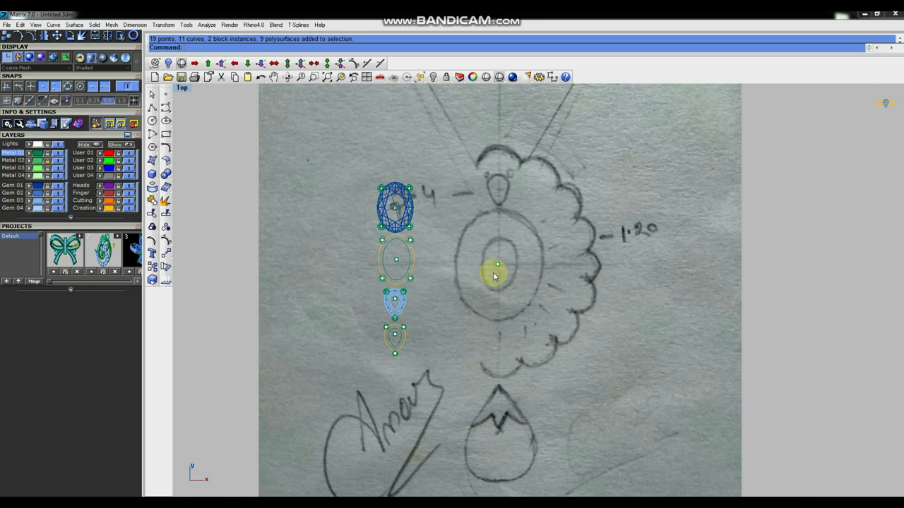
Step: Zoom around the sketch, dismiss the Windows performance notification, and show the Main Menu tool panel
{"action": "scroll", "coordinate": [493, 272], "scroll_direction": "down", "scroll_amount": 2}
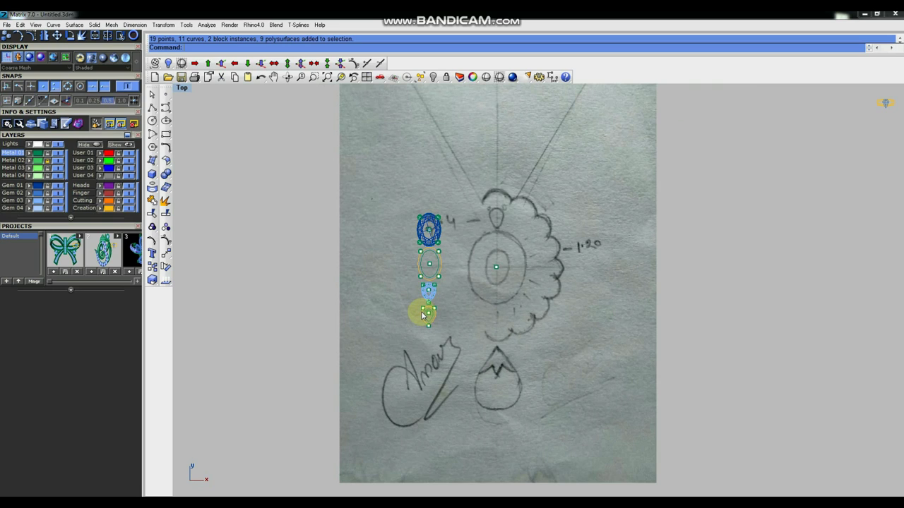
{"action": "scroll", "coordinate": [423, 315], "scroll_direction": "down", "scroll_amount": 1}
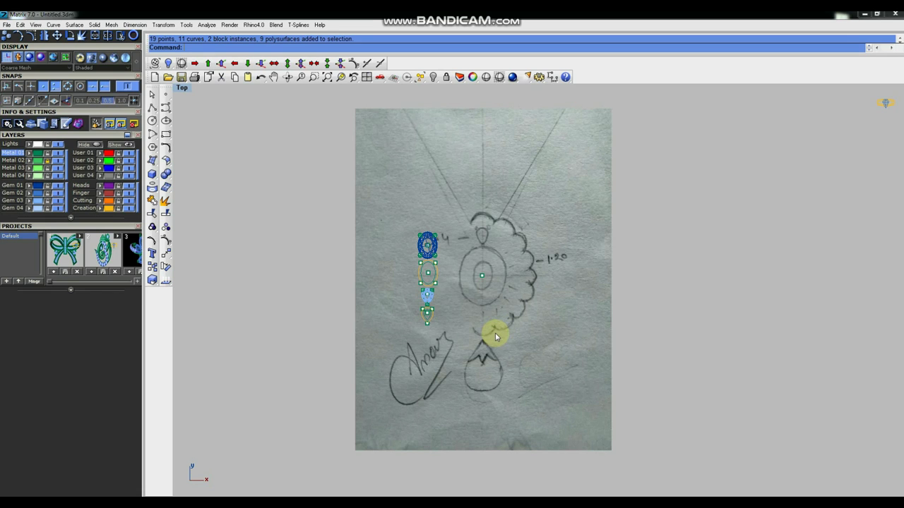
{"action": "scroll", "coordinate": [488, 271], "scroll_direction": "up", "scroll_amount": 3}
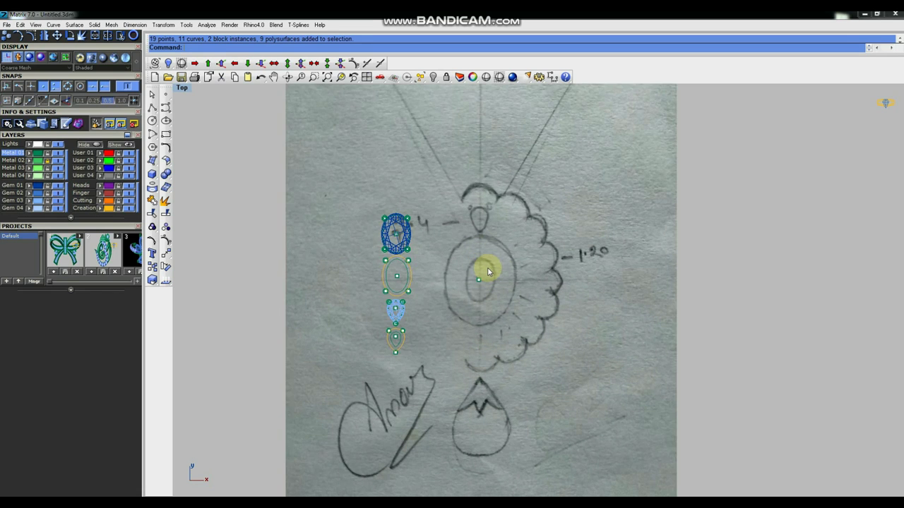
{"action": "scroll", "coordinate": [487, 271], "scroll_direction": "down", "scroll_amount": 3}
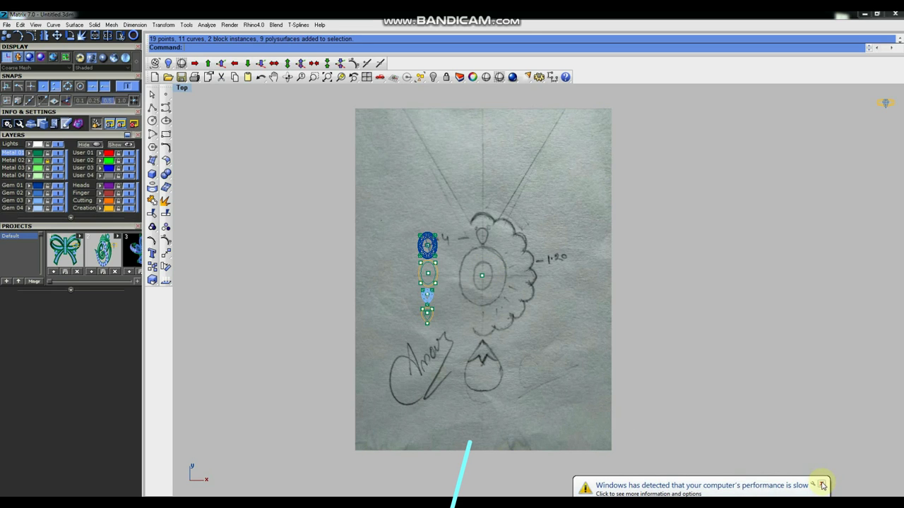
{"action": "left_click", "coordinate": [822, 485]}
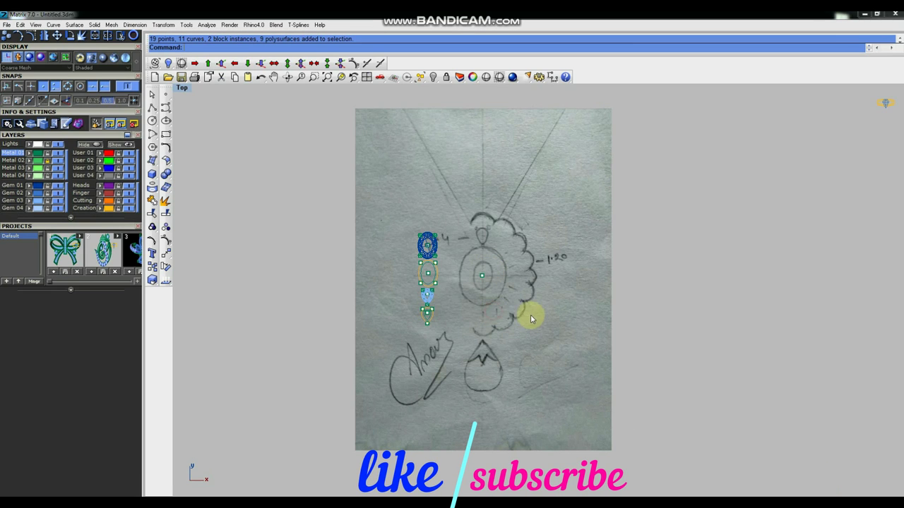
{"action": "scroll", "coordinate": [522, 316], "scroll_direction": "down", "scroll_amount": 5}
{"action": "scroll", "coordinate": [513, 313], "scroll_direction": "up", "scroll_amount": 4}
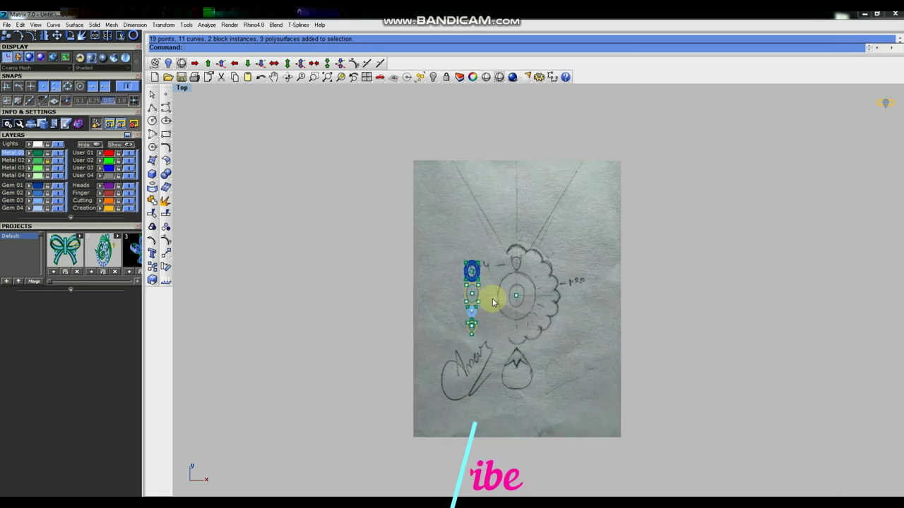
{"action": "scroll", "coordinate": [492, 301], "scroll_direction": "up", "scroll_amount": 1}
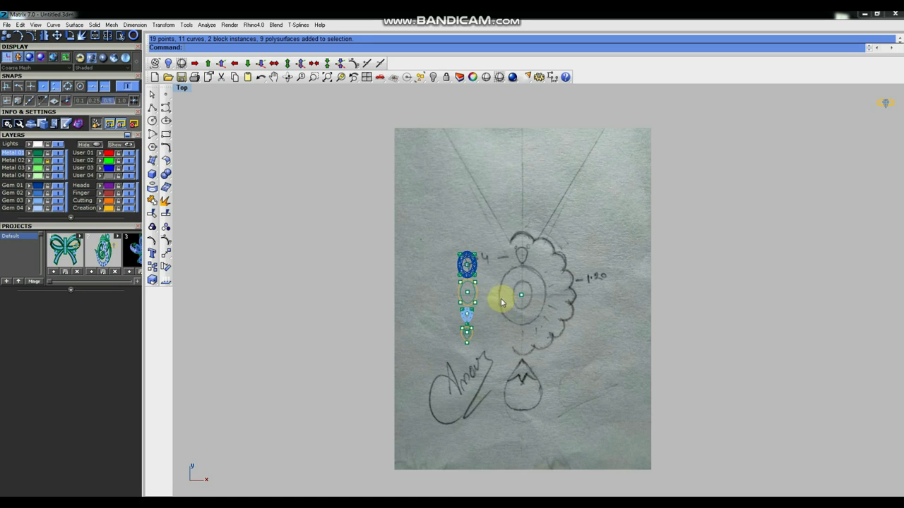
{"action": "scroll", "coordinate": [494, 296], "scroll_direction": "down", "scroll_amount": 2}
{"action": "scroll", "coordinate": [509, 298], "scroll_direction": "down", "scroll_amount": 1}
{"action": "scroll", "coordinate": [487, 302], "scroll_direction": "up", "scroll_amount": 2}
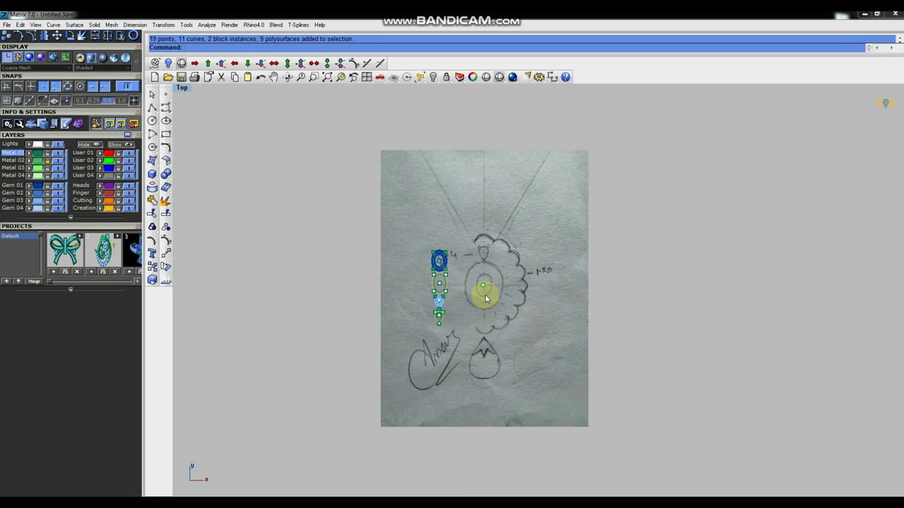
{"action": "left_click", "coordinate": [97, 318]}
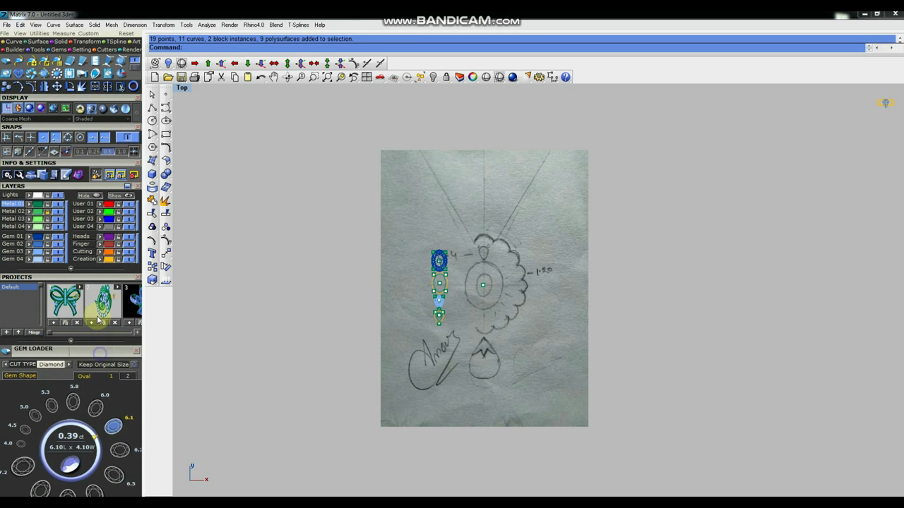
Step: Preview a 7.0 oval, settle on 6.60 × 4.60 (0.53 ct), and delete the trial gem
{"action": "scroll", "coordinate": [99, 319], "scroll_direction": "down", "scroll_amount": 2}
{"action": "left_click", "coordinate": [40, 450]}
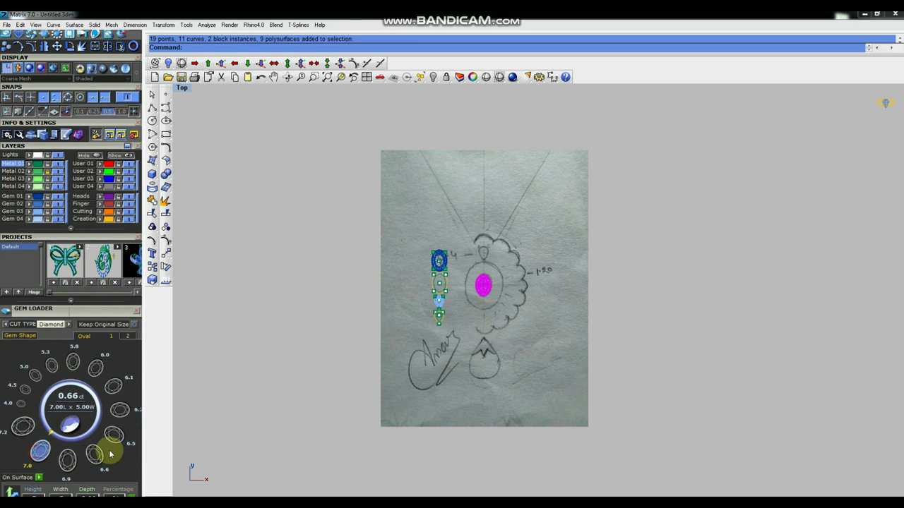
{"action": "scroll", "coordinate": [485, 284], "scroll_direction": "up", "scroll_amount": 3}
{"action": "scroll", "coordinate": [40, 451], "scroll_direction": "down", "scroll_amount": 2}
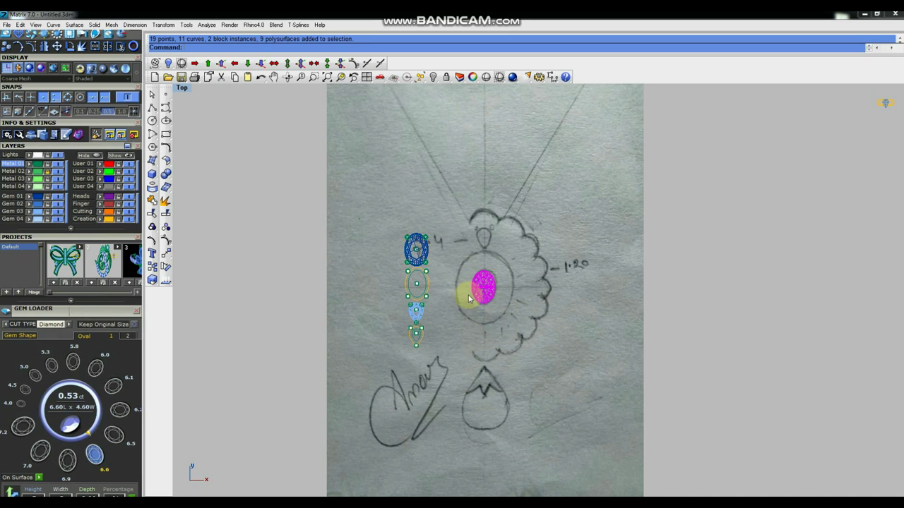
{"action": "key", "text": "Delete"}
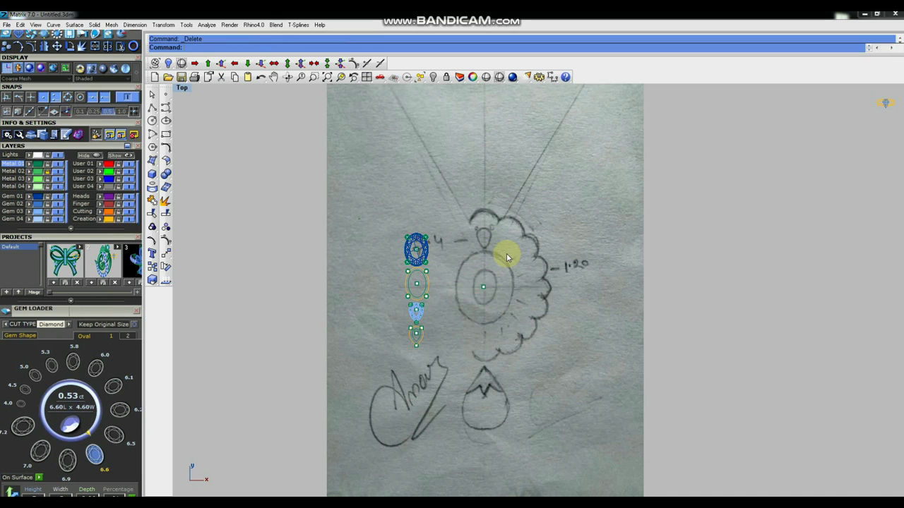
{"action": "scroll", "coordinate": [514, 258], "scroll_direction": "down", "scroll_amount": 1}
{"action": "scroll", "coordinate": [519, 259], "scroll_direction": "down", "scroll_amount": 1}
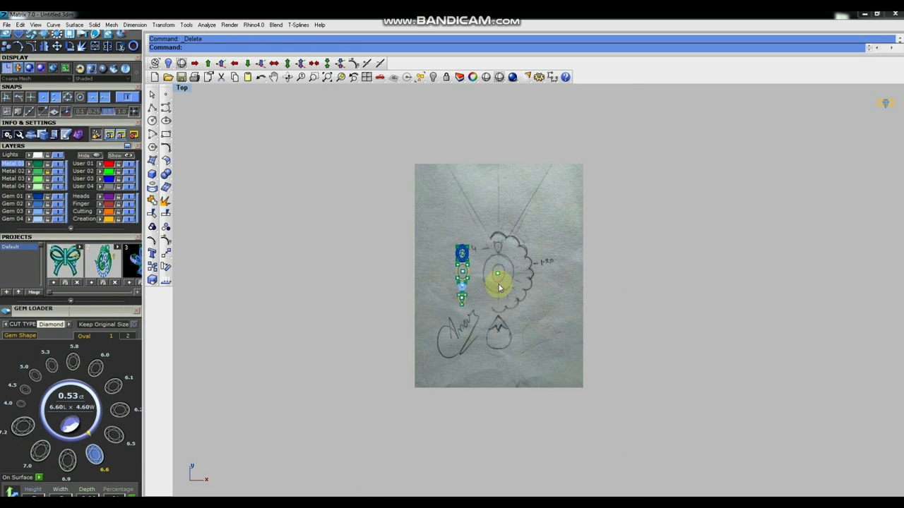
{"action": "scroll", "coordinate": [495, 284], "scroll_direction": "up", "scroll_amount": 1}
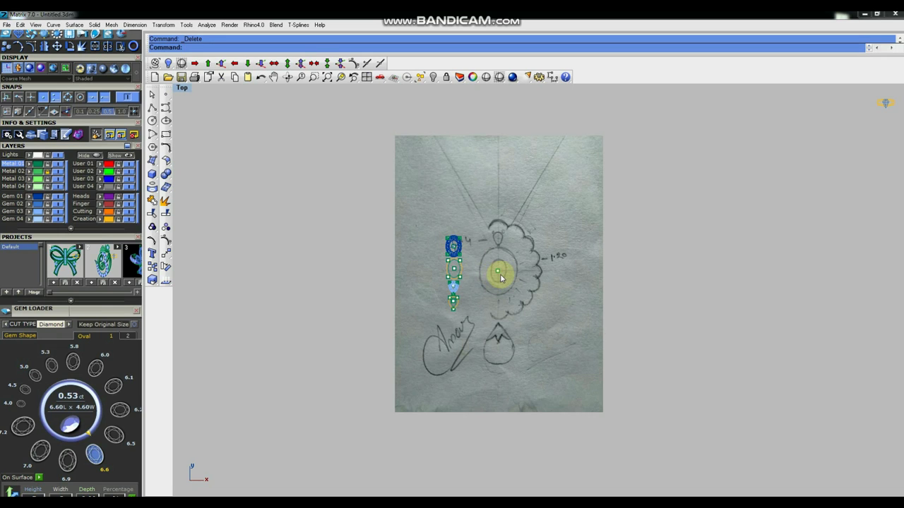
{"action": "scroll", "coordinate": [500, 278], "scroll_direction": "up", "scroll_amount": 1}
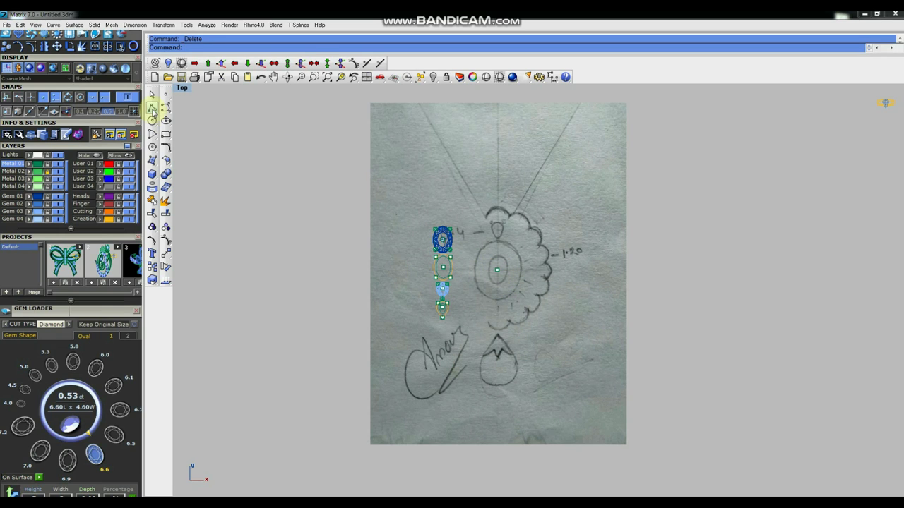
Step: Draw vertical and horizontal centre lines through the origin 0,0,0
{"action": "left_click", "coordinate": [152, 110]}
{"action": "left_click", "coordinate": [202, 121]}
{"action": "left_click", "coordinate": [348, 147]}
{"action": "left_click", "coordinate": [498, 123]}
{"action": "key", "text": "Return"}
{"action": "type", "text": "0"}
{"action": "key", "text": "Return"}
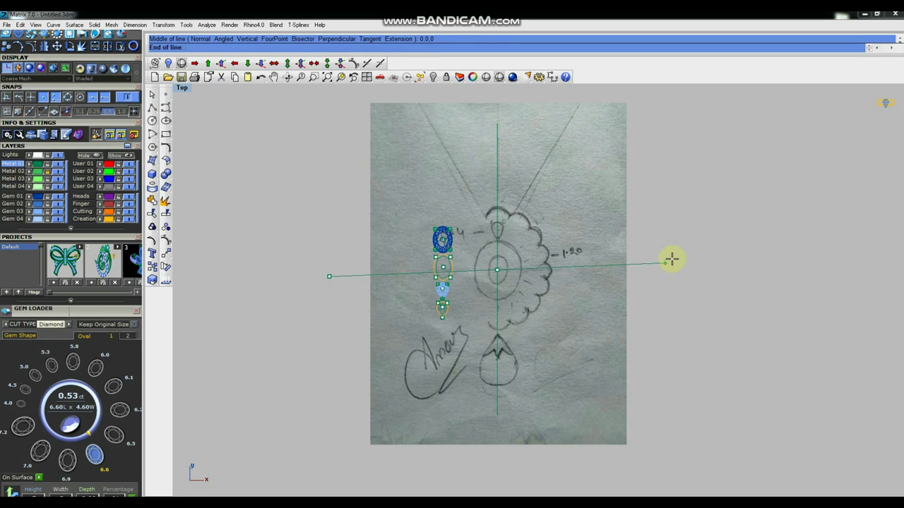
{"action": "left_click", "coordinate": [673, 258]}
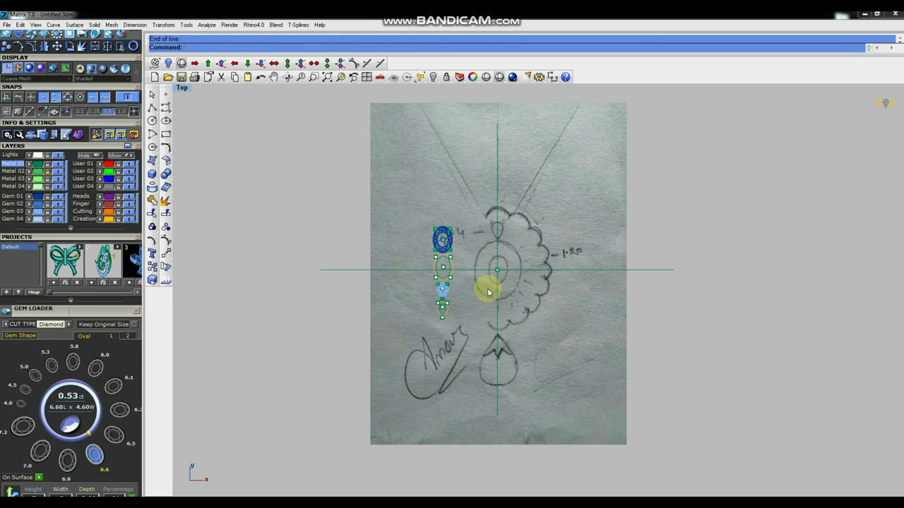
Step: Copy the oval setting outline from its centre onto the sketch's central oval
{"action": "scroll", "coordinate": [487, 291], "scroll_direction": "down", "scroll_amount": 2}
{"action": "scroll", "coordinate": [517, 280], "scroll_direction": "up", "scroll_amount": 2}
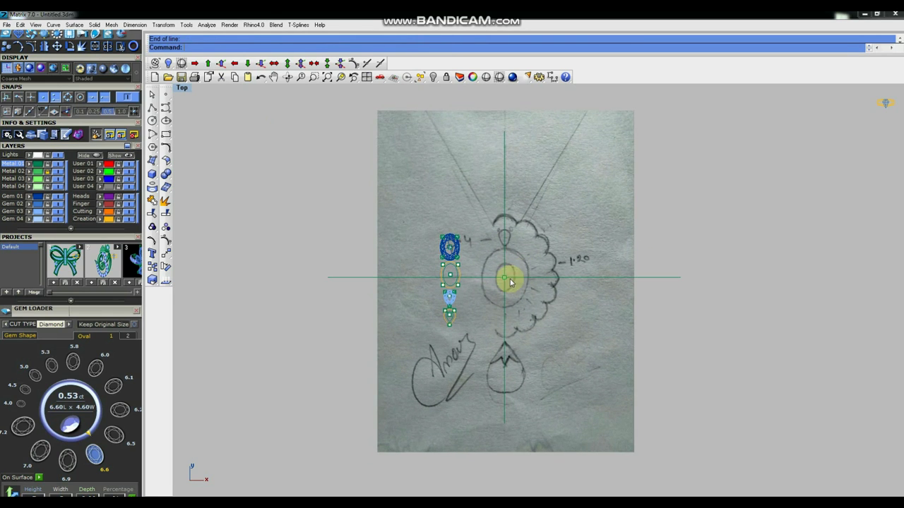
{"action": "scroll", "coordinate": [444, 286], "scroll_direction": "up", "scroll_amount": 2}
{"action": "left_click_drag", "start_coordinate": [480, 261], "coordinate": [462, 268]}
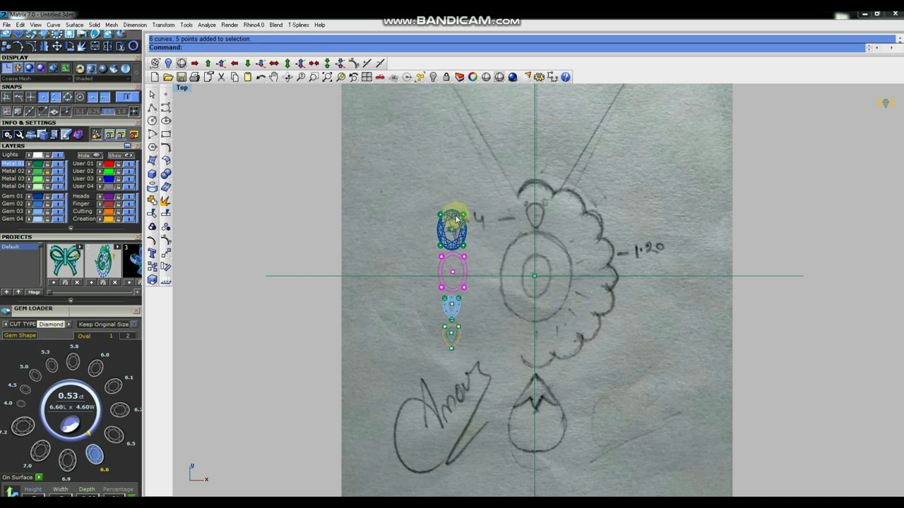
{"action": "left_click", "coordinate": [152, 267]}
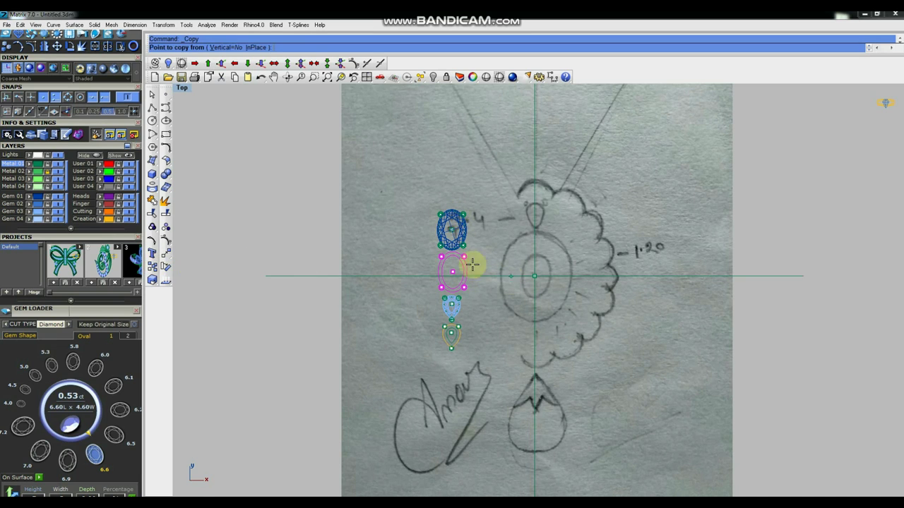
{"action": "scroll", "coordinate": [452, 270], "scroll_direction": "up", "scroll_amount": 2}
{"action": "left_click", "coordinate": [451, 271]}
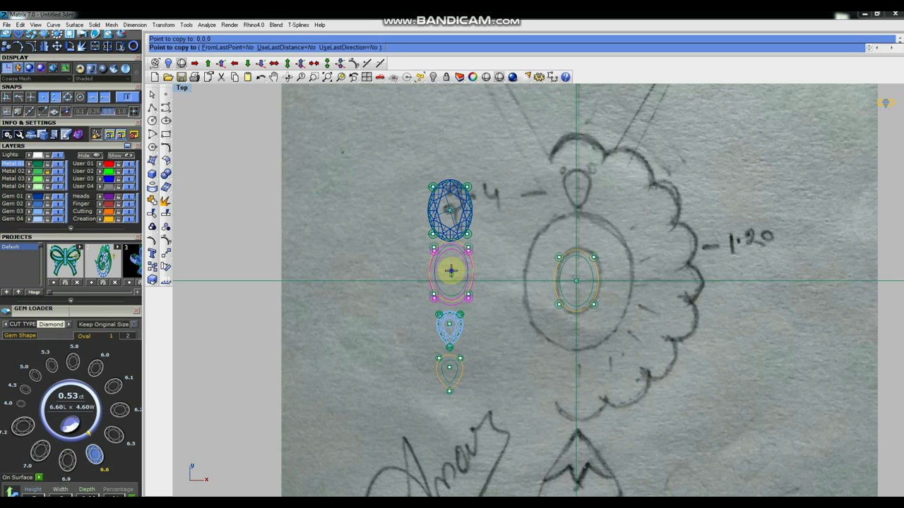
{"action": "key", "text": "Return"}
Step: Ungroup the copied oval outline and clear the selection
{"action": "scroll", "coordinate": [592, 270], "scroll_direction": "up", "scroll_amount": 1}
{"action": "scroll", "coordinate": [597, 272], "scroll_direction": "up", "scroll_amount": 1}
{"action": "left_click", "coordinate": [597, 272]}
{"action": "left_click", "coordinate": [165, 227]}
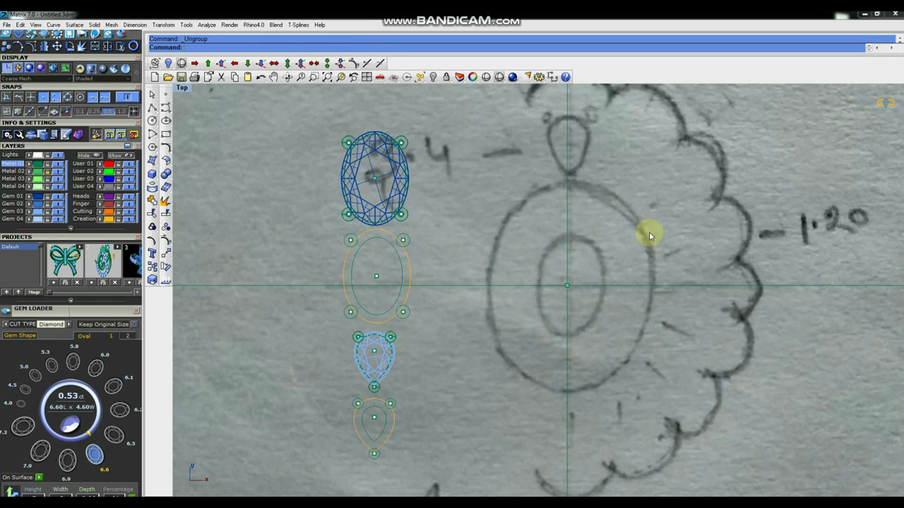
{"action": "key", "text": "Escape"}
Step: Offset the centre oval outward twice to form inner concentric rings
{"action": "left_click", "coordinate": [600, 271]}
{"action": "key", "text": "Return"}
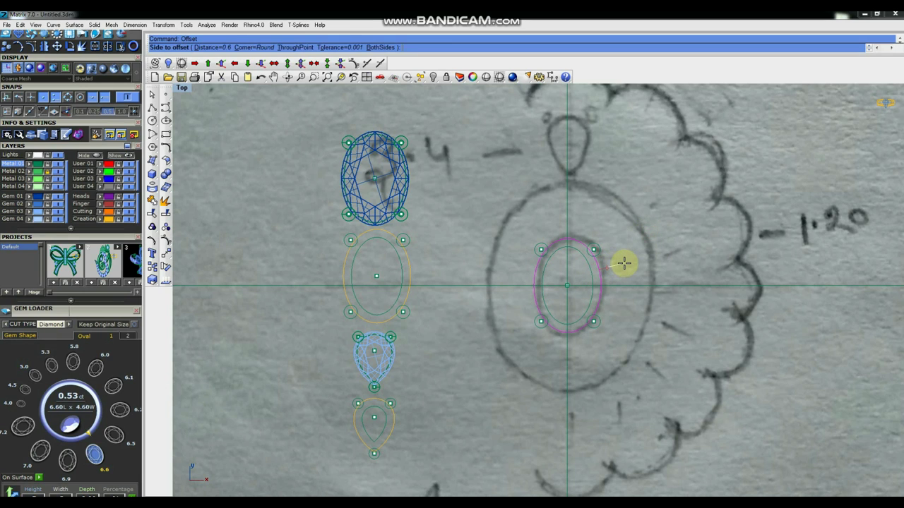
{"action": "left_click", "coordinate": [624, 266]}
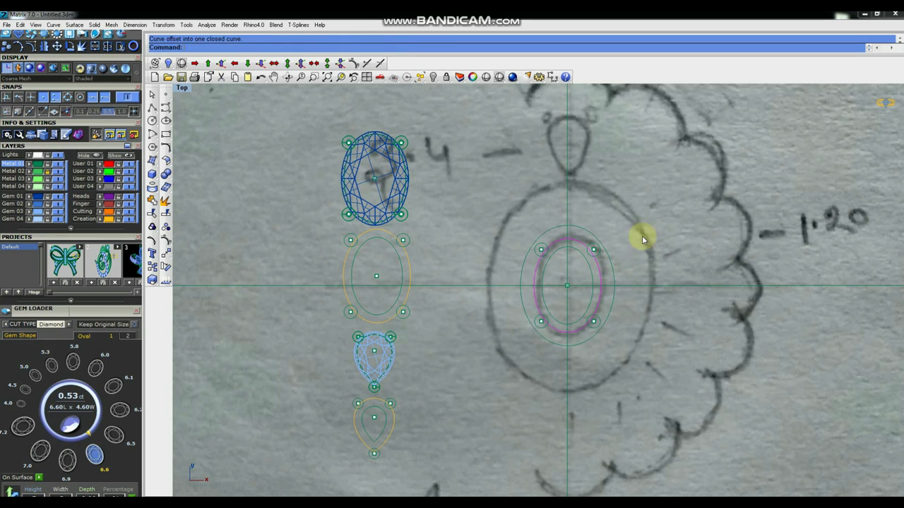
{"action": "left_click", "coordinate": [588, 233]}
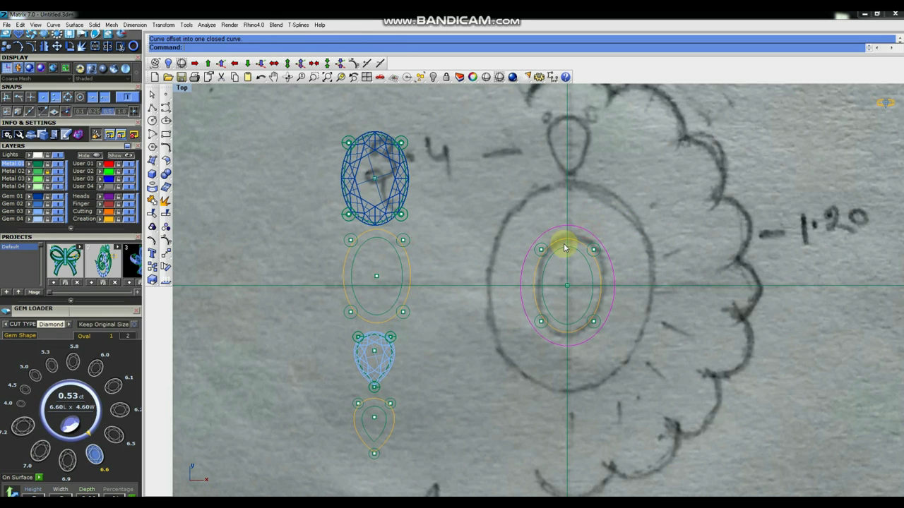
{"action": "scroll", "coordinate": [586, 227], "scroll_direction": "down", "scroll_amount": 1}
{"action": "scroll", "coordinate": [564, 215], "scroll_direction": "down", "scroll_amount": 1}
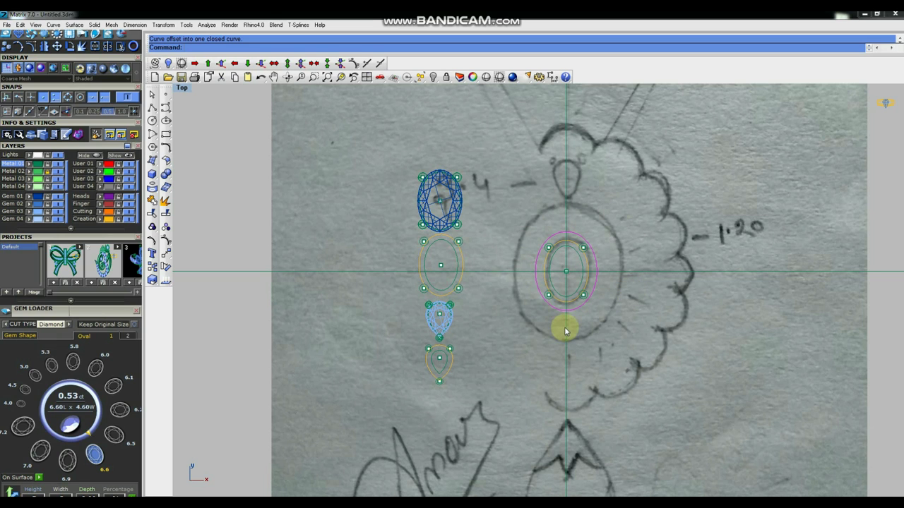
{"action": "scroll", "coordinate": [578, 238], "scroll_direction": "up", "scroll_amount": 2}
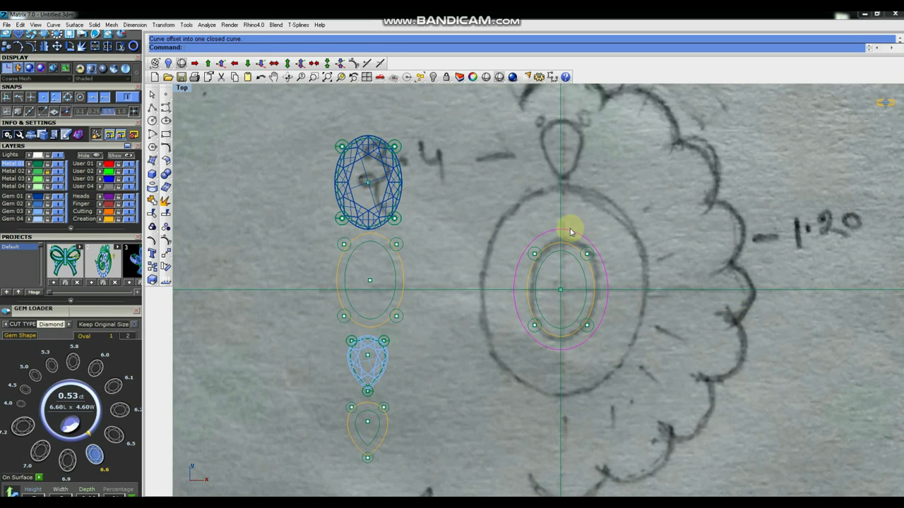
{"action": "right_click", "coordinate": [575, 228]}
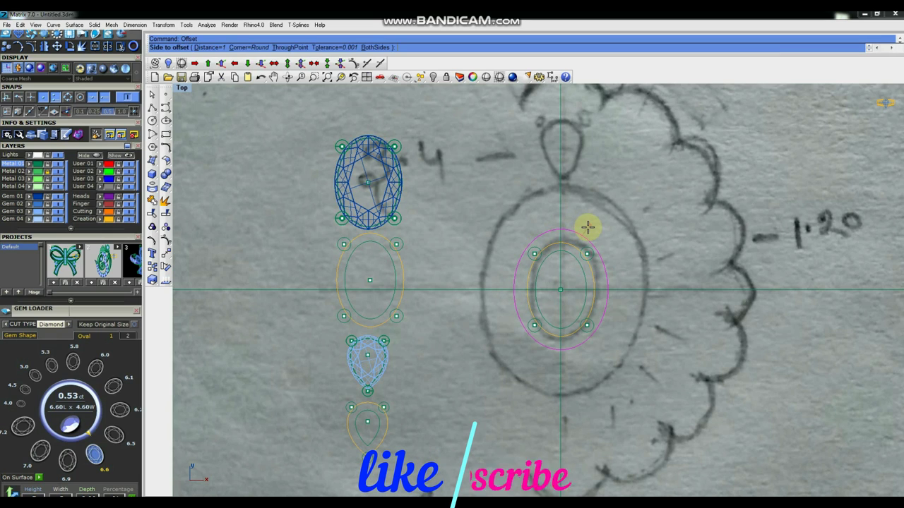
{"action": "left_click", "coordinate": [604, 227]}
{"action": "left_click", "coordinate": [590, 226]}
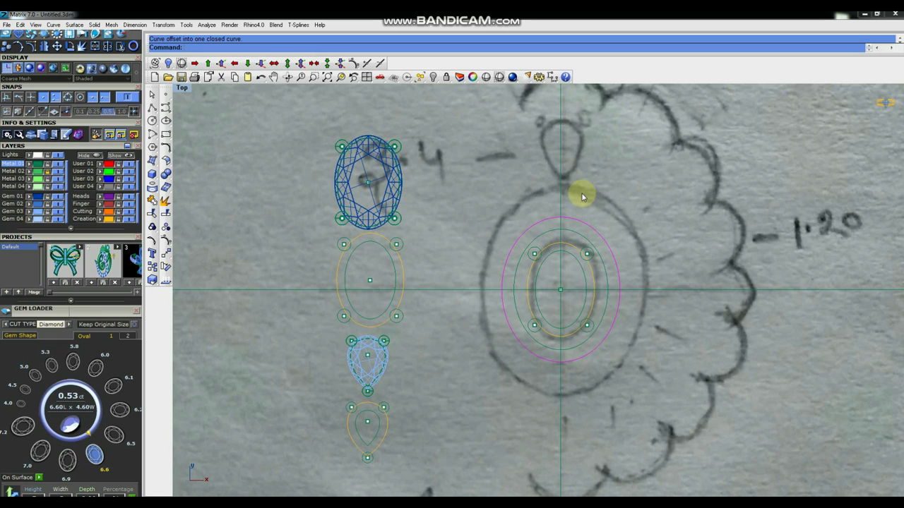
Step: Offset outward at distance 1.8, adding larger rings that trace the sketch's outer frame
{"action": "right_click", "coordinate": [581, 192]}
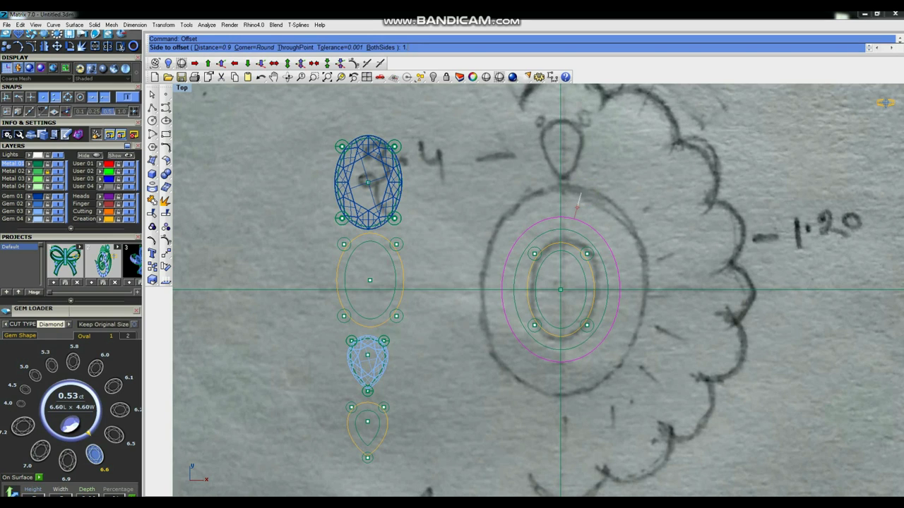
{"action": "type", "text": ".8"}
{"action": "key", "text": "Return"}
{"action": "left_click", "coordinate": [582, 196]}
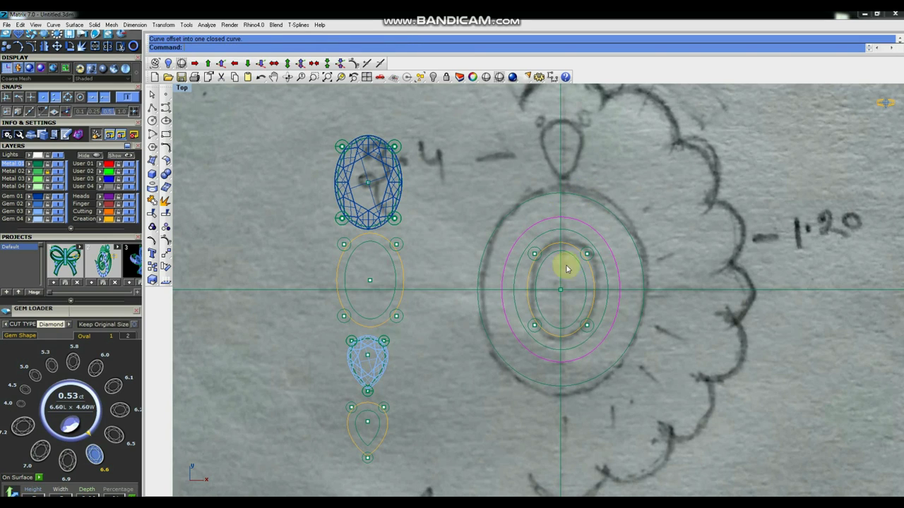
{"action": "left_click", "coordinate": [584, 207]}
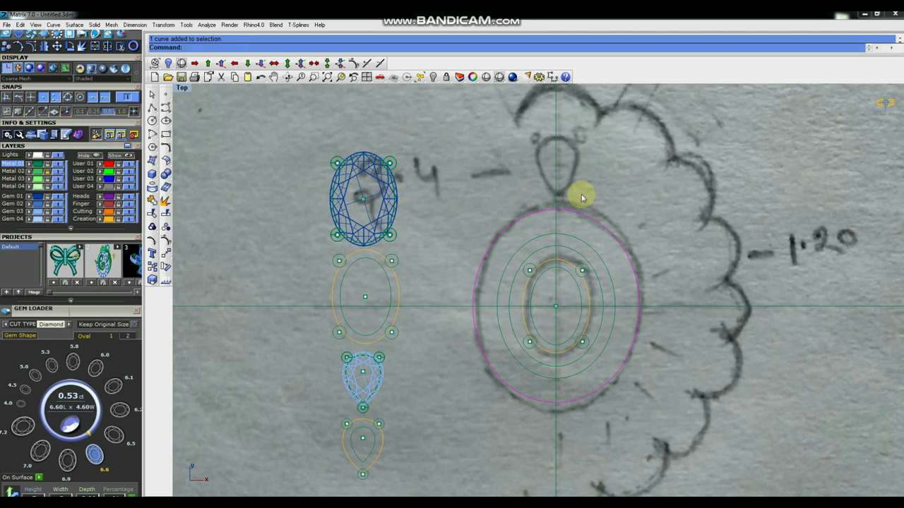
{"action": "key", "text": "Return"}
{"action": "left_click", "coordinate": [584, 196]}
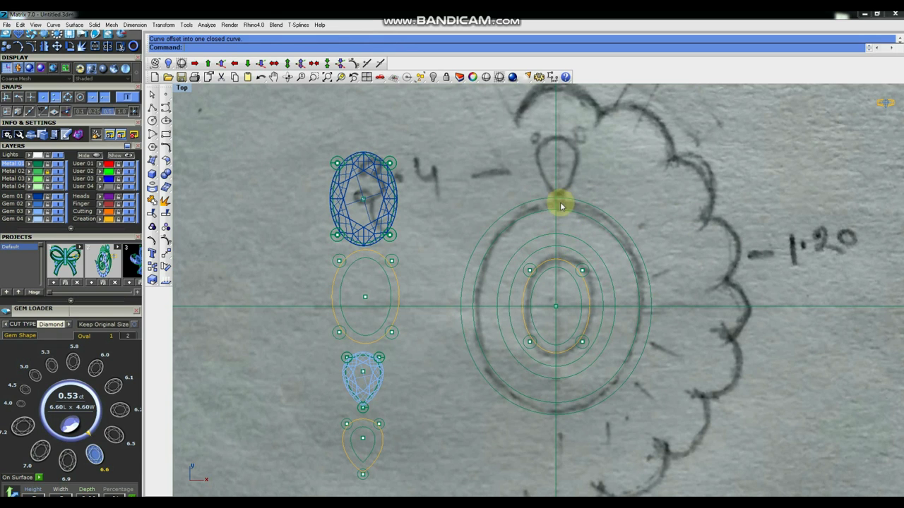
{"action": "scroll", "coordinate": [558, 247], "scroll_direction": "down", "scroll_amount": 3}
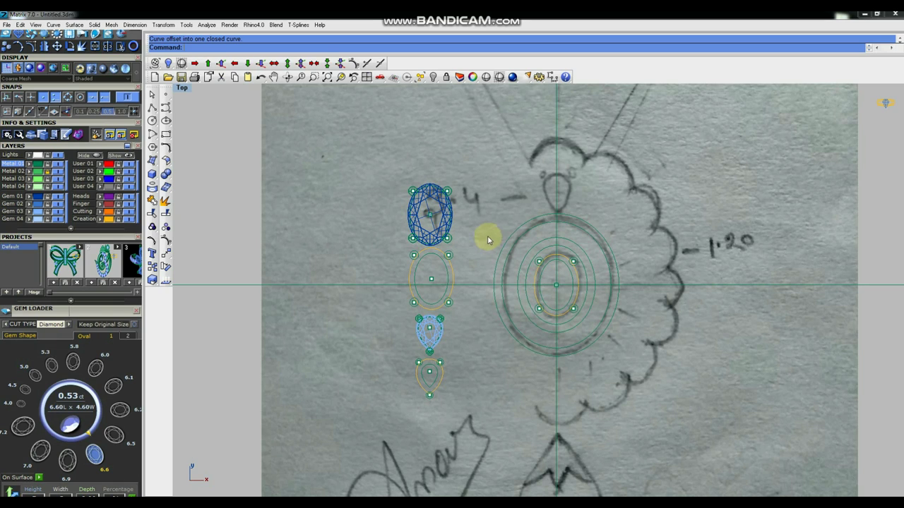
Step: Switch the Gem Loader to Pear cuts and copy the bottom pear to the sketch's top loop
{"action": "left_click", "coordinate": [441, 370]}
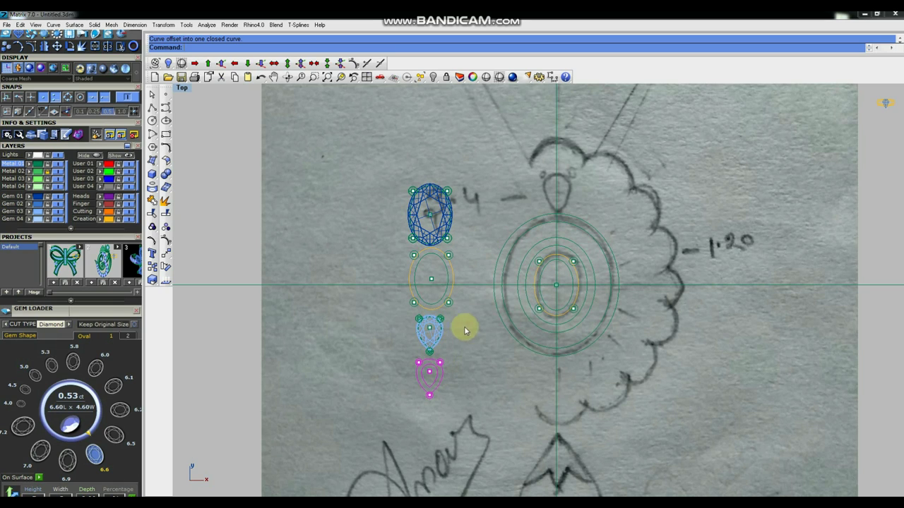
{"action": "left_click", "coordinate": [21, 336]}
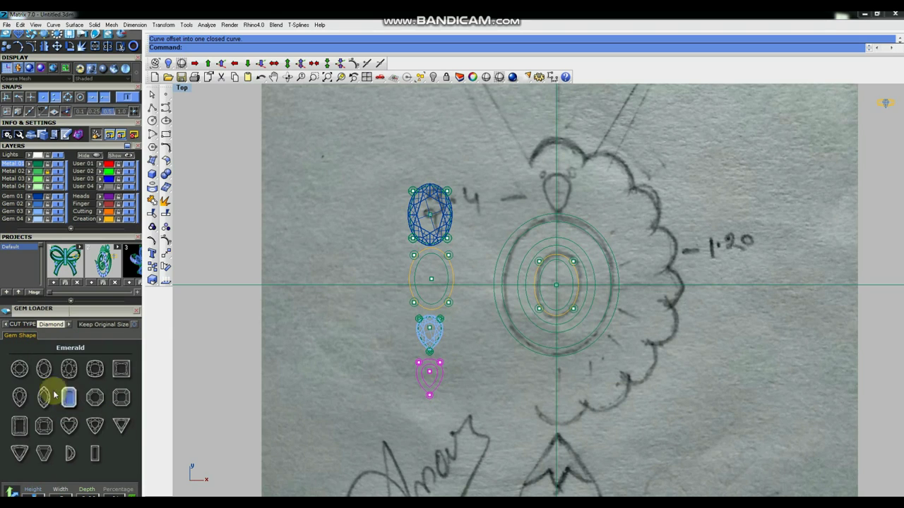
{"action": "left_click", "coordinate": [20, 396]}
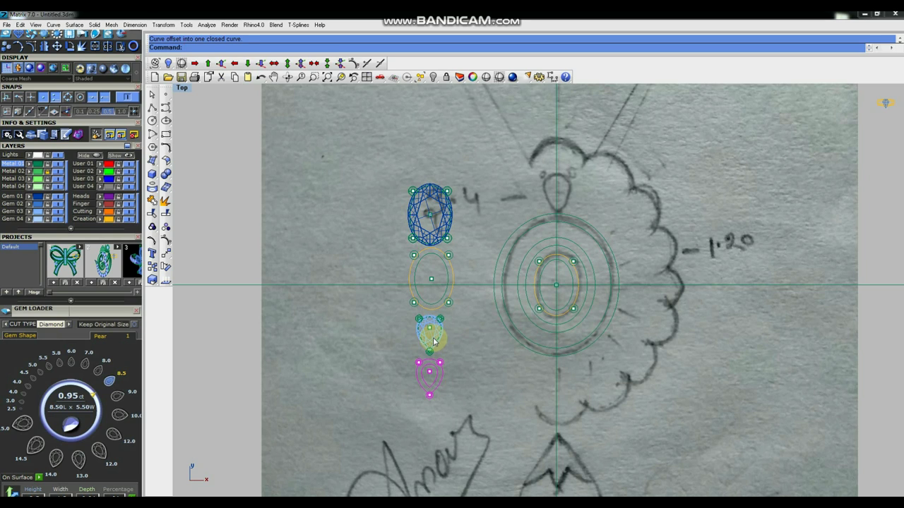
{"action": "left_click", "coordinate": [152, 269]}
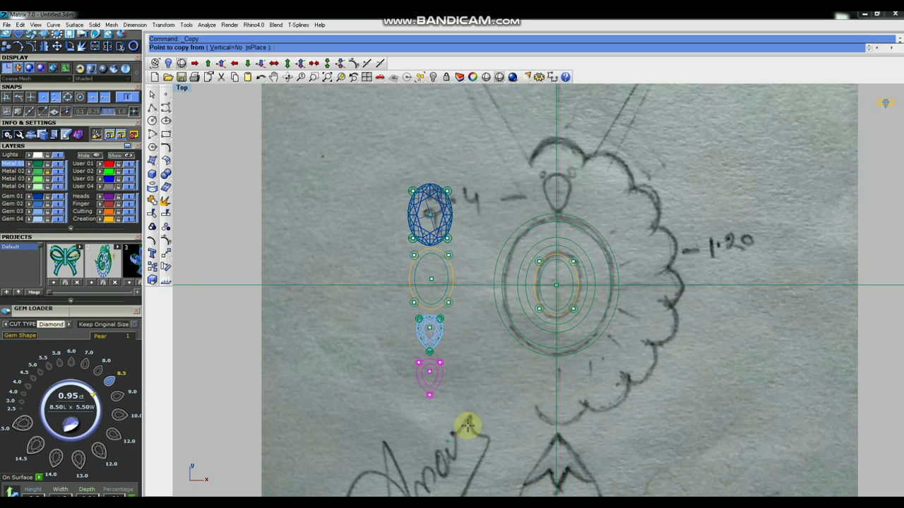
{"action": "left_click", "coordinate": [430, 371]}
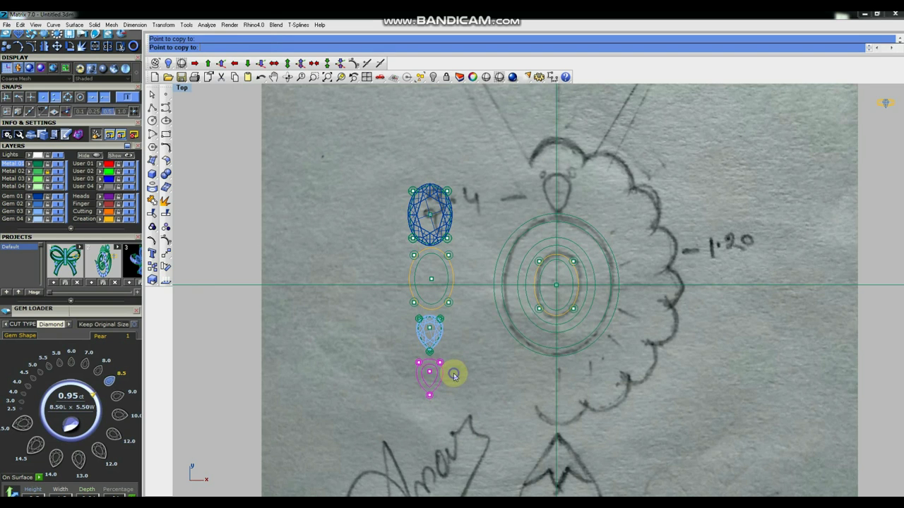
{"action": "left_click", "coordinate": [430, 350]}
{"action": "scroll", "coordinate": [557, 199], "scroll_direction": "up", "scroll_amount": 1}
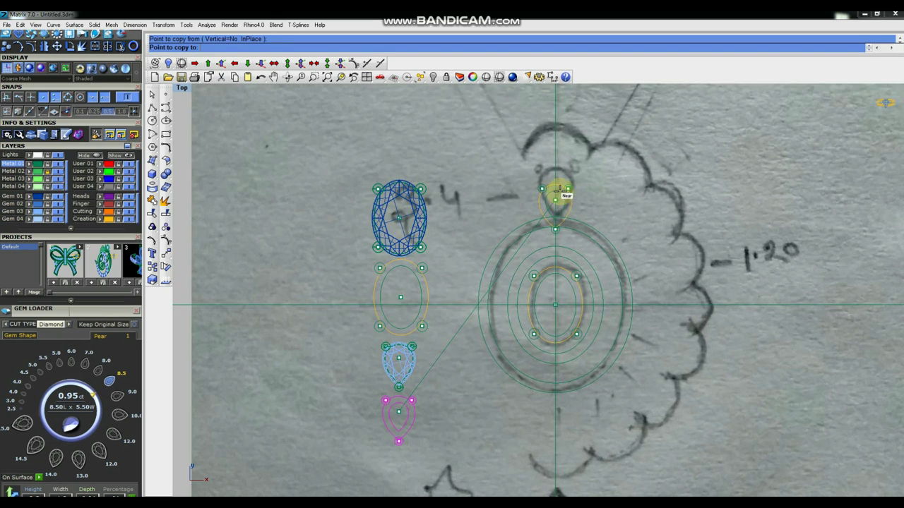
{"action": "scroll", "coordinate": [557, 199], "scroll_direction": "up", "scroll_amount": 1}
{"action": "left_click", "coordinate": [557, 178]}
{"action": "key", "text": "Return"}
Step: Move the top pear copy up by 1 unit
{"action": "scroll", "coordinate": [594, 233], "scroll_direction": "down", "scroll_amount": 2}
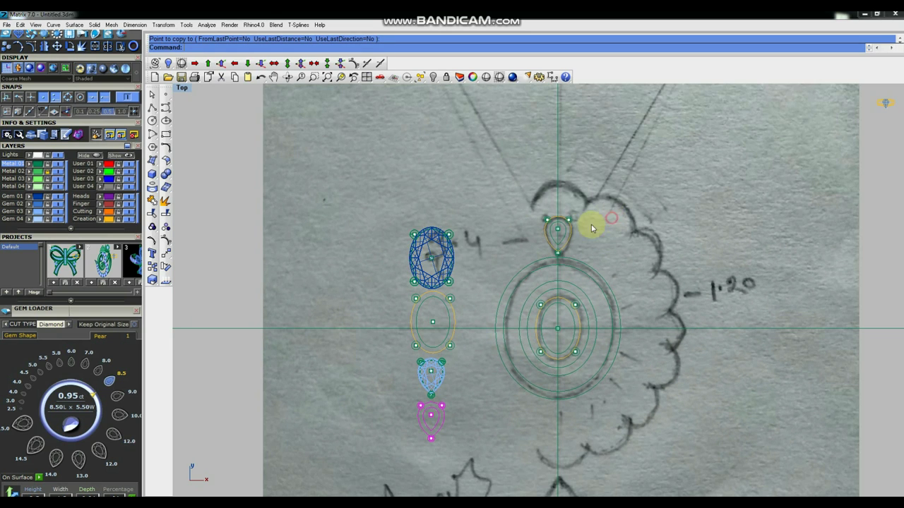
{"action": "scroll", "coordinate": [569, 221], "scroll_direction": "up", "scroll_amount": 2}
{"action": "left_click", "coordinate": [570, 216]}
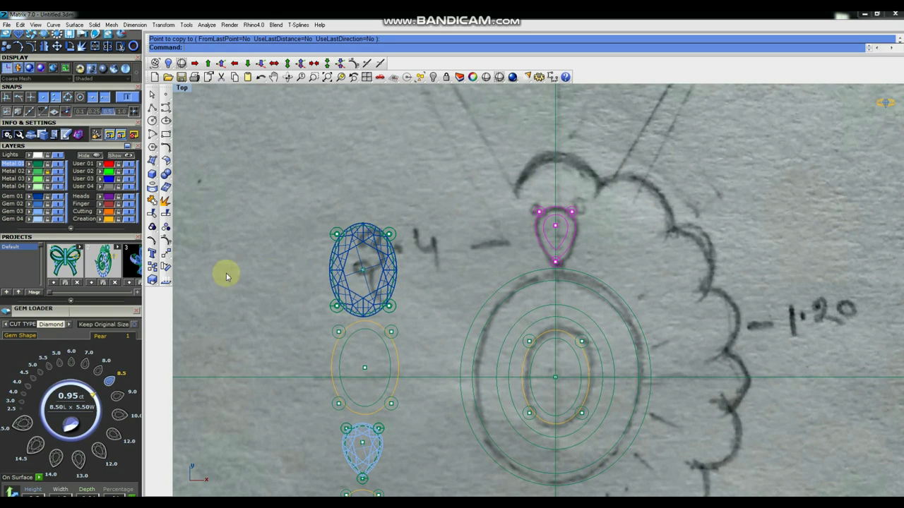
{"action": "left_click", "coordinate": [170, 250]}
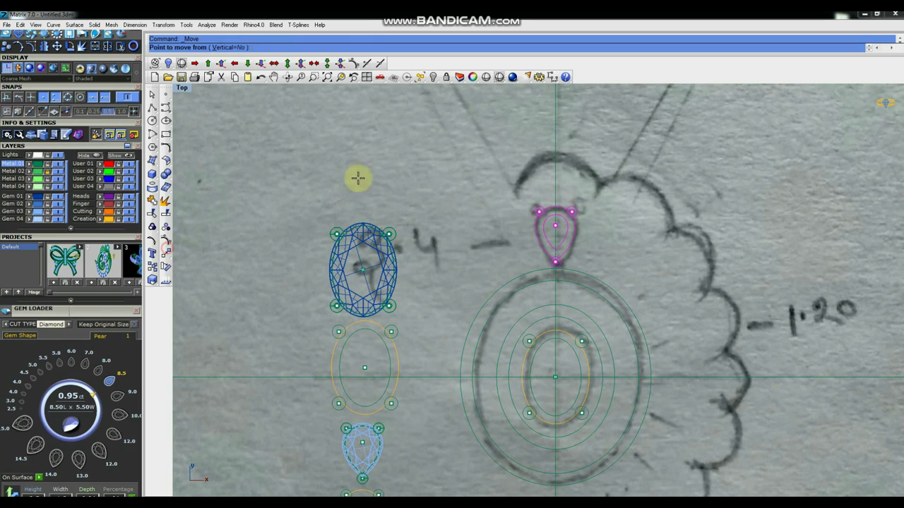
{"action": "left_click", "coordinate": [388, 171]}
{"action": "type", "text": "1"}
{"action": "key", "text": "Return"}
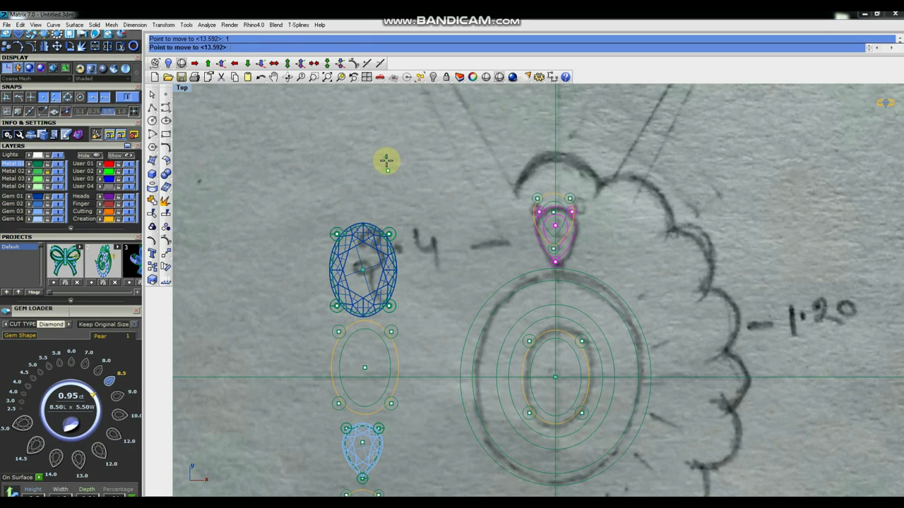
{"action": "left_click", "coordinate": [386, 161]}
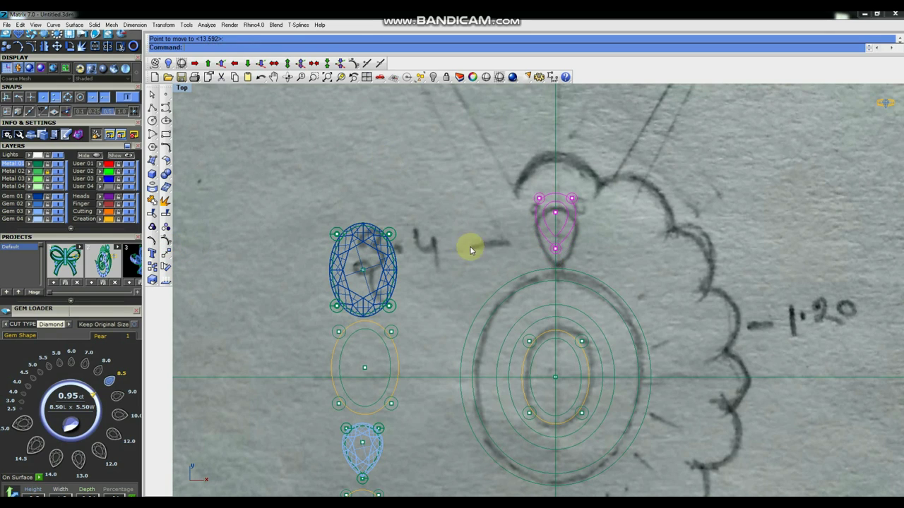
Step: Select the outer ellipse ring for scaling
{"action": "scroll", "coordinate": [480, 252], "scroll_direction": "down", "scroll_amount": 2}
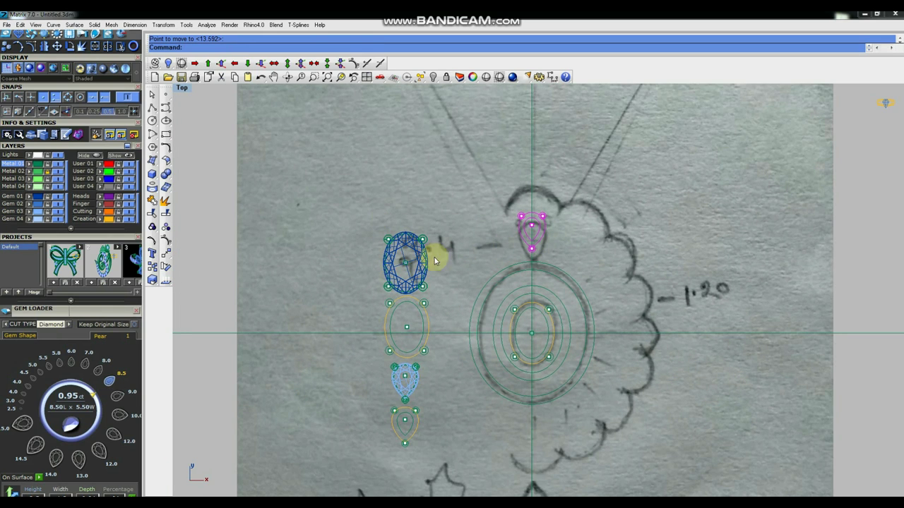
{"action": "scroll", "coordinate": [642, 287], "scroll_direction": "down", "scroll_amount": 1}
{"action": "left_click", "coordinate": [521, 365]}
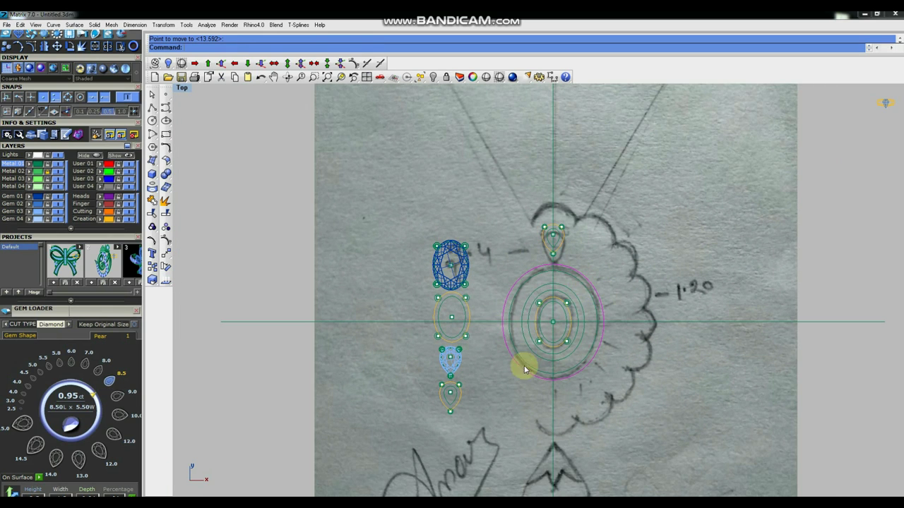
{"action": "scroll", "coordinate": [533, 275], "scroll_direction": "up", "scroll_amount": 1}
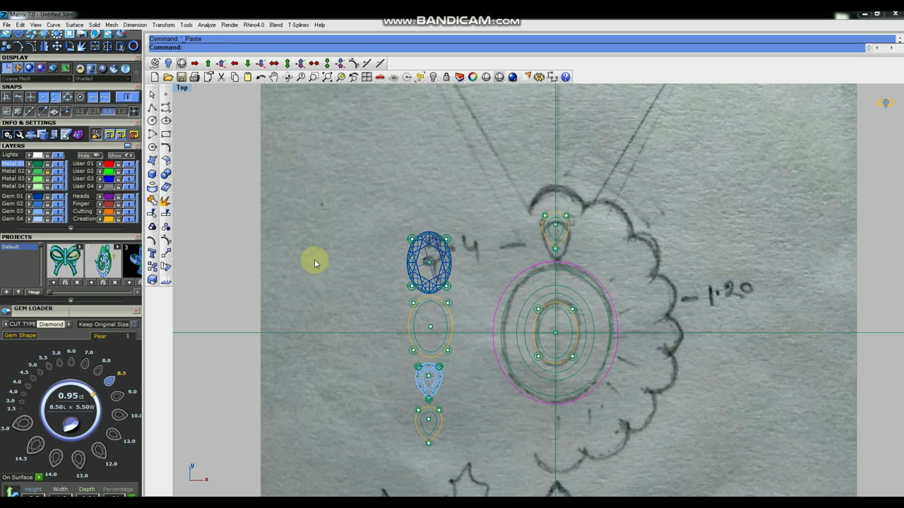
{"action": "left_click", "coordinate": [152, 279]}
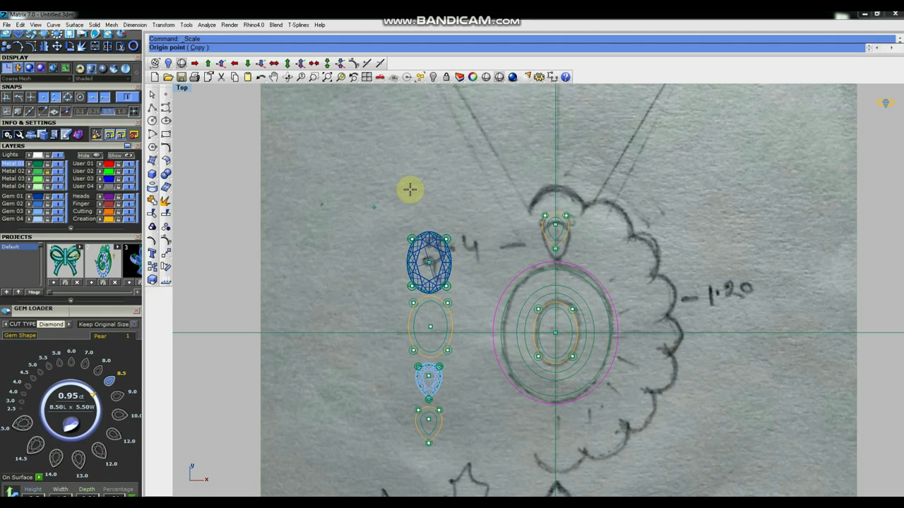
Step: Scale-copy the outer ellipse from 0,0,0, referencing its top and the top pear's centre
{"action": "type", "text": "0,0,0"}
{"action": "key", "text": "Return"}
{"action": "scroll", "coordinate": [554, 261], "scroll_direction": "up", "scroll_amount": 2}
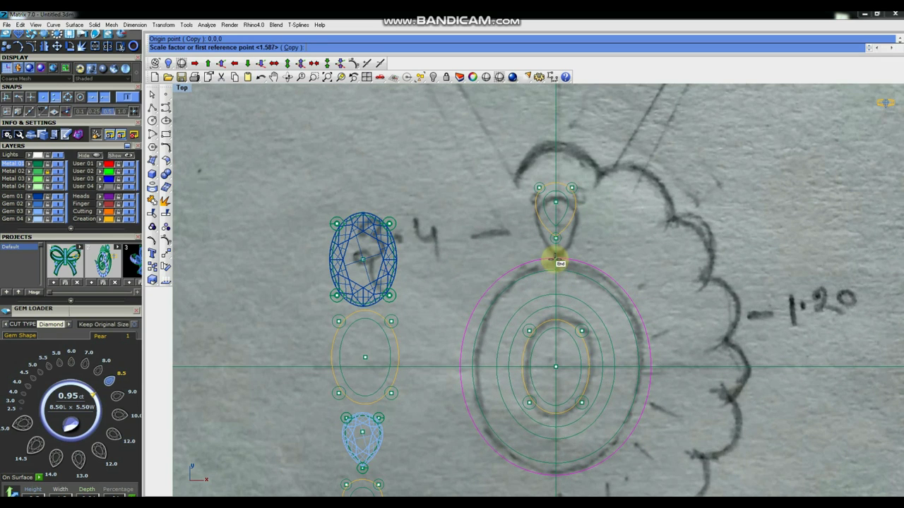
{"action": "left_click", "coordinate": [555, 260]}
{"action": "left_click", "coordinate": [555, 221]}
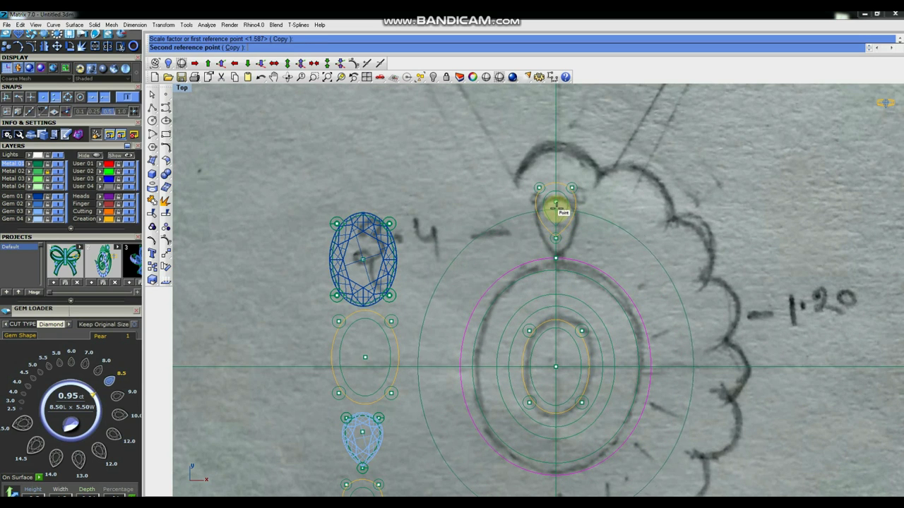
{"action": "key", "text": "Return"}
{"action": "scroll", "coordinate": [556, 211], "scroll_direction": "down", "scroll_amount": 3}
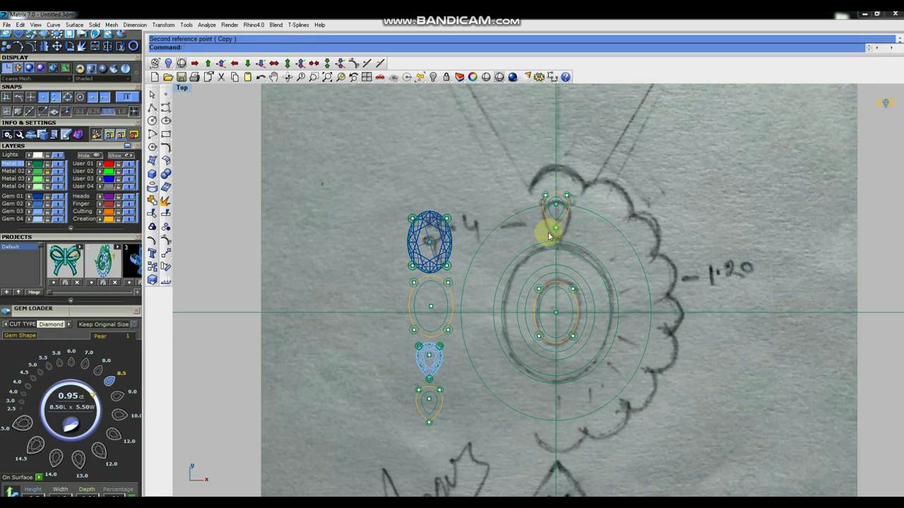
{"action": "scroll", "coordinate": [549, 235], "scroll_direction": "down", "scroll_amount": 2}
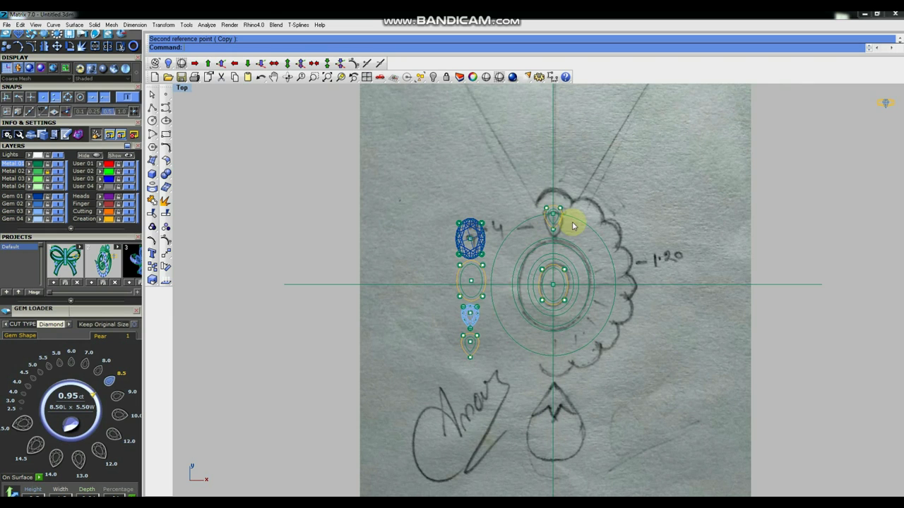
{"action": "scroll", "coordinate": [571, 221], "scroll_direction": "up", "scroll_amount": 2}
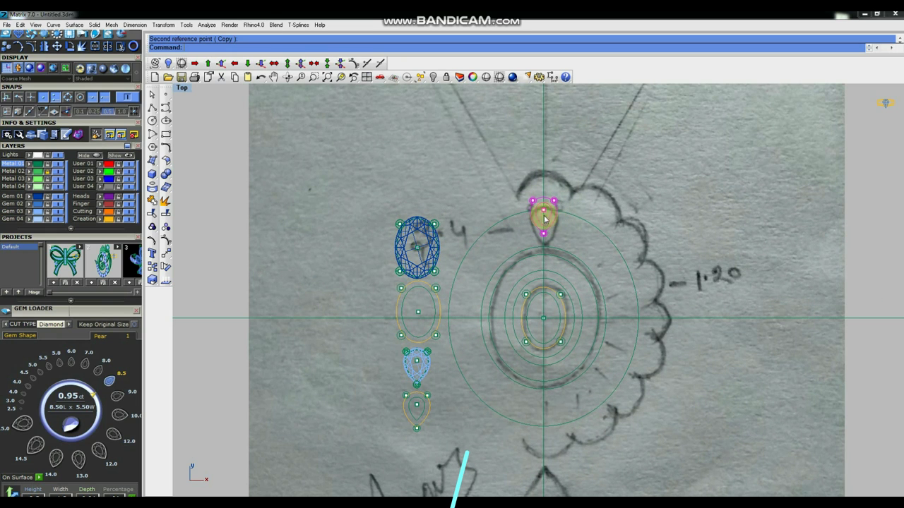
{"action": "scroll", "coordinate": [554, 203], "scroll_direction": "down", "scroll_amount": 2}
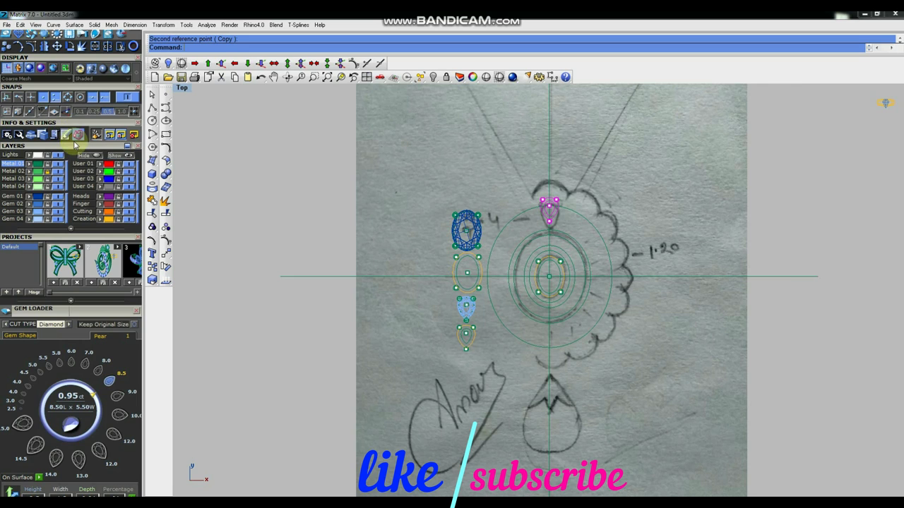
{"action": "left_click", "coordinate": [76, 145]}
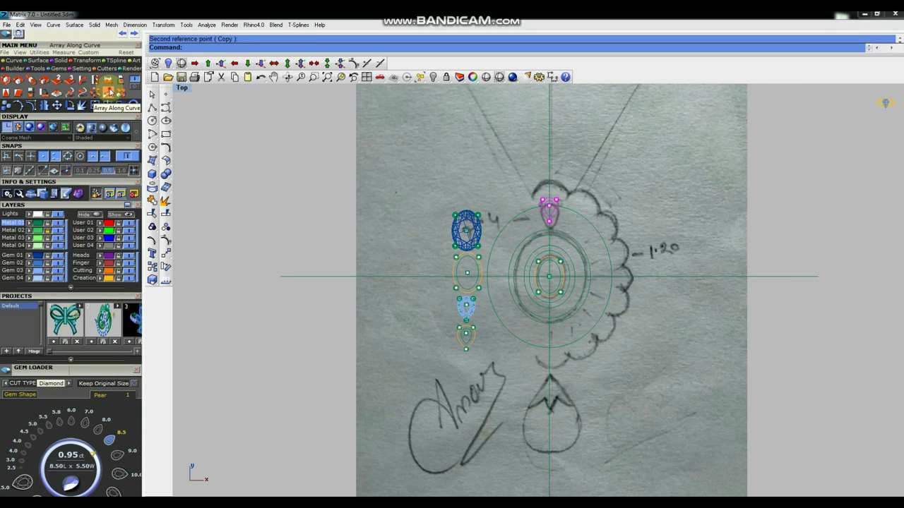
Step: Array 20 pears freeform along the enlarged ellipse, then deselect the top pear
{"action": "left_click", "coordinate": [110, 91]}
{"action": "scroll", "coordinate": [601, 232], "scroll_direction": "up", "scroll_amount": 1}
{"action": "scroll", "coordinate": [610, 218], "scroll_direction": "up", "scroll_amount": 1}
{"action": "left_click", "coordinate": [588, 243]}
{"action": "type", "text": "20"}
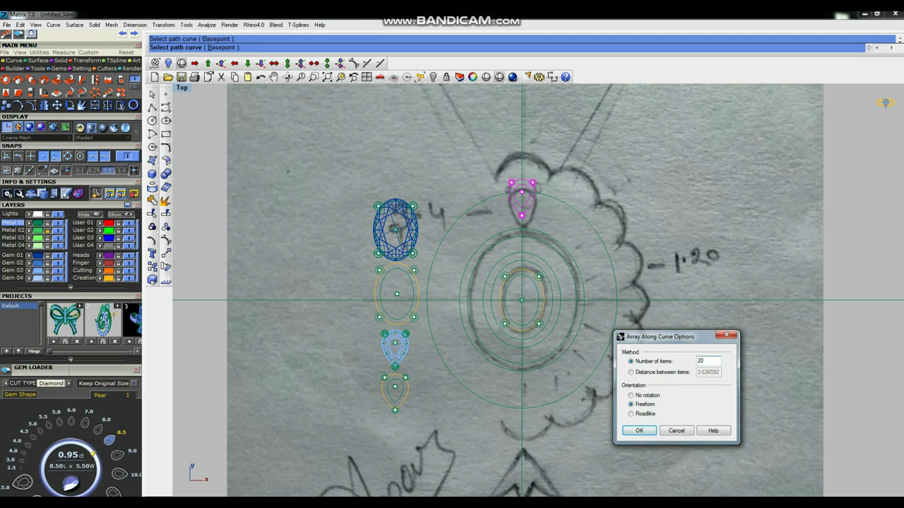
{"action": "key", "text": "Return"}
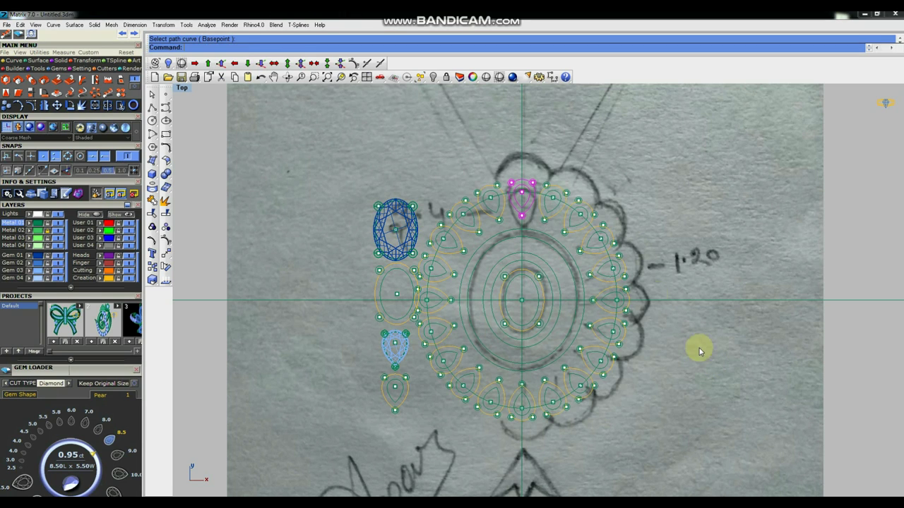
{"action": "scroll", "coordinate": [530, 204], "scroll_direction": "up", "scroll_amount": 2}
{"action": "left_click", "coordinate": [613, 169]}
Step: Recentre the view and window-select the whole pear halo and rings
{"action": "scroll", "coordinate": [544, 203], "scroll_direction": "down", "scroll_amount": 1}
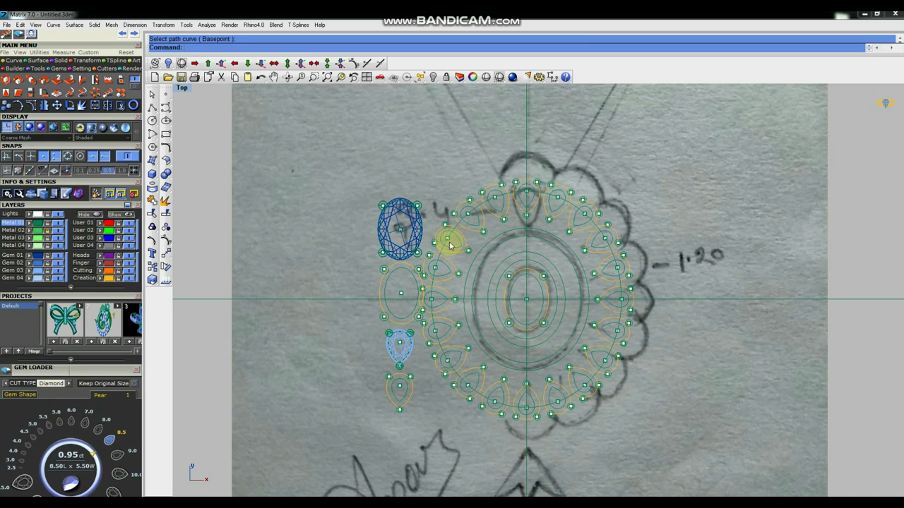
{"action": "scroll", "coordinate": [544, 196], "scroll_direction": "up", "scroll_amount": 1}
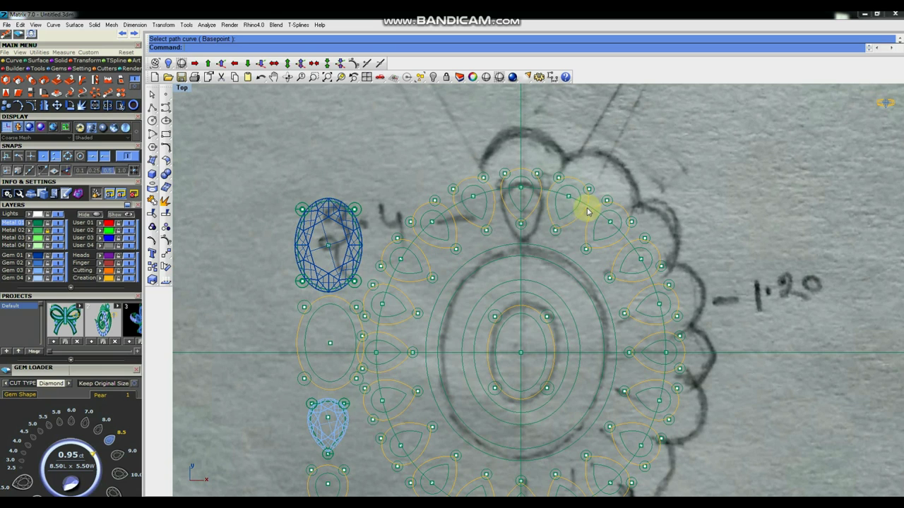
{"action": "scroll", "coordinate": [546, 201], "scroll_direction": "down", "scroll_amount": 1}
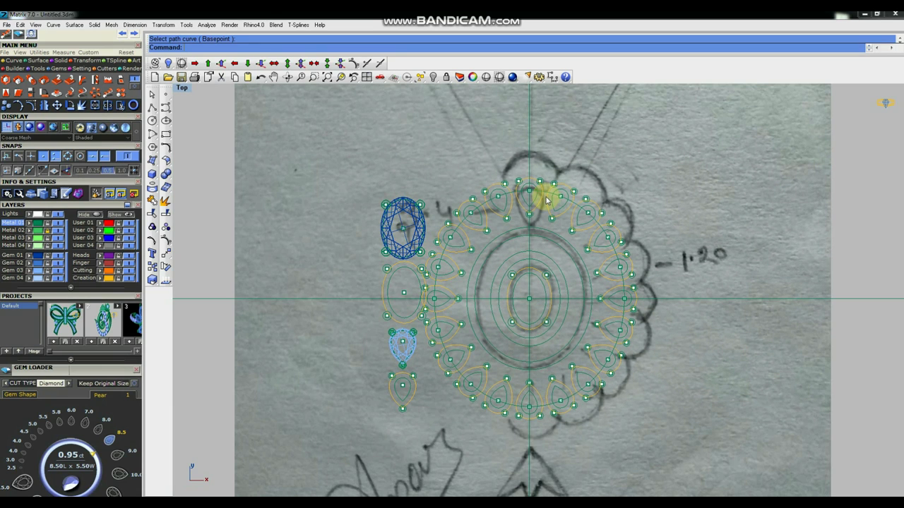
{"action": "scroll", "coordinate": [558, 200], "scroll_direction": "down", "scroll_amount": 1}
{"action": "right_click_drag", "start_coordinate": [570, 207], "coordinate": [593, 205]}
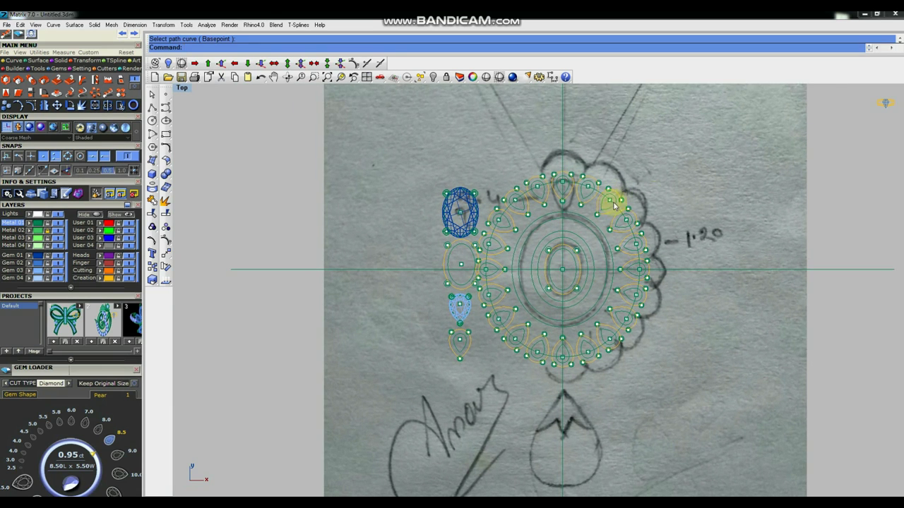
{"action": "left_click_drag", "start_coordinate": [663, 142], "coordinate": [498, 363]}
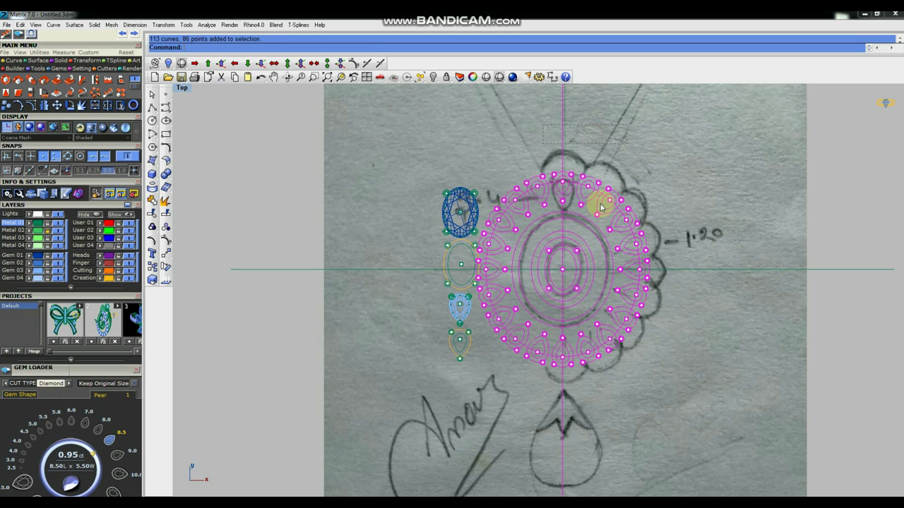
Step: Box-select the halo gems around the oval and group them
{"action": "scroll", "coordinate": [601, 201], "scroll_direction": "up", "scroll_amount": 2}
{"action": "scroll", "coordinate": [590, 190], "scroll_direction": "up", "scroll_amount": 1}
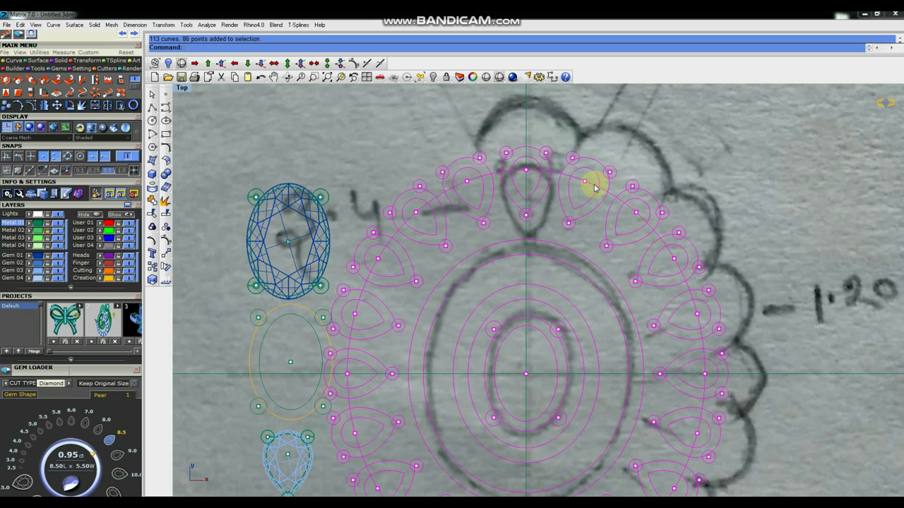
{"action": "left_click_drag", "start_coordinate": [611, 263], "coordinate": [475, 396]}
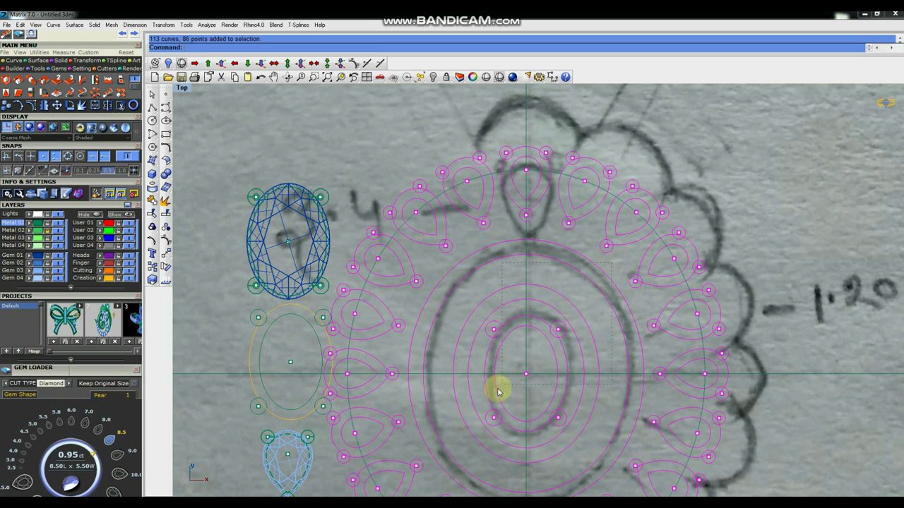
{"action": "scroll", "coordinate": [519, 344], "scroll_direction": "down", "scroll_amount": 2}
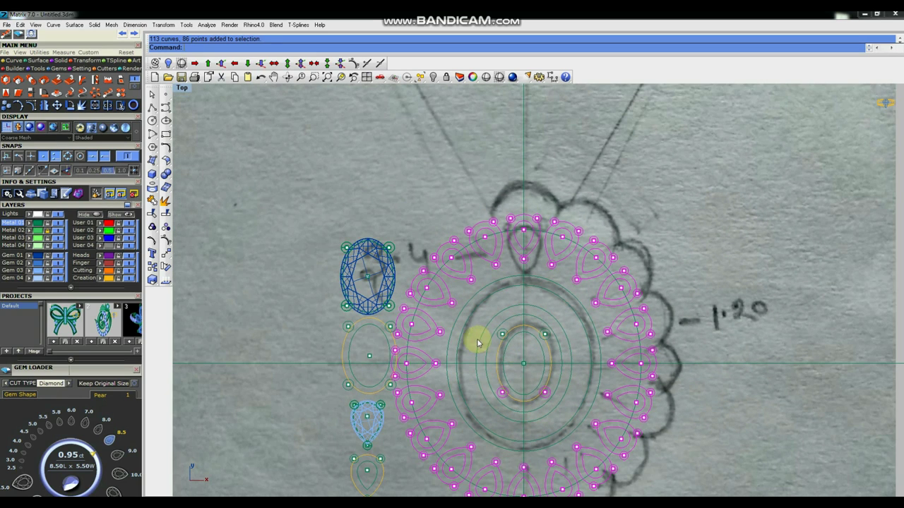
{"action": "scroll", "coordinate": [600, 332], "scroll_direction": "down", "scroll_amount": 1}
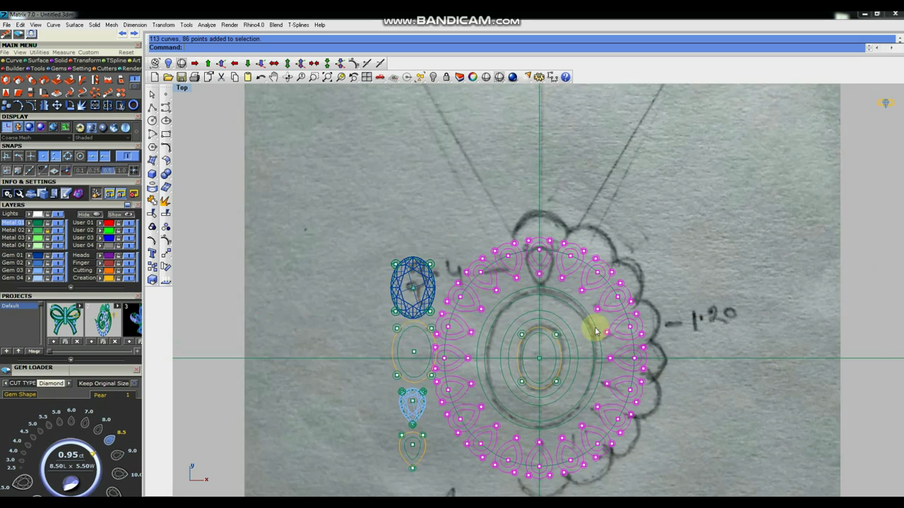
{"action": "scroll", "coordinate": [597, 332], "scroll_direction": "down", "scroll_amount": 1}
{"action": "left_click", "coordinate": [152, 227]}
{"action": "left_click", "coordinate": [421, 247]}
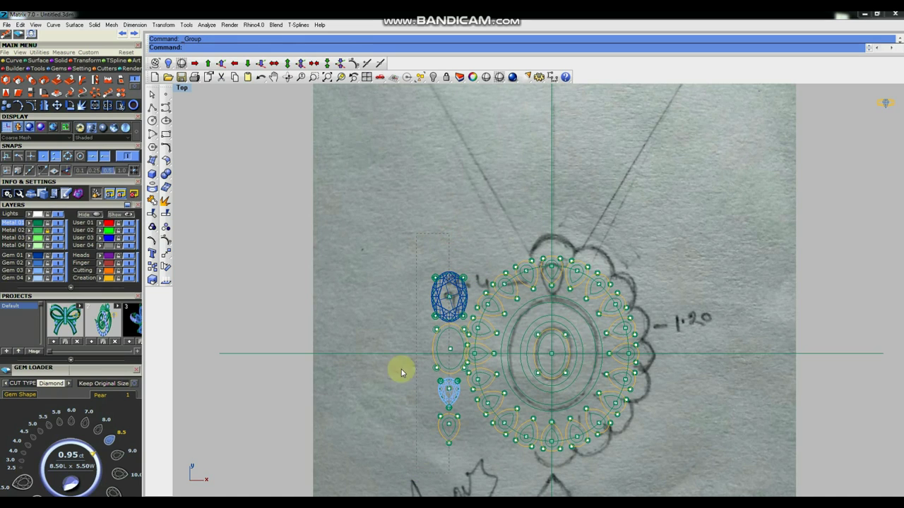
Step: Move the left column of reference gems further left
{"action": "left_click_drag", "start_coordinate": [449, 233], "coordinate": [417, 473]}
{"action": "left_click", "coordinate": [163, 252]}
{"action": "left_click", "coordinate": [389, 213]}
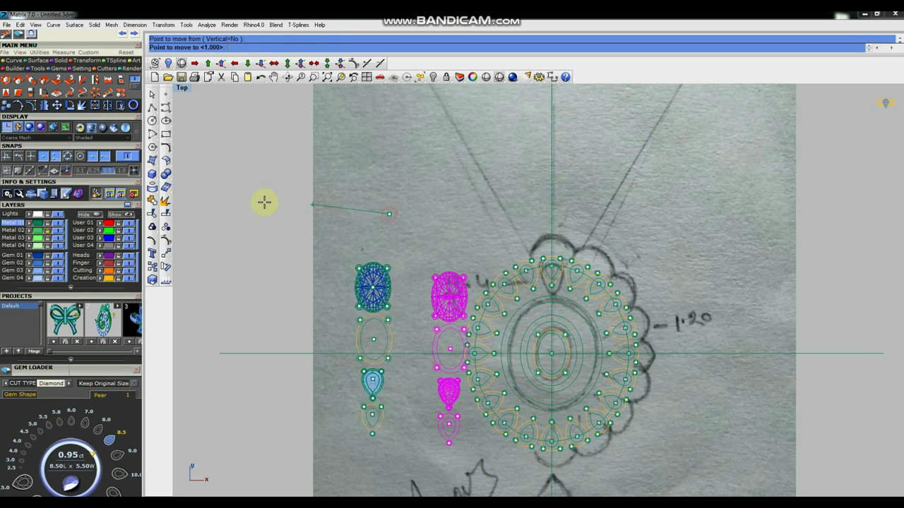
{"action": "left_click", "coordinate": [214, 202]}
{"action": "left_click", "coordinate": [473, 242]}
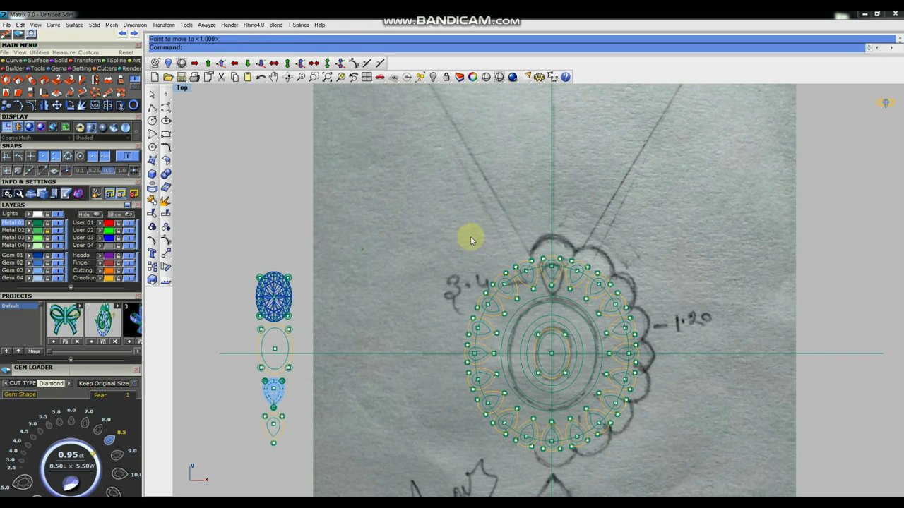
Step: Copy the small pear outline from the column bottom beside the ring and ungroup it
{"action": "scroll", "coordinate": [472, 241], "scroll_direction": "down", "scroll_amount": 3}
{"action": "scroll", "coordinate": [353, 351], "scroll_direction": "up", "scroll_amount": 2}
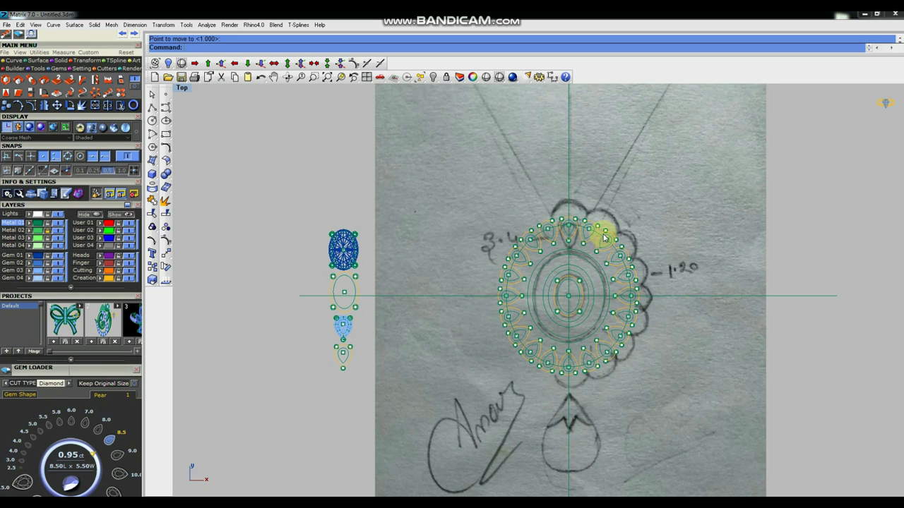
{"action": "left_click", "coordinate": [590, 240]}
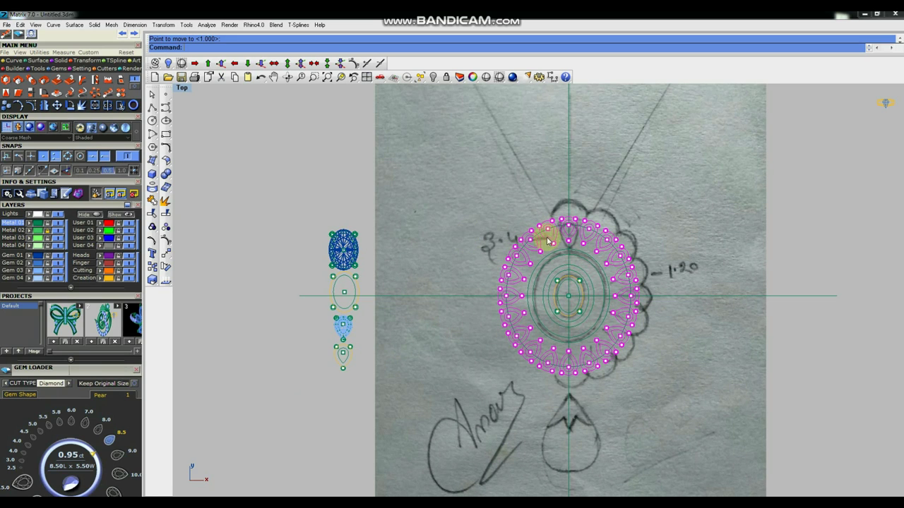
{"action": "left_click", "coordinate": [344, 364]}
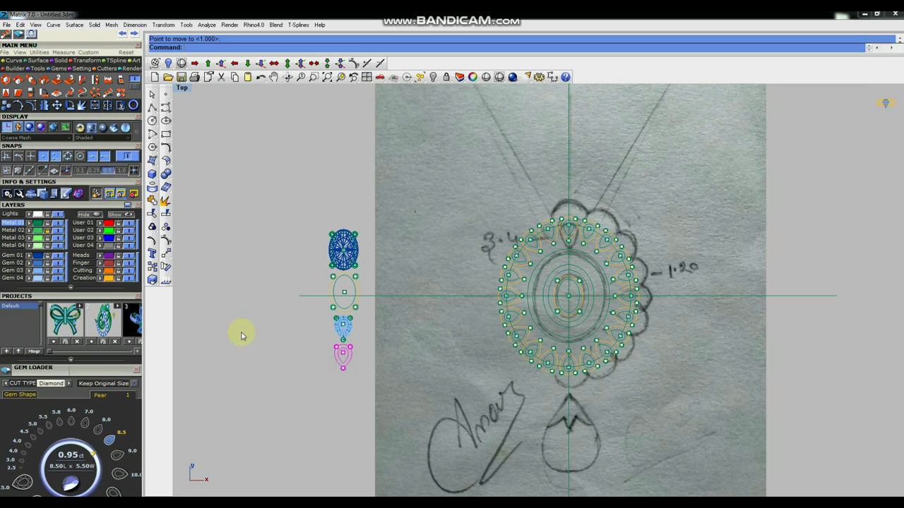
{"action": "left_click", "coordinate": [152, 267]}
{"action": "left_click", "coordinate": [421, 383]}
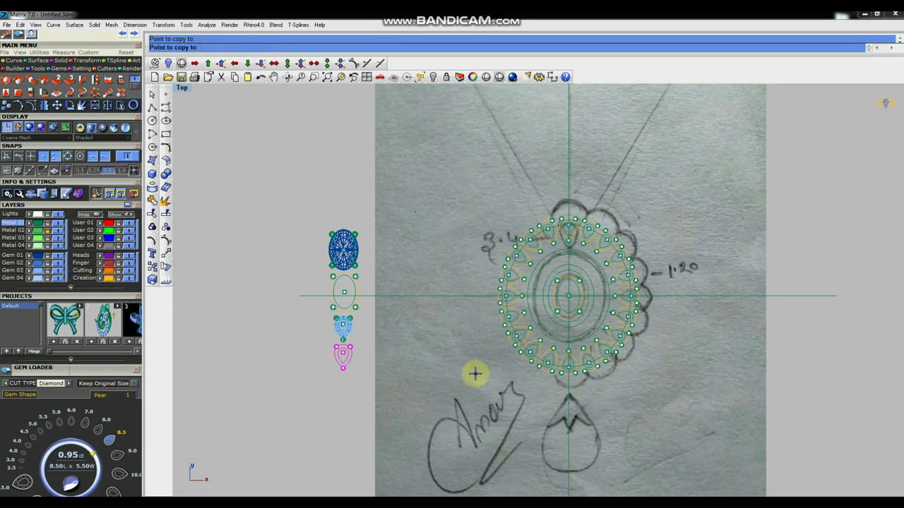
{"action": "left_click", "coordinate": [474, 374]}
{"action": "key", "text": "Return"}
{"action": "left_click", "coordinate": [166, 227]}
{"action": "scroll", "coordinate": [399, 350], "scroll_direction": "up", "scroll_amount": 2}
{"action": "scroll", "coordinate": [401, 348], "scroll_direction": "up", "scroll_amount": 3}
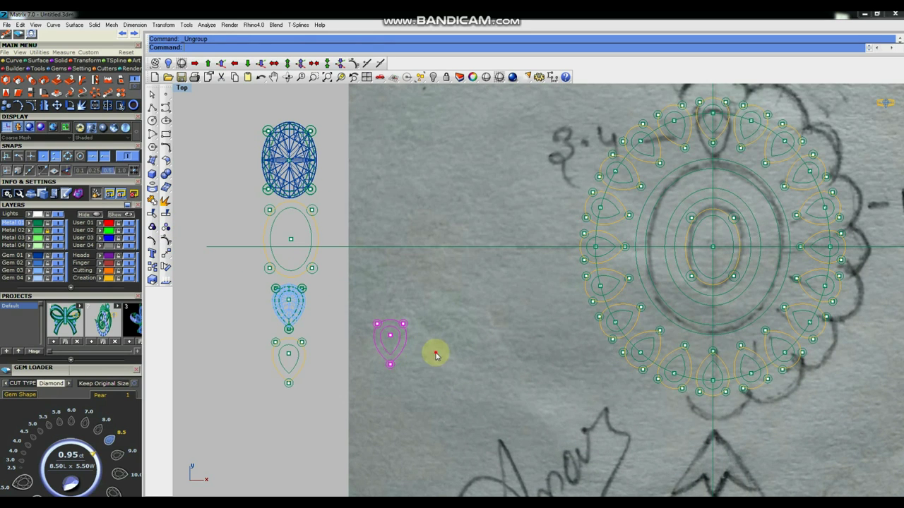
{"action": "left_click", "coordinate": [162, 253]}
Step: Move the pear copy to the top of the halo
{"action": "left_click", "coordinate": [390, 340]}
{"action": "scroll", "coordinate": [470, 344], "scroll_direction": "down", "scroll_amount": 3}
{"action": "scroll", "coordinate": [597, 200], "scroll_direction": "up", "scroll_amount": 3}
{"action": "left_click", "coordinate": [602, 193]}
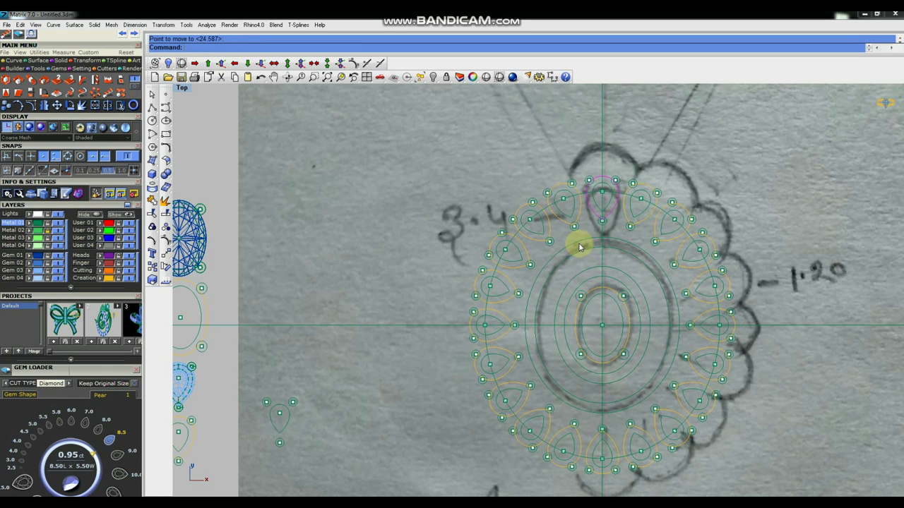
Step: Offset an outline around the top pear, then undo that first attempt
{"action": "type", "text": "Offset"}
{"action": "key", "text": "Return"}
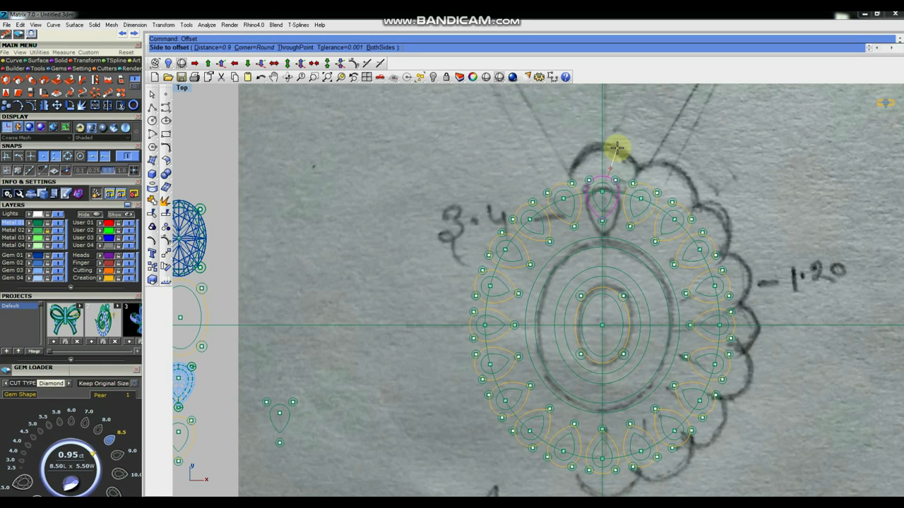
{"action": "left_click", "coordinate": [615, 150]}
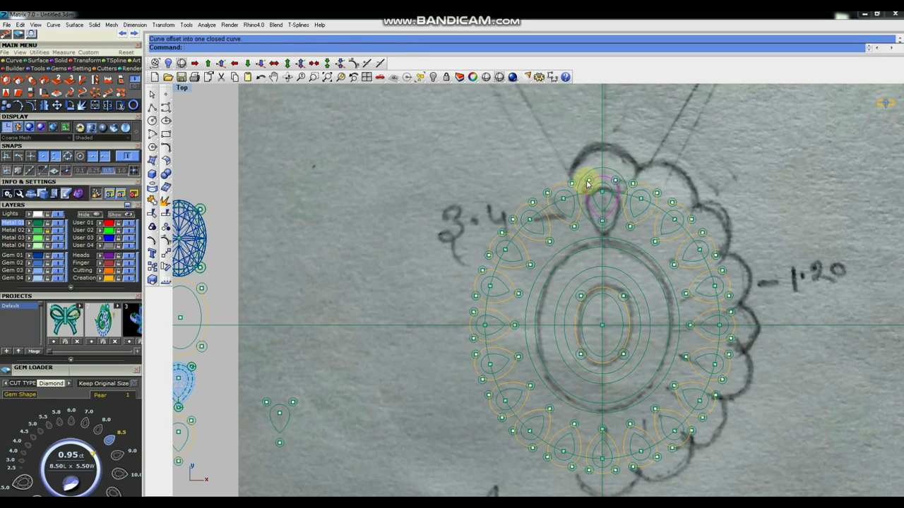
{"action": "scroll", "coordinate": [558, 194], "scroll_direction": "up", "scroll_amount": 3}
{"action": "scroll", "coordinate": [540, 222], "scroll_direction": "down", "scroll_amount": 1}
{"action": "scroll", "coordinate": [544, 240], "scroll_direction": "down", "scroll_amount": 2}
{"action": "scroll", "coordinate": [549, 241], "scroll_direction": "down", "scroll_amount": 3}
{"action": "scroll", "coordinate": [558, 237], "scroll_direction": "up", "scroll_amount": 4}
{"action": "key", "text": "ctrl+z"}
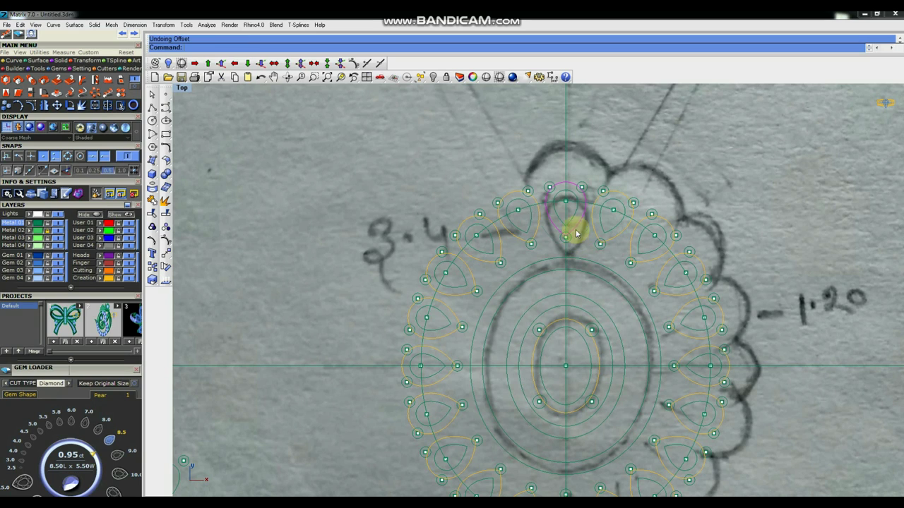
Step: Redo the offset around the top pear with Corner set to Sharp
{"action": "key", "text": "Return"}
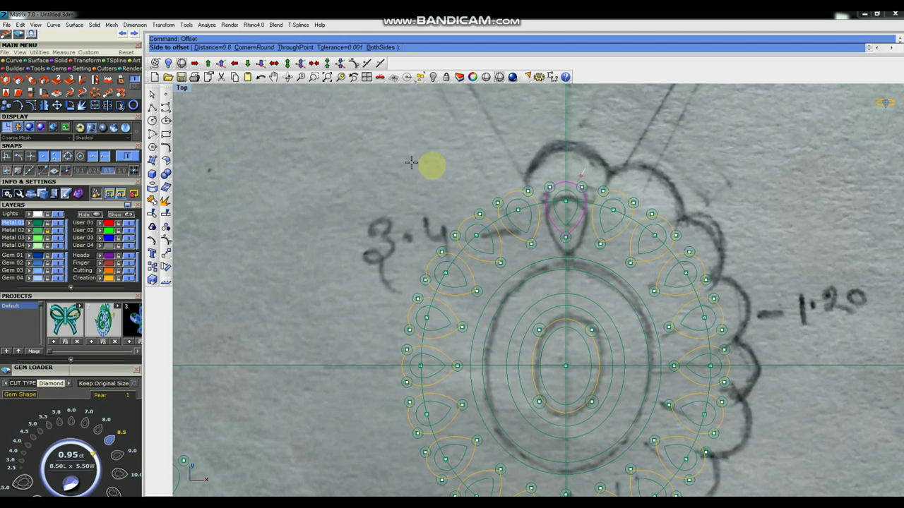
{"action": "left_click", "coordinate": [247, 39]}
{"action": "left_click", "coordinate": [212, 48]}
{"action": "left_click", "coordinate": [584, 161]}
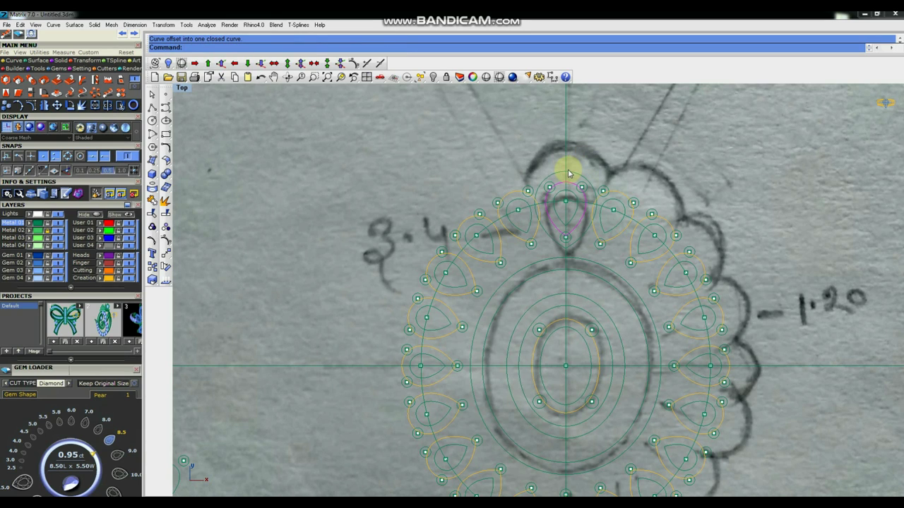
Step: Create a larger 1.4 offset outline around the top pear and select it
{"action": "key", "text": "Return"}
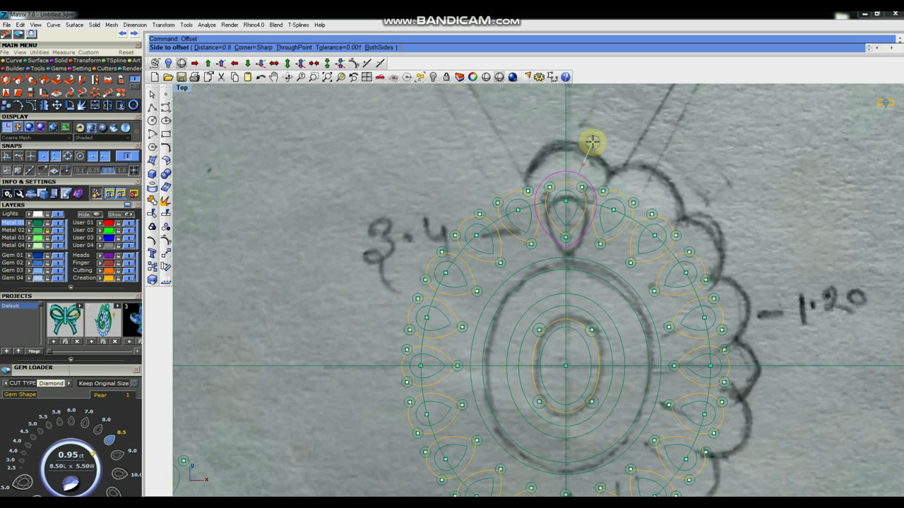
{"action": "scroll", "coordinate": [576, 152], "scroll_direction": "down", "scroll_amount": 2}
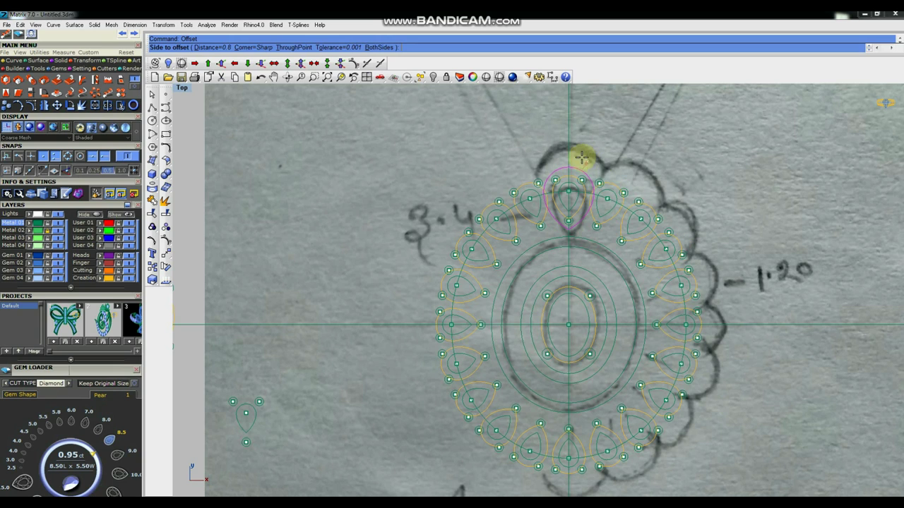
{"action": "scroll", "coordinate": [577, 155], "scroll_direction": "up", "scroll_amount": 2}
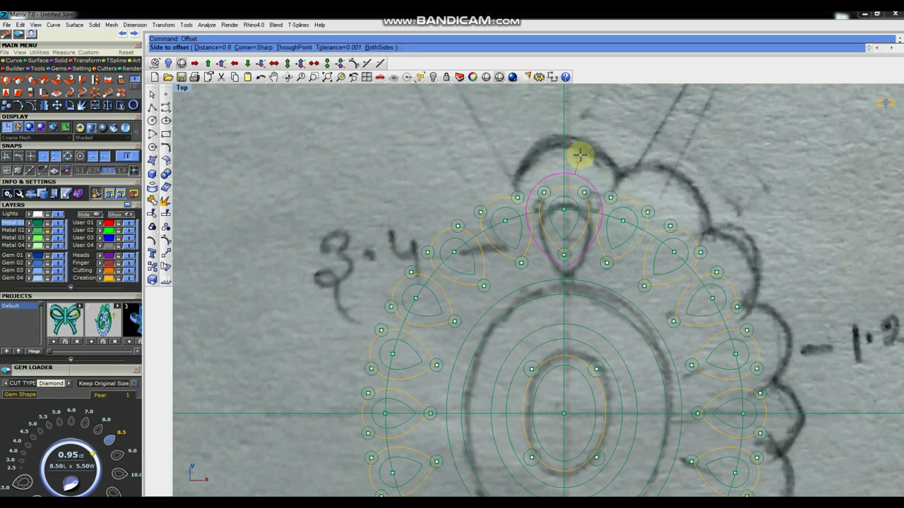
{"action": "type", "text": "1.4"}
{"action": "left_click", "coordinate": [579, 154]}
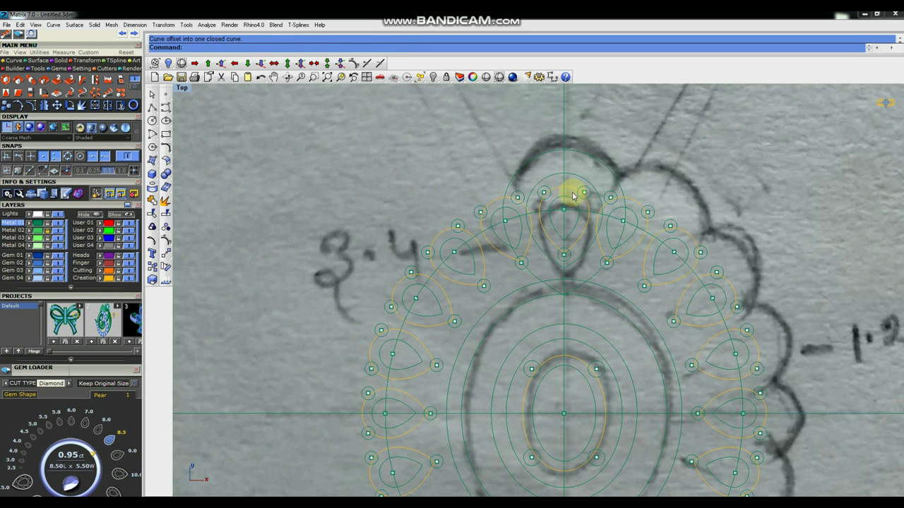
{"action": "scroll", "coordinate": [573, 196], "scroll_direction": "down", "scroll_amount": 1}
{"action": "left_click", "coordinate": [595, 150]}
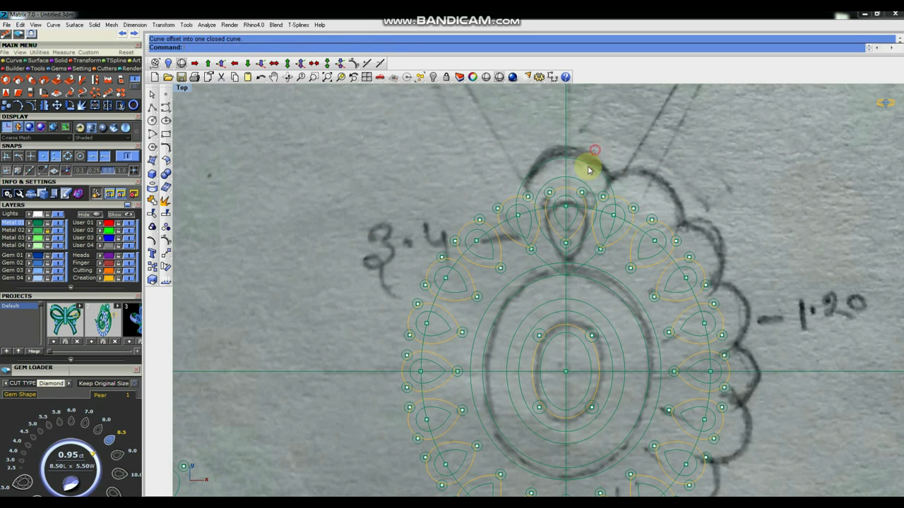
{"action": "left_click", "coordinate": [582, 162]}
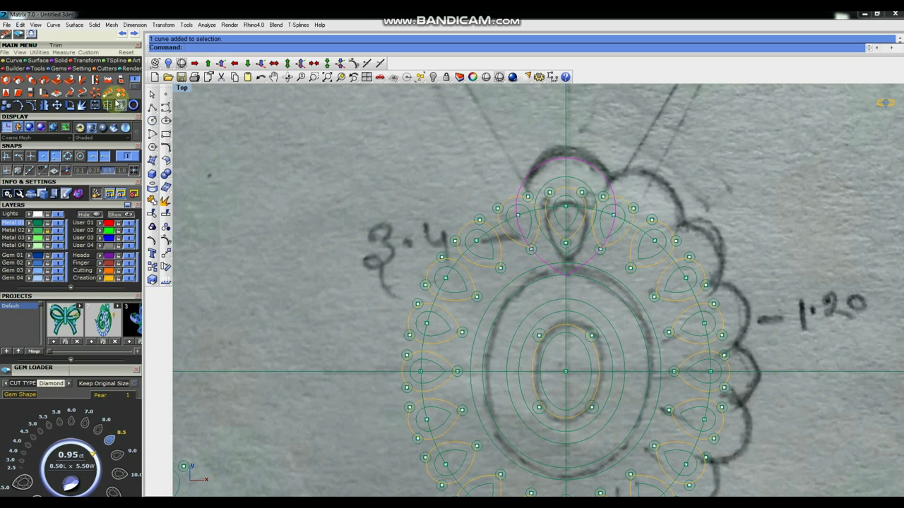
{"action": "left_click", "coordinate": [111, 96]}
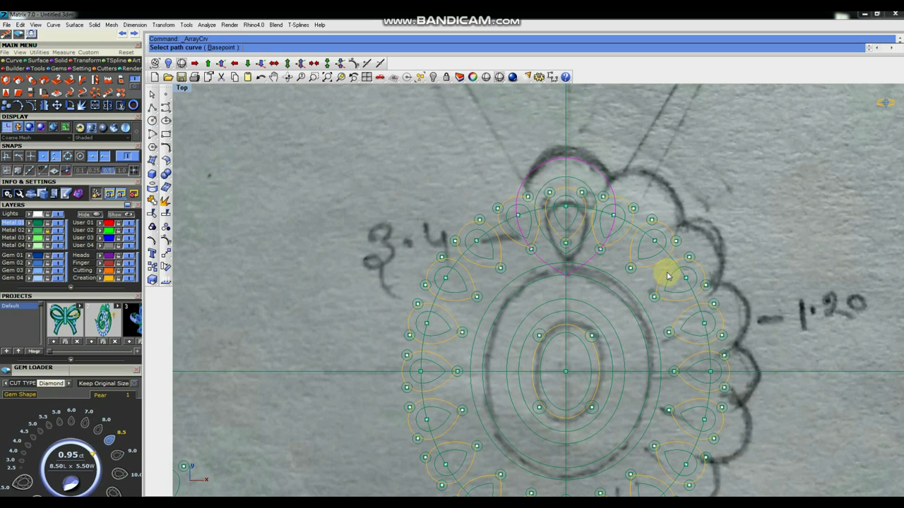
Step: Array the top outline 20 times along the halo ring
{"action": "scroll", "coordinate": [674, 264], "scroll_direction": "up", "scroll_amount": 2}
{"action": "left_click", "coordinate": [677, 257]}
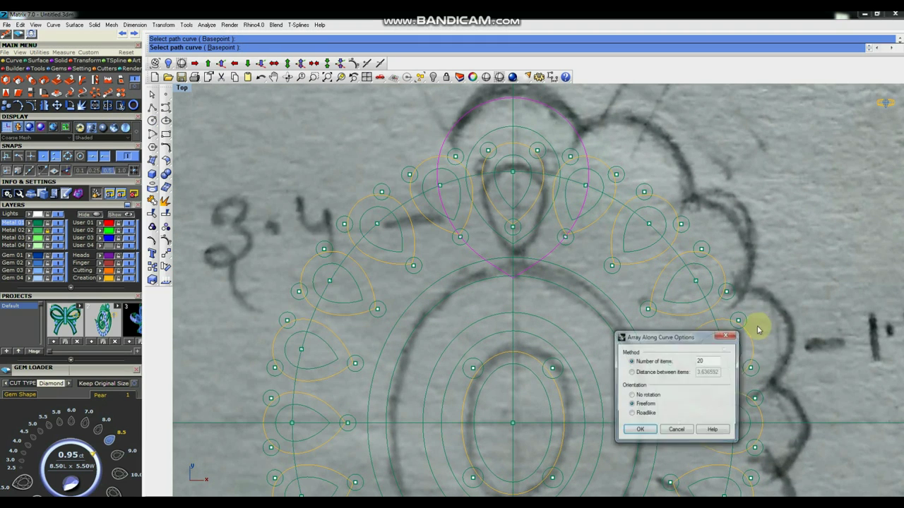
{"action": "left_click", "coordinate": [639, 431]}
{"action": "scroll", "coordinate": [563, 305], "scroll_direction": "down", "scroll_amount": 2}
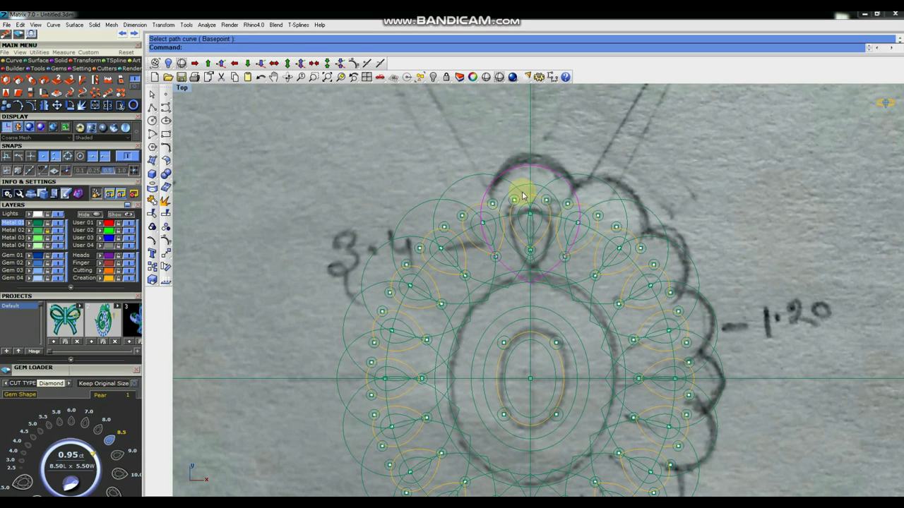
{"action": "scroll", "coordinate": [593, 152], "scroll_direction": "down", "scroll_amount": 1}
{"action": "scroll", "coordinate": [544, 188], "scroll_direction": "down", "scroll_amount": 2}
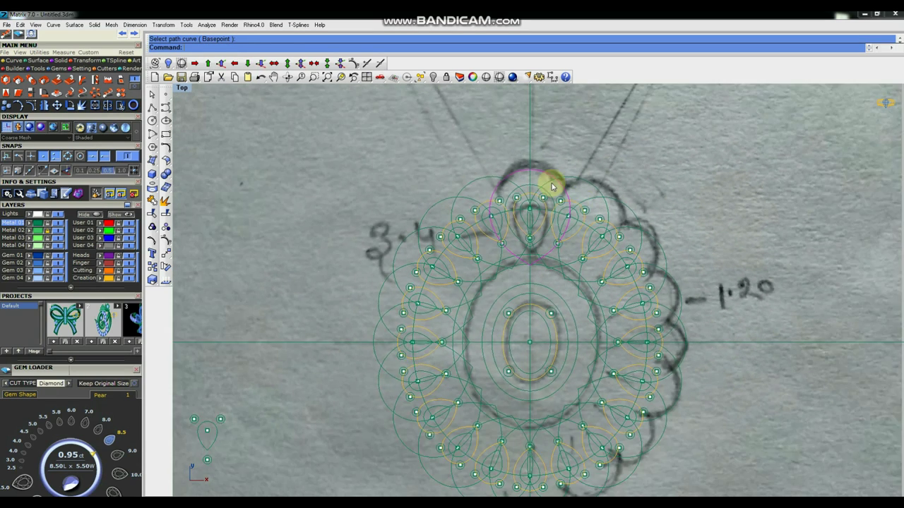
{"action": "scroll", "coordinate": [485, 423], "scroll_direction": "down", "scroll_amount": 1}
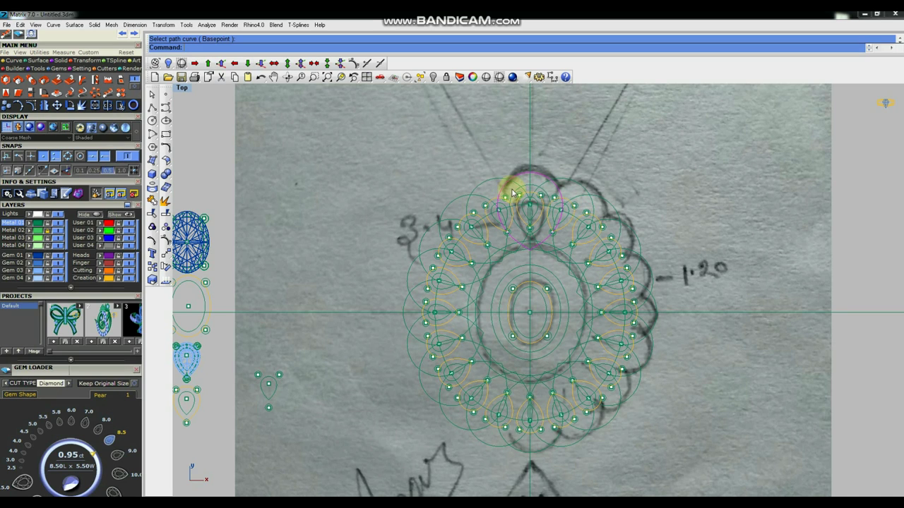
{"action": "scroll", "coordinate": [513, 193], "scroll_direction": "up", "scroll_amount": 2}
Step: Trim the overlapping arcs of the circles beside the top pear
{"action": "left_click", "coordinate": [587, 186]}
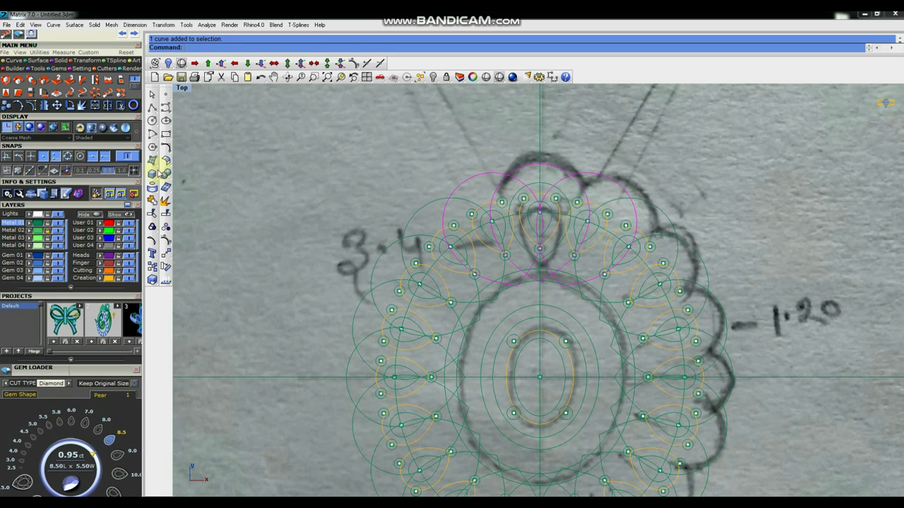
{"action": "left_click", "coordinate": [152, 214]}
{"action": "scroll", "coordinate": [513, 185], "scroll_direction": "up", "scroll_amount": 2}
{"action": "left_click", "coordinate": [504, 183]}
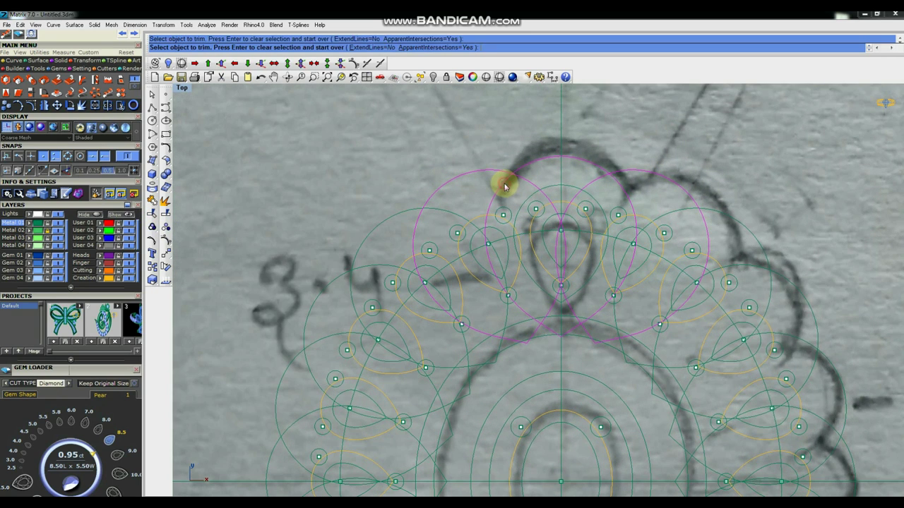
{"action": "left_click", "coordinate": [621, 189]}
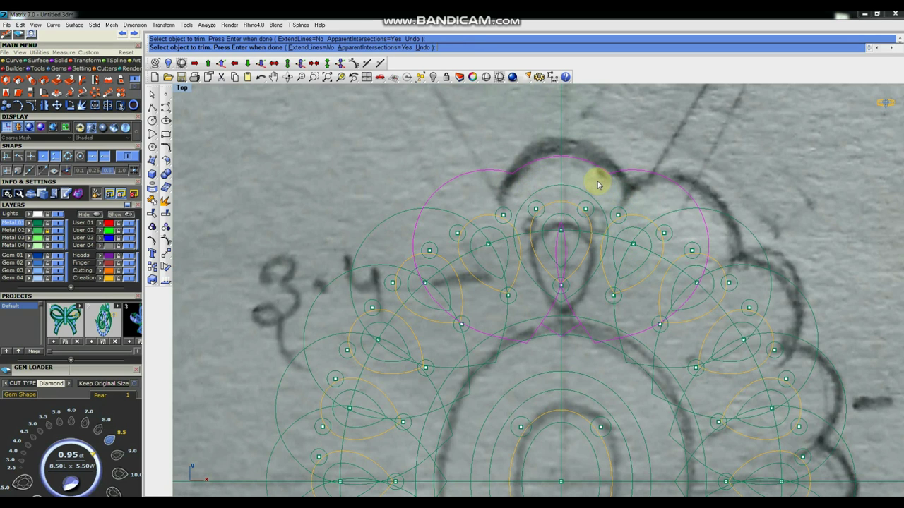
{"action": "scroll", "coordinate": [598, 182], "scroll_direction": "down", "scroll_amount": 2}
{"action": "scroll", "coordinate": [597, 182], "scroll_direction": "down", "scroll_amount": 2}
{"action": "key", "text": "Return"}
{"action": "scroll", "coordinate": [598, 176], "scroll_direction": "down", "scroll_amount": 2}
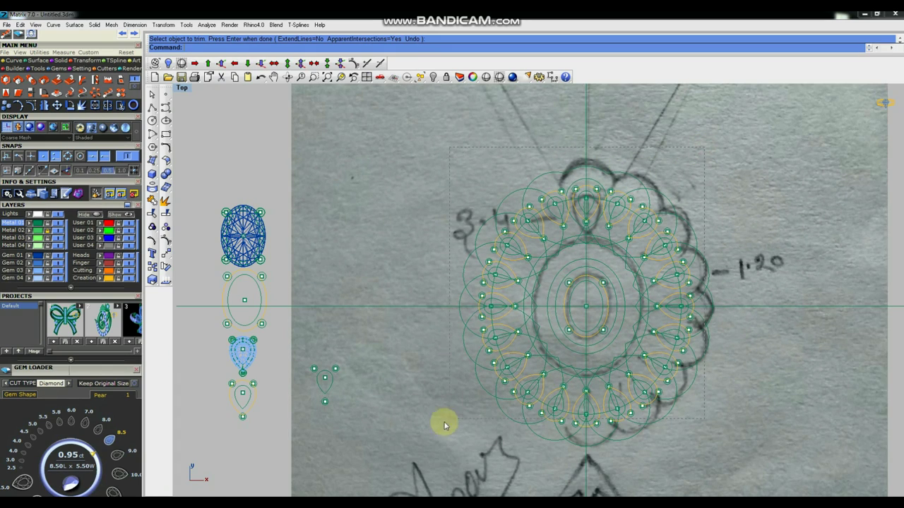
{"action": "key", "text": "ctrl+a"}
Step: Keep only the big outer circles selected, excluding inner ellipses and axes, and delete them
{"action": "scroll", "coordinate": [616, 268], "scroll_direction": "up", "scroll_amount": 2}
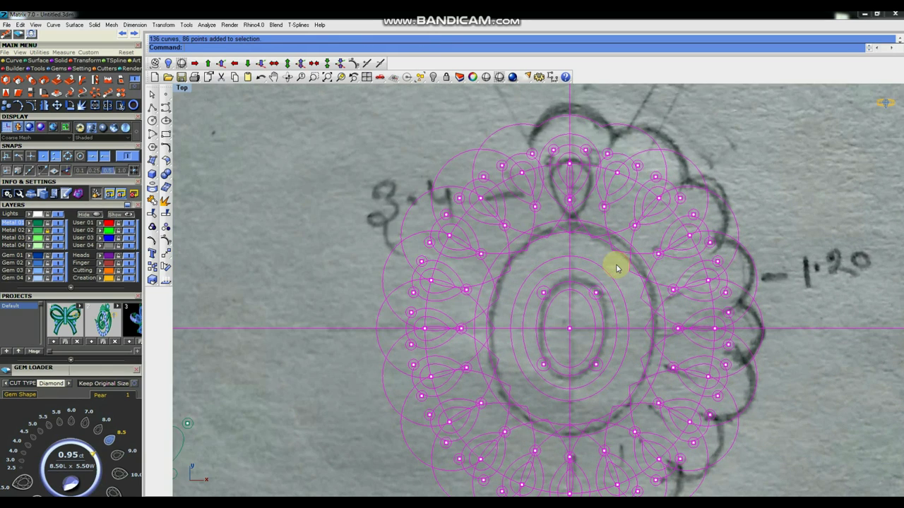
{"action": "left_click_drag", "start_coordinate": [520, 365], "coordinate": [601, 281], "text": "ctrl"}
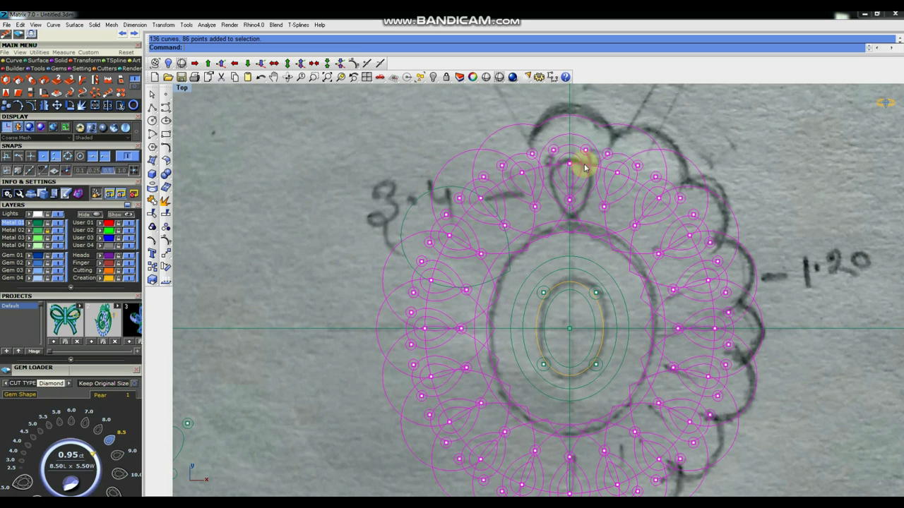
{"action": "scroll", "coordinate": [578, 112], "scroll_direction": "up", "scroll_amount": 2}
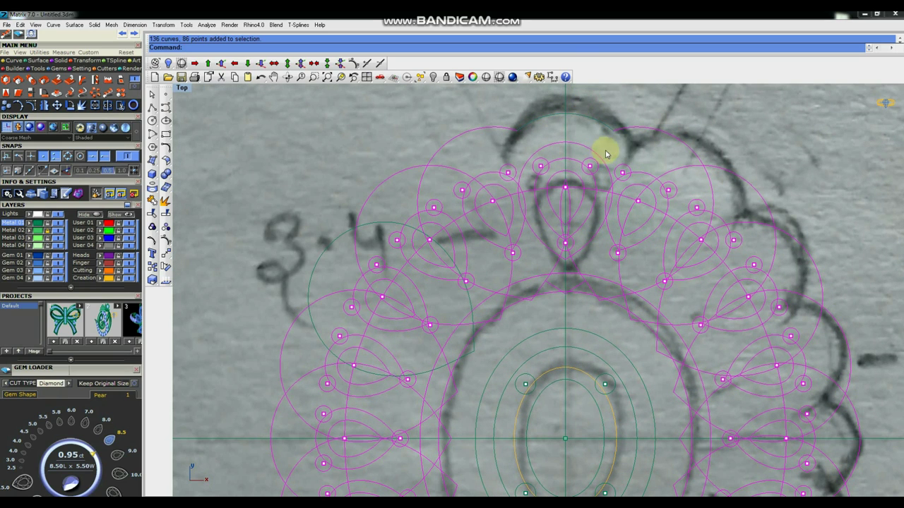
{"action": "key", "text": "Escape"}
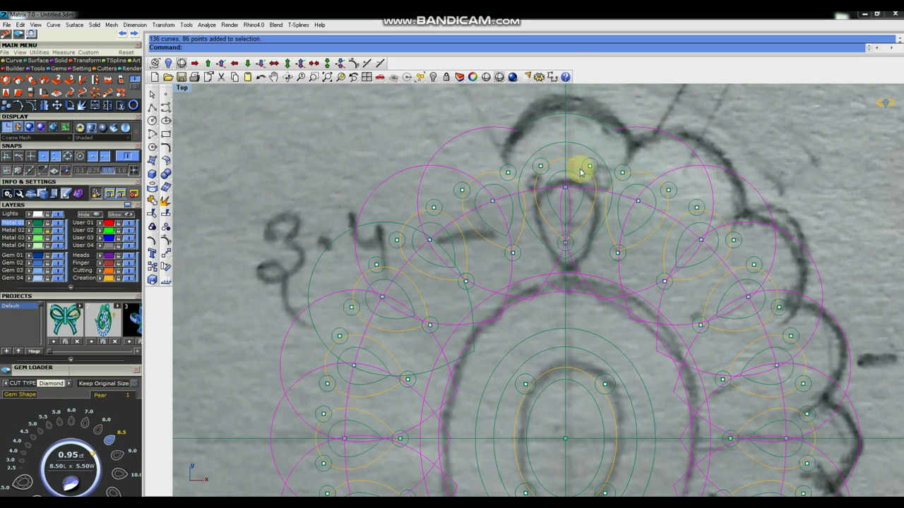
{"action": "scroll", "coordinate": [595, 187], "scroll_direction": "down", "scroll_amount": 2}
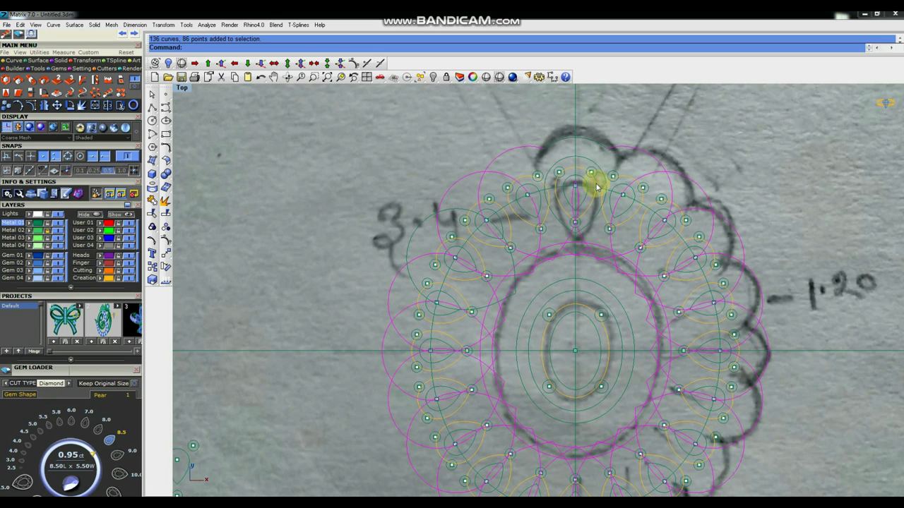
{"action": "key", "text": "Delete"}
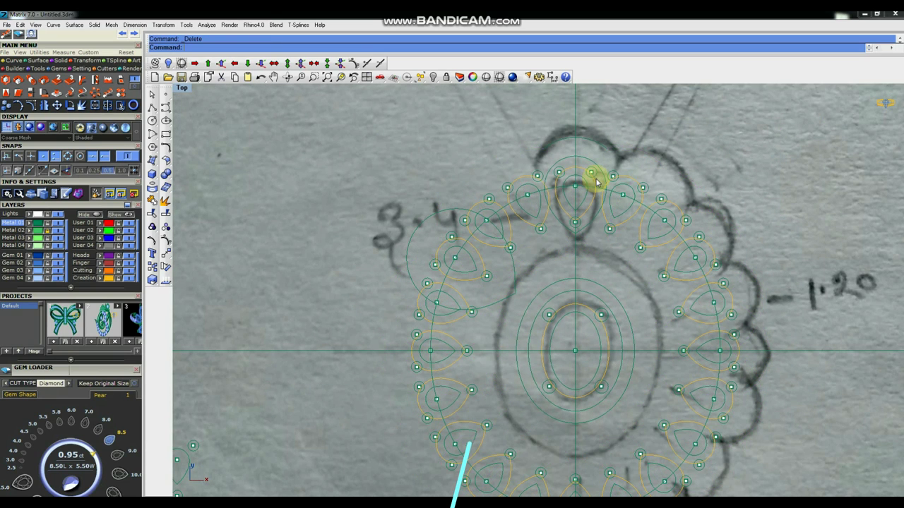
{"action": "scroll", "coordinate": [540, 170], "scroll_direction": "down", "scroll_amount": 3}
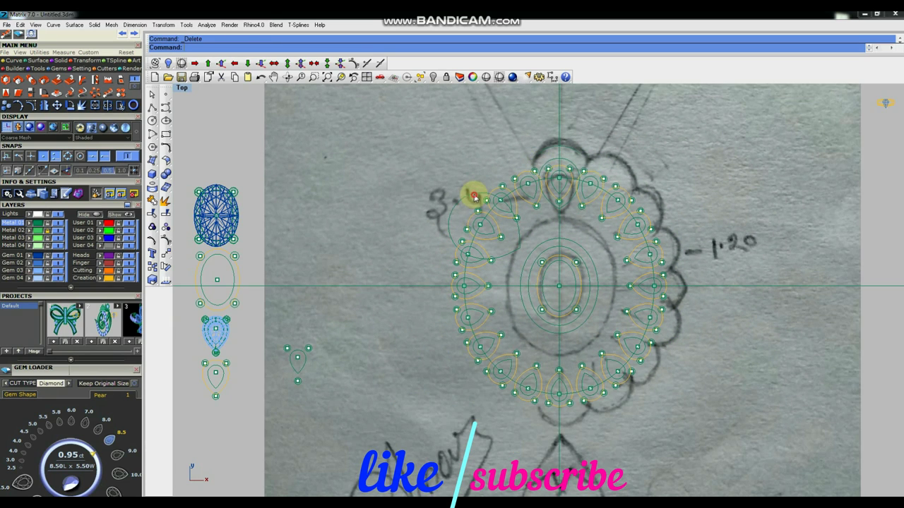
{"action": "left_click", "coordinate": [544, 170]}
{"action": "scroll", "coordinate": [554, 155], "scroll_direction": "up", "scroll_amount": 2}
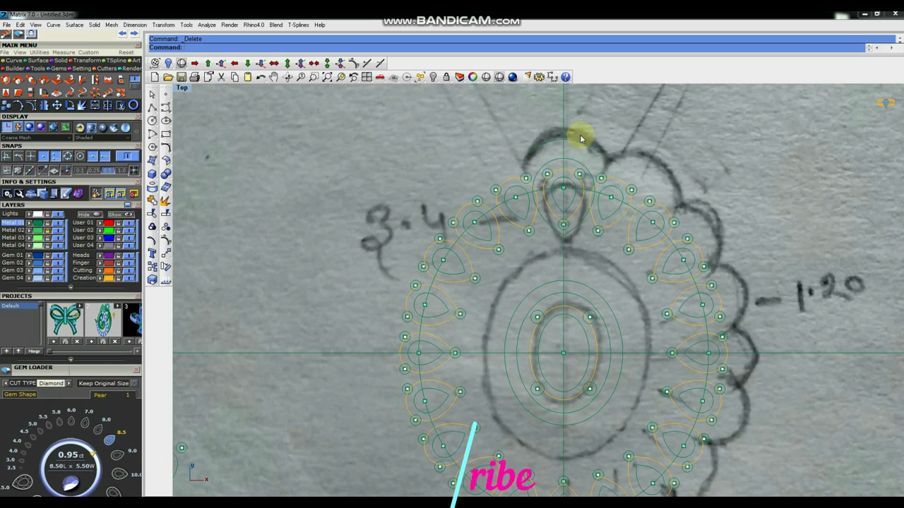
{"action": "left_click", "coordinate": [595, 143]}
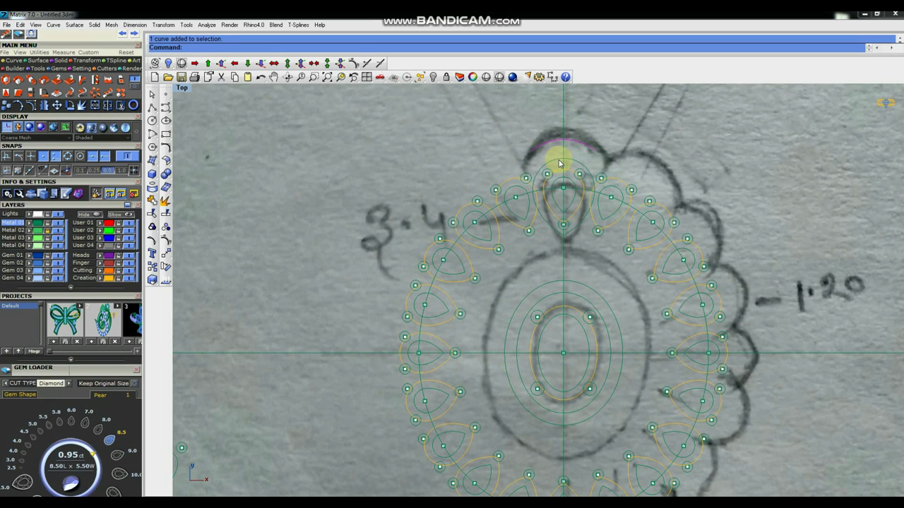
Step: Array the top pear's outline 20 times along the halo ring
{"action": "left_click", "coordinate": [528, 145]}
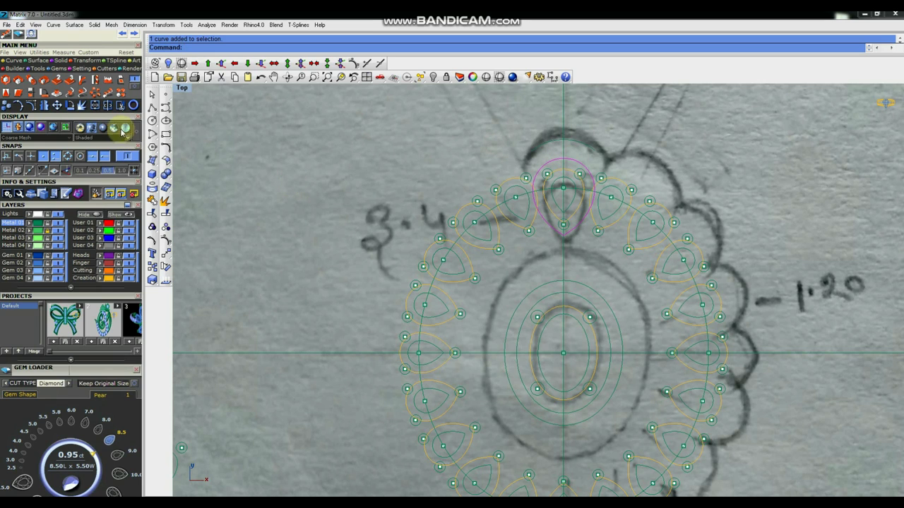
{"action": "left_click", "coordinate": [106, 92]}
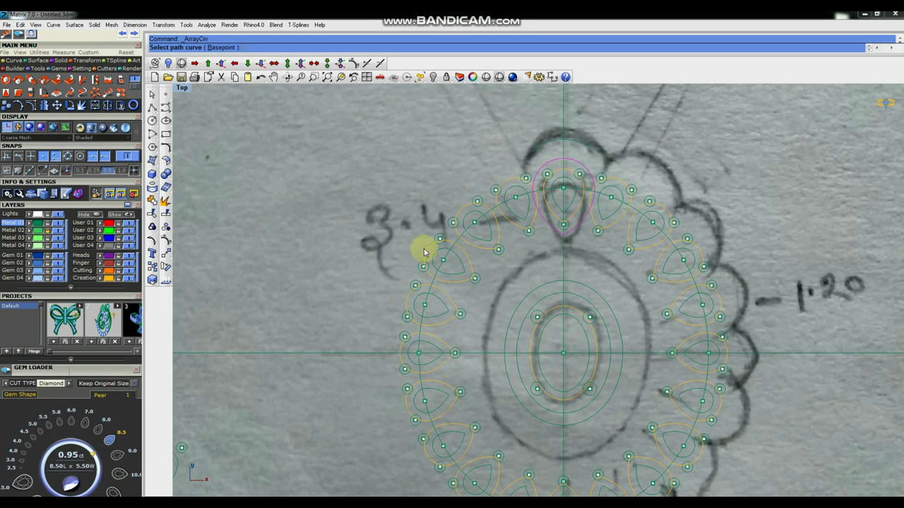
{"action": "left_click", "coordinate": [621, 216]}
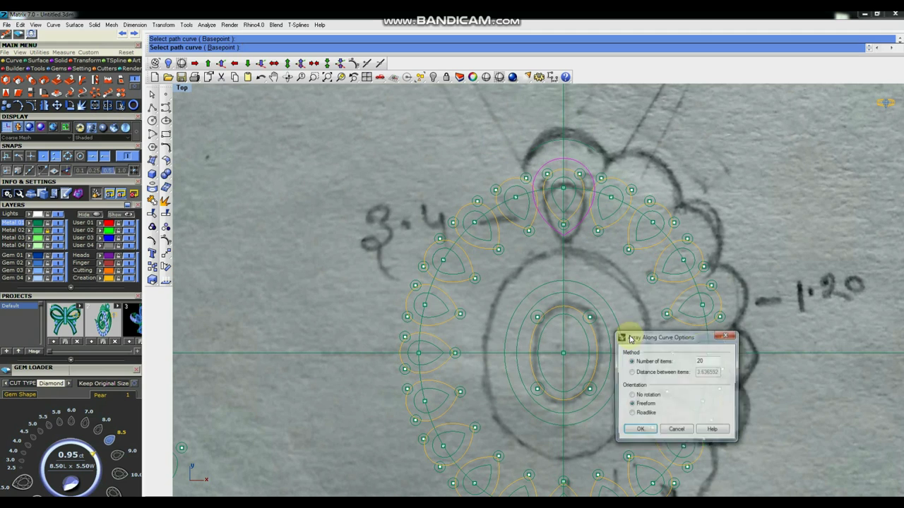
{"action": "left_click", "coordinate": [639, 427]}
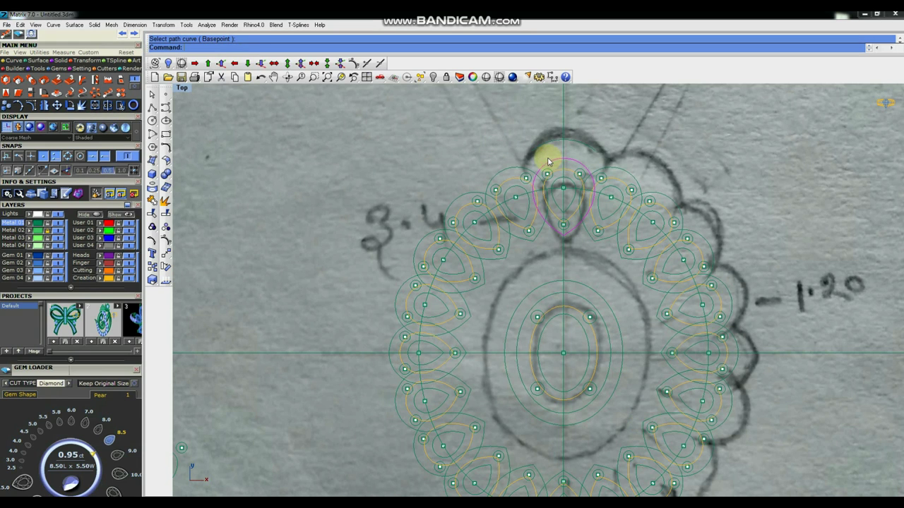
{"action": "scroll", "coordinate": [536, 166], "scroll_direction": "up", "scroll_amount": 1}
{"action": "scroll", "coordinate": [529, 179], "scroll_direction": "up", "scroll_amount": 1}
Step: Select the left and right pear outlines and trim their overlapping segments
{"action": "left_click", "coordinate": [527, 180]}
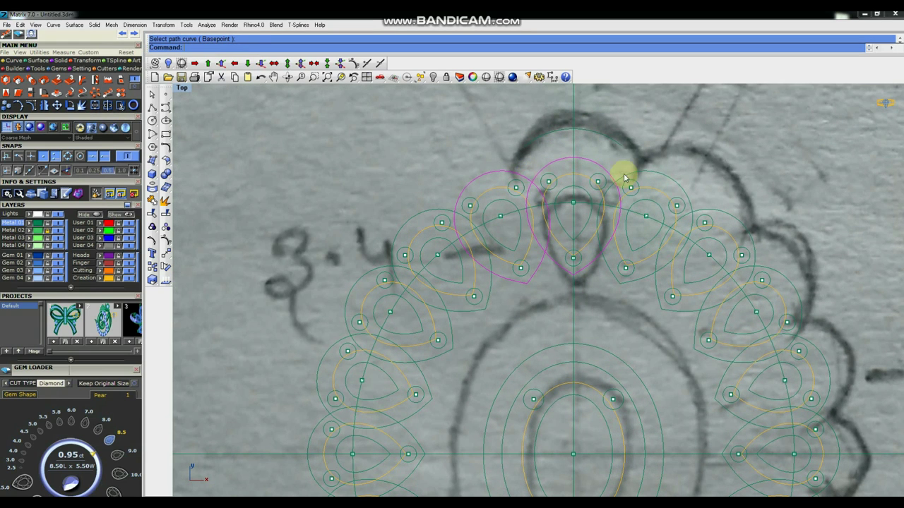
{"action": "left_click", "coordinate": [628, 172]}
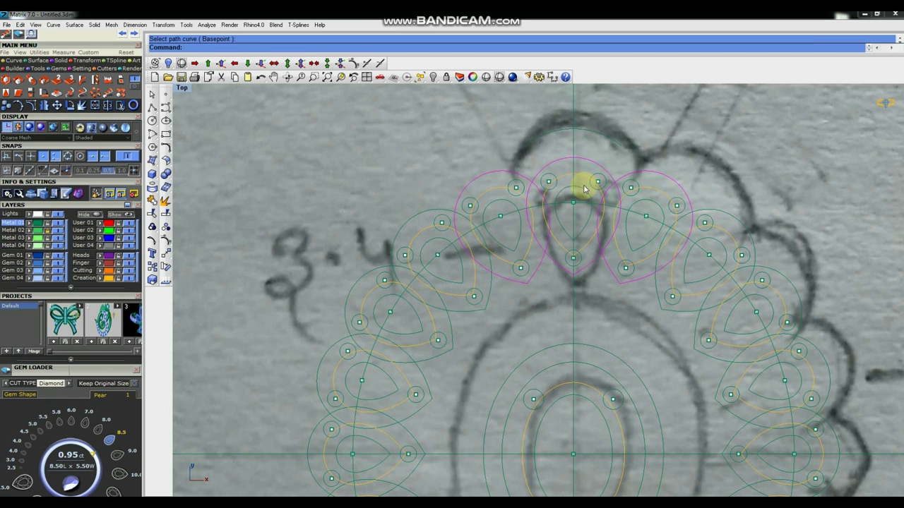
{"action": "left_click", "coordinate": [151, 214]}
{"action": "scroll", "coordinate": [535, 186], "scroll_direction": "up", "scroll_amount": 2}
{"action": "scroll", "coordinate": [535, 186], "scroll_direction": "up", "scroll_amount": 2}
{"action": "left_click", "coordinate": [526, 192]}
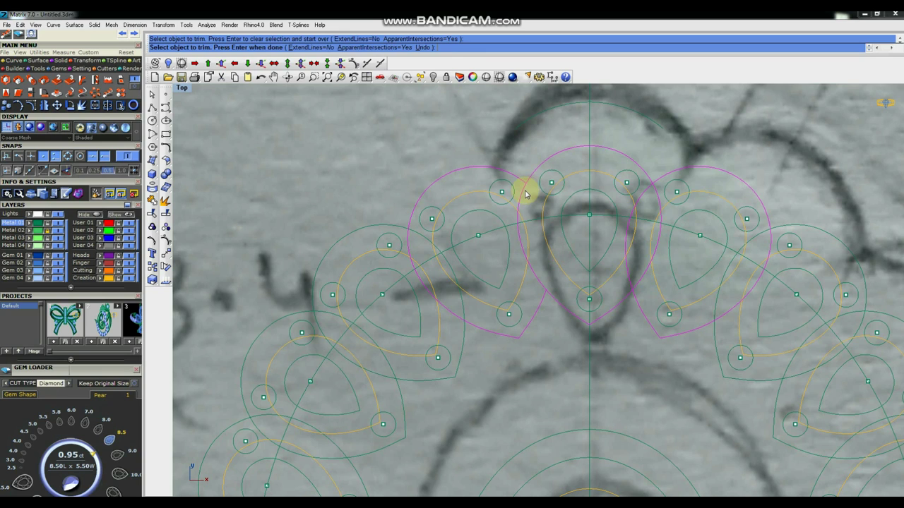
Step: Finish trimming the top-right overlap and lock the two arcs above the top pear
{"action": "left_click", "coordinate": [649, 197]}
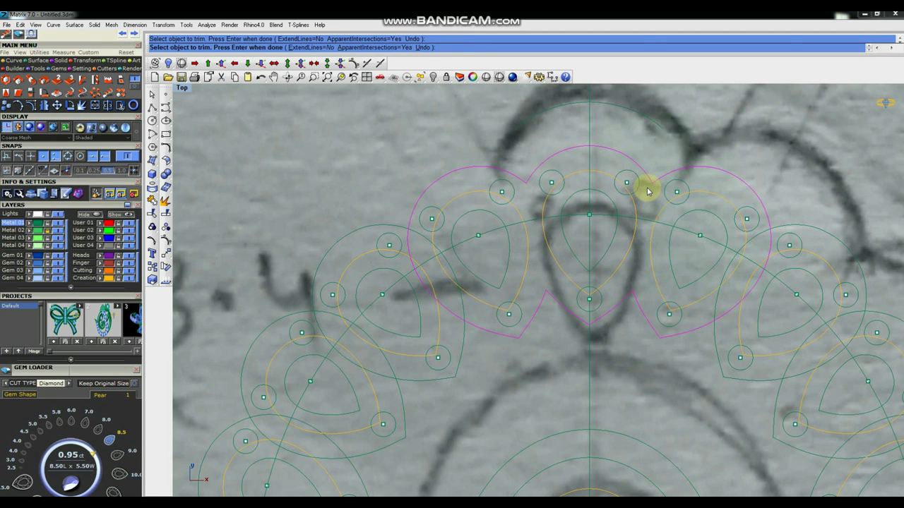
{"action": "scroll", "coordinate": [648, 191], "scroll_direction": "down", "scroll_amount": 1}
{"action": "scroll", "coordinate": [648, 191], "scroll_direction": "down", "scroll_amount": 1}
{"action": "key", "text": "Return"}
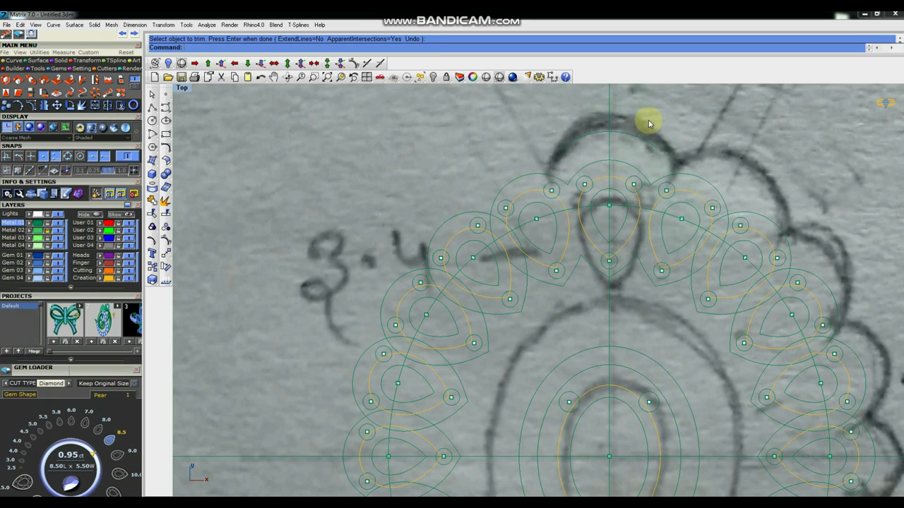
{"action": "left_click_drag", "start_coordinate": [648, 122], "coordinate": [620, 173]}
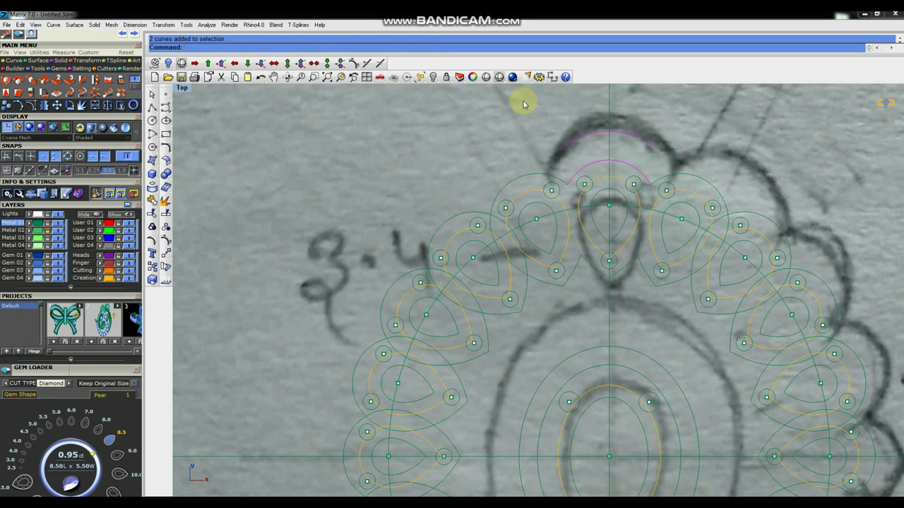
{"action": "left_click", "coordinate": [446, 78]}
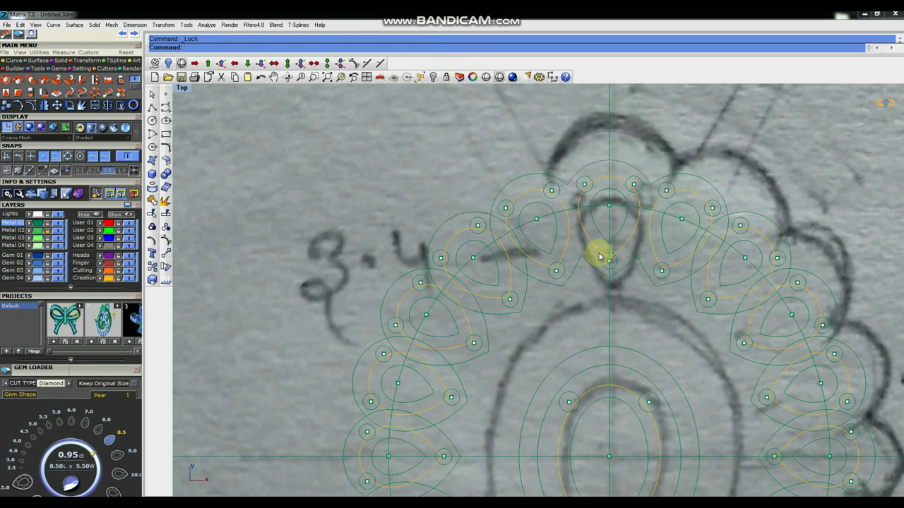
Step: Select the halo outlines, excluding the centre oval, and delete the arrayed teardrops
{"action": "scroll", "coordinate": [596, 240], "scroll_direction": "down", "scroll_amount": 1}
{"action": "scroll", "coordinate": [607, 212], "scroll_direction": "down", "scroll_amount": 1}
{"action": "scroll", "coordinate": [610, 211], "scroll_direction": "down", "scroll_amount": 2}
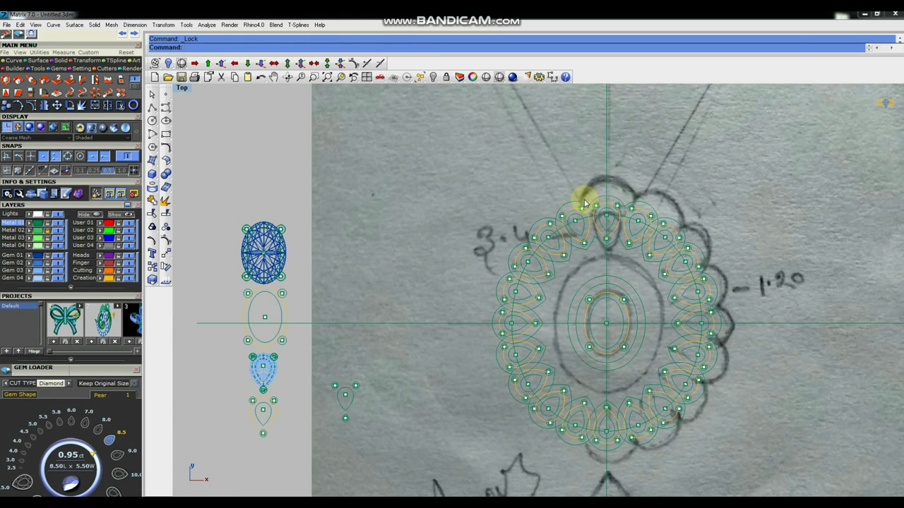
{"action": "mouse_move", "coordinate": [443, 175]}
{"action": "left_mouse_down"}
{"action": "mouse_move", "coordinate": [729, 469]}
{"action": "mouse_move", "coordinate": [797, 485]}
{"action": "left_mouse_up"}
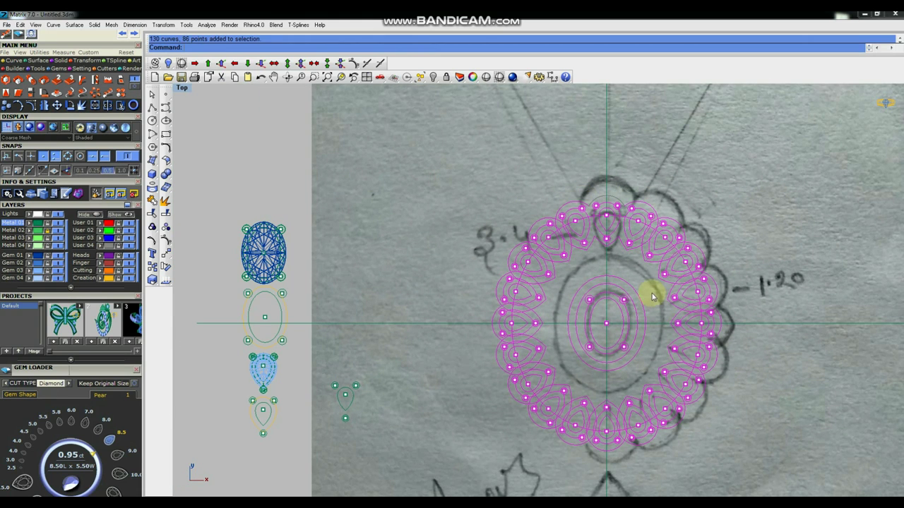
{"action": "left_click_drag", "start_coordinate": [647, 286], "coordinate": [583, 357]}
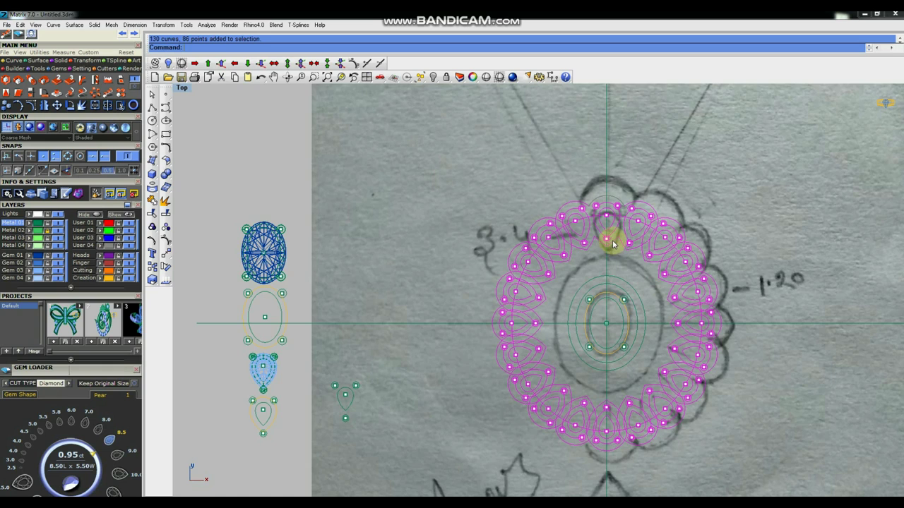
{"action": "scroll", "coordinate": [612, 244], "scroll_direction": "up", "scroll_amount": 1}
{"action": "scroll", "coordinate": [622, 272], "scroll_direction": "up", "scroll_amount": 1}
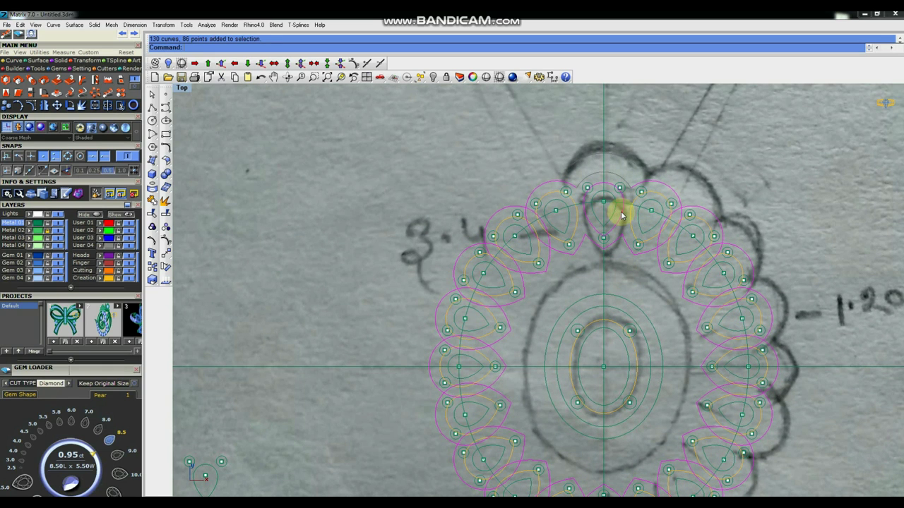
{"action": "key", "text": "Delete"}
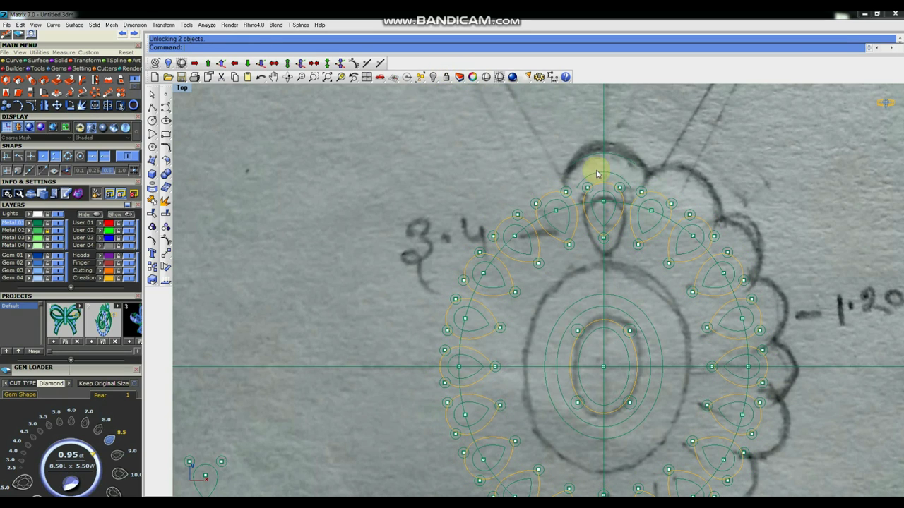
Step: Hide the halo gem group (Group27) and select the two arcs above the top pear
{"action": "left_click", "coordinate": [605, 233]}
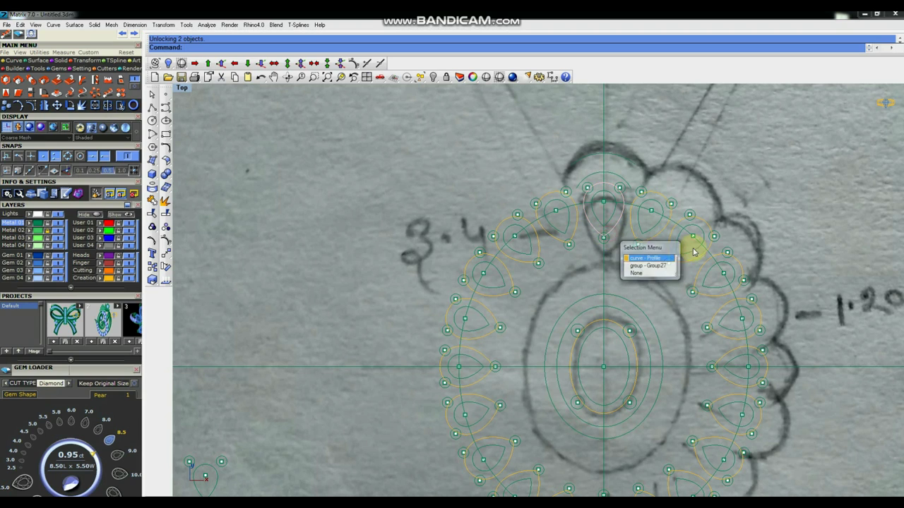
{"action": "left_click", "coordinate": [648, 265]}
{"action": "key", "text": "ctrl+h"}
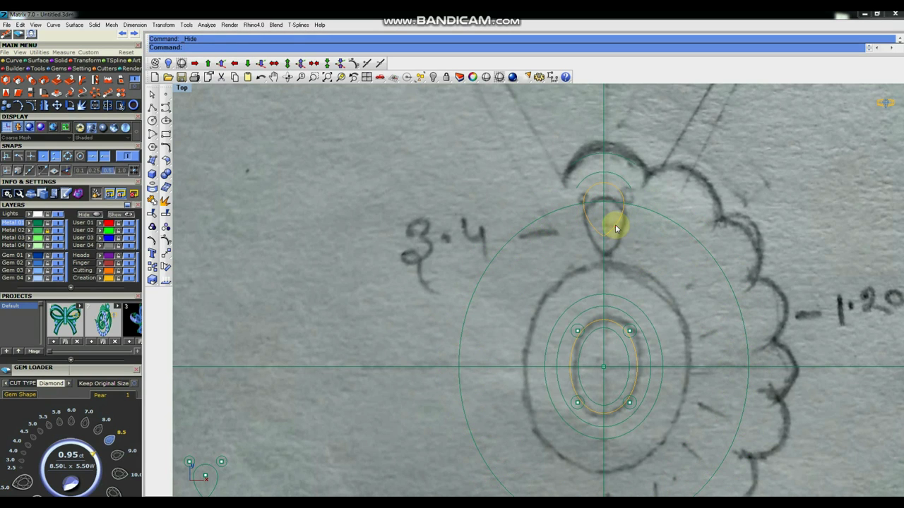
{"action": "scroll", "coordinate": [574, 206], "scroll_direction": "down", "scroll_amount": 3}
{"action": "left_click", "coordinate": [599, 188]}
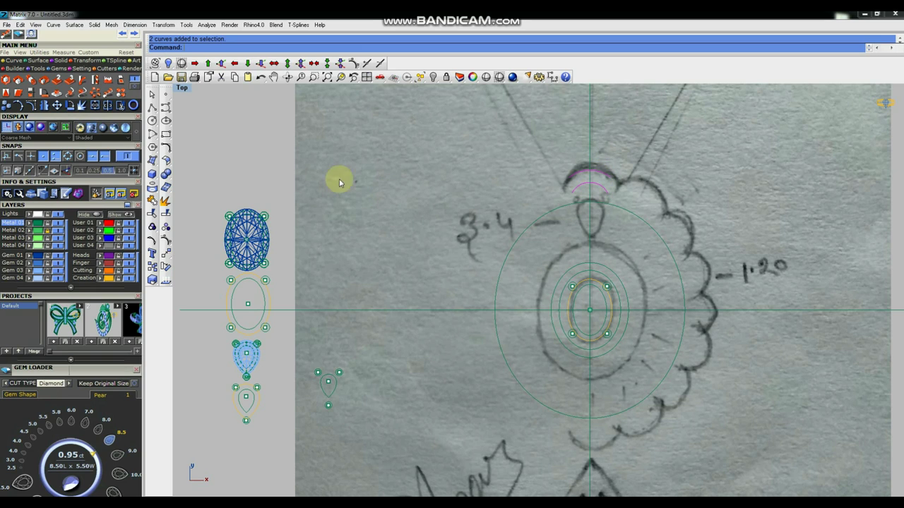
{"action": "left_click", "coordinate": [107, 92]}
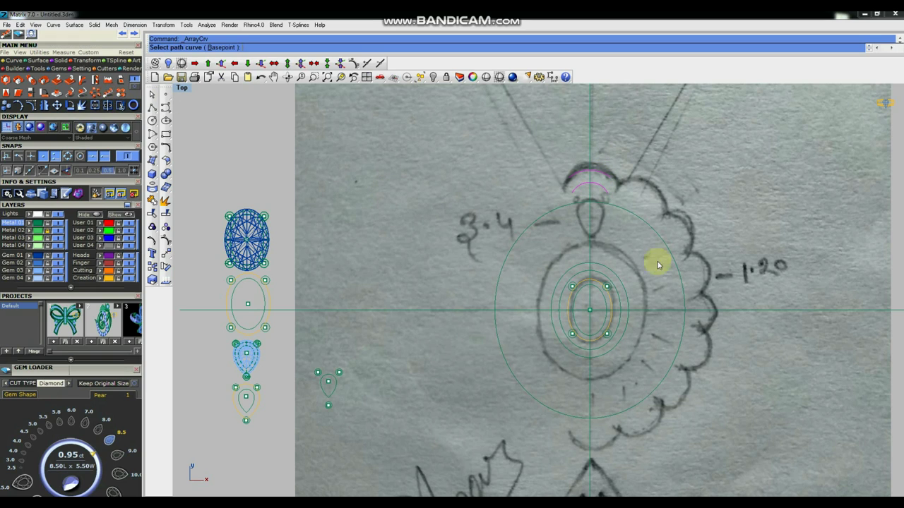
Step: Array the top arcs 20 times around the outer ring as a scalloped border
{"action": "left_click", "coordinate": [655, 244]}
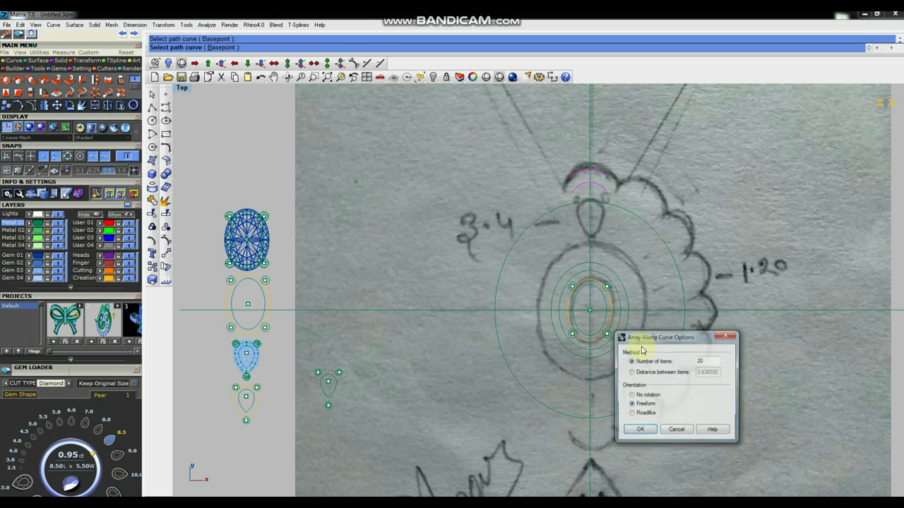
{"action": "left_click", "coordinate": [640, 431]}
{"action": "scroll", "coordinate": [612, 333], "scroll_direction": "down", "scroll_amount": 3}
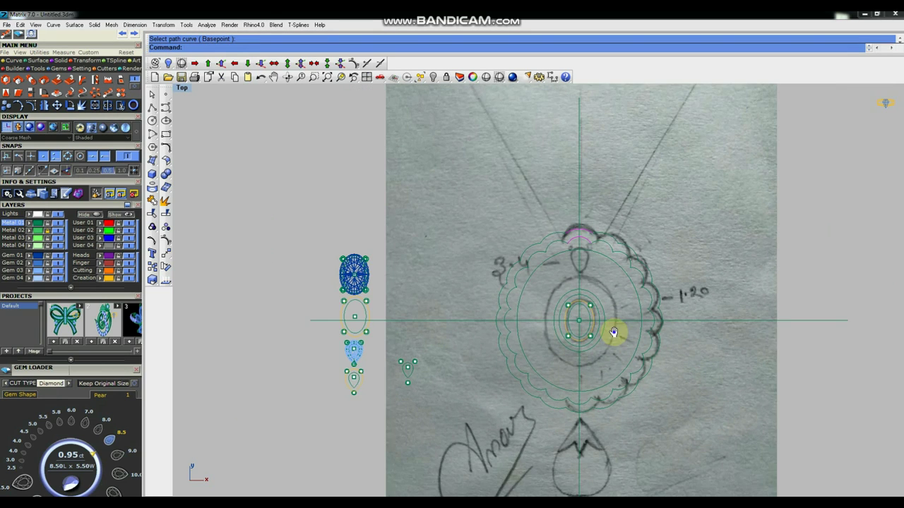
{"action": "scroll", "coordinate": [563, 259], "scroll_direction": "up", "scroll_amount": 3}
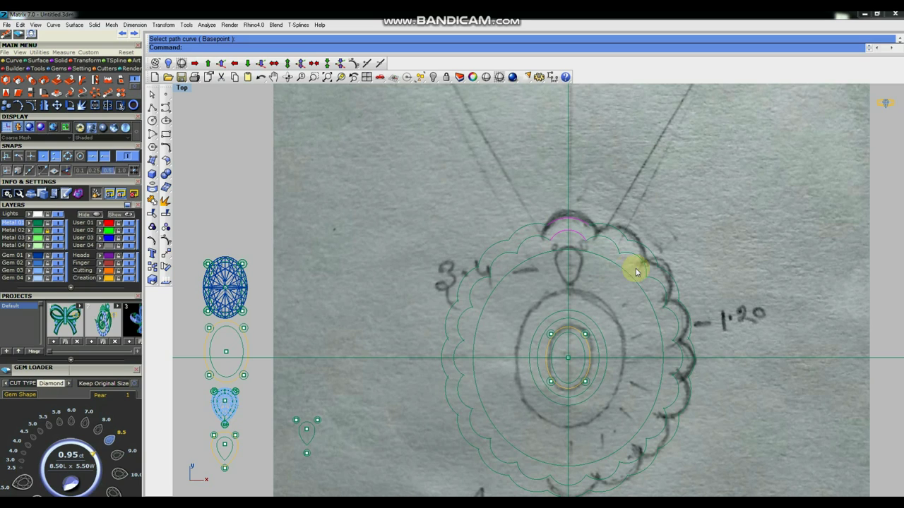
Step: Turn off the background sketch, deselect the top arc, and zoom to inspect scallop junctions
{"action": "left_click", "coordinate": [57, 230]}
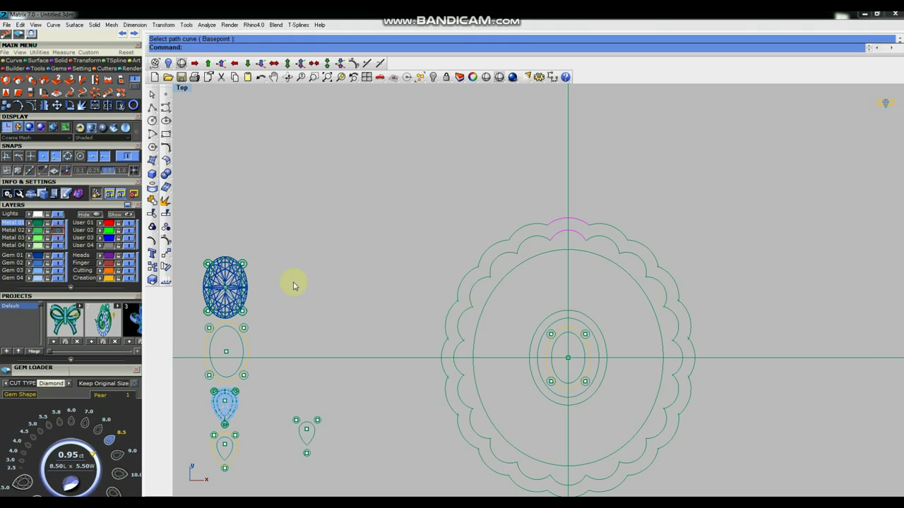
{"action": "scroll", "coordinate": [570, 265], "scroll_direction": "down", "scroll_amount": 2}
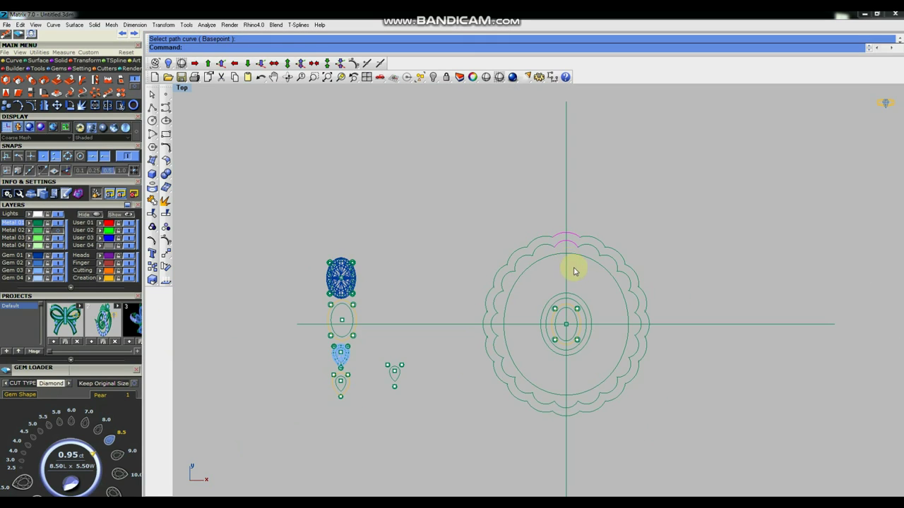
{"action": "left_click", "coordinate": [688, 271]}
{"action": "scroll", "coordinate": [574, 242], "scroll_direction": "up", "scroll_amount": 3}
{"action": "scroll", "coordinate": [597, 272], "scroll_direction": "up", "scroll_amount": 3}
{"action": "scroll", "coordinate": [577, 246], "scroll_direction": "up", "scroll_amount": 2}
{"action": "scroll", "coordinate": [607, 254], "scroll_direction": "up", "scroll_amount": 2}
{"action": "scroll", "coordinate": [590, 260], "scroll_direction": "up", "scroll_amount": 2}
{"action": "scroll", "coordinate": [589, 258], "scroll_direction": "up", "scroll_amount": 2}
{"action": "scroll", "coordinate": [581, 250], "scroll_direction": "up", "scroll_amount": 1}
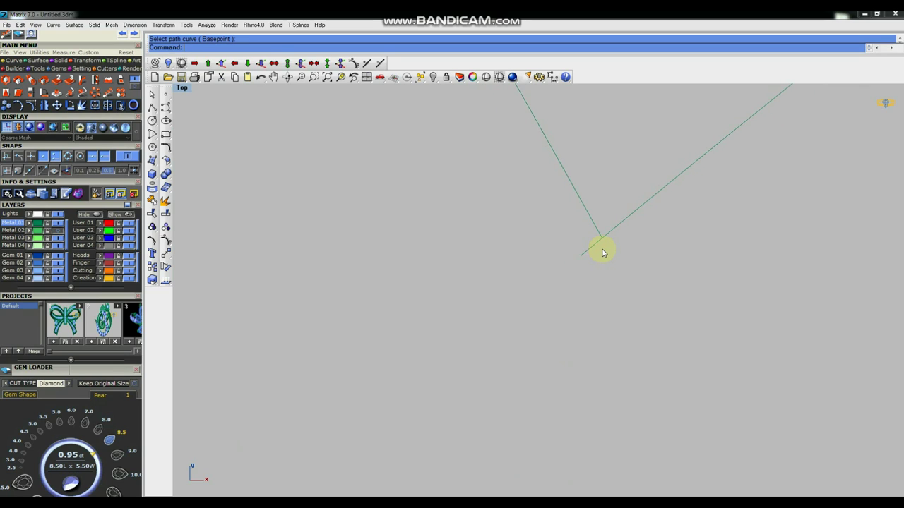
{"action": "scroll", "coordinate": [584, 254], "scroll_direction": "down", "scroll_amount": 1}
{"action": "scroll", "coordinate": [583, 252], "scroll_direction": "down", "scroll_amount": 2}
{"action": "scroll", "coordinate": [585, 252], "scroll_direction": "down", "scroll_amount": 1}
{"action": "scroll", "coordinate": [588, 252], "scroll_direction": "down", "scroll_amount": 2}
{"action": "scroll", "coordinate": [590, 252], "scroll_direction": "down", "scroll_amount": 2}
{"action": "scroll", "coordinate": [591, 252], "scroll_direction": "down", "scroll_amount": 2}
{"action": "scroll", "coordinate": [573, 251], "scroll_direction": "down", "scroll_amount": 3}
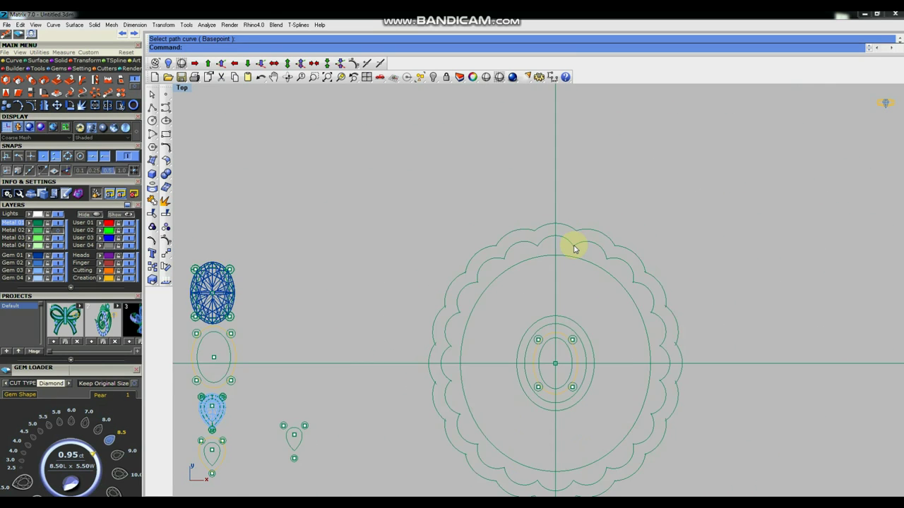
{"action": "scroll", "coordinate": [575, 268], "scroll_direction": "down", "scroll_amount": 2}
{"action": "left_click_drag", "start_coordinate": [535, 280], "coordinate": [598, 341]}
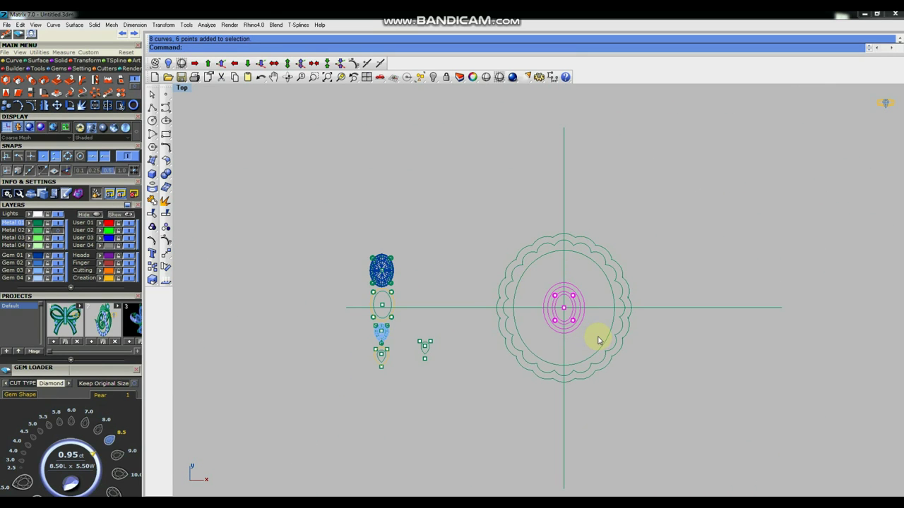
Step: Hide the centre's inner ovals, then select only the border's left half and delete it
{"action": "key", "text": "ctrl+h"}
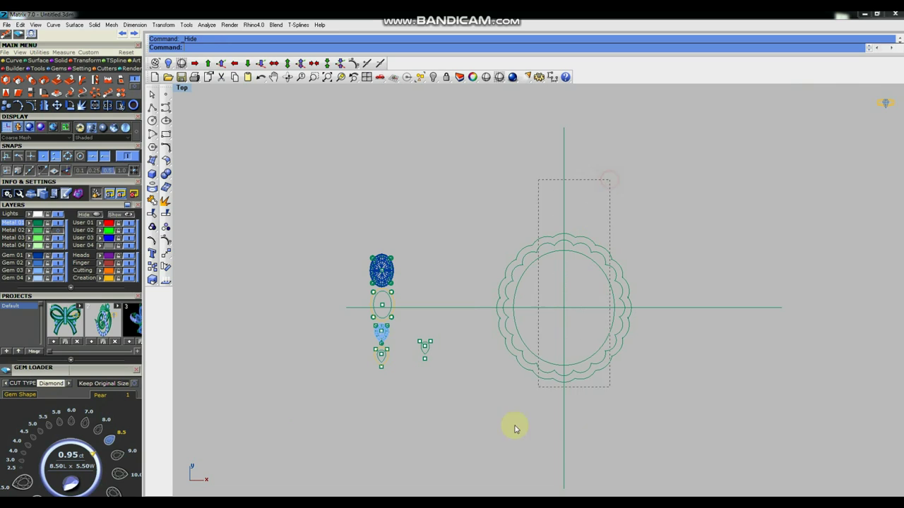
{"action": "left_click_drag", "start_coordinate": [487, 448], "coordinate": [488, 447]}
{"action": "left_click_drag", "start_coordinate": [513, 412], "coordinate": [514, 410]}
{"action": "left_click", "coordinate": [594, 264], "text": "ctrl"}
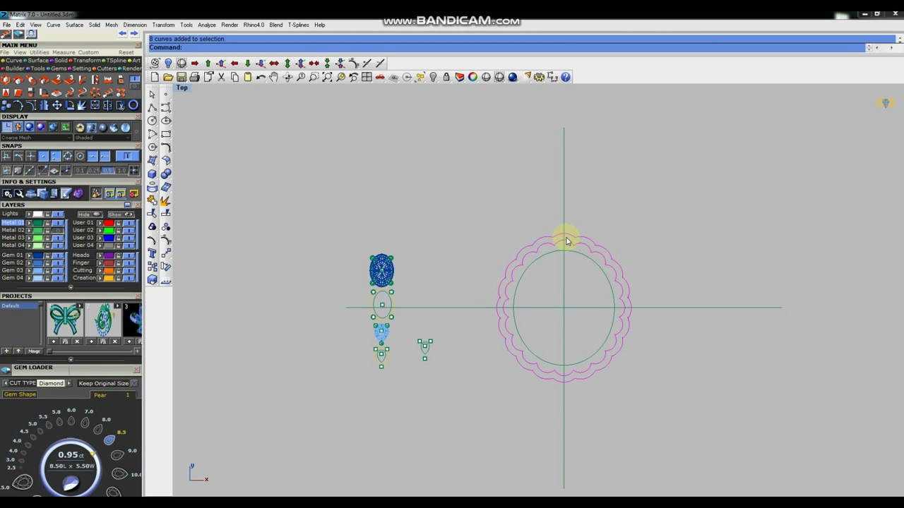
{"action": "scroll", "coordinate": [566, 241], "scroll_direction": "up", "scroll_amount": 3}
{"action": "left_click_drag", "start_coordinate": [592, 214], "coordinate": [573, 259]}
{"action": "scroll", "coordinate": [590, 233], "scroll_direction": "down", "scroll_amount": 4}
{"action": "left_click_drag", "start_coordinate": [689, 235], "coordinate": [611, 374]}
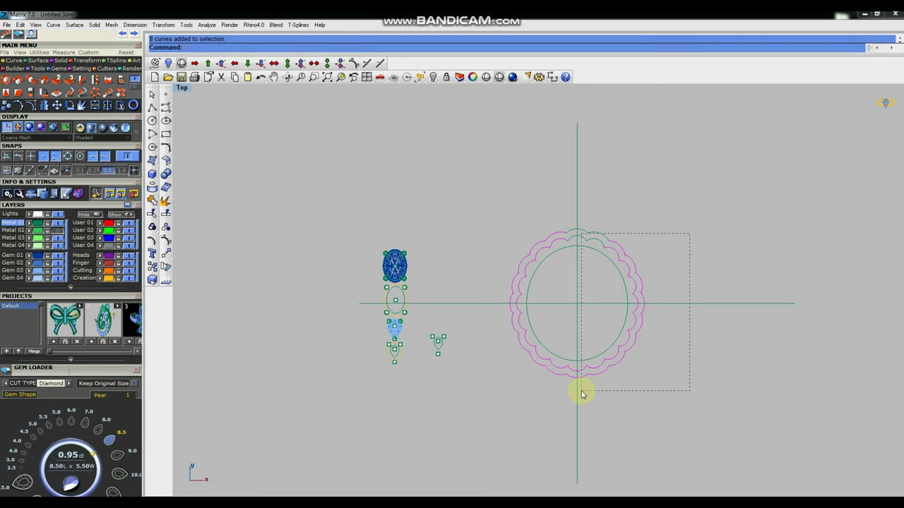
{"action": "key", "text": "Delete"}
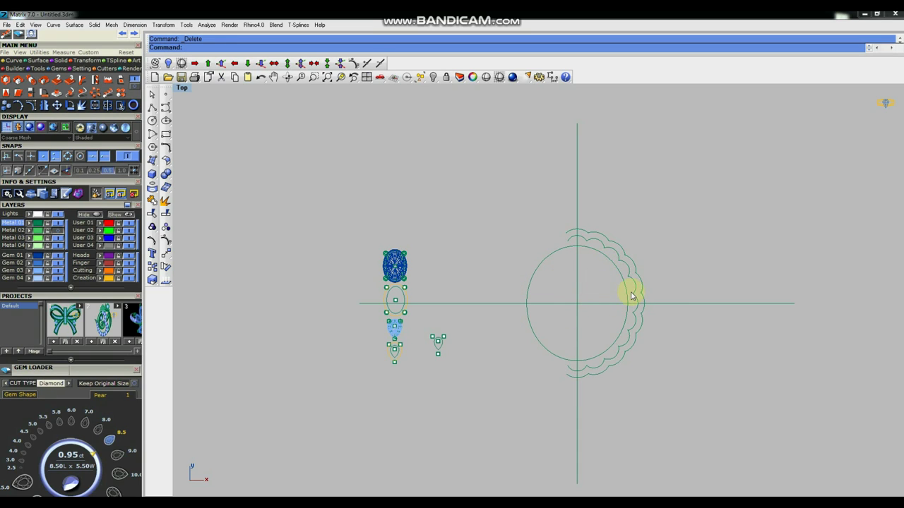
Step: Trim the border arcs at the horizontal axis and delete the leftover arcs below it
{"action": "scroll", "coordinate": [631, 297], "scroll_direction": "up", "scroll_amount": 2}
{"action": "right_click_drag", "start_coordinate": [648, 329], "coordinate": [654, 315]}
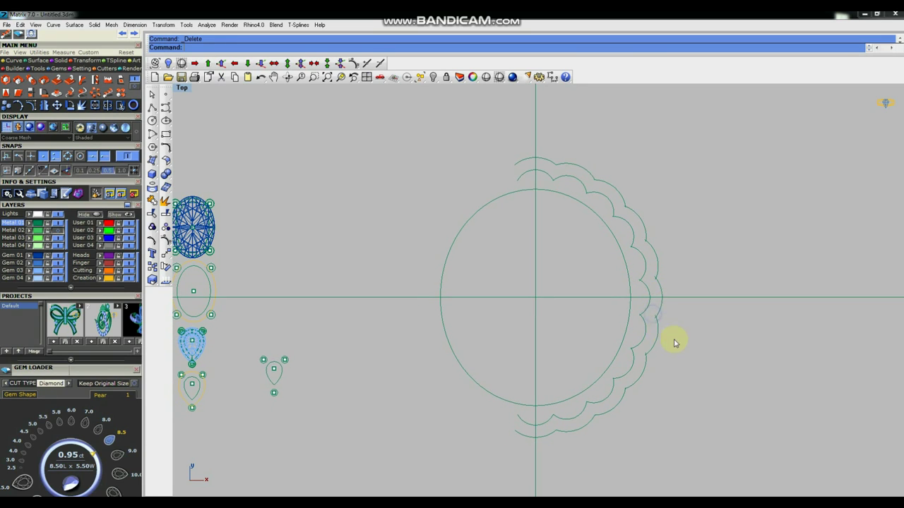
{"action": "left_click", "coordinate": [706, 296]}
{"action": "left_click", "coordinate": [153, 213]}
{"action": "left_click", "coordinate": [636, 314]}
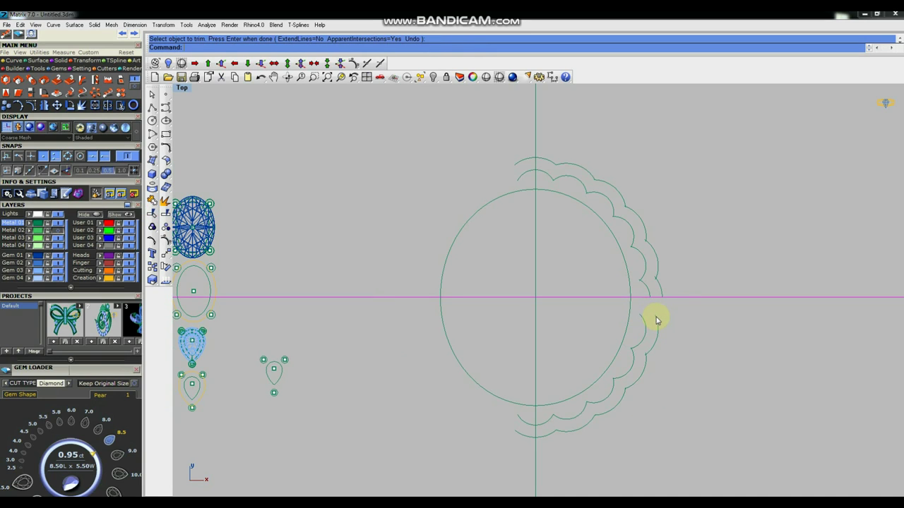
{"action": "key", "text": "Return"}
{"action": "left_click_drag", "start_coordinate": [485, 313], "coordinate": [725, 457]}
{"action": "key", "text": "Delete"}
Step: Trim the scallop arcs against each other, removing the first overlapping junction stubs
{"action": "scroll", "coordinate": [576, 272], "scroll_direction": "down", "scroll_amount": 1}
{"action": "scroll", "coordinate": [614, 311], "scroll_direction": "down", "scroll_amount": 1}
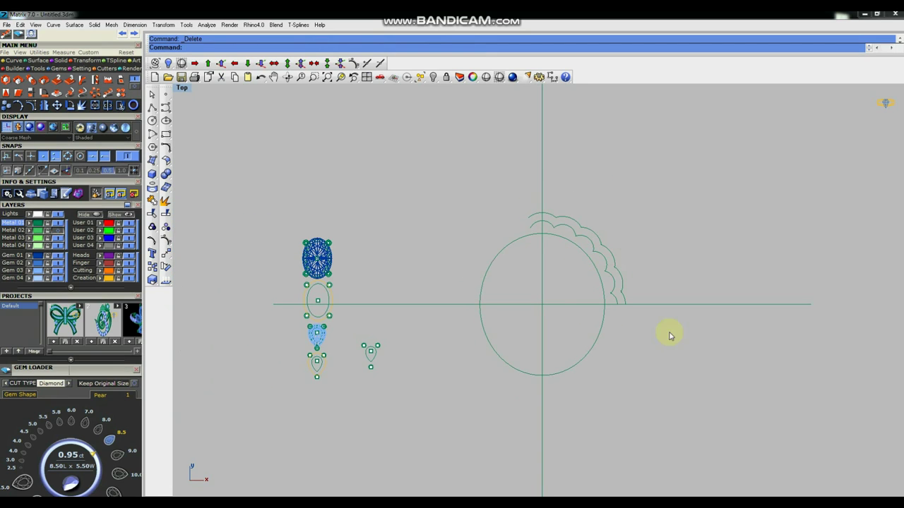
{"action": "scroll", "coordinate": [601, 295], "scroll_direction": "up", "scroll_amount": 2}
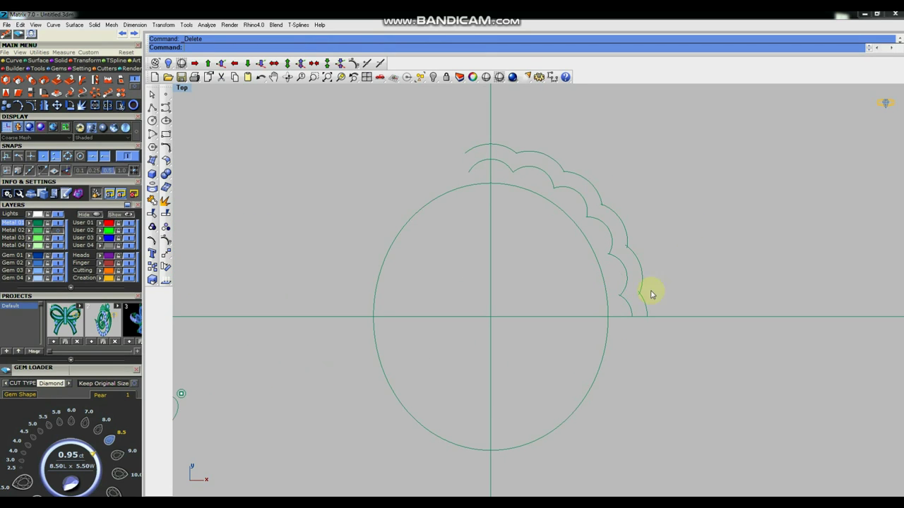
{"action": "scroll", "coordinate": [512, 219], "scroll_direction": "down", "scroll_amount": 1}
{"action": "scroll", "coordinate": [537, 268], "scroll_direction": "down", "scroll_amount": 1}
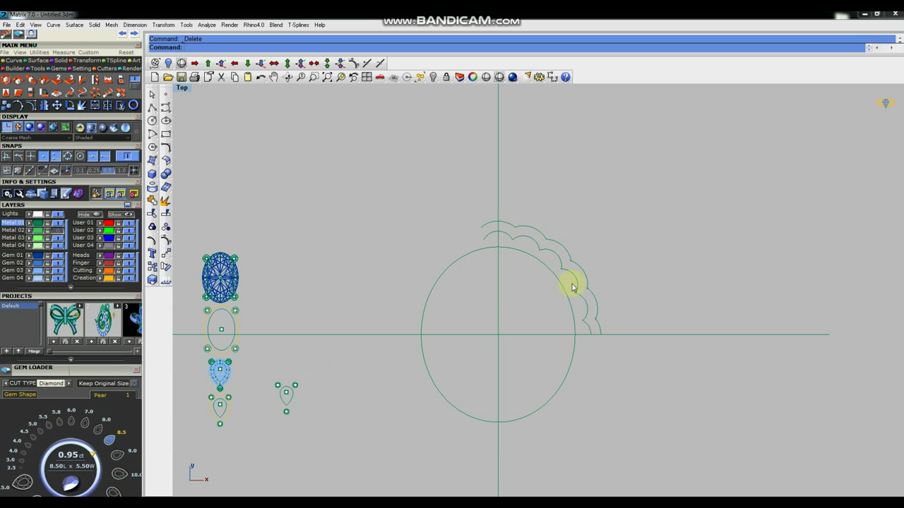
{"action": "left_click_drag", "start_coordinate": [460, 192], "coordinate": [643, 355]}
{"action": "left_click", "coordinate": [152, 214]}
{"action": "scroll", "coordinate": [593, 330], "scroll_direction": "up", "scroll_amount": 1}
{"action": "scroll", "coordinate": [597, 336], "scroll_direction": "up", "scroll_amount": 1}
{"action": "scroll", "coordinate": [576, 331], "scroll_direction": "up", "scroll_amount": 1}
{"action": "left_click", "coordinate": [566, 323]}
{"action": "left_click", "coordinate": [561, 312]}
{"action": "left_click", "coordinate": [764, 306]}
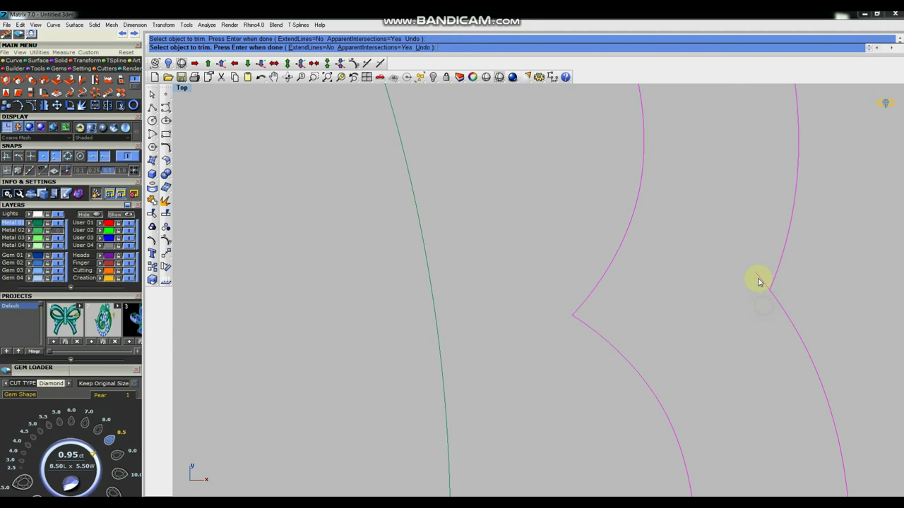
Step: Trim the remaining overlapping stub at the arc junction and finish trimming
{"action": "scroll", "coordinate": [742, 349], "scroll_direction": "down", "scroll_amount": 2}
{"action": "scroll", "coordinate": [656, 221], "scroll_direction": "up", "scroll_amount": 1}
{"action": "scroll", "coordinate": [662, 221], "scroll_direction": "up", "scroll_amount": 1}
{"action": "scroll", "coordinate": [663, 223], "scroll_direction": "up", "scroll_amount": 1}
{"action": "scroll", "coordinate": [671, 233], "scroll_direction": "down", "scroll_amount": 1}
{"action": "scroll", "coordinate": [706, 262], "scroll_direction": "up", "scroll_amount": 1}
{"action": "scroll", "coordinate": [735, 240], "scroll_direction": "up", "scroll_amount": 1}
{"action": "scroll", "coordinate": [729, 277], "scroll_direction": "down", "scroll_amount": 1}
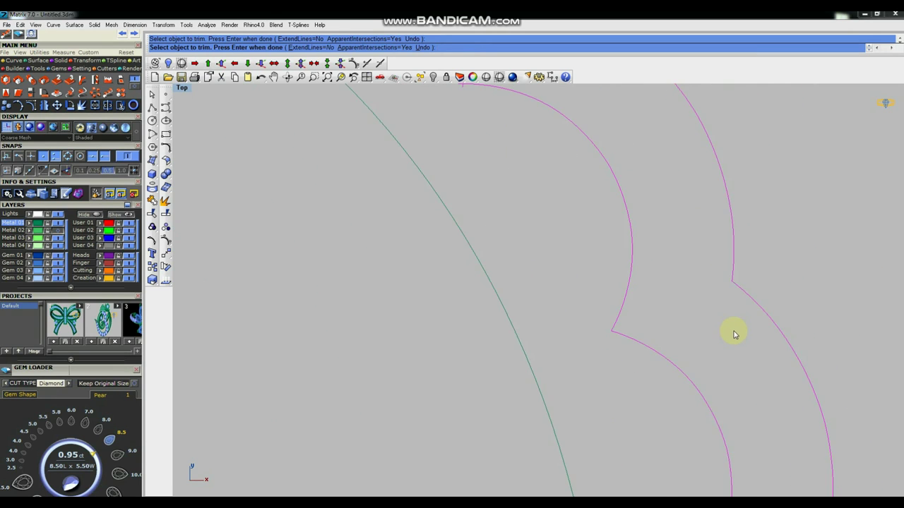
{"action": "scroll", "coordinate": [732, 329], "scroll_direction": "down", "scroll_amount": 1}
{"action": "scroll", "coordinate": [684, 315], "scroll_direction": "up", "scroll_amount": 1}
{"action": "scroll", "coordinate": [645, 273], "scroll_direction": "up", "scroll_amount": 1}
{"action": "scroll", "coordinate": [629, 294], "scroll_direction": "up", "scroll_amount": 1}
{"action": "left_click", "coordinate": [629, 290]}
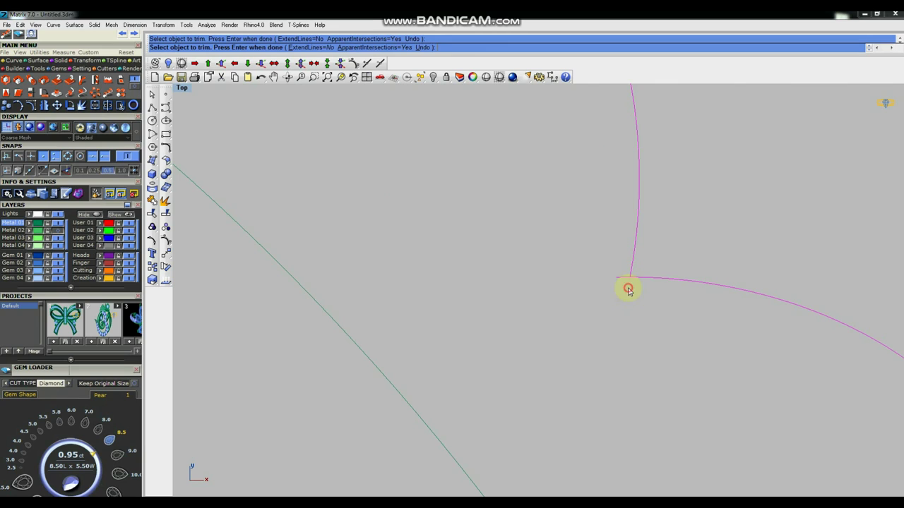
{"action": "scroll", "coordinate": [696, 274], "scroll_direction": "down", "scroll_amount": 1}
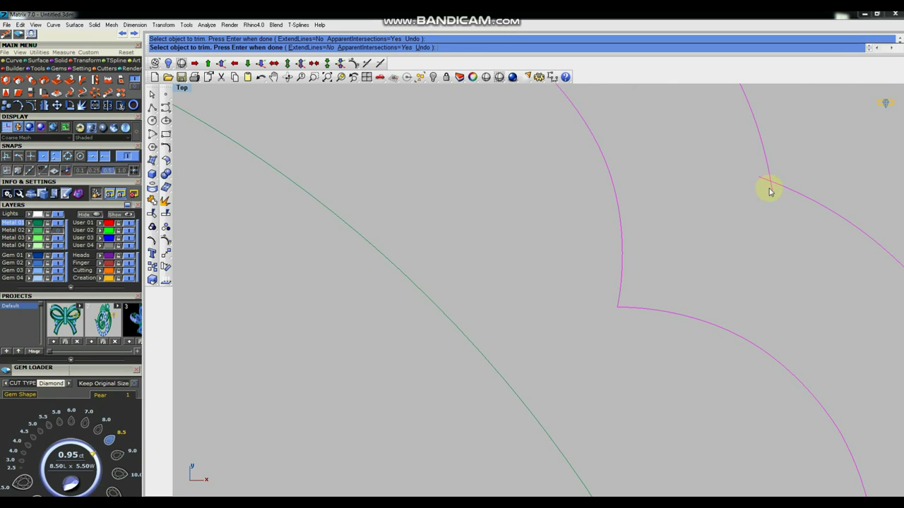
{"action": "scroll", "coordinate": [776, 314], "scroll_direction": "down", "scroll_amount": 1}
{"action": "scroll", "coordinate": [657, 264], "scroll_direction": "down", "scroll_amount": 1}
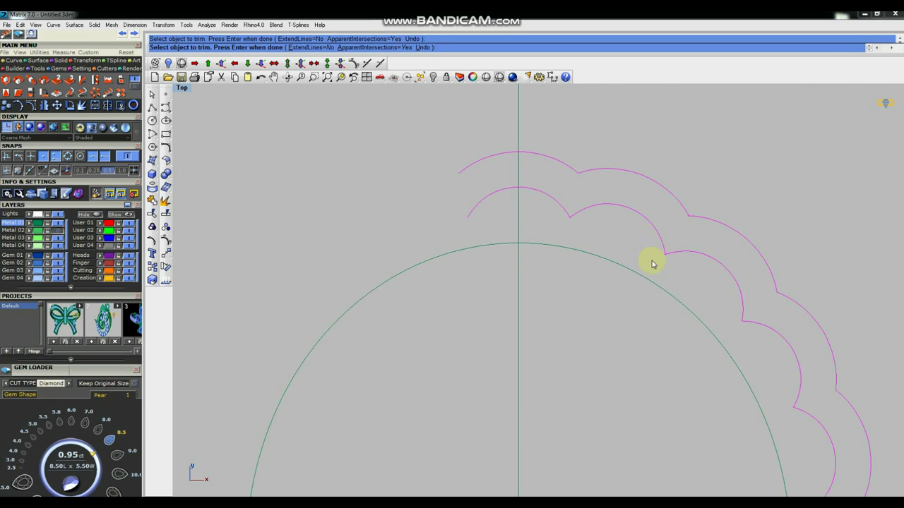
{"action": "scroll", "coordinate": [678, 268], "scroll_direction": "up", "scroll_amount": 1}
{"action": "scroll", "coordinate": [704, 302], "scroll_direction": "up", "scroll_amount": 1}
{"action": "scroll", "coordinate": [704, 302], "scroll_direction": "up", "scroll_amount": 1}
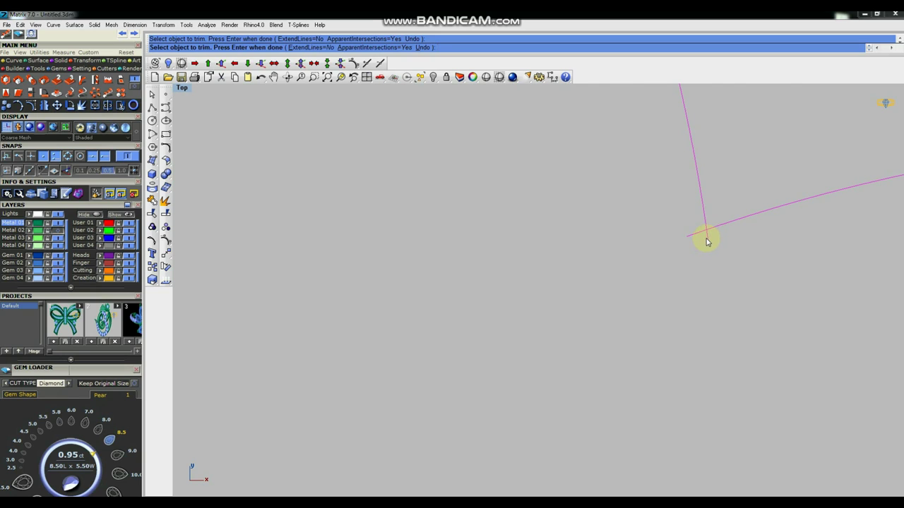
{"action": "scroll", "coordinate": [635, 365], "scroll_direction": "down", "scroll_amount": 1}
{"action": "scroll", "coordinate": [656, 298], "scroll_direction": "down", "scroll_amount": 1}
{"action": "scroll", "coordinate": [664, 323], "scroll_direction": "down", "scroll_amount": 1}
{"action": "scroll", "coordinate": [724, 209], "scroll_direction": "up", "scroll_amount": 2}
{"action": "scroll", "coordinate": [794, 314], "scroll_direction": "down", "scroll_amount": 2}
{"action": "scroll", "coordinate": [599, 312], "scroll_direction": "down", "scroll_amount": 1}
{"action": "scroll", "coordinate": [614, 278], "scroll_direction": "up", "scroll_amount": 2}
{"action": "scroll", "coordinate": [627, 267], "scroll_direction": "up", "scroll_amount": 1}
{"action": "scroll", "coordinate": [632, 277], "scroll_direction": "up", "scroll_amount": 1}
{"action": "scroll", "coordinate": [635, 297], "scroll_direction": "down", "scroll_amount": 1}
{"action": "scroll", "coordinate": [599, 379], "scroll_direction": "down", "scroll_amount": 1}
{"action": "scroll", "coordinate": [605, 337], "scroll_direction": "down", "scroll_amount": 1}
{"action": "scroll", "coordinate": [619, 218], "scroll_direction": "down", "scroll_amount": 1}
{"action": "scroll", "coordinate": [628, 232], "scroll_direction": "up", "scroll_amount": 2}
{"action": "scroll", "coordinate": [627, 218], "scroll_direction": "up", "scroll_amount": 1}
{"action": "scroll", "coordinate": [631, 221], "scroll_direction": "up", "scroll_amount": 1}
{"action": "scroll", "coordinate": [631, 221], "scroll_direction": "up", "scroll_amount": 1}
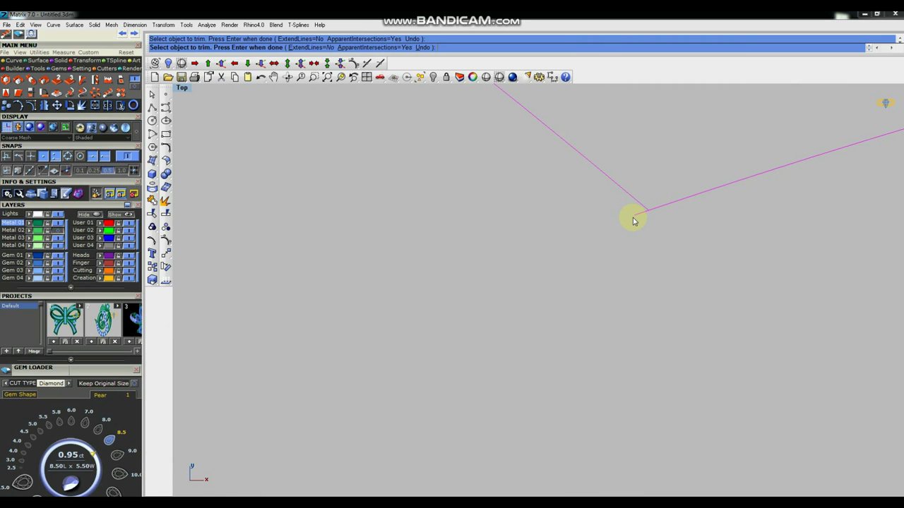
{"action": "scroll", "coordinate": [632, 216], "scroll_direction": "down", "scroll_amount": 4}
{"action": "key", "text": "Return"}
{"action": "scroll", "coordinate": [579, 242], "scroll_direction": "down", "scroll_amount": 2}
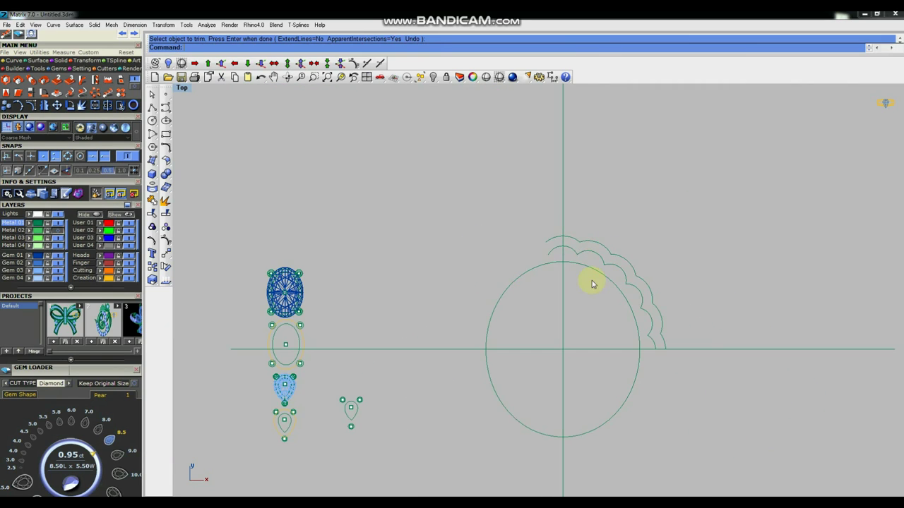
Step: Mirror the trimmed scallop quarter across the horizontal axis
{"action": "scroll", "coordinate": [579, 250], "scroll_direction": "down", "scroll_amount": 1}
{"action": "left_click_drag", "start_coordinate": [514, 186], "coordinate": [713, 385]}
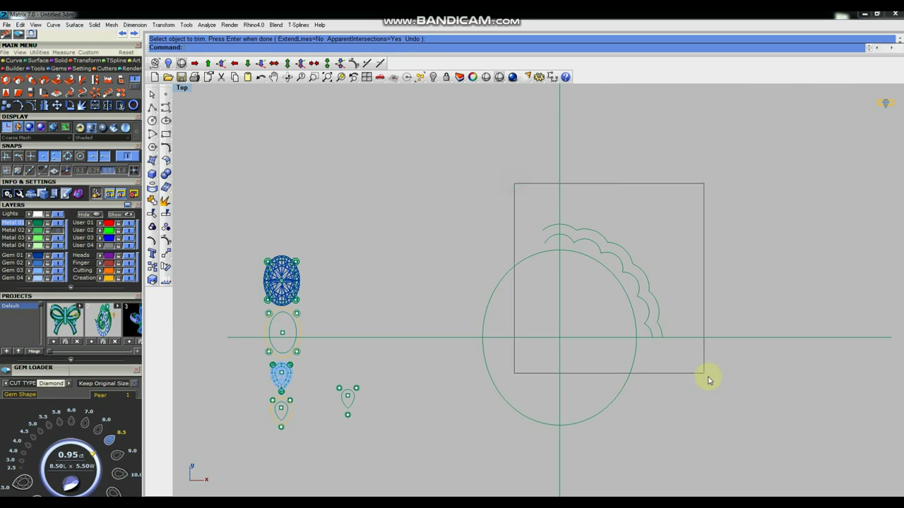
{"action": "left_click", "coordinate": [167, 254]}
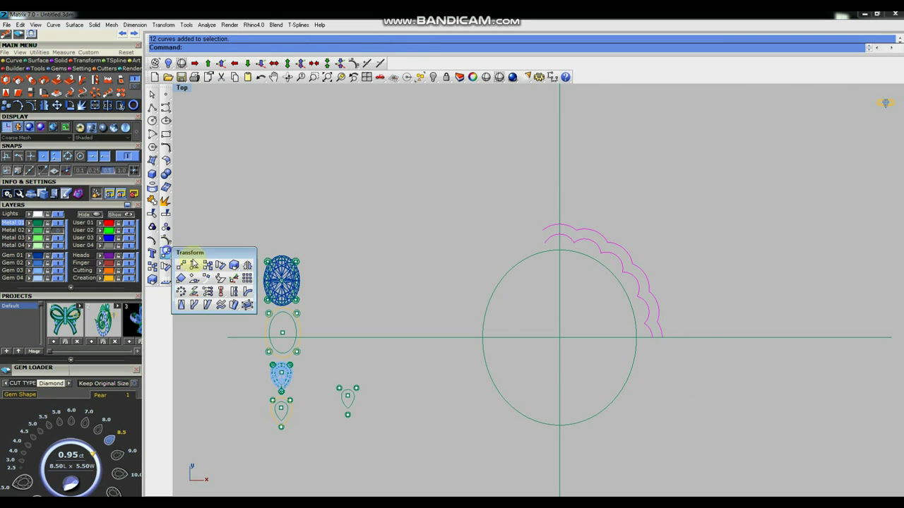
{"action": "left_click", "coordinate": [247, 264]}
{"action": "left_click", "coordinate": [582, 339]}
{"action": "left_click", "coordinate": [742, 340]}
Step: Mirror the scallop half across the vertical axis and show the hidden gem curves again
{"action": "scroll", "coordinate": [692, 298], "scroll_direction": "down", "scroll_amount": 3}
{"action": "left_click_drag", "start_coordinate": [555, 206], "coordinate": [729, 413]}
{"action": "left_click_drag", "start_coordinate": [625, 289], "coordinate": [575, 273]}
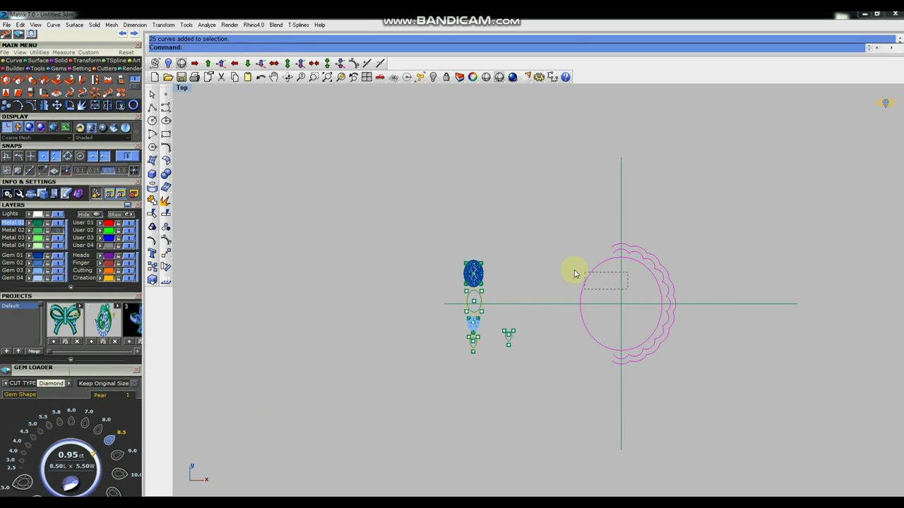
{"action": "scroll", "coordinate": [628, 381], "scroll_direction": "up", "scroll_amount": 3}
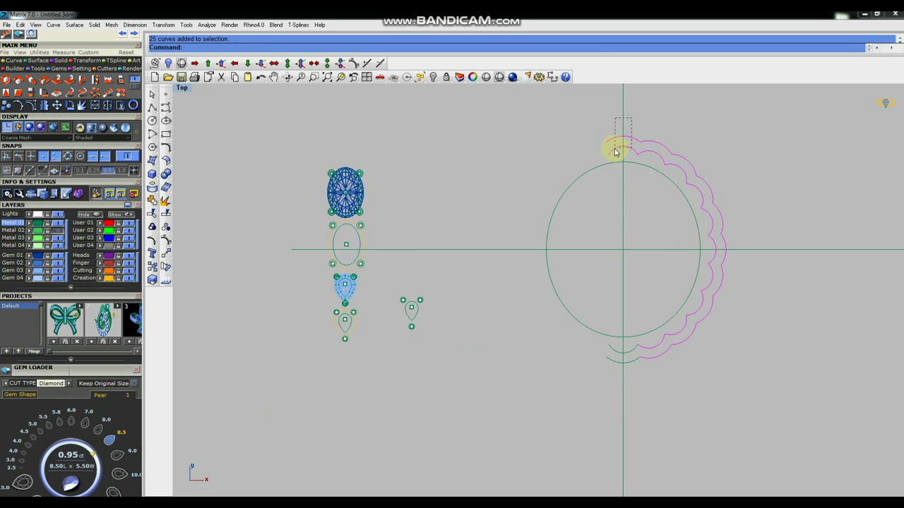
{"action": "left_click", "coordinate": [166, 252]}
{"action": "left_click", "coordinate": [248, 263]}
{"action": "left_click", "coordinate": [621, 284]}
{"action": "left_click", "coordinate": [619, 208]}
{"action": "scroll", "coordinate": [622, 240], "scroll_direction": "down", "scroll_amount": 2}
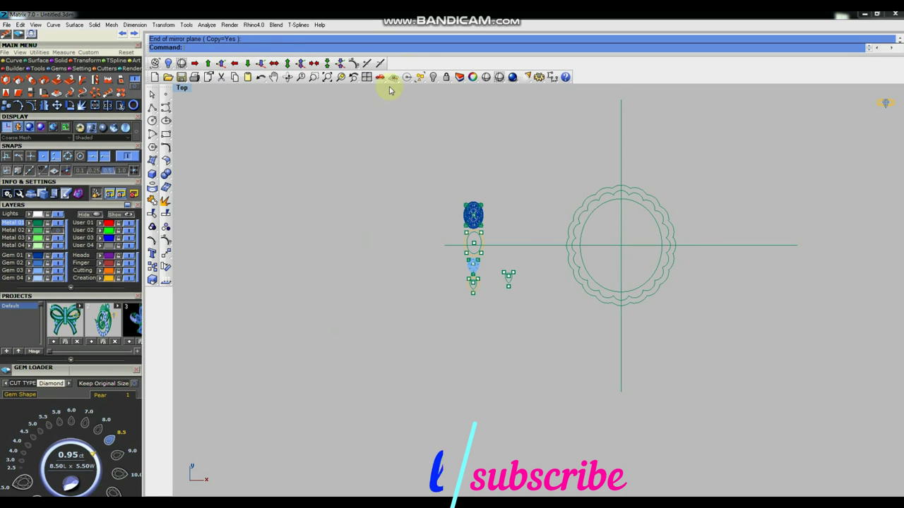
{"action": "left_click", "coordinate": [433, 77]}
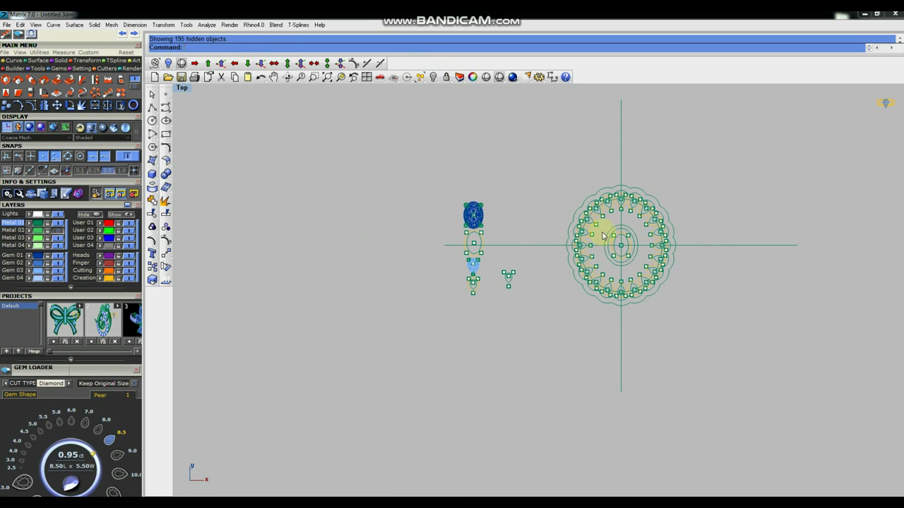
Step: Show the scanned sketch again and select the whole pendant design
{"action": "scroll", "coordinate": [599, 232], "scroll_direction": "up", "scroll_amount": 3}
{"action": "scroll", "coordinate": [599, 226], "scroll_direction": "down", "scroll_amount": 1}
{"action": "scroll", "coordinate": [585, 228], "scroll_direction": "down", "scroll_amount": 1}
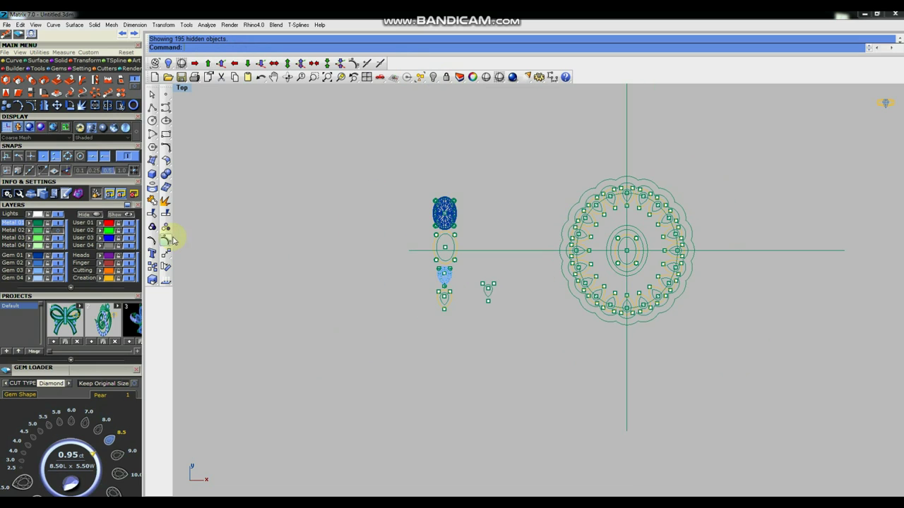
{"action": "left_click", "coordinate": [48, 228]}
{"action": "scroll", "coordinate": [657, 201], "scroll_direction": "up", "scroll_amount": 1}
{"action": "scroll", "coordinate": [658, 195], "scroll_direction": "up", "scroll_amount": 1}
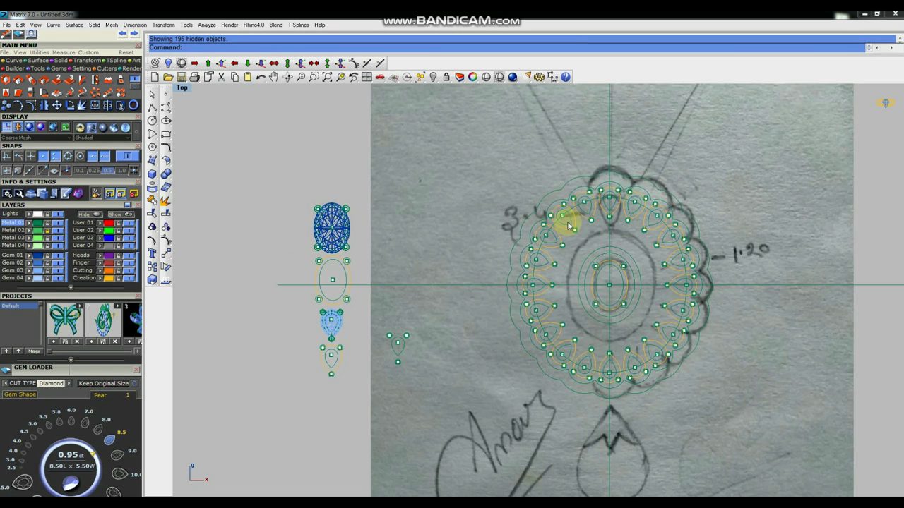
{"action": "scroll", "coordinate": [570, 218], "scroll_direction": "down", "scroll_amount": 2}
{"action": "left_click_drag", "start_coordinate": [506, 155], "coordinate": [702, 372]}
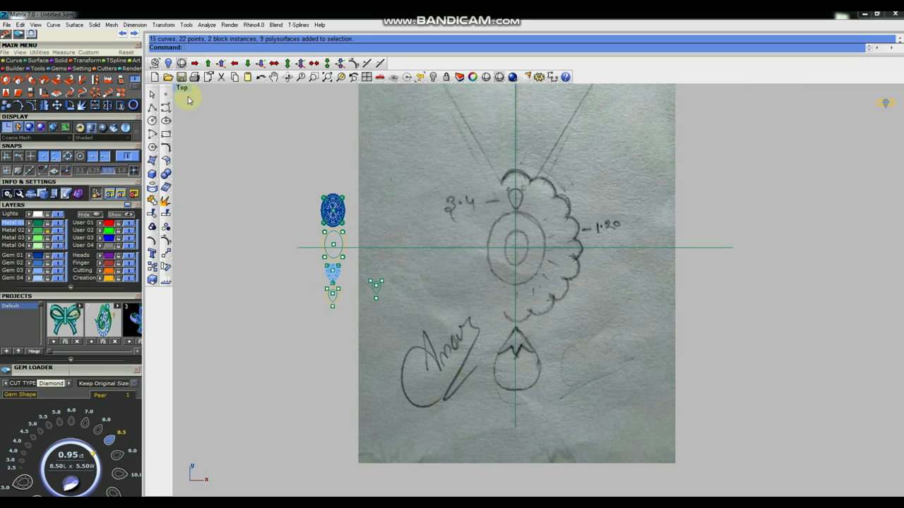
Step: Place a point at the origin 0,0,0
{"action": "left_click", "coordinate": [166, 95]}
{"action": "type", "text": "0,0,0"}
{"action": "key", "text": "Return"}
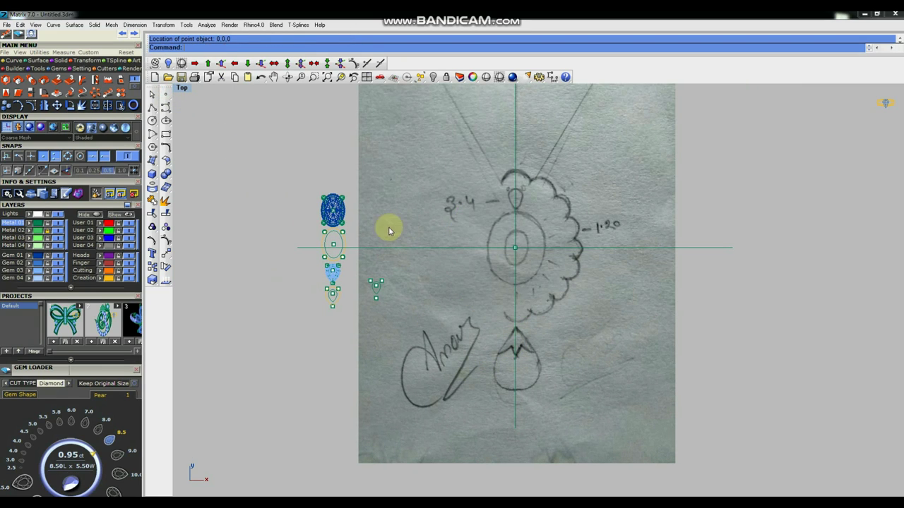
Step: Load a Marquise diamond from the Gem Loader's shape list
{"action": "left_click", "coordinate": [152, 109]}
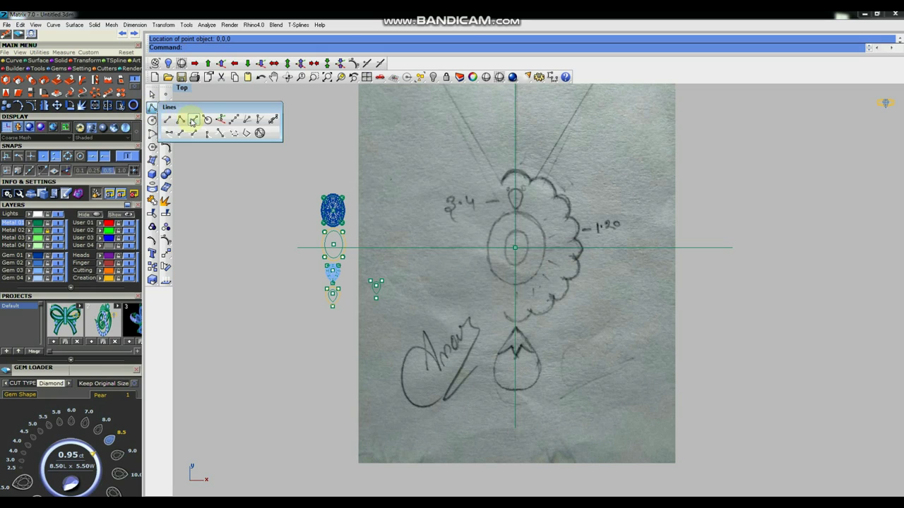
{"action": "left_click", "coordinate": [192, 123]}
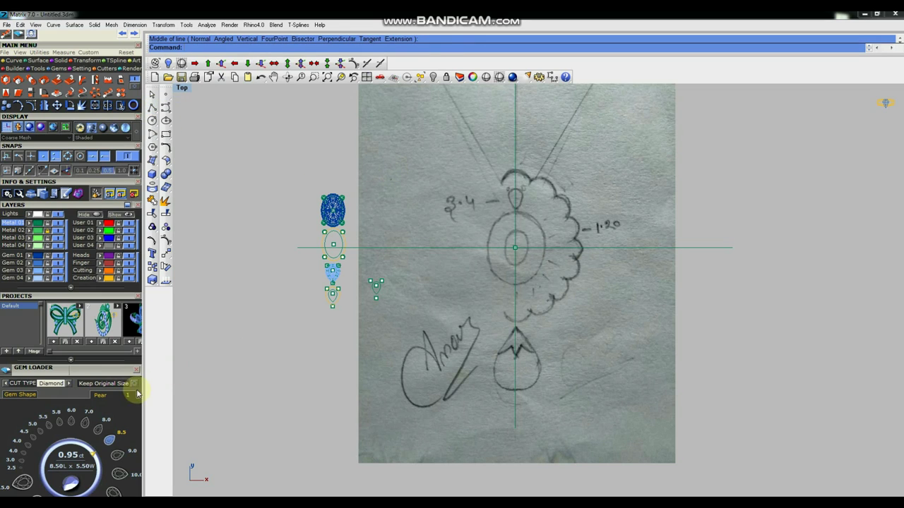
{"action": "left_click", "coordinate": [21, 396]}
{"action": "left_click", "coordinate": [46, 457]}
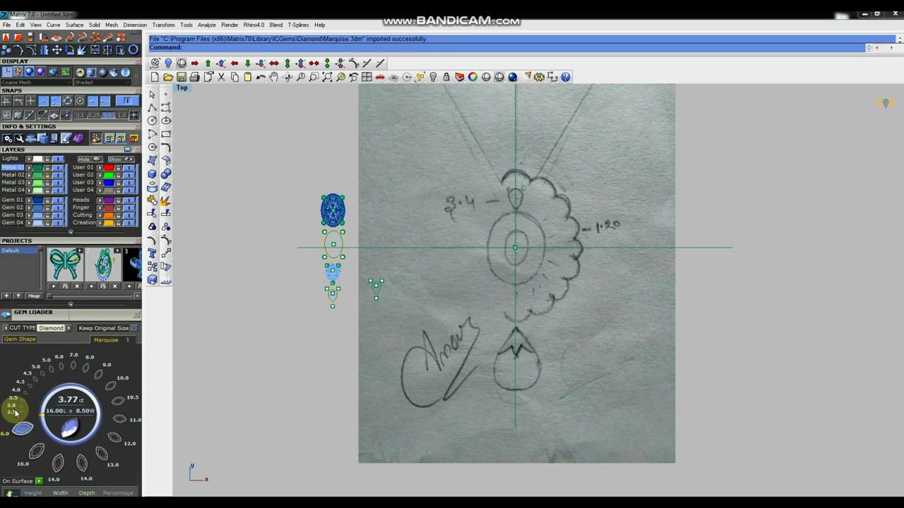
Step: Size the marquise to 9.00 × 4.50 mm and generate its Gem Profile outline
{"action": "left_click", "coordinate": [23, 393]}
{"action": "left_click", "coordinate": [98, 373]}
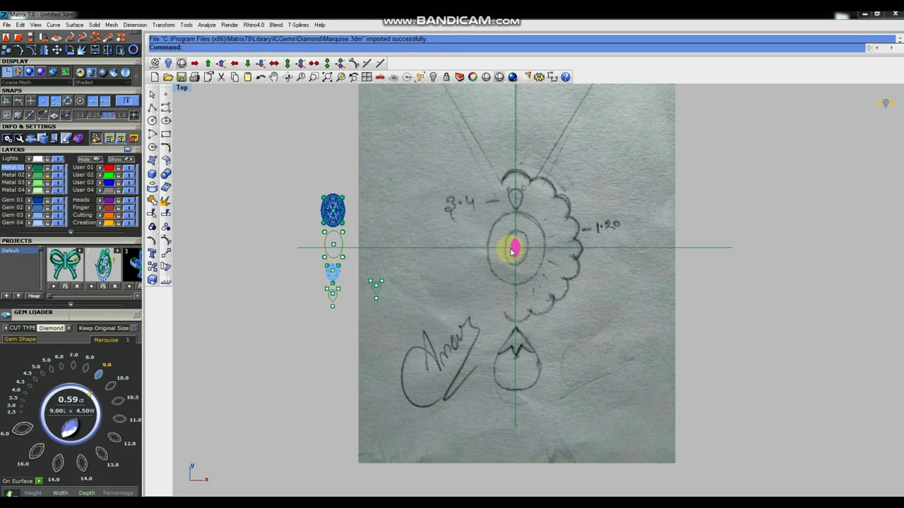
{"action": "scroll", "coordinate": [434, 162], "scroll_direction": "up", "scroll_amount": 3}
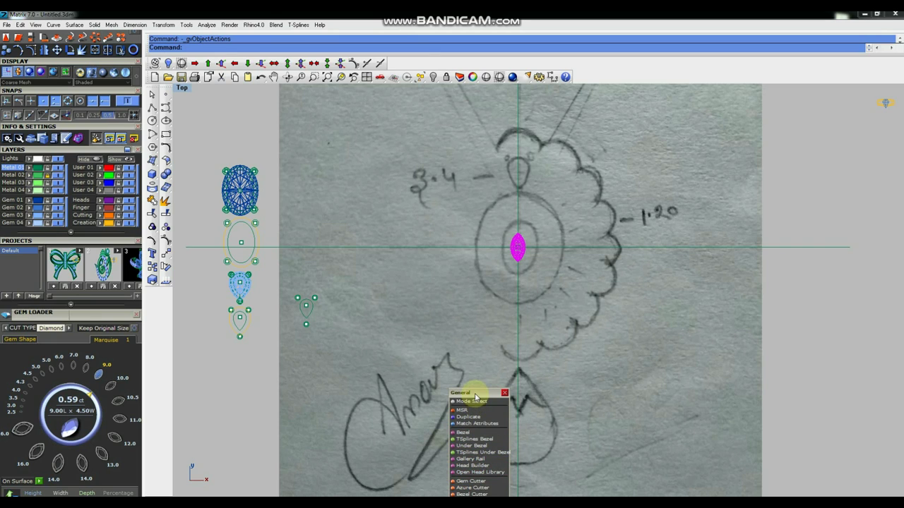
{"action": "middle_click", "coordinate": [454, 323]}
{"action": "left_click", "coordinate": [442, 404]}
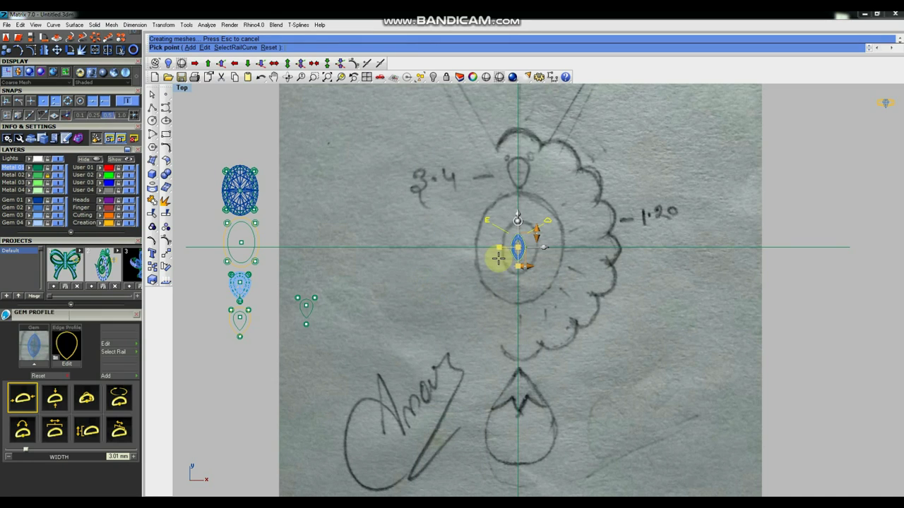
{"action": "scroll", "coordinate": [520, 263], "scroll_direction": "up", "scroll_amount": 2}
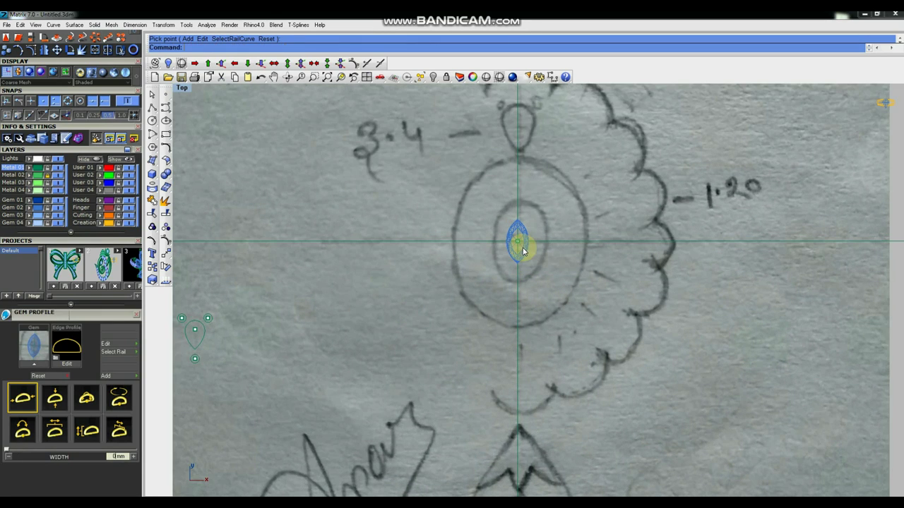
{"action": "key", "text": "Return"}
Step: Delete the marquise gem and group its outline curves
{"action": "scroll", "coordinate": [523, 254], "scroll_direction": "up", "scroll_amount": 1}
{"action": "key", "text": "Delete"}
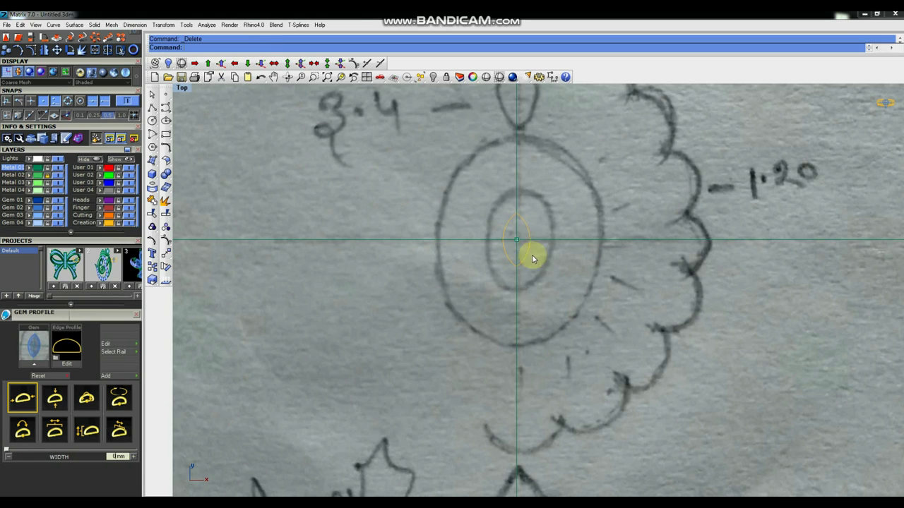
{"action": "left_click_drag", "start_coordinate": [472, 187], "coordinate": [569, 285]}
{"action": "left_click", "coordinate": [153, 226]}
{"action": "scroll", "coordinate": [504, 258], "scroll_direction": "down", "scroll_amount": 3}
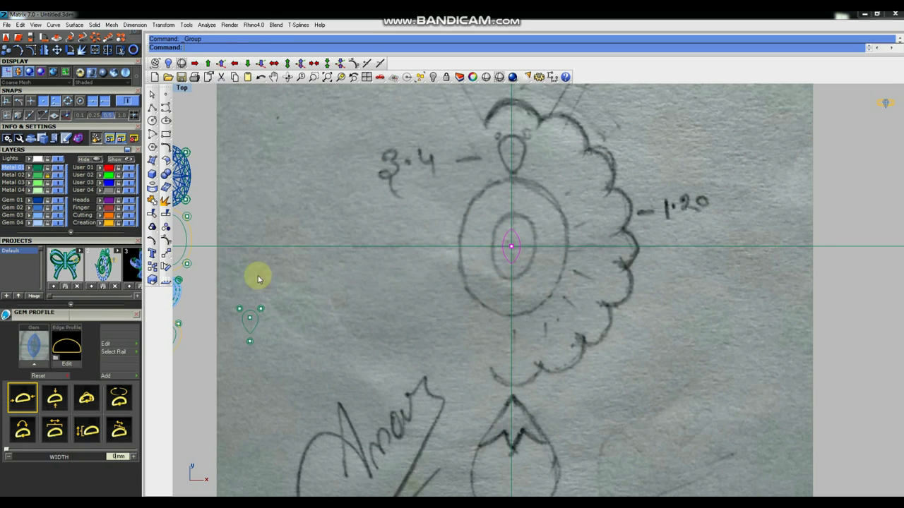
Step: Move the marquise outline onto the lower pear sketch's tip and show all hidden objects
{"action": "left_click", "coordinate": [168, 256]}
{"action": "left_click", "coordinate": [380, 280]}
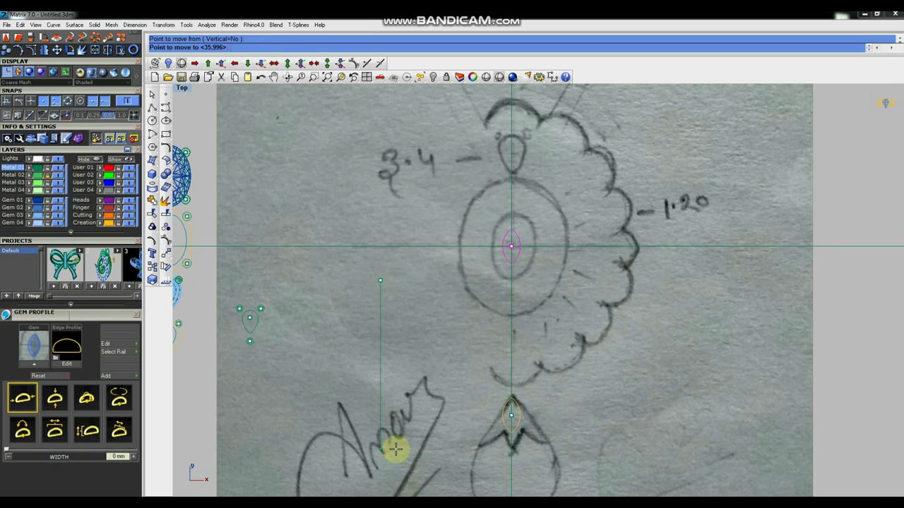
{"action": "right_click_drag", "start_coordinate": [414, 343], "coordinate": [418, 308]}
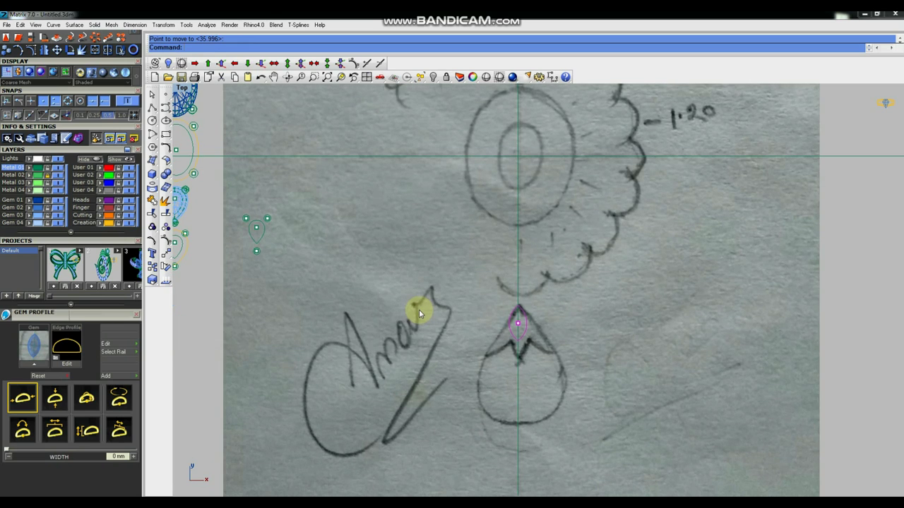
{"action": "left_click", "coordinate": [418, 309]}
{"action": "left_click", "coordinate": [418, 315]}
{"action": "scroll", "coordinate": [435, 326], "scroll_direction": "down", "scroll_amount": 2}
{"action": "left_click", "coordinate": [432, 77]}
{"action": "scroll", "coordinate": [494, 226], "scroll_direction": "down", "scroll_amount": 2}
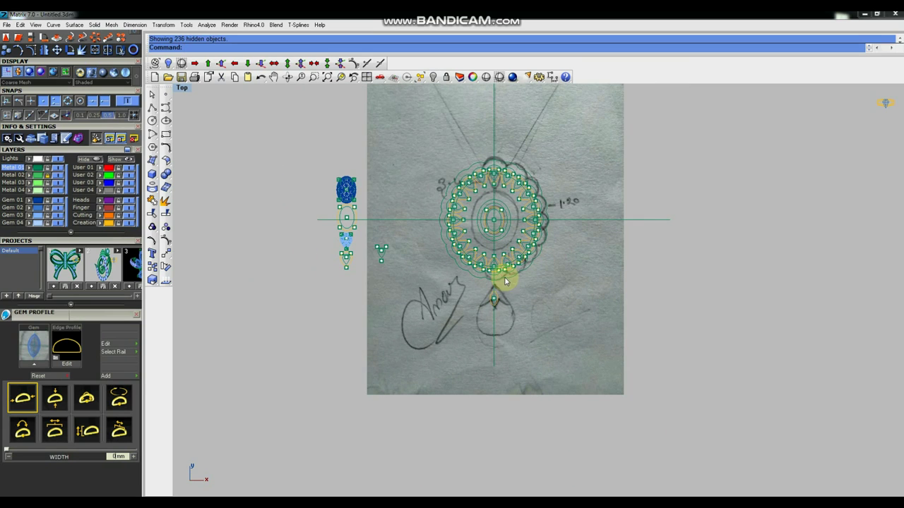
Step: Copy the whole halo layout to the left of the sketch
{"action": "left_click_drag", "start_coordinate": [423, 138], "coordinate": [588, 370]}
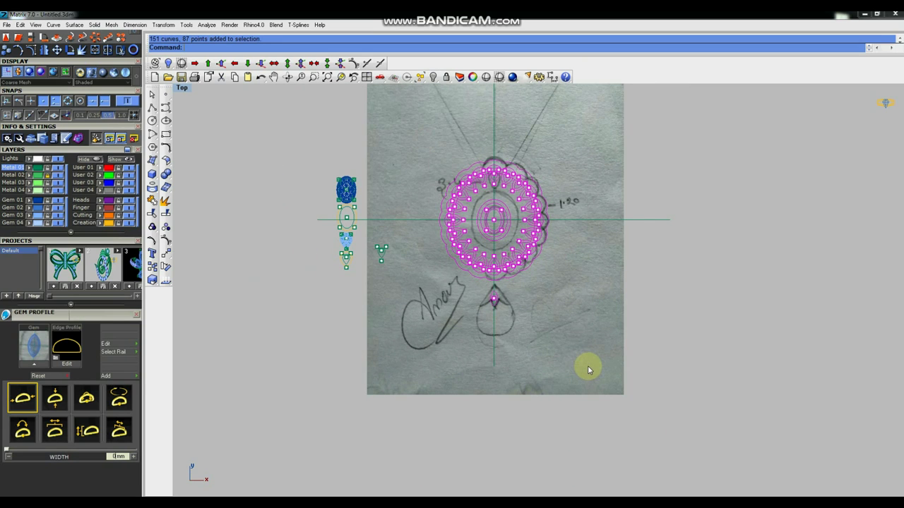
{"action": "scroll", "coordinate": [587, 366], "scroll_direction": "down", "scroll_amount": 3}
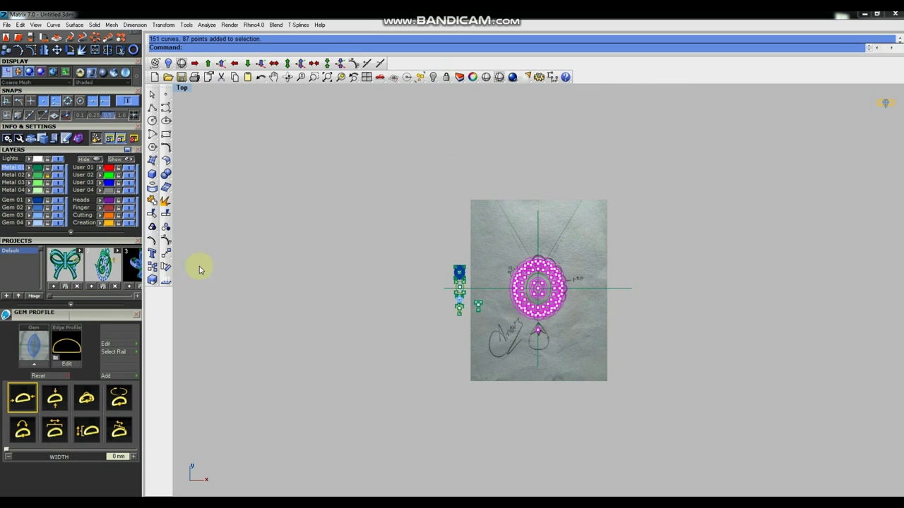
{"action": "left_click", "coordinate": [152, 267]}
{"action": "left_click", "coordinate": [496, 177]}
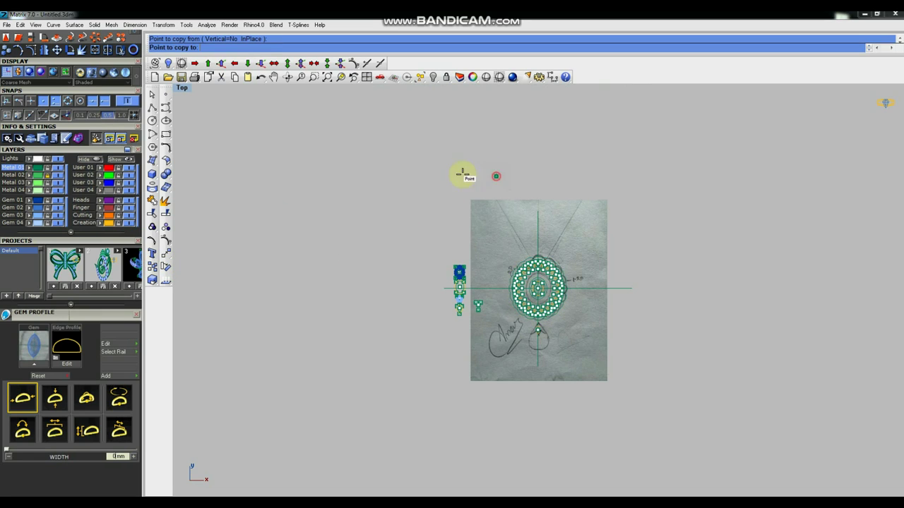
{"action": "left_click", "coordinate": [277, 178]}
{"action": "key", "text": "Return"}
Step: Put the copied halo on layer User 03 and hide that layer
{"action": "left_click_drag", "start_coordinate": [371, 232], "coordinate": [282, 366]}
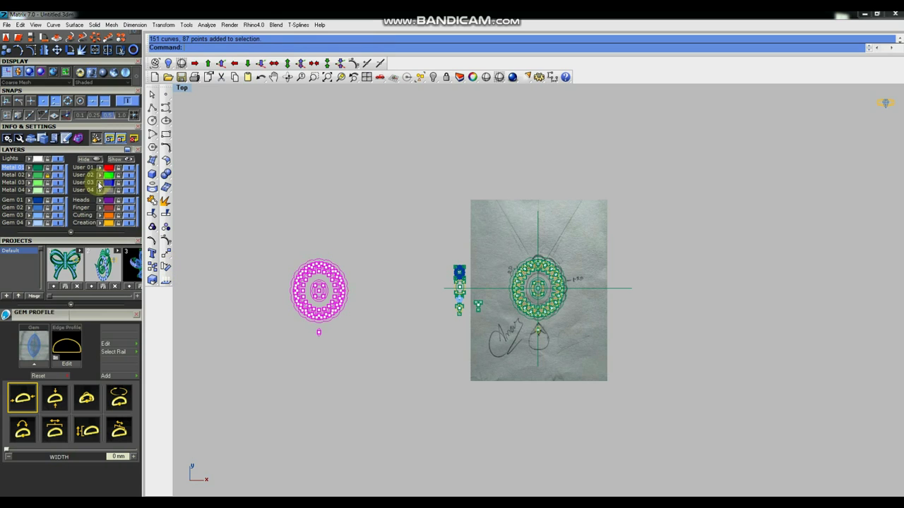
{"action": "left_click", "coordinate": [100, 183]}
{"action": "left_click", "coordinate": [133, 187]}
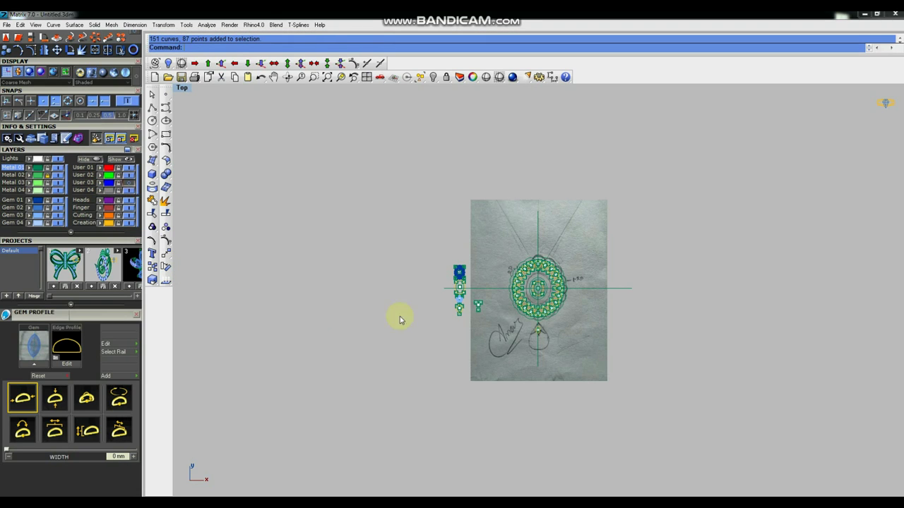
Step: Hide the pear outlines, then group and hide the central oval curves
{"action": "scroll", "coordinate": [555, 323], "scroll_direction": "up", "scroll_amount": 3}
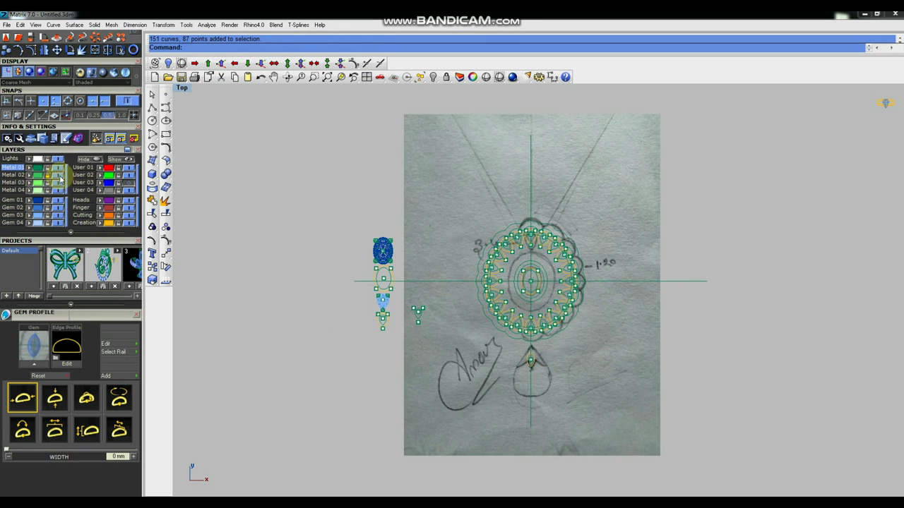
{"action": "scroll", "coordinate": [568, 265], "scroll_direction": "up", "scroll_amount": 3}
{"action": "left_click", "coordinate": [591, 231]}
{"action": "key", "text": "ctrl+h"}
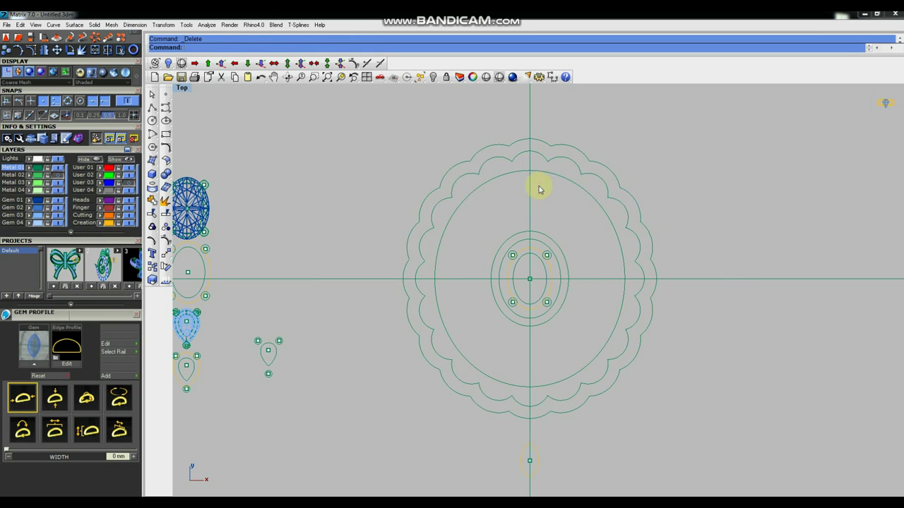
{"action": "left_click_drag", "start_coordinate": [573, 221], "coordinate": [488, 317]}
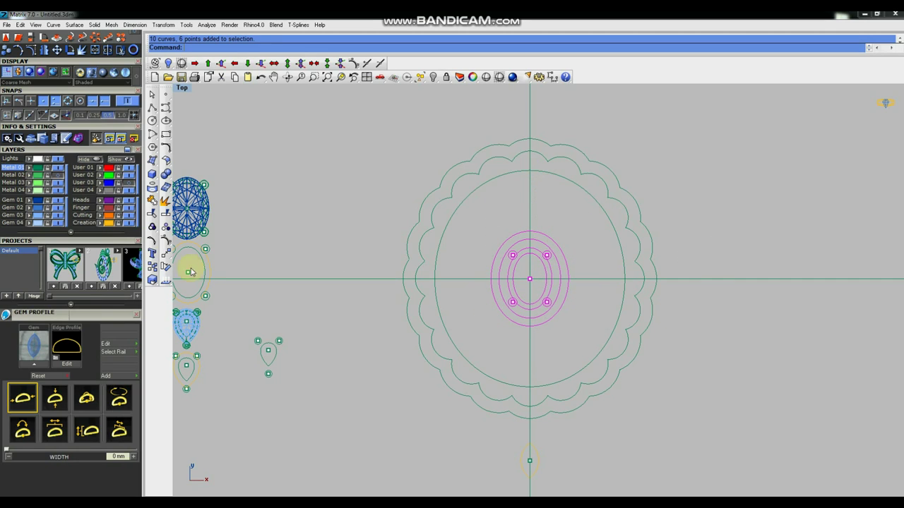
{"action": "left_click", "coordinate": [165, 227]}
{"action": "key", "text": "ctrl+h"}
Step: Remove the circle inside the scalloped border and select all the border curves
{"action": "scroll", "coordinate": [565, 297], "scroll_direction": "down", "scroll_amount": 3}
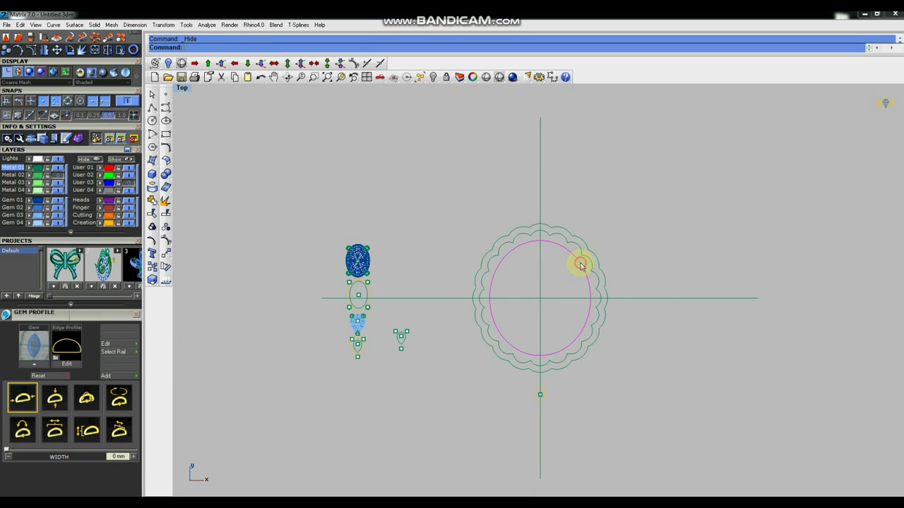
{"action": "key", "text": "Delete"}
{"action": "scroll", "coordinate": [572, 254], "scroll_direction": "up", "scroll_amount": 2}
{"action": "scroll", "coordinate": [571, 254], "scroll_direction": "down", "scroll_amount": 2}
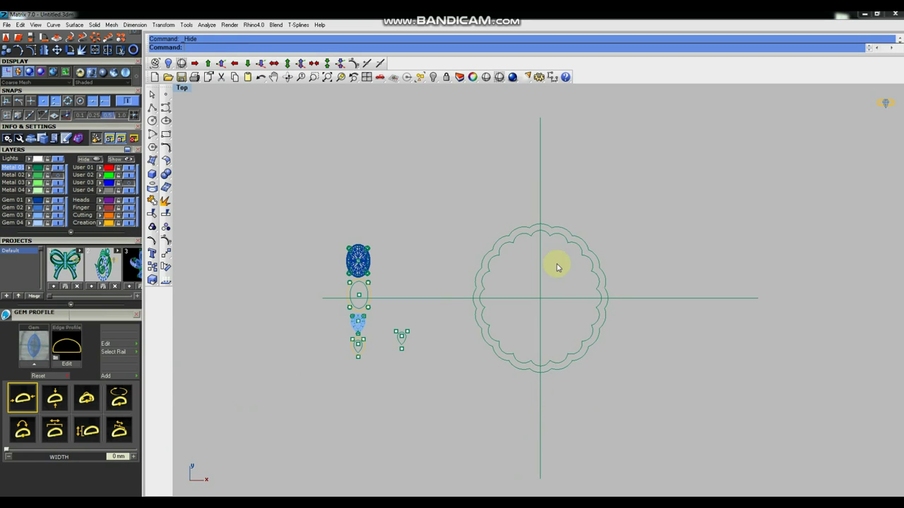
{"action": "scroll", "coordinate": [548, 245], "scroll_direction": "up", "scroll_amount": 2}
{"action": "scroll", "coordinate": [542, 210], "scroll_direction": "down", "scroll_amount": 2}
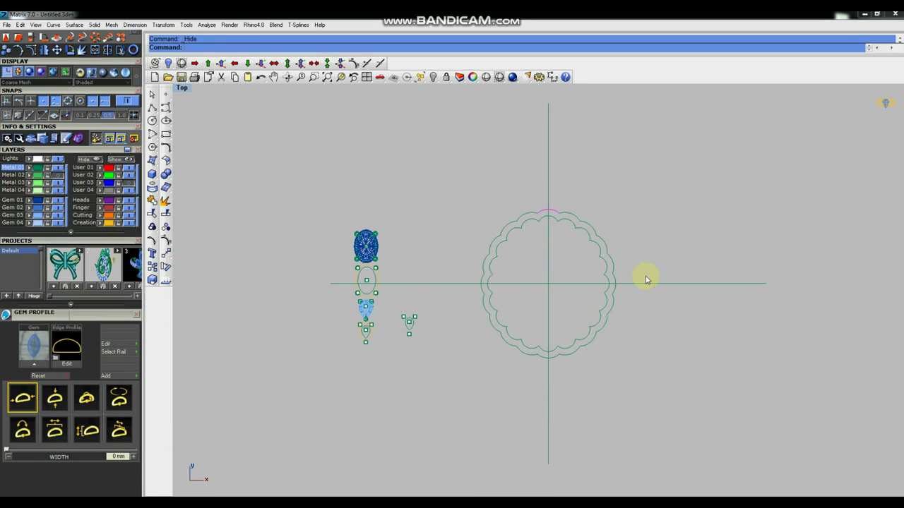
{"action": "left_click_drag", "start_coordinate": [461, 176], "coordinate": [639, 363]}
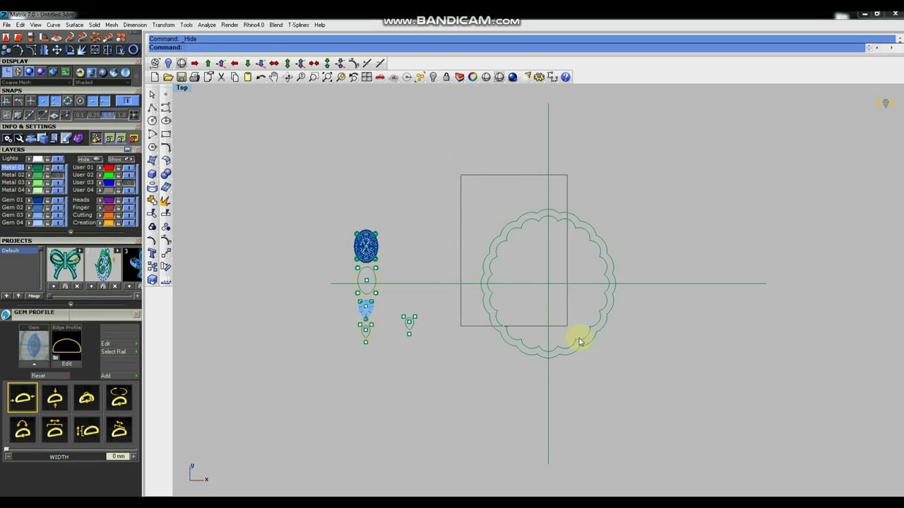
Step: Delete the left half of the double scalloped border
{"action": "right_click_drag", "start_coordinate": [599, 346], "coordinate": [611, 327]}
{"action": "scroll", "coordinate": [541, 232], "scroll_direction": "up", "scroll_amount": 3}
{"action": "right_click_drag", "start_coordinate": [561, 226], "coordinate": [583, 210]}
{"action": "scroll", "coordinate": [583, 210], "scroll_direction": "down", "scroll_amount": 2}
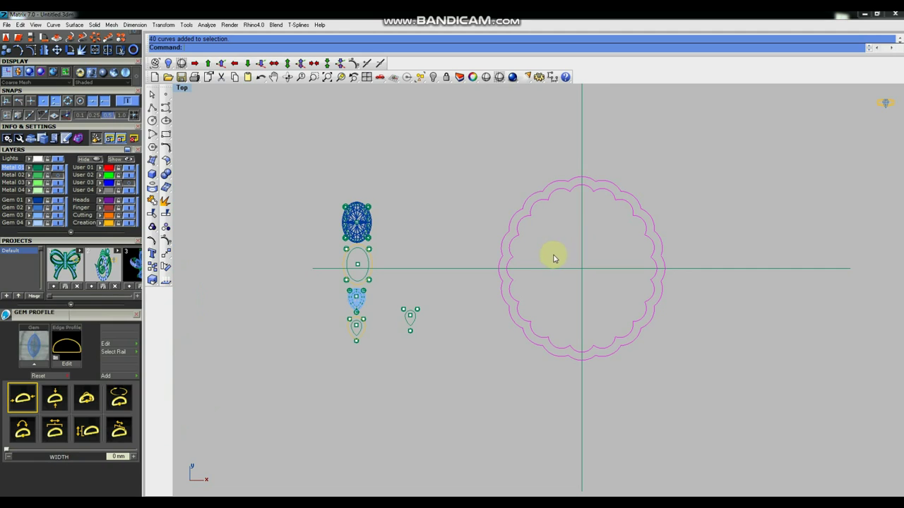
{"action": "scroll", "coordinate": [588, 242], "scroll_direction": "down", "scroll_amount": 1}
{"action": "scroll", "coordinate": [594, 250], "scroll_direction": "up", "scroll_amount": 1}
{"action": "left_click_drag", "start_coordinate": [656, 156], "coordinate": [615, 260]}
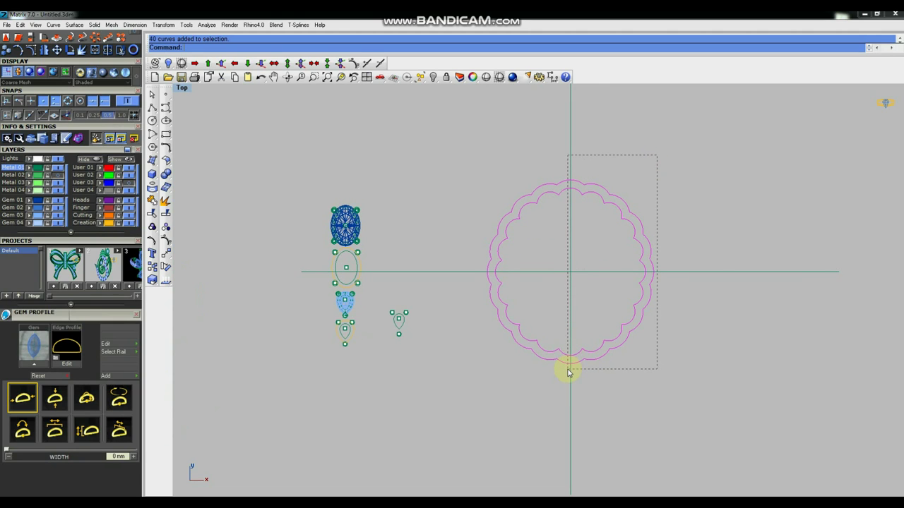
{"action": "key", "text": "Delete"}
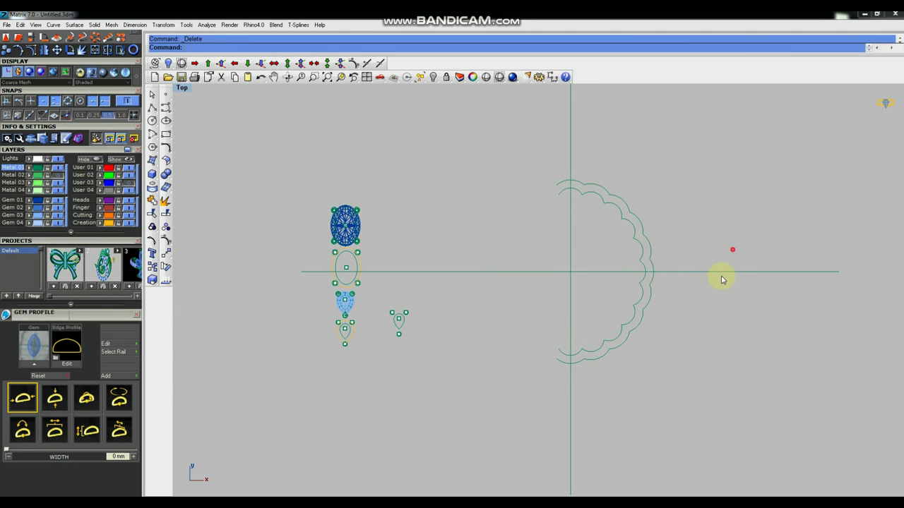
Step: Delete the lower scallop curves, leaving only the upper-right quarter
{"action": "left_click_drag", "start_coordinate": [709, 313], "coordinate": [609, 327]}
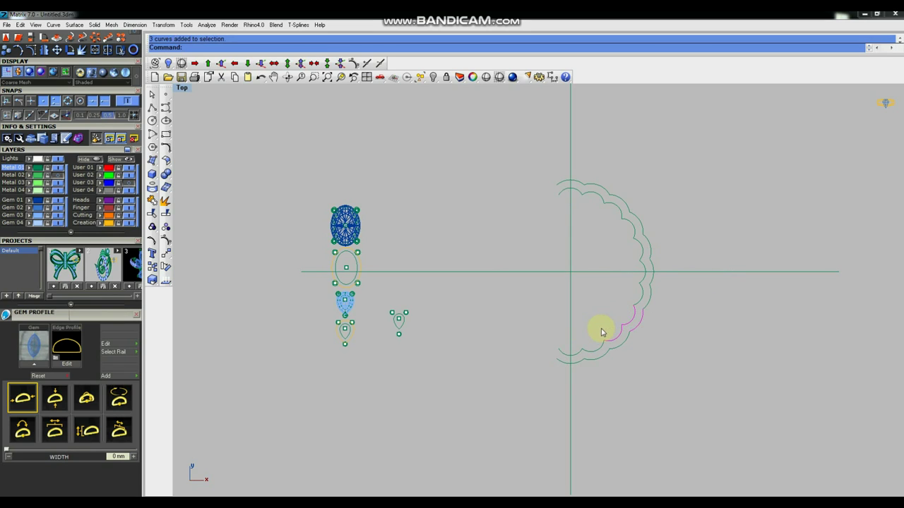
{"action": "left_click_drag", "start_coordinate": [676, 302], "coordinate": [635, 292]}
{"action": "key", "text": "Delete"}
{"action": "left_click_drag", "start_coordinate": [624, 372], "coordinate": [677, 395]}
{"action": "key", "text": "Delete"}
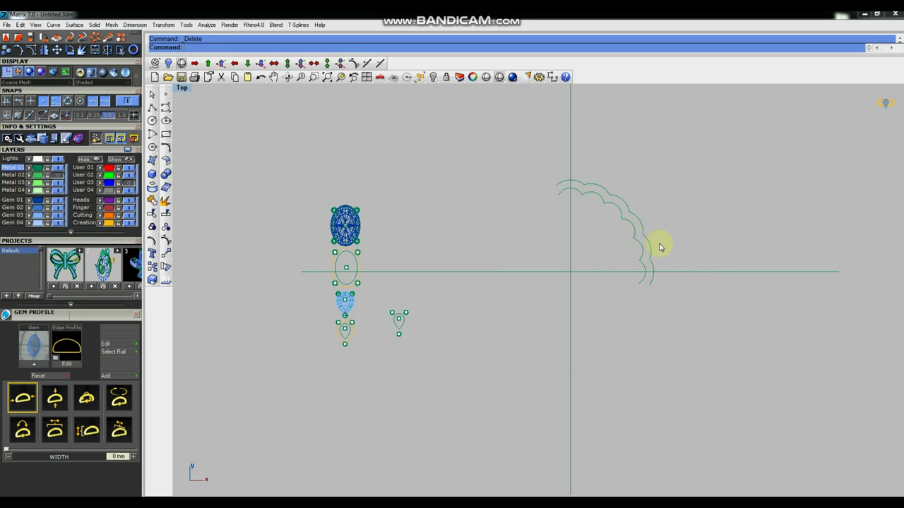
Step: Window-select the 12 curves of the remaining upper-right quarter
{"action": "right_click_drag", "start_coordinate": [611, 219], "coordinate": [609, 243]}
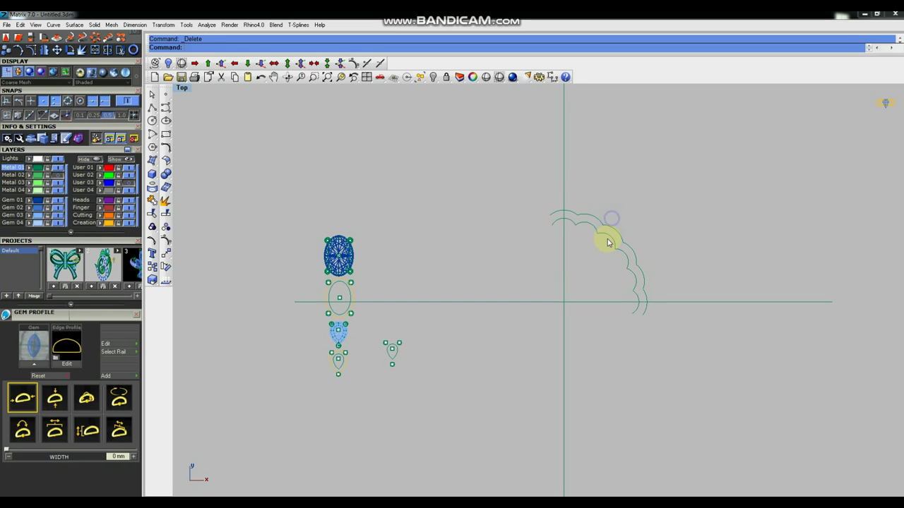
{"action": "left_click_drag", "start_coordinate": [534, 175], "coordinate": [701, 349]}
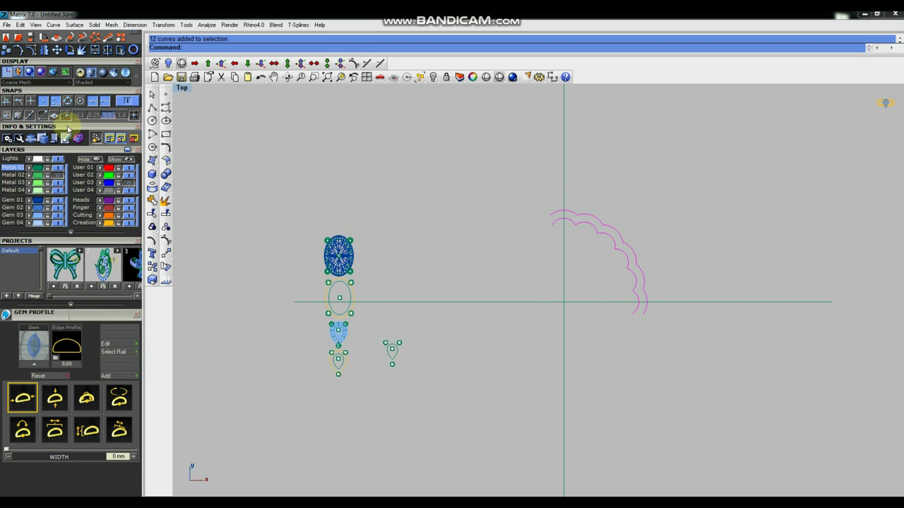
{"action": "left_click_drag", "start_coordinate": [61, 120], "coordinate": [73, 200]}
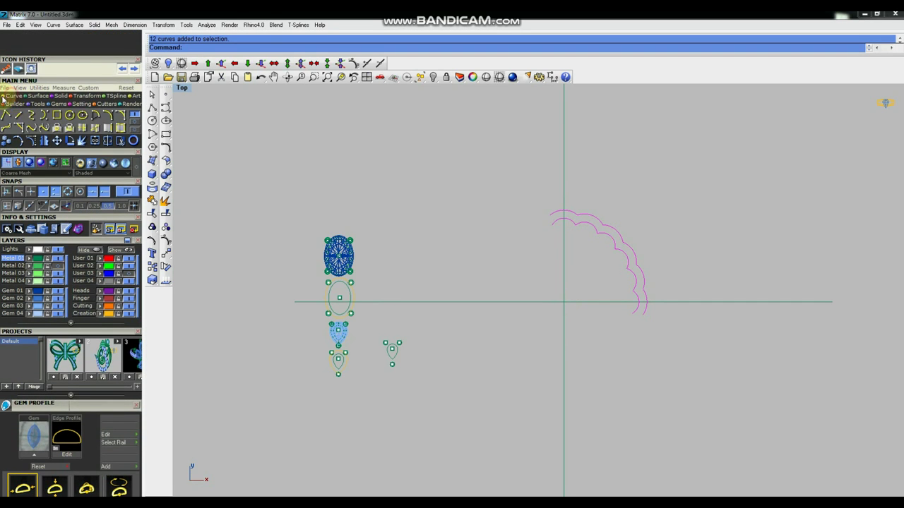
Step: Rebuild the quarter scalloped curves with 3 points at degree 2
{"action": "left_click", "coordinate": [134, 128]}
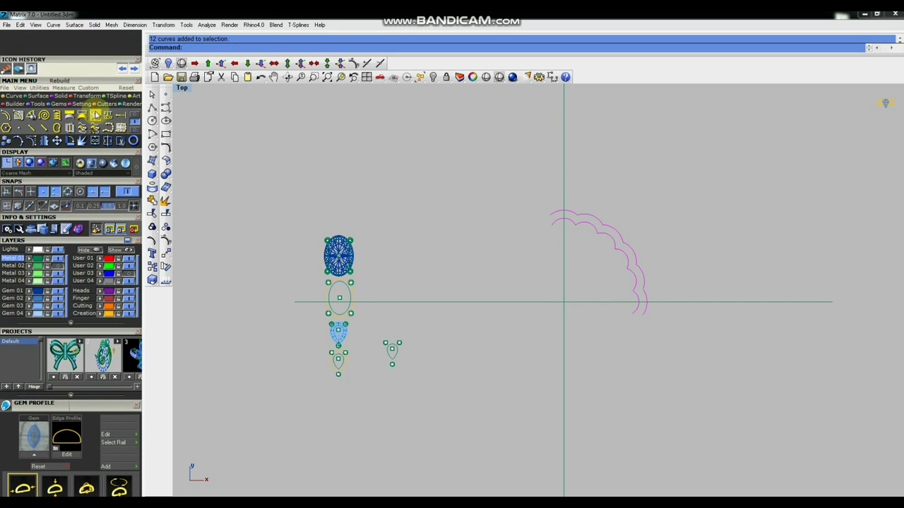
{"action": "left_click", "coordinate": [96, 115]}
{"action": "left_click", "coordinate": [96, 115]}
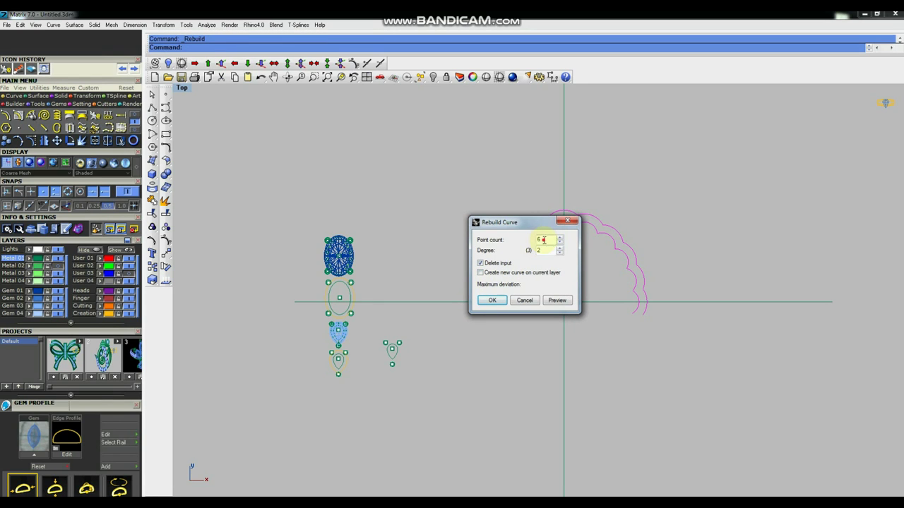
{"action": "left_click", "coordinate": [498, 302]}
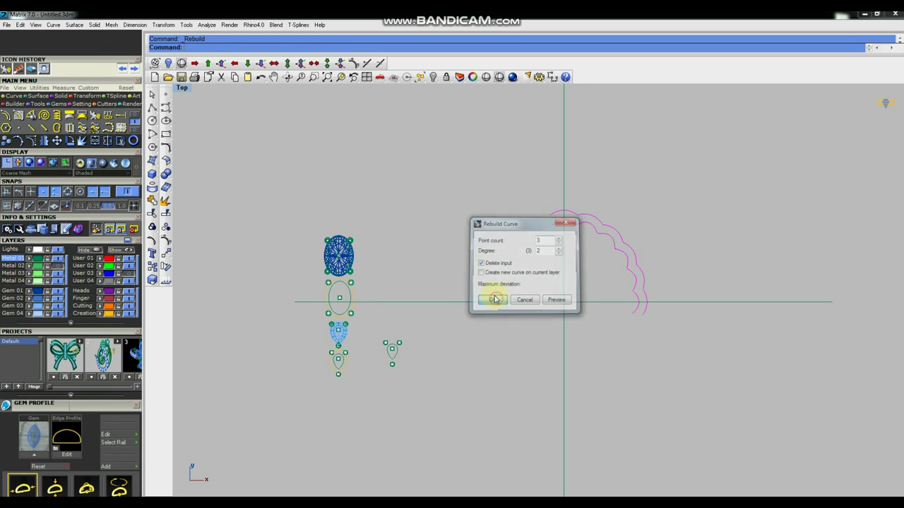
{"action": "scroll", "coordinate": [702, 275], "scroll_direction": "up", "scroll_amount": 1}
{"action": "scroll", "coordinate": [598, 264], "scroll_direction": "up", "scroll_amount": 2}
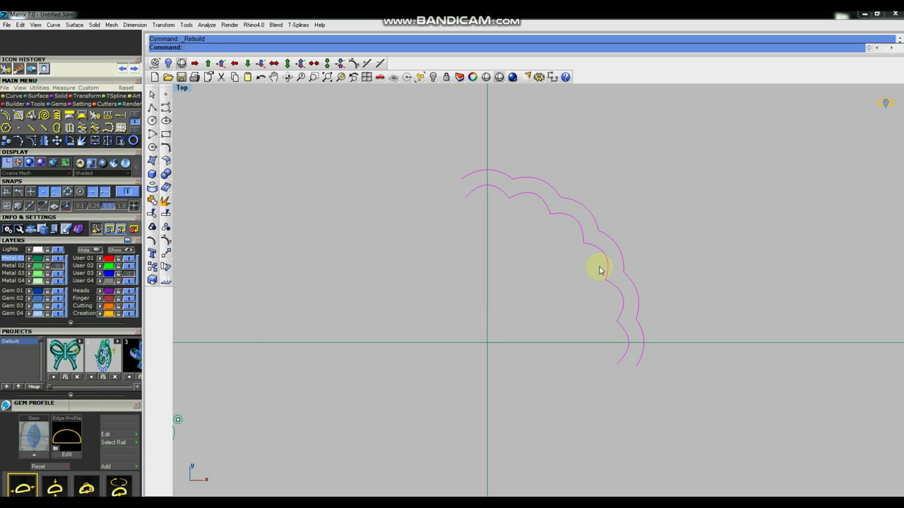
Step: Turn on control points and window-select each scallop's crest points
{"action": "key", "text": "F10"}
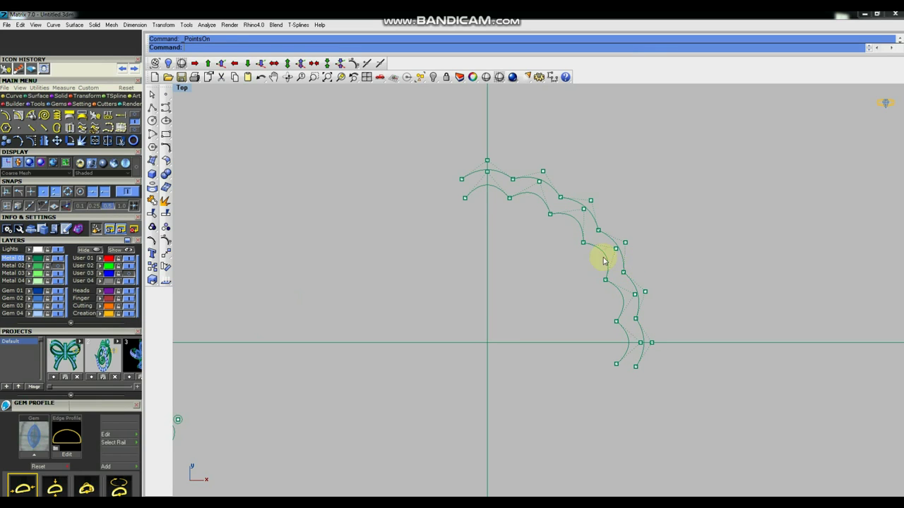
{"action": "scroll", "coordinate": [593, 302], "scroll_direction": "down", "scroll_amount": 1}
{"action": "scroll", "coordinate": [589, 282], "scroll_direction": "up", "scroll_amount": 2}
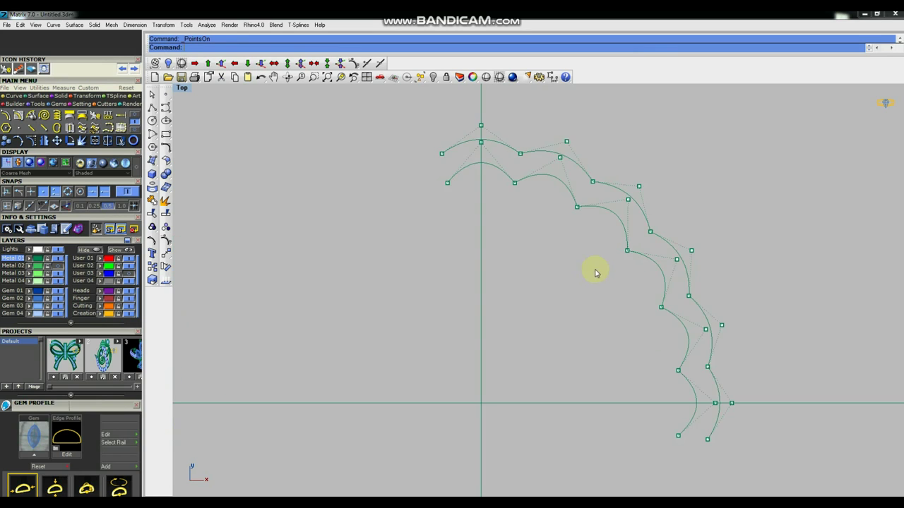
{"action": "scroll", "coordinate": [565, 281], "scroll_direction": "up", "scroll_amount": 1}
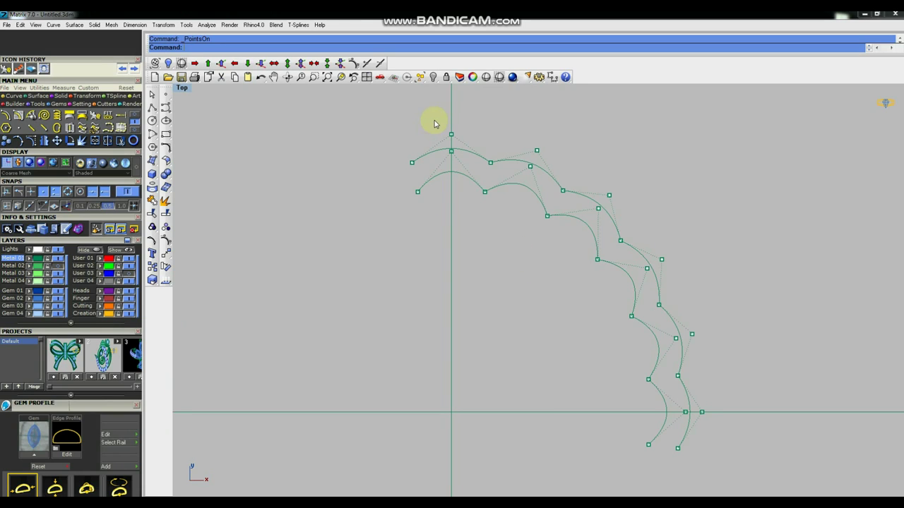
{"action": "left_click_drag", "start_coordinate": [441, 127], "coordinate": [456, 161]}
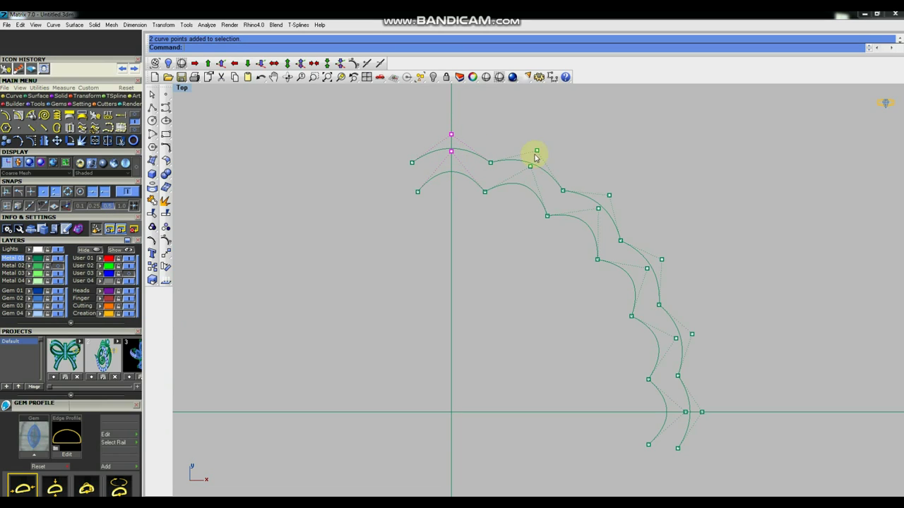
{"action": "mouse_move", "coordinate": [521, 127]}
{"action": "left_mouse_down", "text": "shift"}
{"action": "mouse_move", "coordinate": [551, 181]}
{"action": "mouse_move", "coordinate": [621, 227]}
{"action": "mouse_move", "coordinate": [670, 280]}
{"action": "mouse_move", "coordinate": [712, 368]}
{"action": "left_mouse_up", "text": "shift"}
{"action": "left_click_drag", "start_coordinate": [638, 351], "coordinate": [710, 333], "text": "shift"}
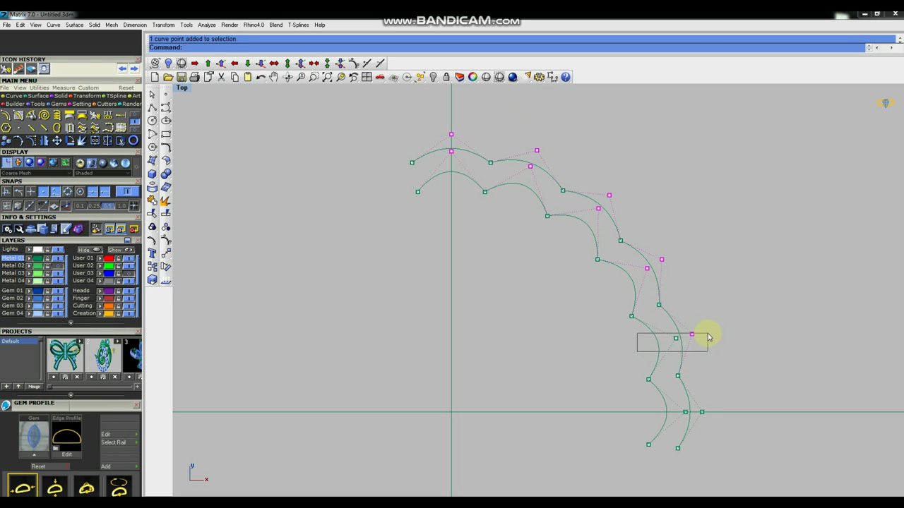
{"action": "left_click_drag", "start_coordinate": [635, 387], "coordinate": [719, 436], "text": "shift"}
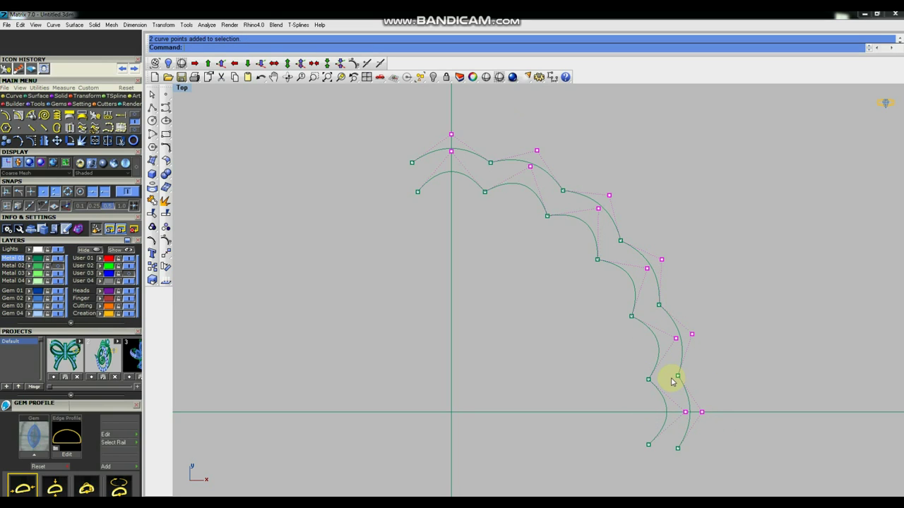
Step: Maximize the Perspective viewport and orbit to see the curves in 3D
{"action": "key", "text": "ctrl+F4"}
{"action": "scroll", "coordinate": [581, 252], "scroll_direction": "up", "scroll_amount": 2}
{"action": "scroll", "coordinate": [656, 353], "scroll_direction": "down", "scroll_amount": 2}
{"action": "right_click_drag", "start_coordinate": [629, 337], "coordinate": [626, 288]}
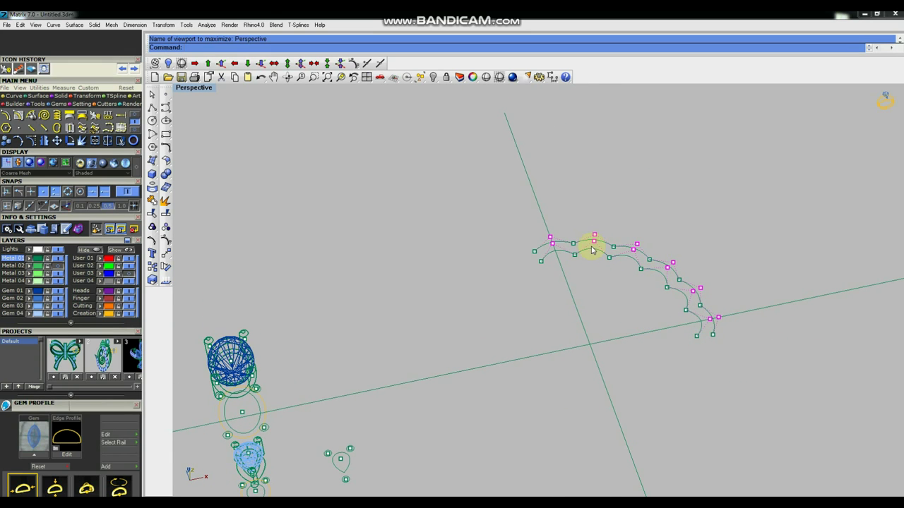
Step: Nudge the selected crest points 1 unit up in Z so each scallop arches
{"action": "right_click_drag", "start_coordinate": [656, 375], "coordinate": [649, 339]}
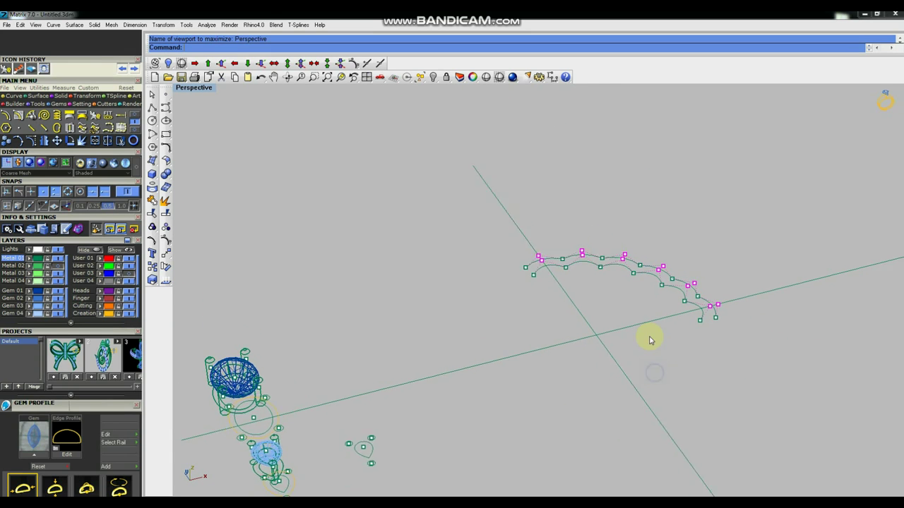
{"action": "left_click", "coordinate": [221, 64]}
{"action": "right_click_drag", "start_coordinate": [490, 260], "coordinate": [624, 266]}
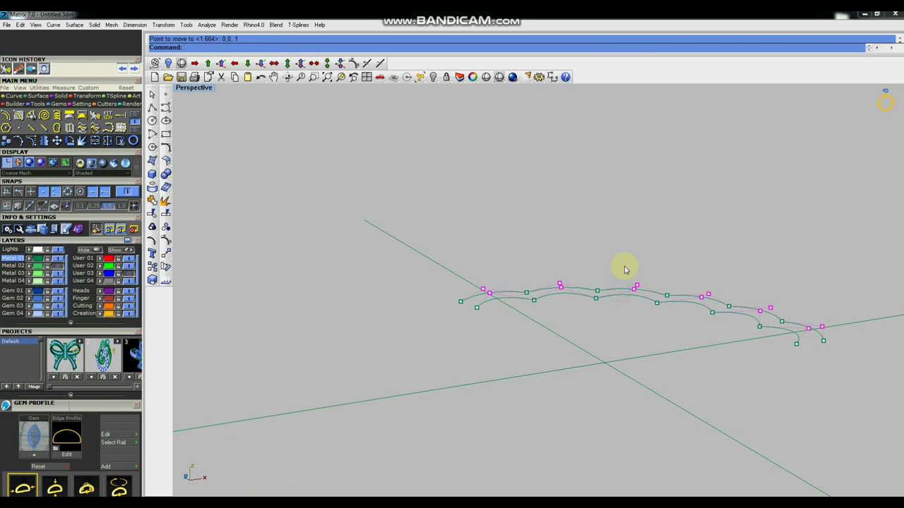
{"action": "key", "text": "Return"}
{"action": "key", "text": "Return"}
{"action": "key", "text": "Return"}
{"action": "key", "text": "Return"}
{"action": "mouse_move", "coordinate": [490, 269]}
{"action": "right_mouse_down"}
{"action": "mouse_move", "coordinate": [610, 300]}
{"action": "mouse_move", "coordinate": [383, 279]}
{"action": "right_mouse_up"}
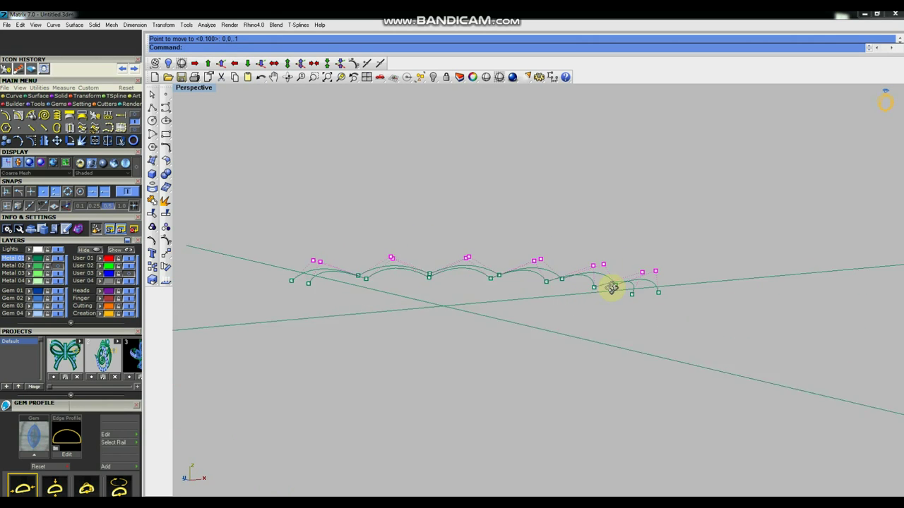
{"action": "mouse_move", "coordinate": [383, 278]}
{"action": "right_mouse_down"}
{"action": "mouse_move", "coordinate": [610, 222]}
{"action": "mouse_move", "coordinate": [642, 232]}
{"action": "mouse_move", "coordinate": [563, 234]}
{"action": "mouse_move", "coordinate": [522, 212]}
{"action": "mouse_move", "coordinate": [476, 218]}
{"action": "mouse_move", "coordinate": [589, 232]}
{"action": "mouse_move", "coordinate": [603, 260]}
{"action": "mouse_move", "coordinate": [581, 258]}
{"action": "mouse_move", "coordinate": [638, 252]}
{"action": "mouse_move", "coordinate": [513, 218]}
{"action": "mouse_move", "coordinate": [529, 152]}
{"action": "mouse_move", "coordinate": [579, 131]}
{"action": "mouse_move", "coordinate": [541, 130]}
{"action": "mouse_move", "coordinate": [494, 232]}
{"action": "mouse_move", "coordinate": [526, 232]}
{"action": "right_mouse_up"}
{"action": "left_click_drag", "start_coordinate": [442, 168], "coordinate": [591, 338]}
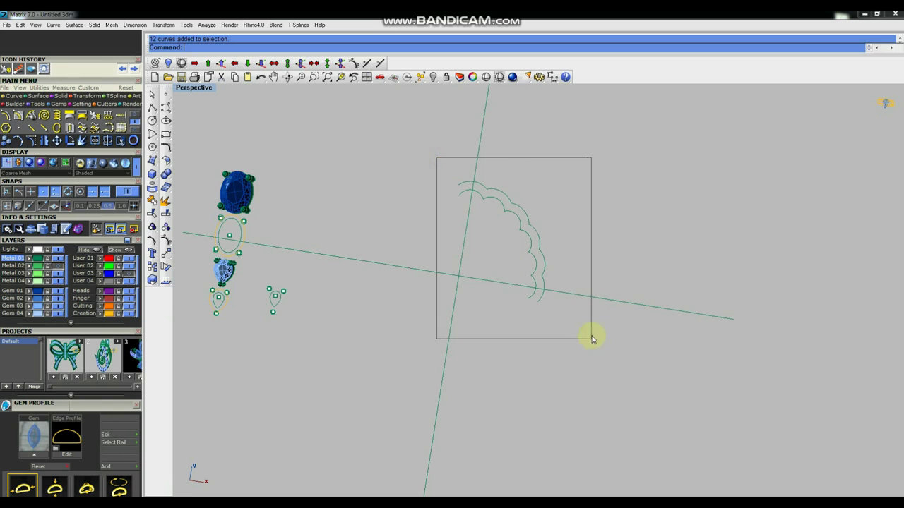
Step: Mirror the arched quarter border across the horizontal axis through the origin
{"action": "right_click_drag", "start_coordinate": [591, 339], "coordinate": [570, 325]}
{"action": "left_click_drag", "start_coordinate": [589, 324], "coordinate": [533, 300]}
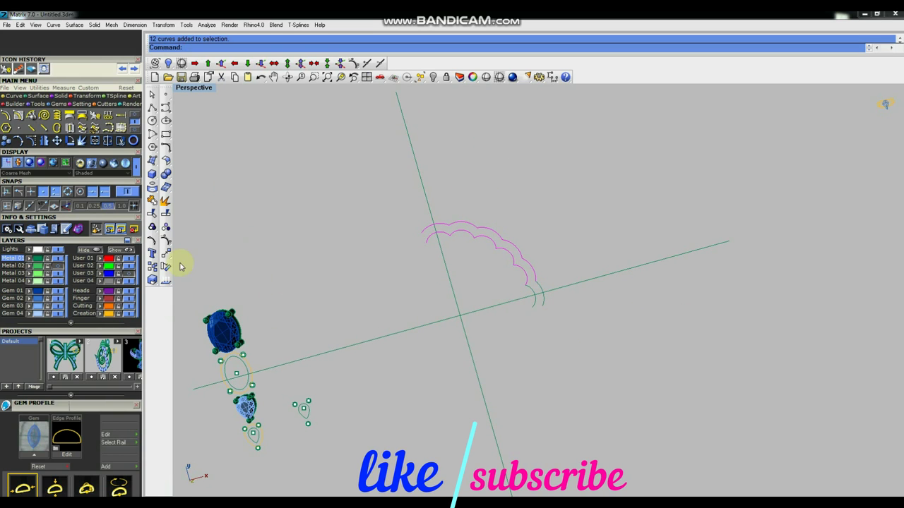
{"action": "left_click", "coordinate": [170, 254]}
{"action": "left_click", "coordinate": [249, 262]}
{"action": "left_click", "coordinate": [441, 321]}
{"action": "left_click", "coordinate": [503, 305]}
{"action": "scroll", "coordinate": [504, 311], "scroll_direction": "down", "scroll_amount": 3}
{"action": "scroll", "coordinate": [506, 317], "scroll_direction": "down", "scroll_amount": 2}
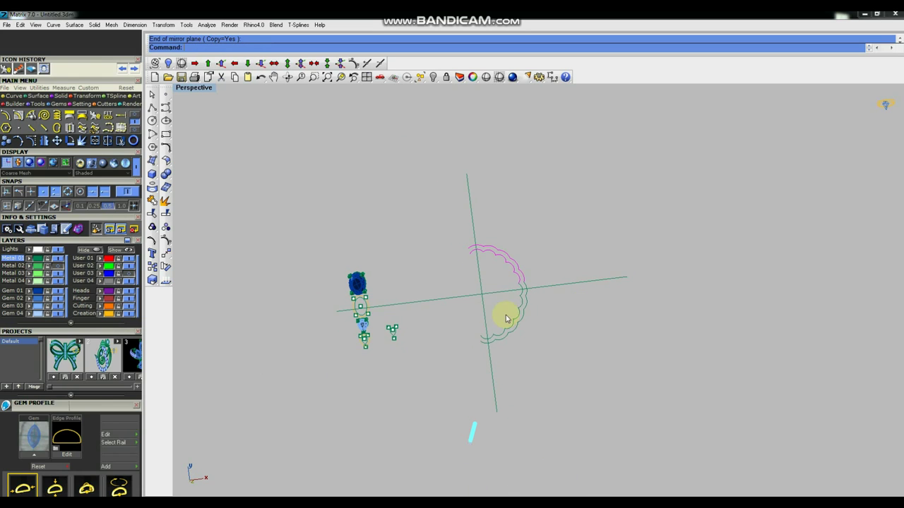
Step: Mirror the half border across the vertical axis into a full scalloped ring
{"action": "left_click_drag", "start_coordinate": [427, 221], "coordinate": [561, 374]}
{"action": "scroll", "coordinate": [469, 322], "scroll_direction": "up", "scroll_amount": 2}
{"action": "mouse_move", "coordinate": [460, 300]}
{"action": "left_mouse_down"}
{"action": "mouse_move", "coordinate": [515, 363]}
{"action": "mouse_move", "coordinate": [494, 354]}
{"action": "left_mouse_up"}
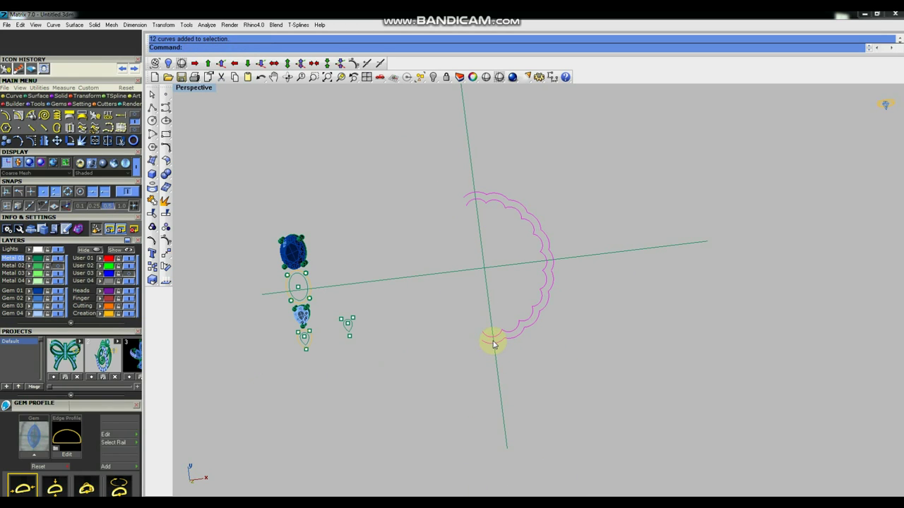
{"action": "left_click_drag", "start_coordinate": [478, 180], "coordinate": [473, 209]}
{"action": "right_click", "coordinate": [488, 267]}
{"action": "left_click", "coordinate": [488, 267]}
{"action": "left_click", "coordinate": [461, 234]}
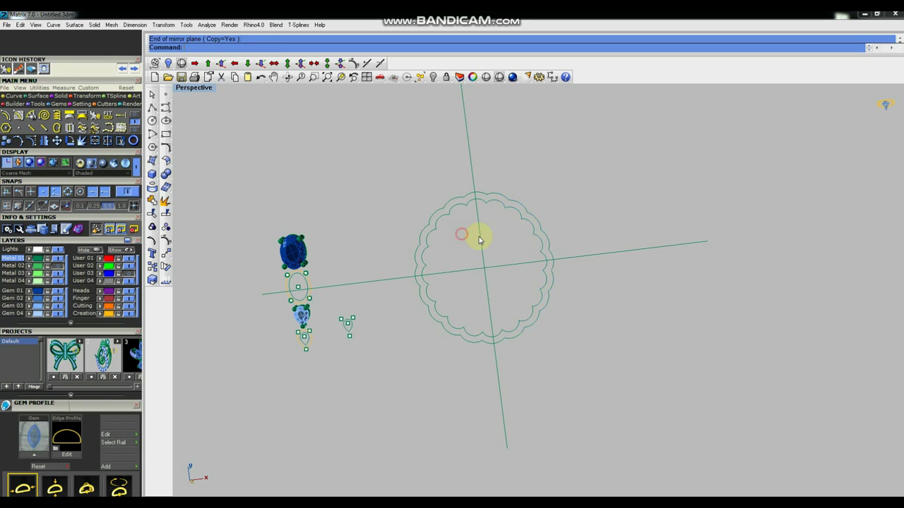
Step: Join all 40 scallop curve pieces into 2 closed curves
{"action": "scroll", "coordinate": [478, 240], "scroll_direction": "down", "scroll_amount": 1}
{"action": "left_click_drag", "start_coordinate": [402, 161], "coordinate": [597, 351]}
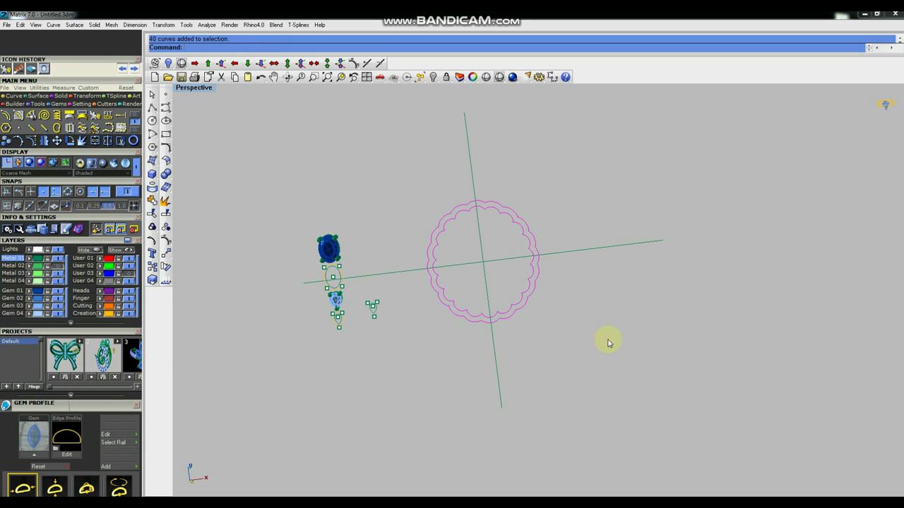
{"action": "left_click", "coordinate": [559, 315]}
{"action": "mouse_move", "coordinate": [553, 320]}
{"action": "right_mouse_down"}
{"action": "mouse_move", "coordinate": [555, 228]}
{"action": "mouse_move", "coordinate": [460, 268]}
{"action": "mouse_move", "coordinate": [504, 282]}
{"action": "mouse_move", "coordinate": [508, 262]}
{"action": "mouse_move", "coordinate": [541, 254]}
{"action": "mouse_move", "coordinate": [508, 260]}
{"action": "mouse_move", "coordinate": [492, 284]}
{"action": "mouse_move", "coordinate": [486, 325]}
{"action": "mouse_move", "coordinate": [459, 364]}
{"action": "right_mouse_up"}
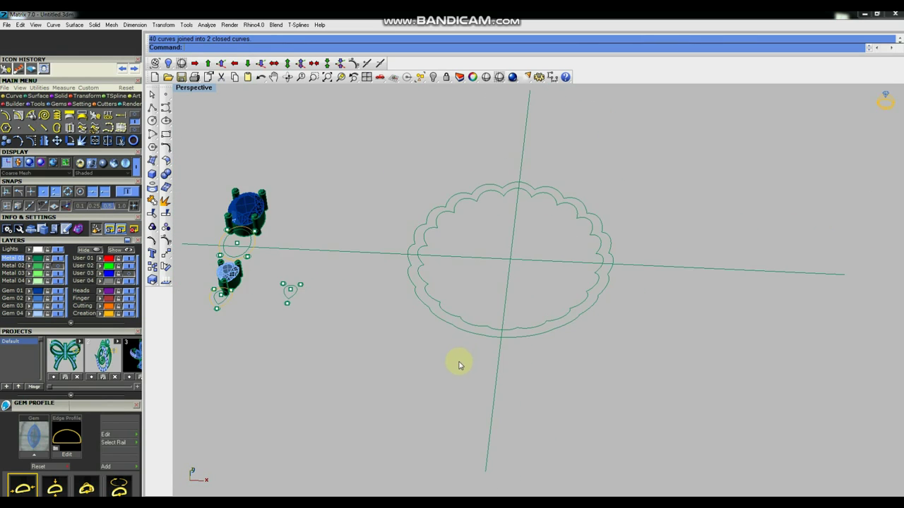
Step: Loft a surface between the two closed scalloped rings, accepting default seams and options
{"action": "mouse_move", "coordinate": [458, 216]}
{"action": "right_mouse_down"}
{"action": "mouse_move", "coordinate": [468, 250]}
{"action": "mouse_move", "coordinate": [448, 214]}
{"action": "mouse_move", "coordinate": [484, 248]}
{"action": "mouse_move", "coordinate": [472, 265]}
{"action": "mouse_move", "coordinate": [520, 351]}
{"action": "mouse_move", "coordinate": [613, 363]}
{"action": "right_mouse_up"}
{"action": "scroll", "coordinate": [448, 258], "scroll_direction": "down", "scroll_amount": 3}
{"action": "left_click_drag", "start_coordinate": [619, 356], "coordinate": [576, 321]}
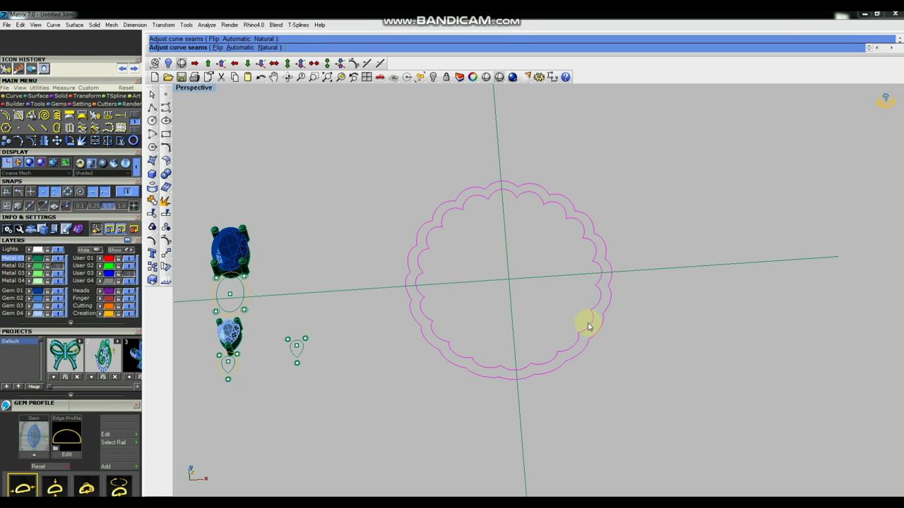
{"action": "right_click", "coordinate": [433, 348]}
{"action": "left_click", "coordinate": [484, 324]}
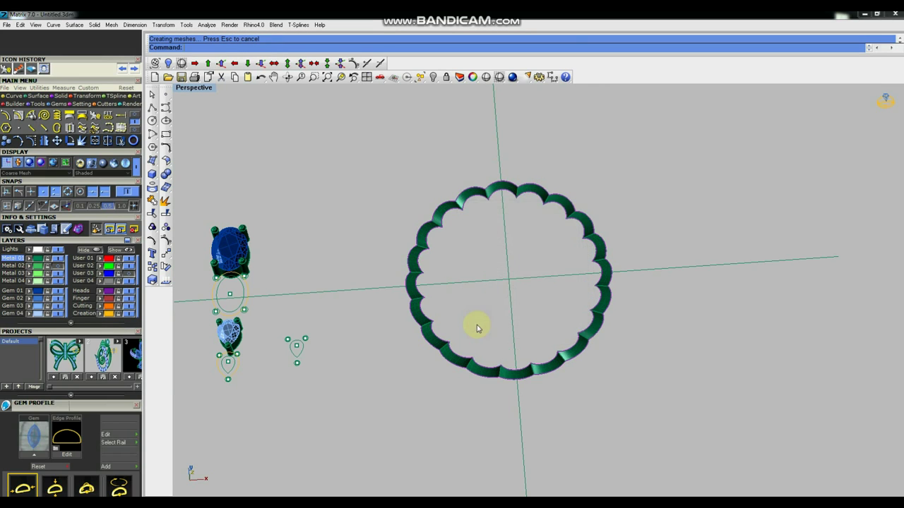
{"action": "mouse_move", "coordinate": [414, 293]}
{"action": "right_mouse_down"}
{"action": "mouse_move", "coordinate": [615, 309]}
{"action": "mouse_move", "coordinate": [587, 278]}
{"action": "mouse_move", "coordinate": [581, 315]}
{"action": "mouse_move", "coordinate": [541, 317]}
{"action": "mouse_move", "coordinate": [567, 298]}
{"action": "mouse_move", "coordinate": [600, 313]}
{"action": "mouse_move", "coordinate": [601, 329]}
{"action": "mouse_move", "coordinate": [638, 374]}
{"action": "right_mouse_up"}
Step: Explode the lofted scalloped band into 20 separate surfaces
{"action": "left_click", "coordinate": [639, 379]}
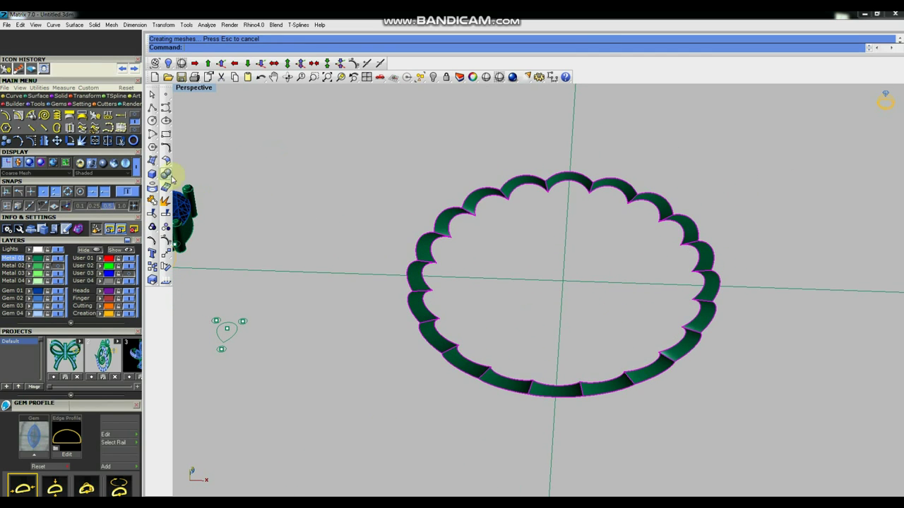
{"action": "right_click_drag", "start_coordinate": [340, 266], "coordinate": [339, 233]}
{"action": "left_click", "coordinate": [166, 202]}
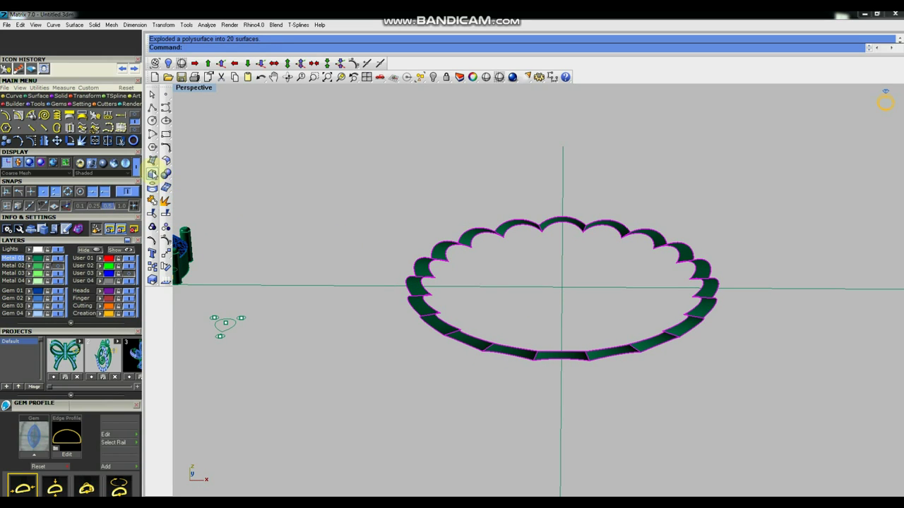
{"action": "left_click", "coordinate": [153, 174]}
{"action": "left_click", "coordinate": [248, 201]}
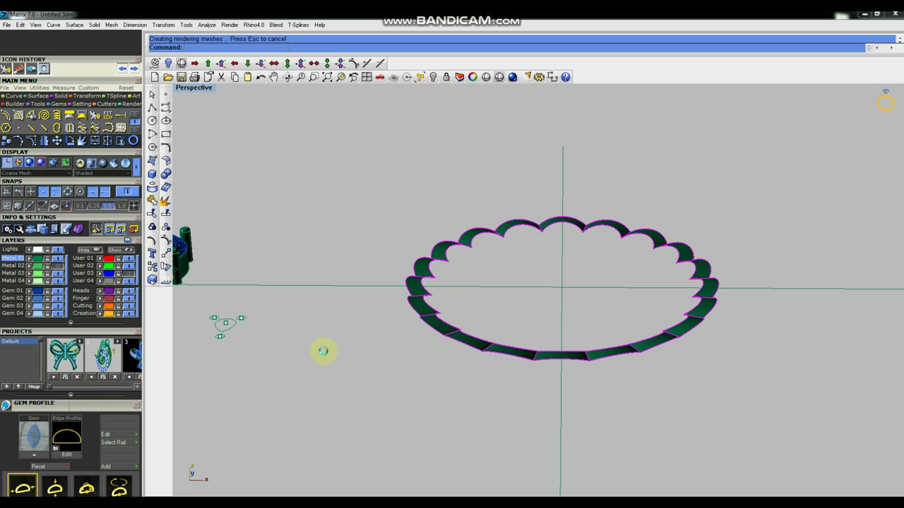
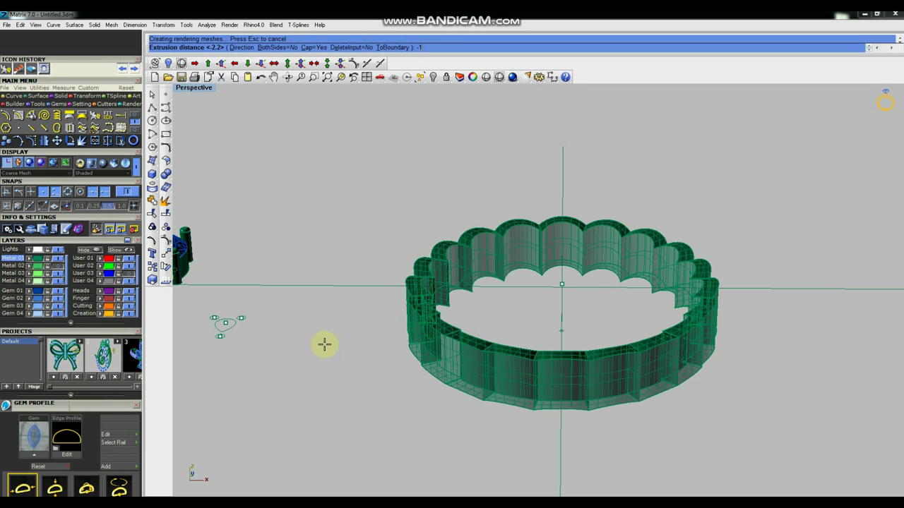
Step: Commit the extrusion as a shorter solid band and delete its profile curve
{"action": "left_click", "coordinate": [322, 345]}
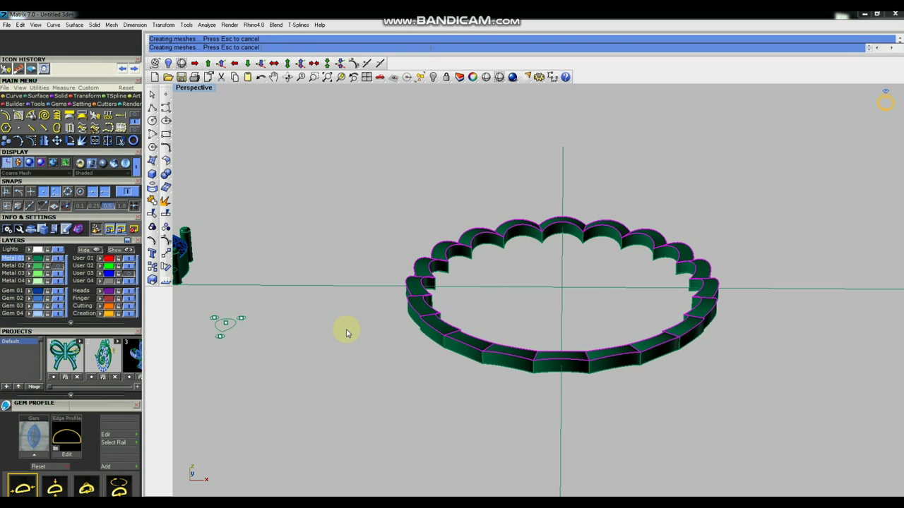
{"action": "key", "text": "Delete"}
{"action": "mouse_move", "coordinate": [489, 285]}
{"action": "right_mouse_down"}
{"action": "mouse_move", "coordinate": [549, 240]}
{"action": "mouse_move", "coordinate": [441, 301]}
{"action": "mouse_move", "coordinate": [480, 360]}
{"action": "right_mouse_up"}
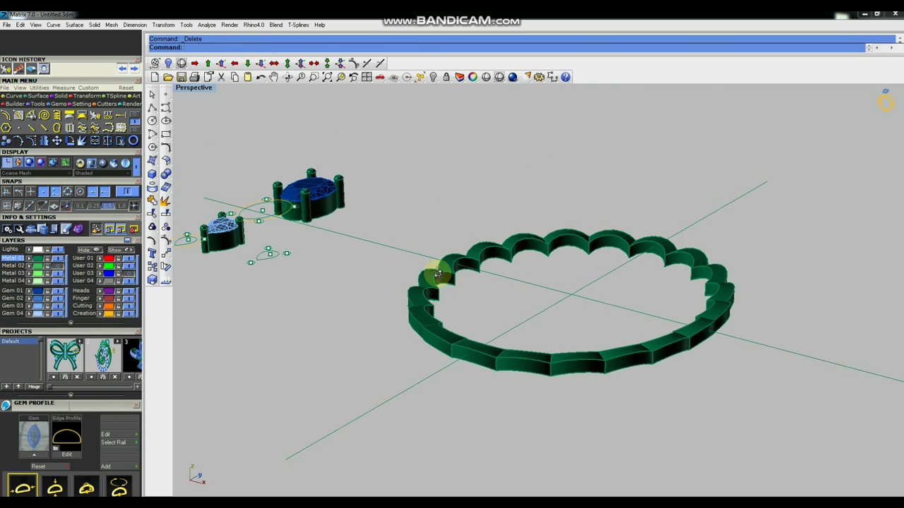
{"action": "scroll", "coordinate": [480, 361], "scroll_direction": "down", "scroll_amount": 2}
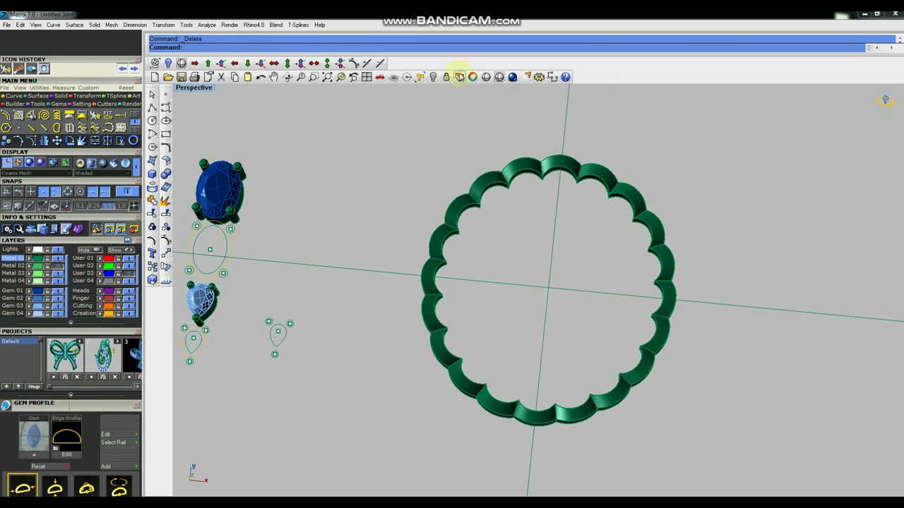
{"action": "scroll", "coordinate": [503, 209], "scroll_direction": "down", "scroll_amount": 2}
Step: Inspect the scalloped band by selecting it and its individual segments
{"action": "left_click_drag", "start_coordinate": [438, 146], "coordinate": [623, 347]}
{"action": "scroll", "coordinate": [563, 313], "scroll_direction": "up", "scroll_amount": 1}
{"action": "scroll", "coordinate": [572, 306], "scroll_direction": "up", "scroll_amount": 2}
{"action": "right_click_drag", "start_coordinate": [586, 298], "coordinate": [561, 288]}
{"action": "scroll", "coordinate": [576, 302], "scroll_direction": "up", "scroll_amount": 3}
{"action": "left_click", "coordinate": [602, 319]}
{"action": "left_click", "coordinate": [597, 314]}
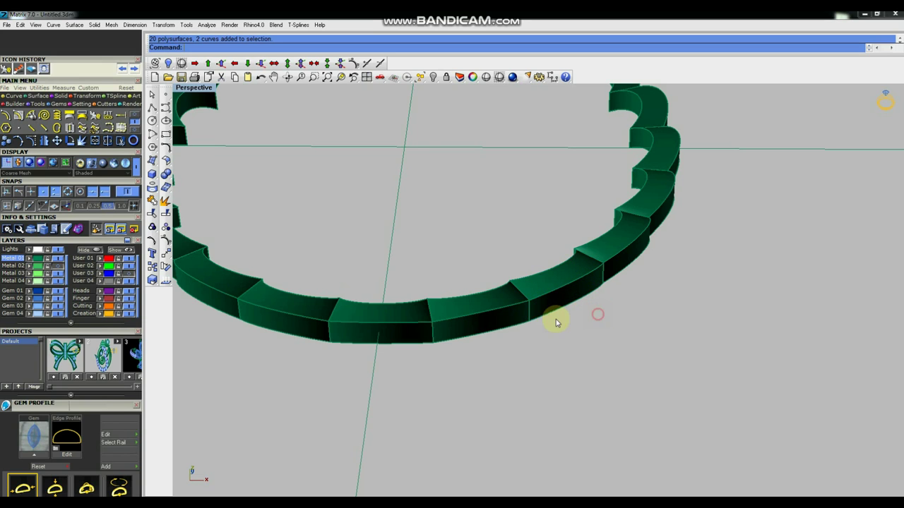
{"action": "left_click", "coordinate": [543, 321]}
{"action": "left_click", "coordinate": [579, 329]}
{"action": "scroll", "coordinate": [557, 332], "scroll_direction": "up", "scroll_amount": 2}
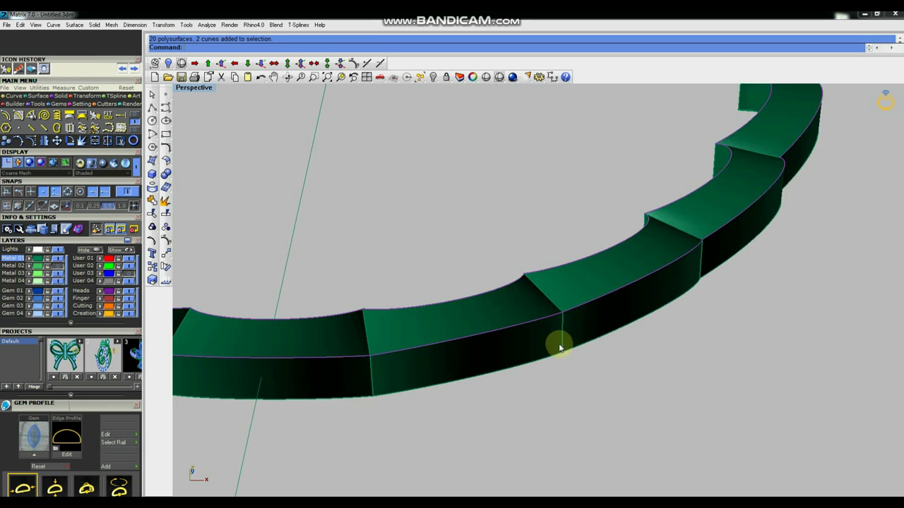
{"action": "right_click_drag", "start_coordinate": [557, 341], "coordinate": [475, 171]}
Step: Window-select all 20 pieces of the band and group them
{"action": "left_click", "coordinate": [446, 76]}
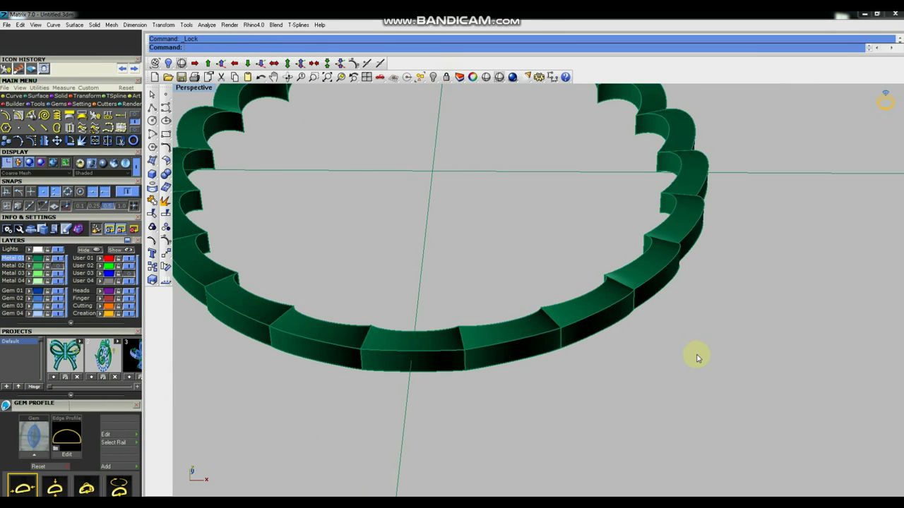
{"action": "scroll", "coordinate": [696, 355], "scroll_direction": "down", "scroll_amount": 3}
{"action": "scroll", "coordinate": [536, 240], "scroll_direction": "down", "scroll_amount": 1}
{"action": "left_click_drag", "start_coordinate": [499, 192], "coordinate": [736, 407]}
{"action": "right_click_drag", "start_coordinate": [735, 406], "coordinate": [702, 344]}
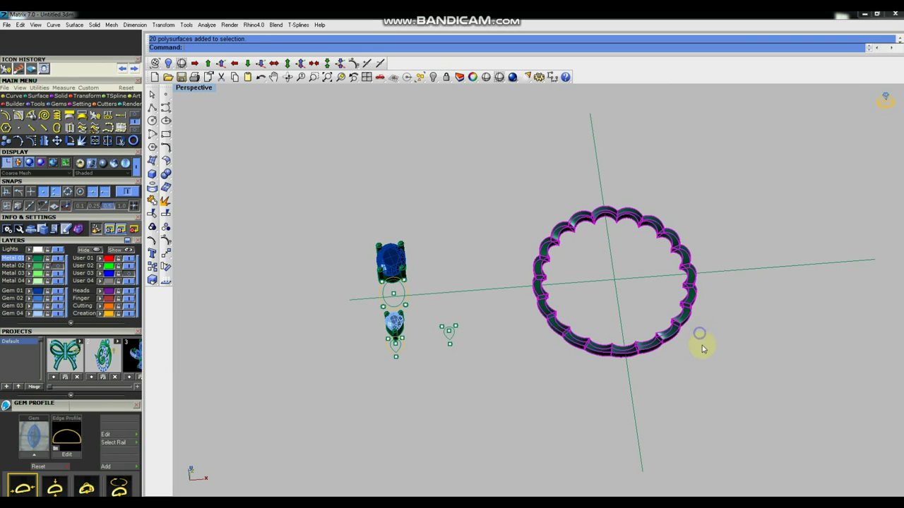
{"action": "left_click", "coordinate": [151, 226]}
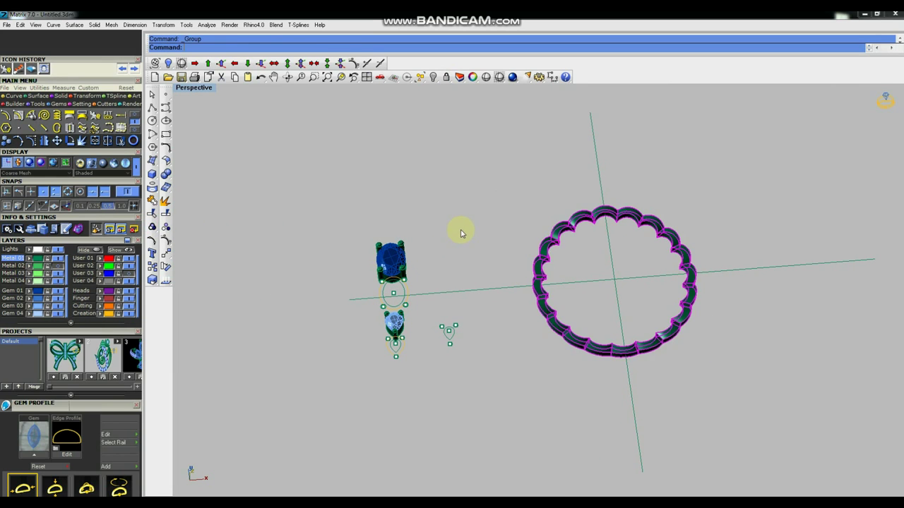
Step: Show all the hidden gems and curves again
{"action": "scroll", "coordinate": [315, 242], "scroll_direction": "down", "scroll_amount": 4}
{"action": "scroll", "coordinate": [477, 303], "scroll_direction": "up", "scroll_amount": 5}
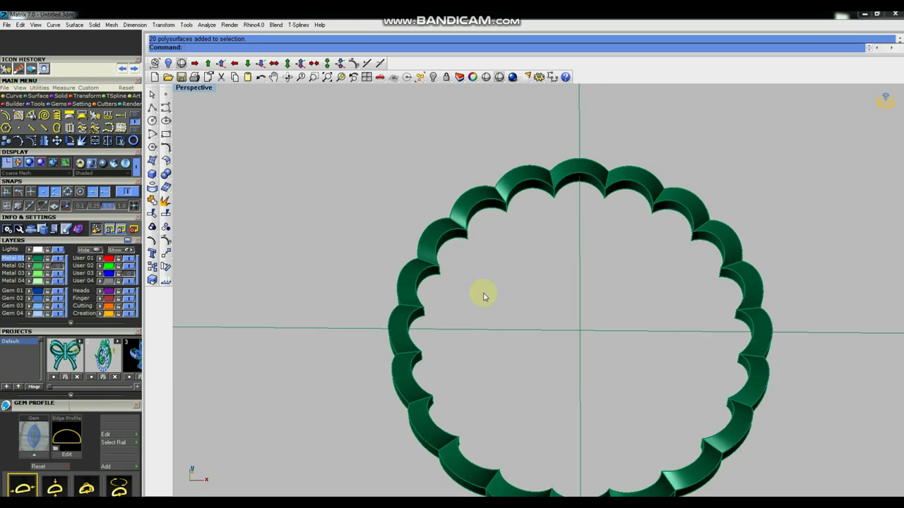
{"action": "mouse_move", "coordinate": [490, 261]}
{"action": "right_mouse_down"}
{"action": "mouse_move", "coordinate": [439, 259]}
{"action": "mouse_move", "coordinate": [528, 262]}
{"action": "mouse_move", "coordinate": [529, 327]}
{"action": "mouse_move", "coordinate": [474, 207]}
{"action": "right_mouse_up"}
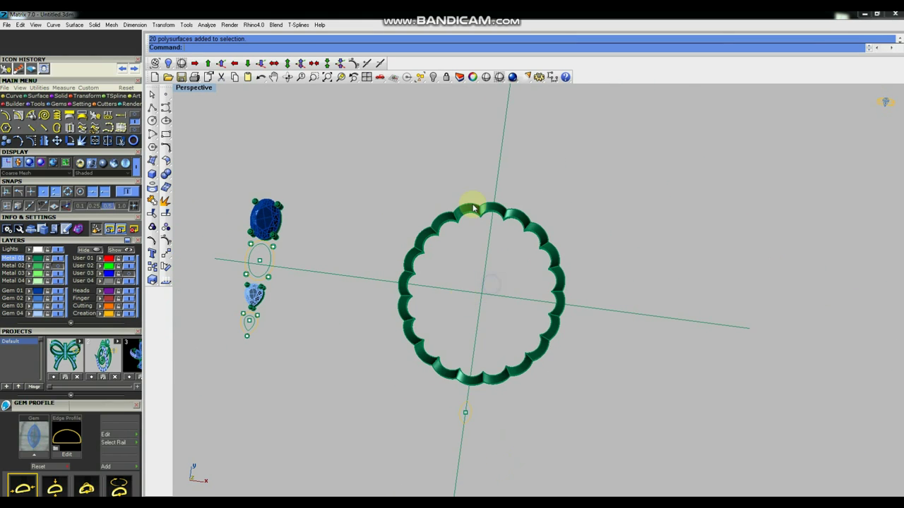
{"action": "left_click", "coordinate": [432, 77]}
Step: Hide the central oval and pear setting curves
{"action": "scroll", "coordinate": [494, 295], "scroll_direction": "up", "scroll_amount": 3}
{"action": "scroll", "coordinate": [526, 303], "scroll_direction": "up", "scroll_amount": 1}
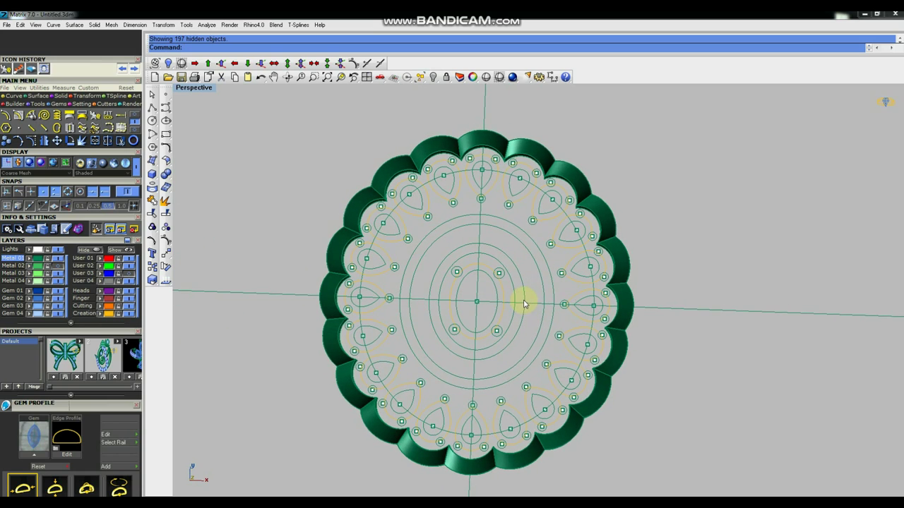
{"action": "scroll", "coordinate": [497, 313], "scroll_direction": "up", "scroll_amount": 2}
{"action": "left_click", "coordinate": [501, 313]}
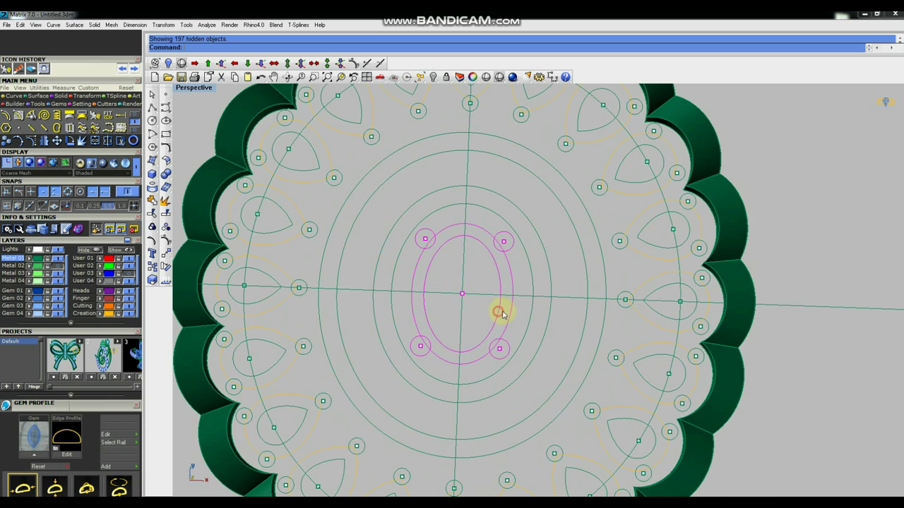
{"action": "scroll", "coordinate": [615, 299], "scroll_direction": "down", "scroll_amount": 1}
{"action": "scroll", "coordinate": [628, 289], "scroll_direction": "down", "scroll_amount": 1}
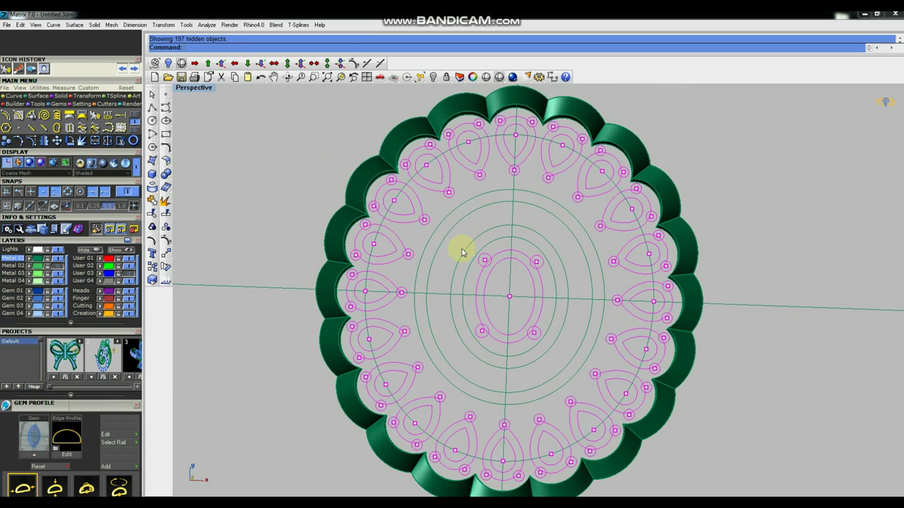
{"action": "key", "text": "ctrl+h"}
{"action": "mouse_move", "coordinate": [594, 332]}
{"action": "right_mouse_down"}
{"action": "mouse_move", "coordinate": [595, 278]}
{"action": "mouse_move", "coordinate": [561, 294]}
{"action": "mouse_move", "coordinate": [585, 293]}
{"action": "right_mouse_up"}
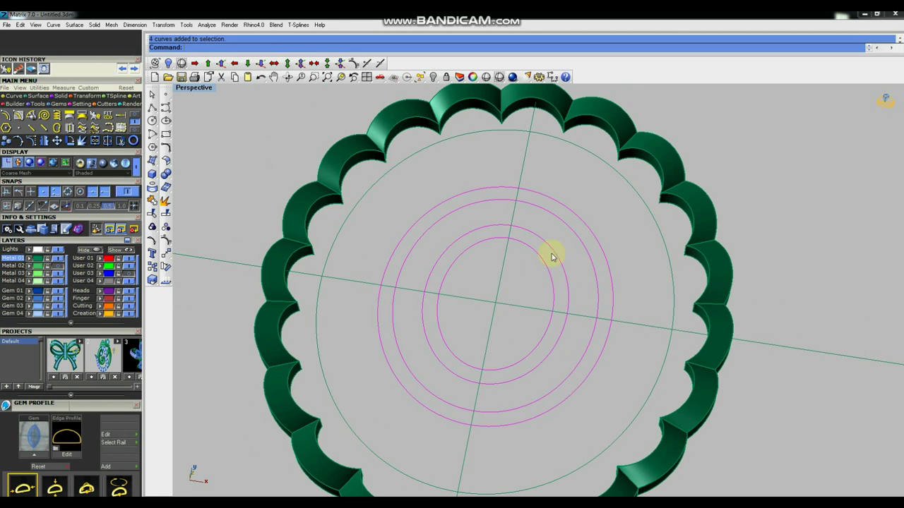
Step: Ungroup the concentric circles and move the innermost circle to 0,0,1
{"action": "left_click", "coordinate": [167, 226]}
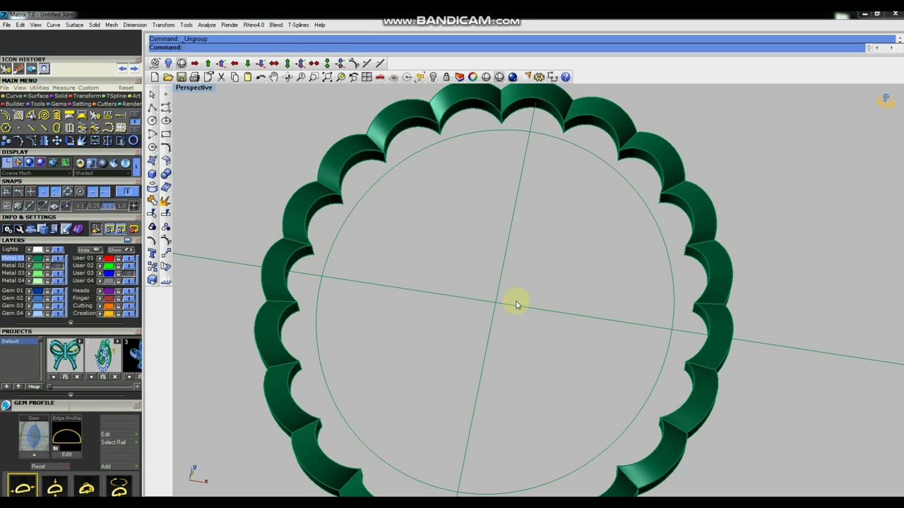
{"action": "mouse_move", "coordinate": [538, 304]}
{"action": "right_mouse_down"}
{"action": "mouse_move", "coordinate": [541, 322]}
{"action": "mouse_move", "coordinate": [569, 303]}
{"action": "mouse_move", "coordinate": [531, 304]}
{"action": "right_mouse_up"}
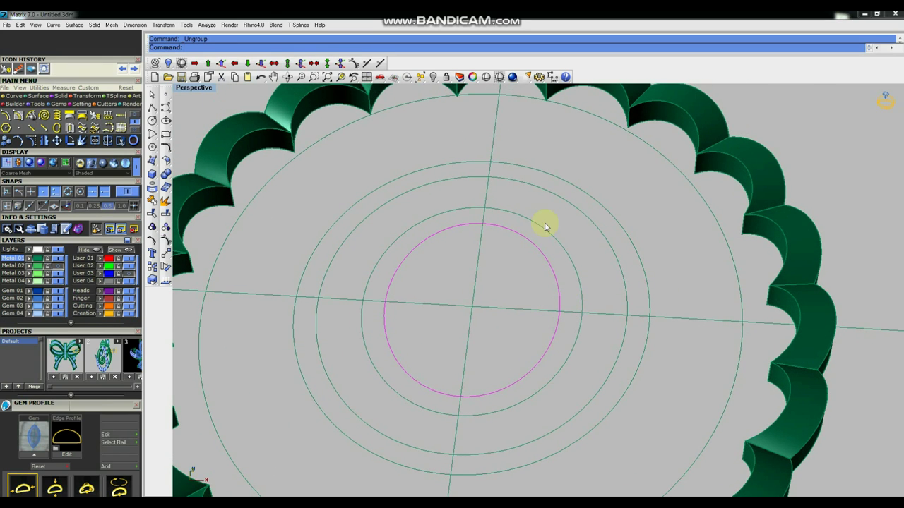
{"action": "left_click", "coordinate": [613, 259]}
{"action": "mouse_move", "coordinate": [613, 259]}
{"action": "right_mouse_down"}
{"action": "mouse_move", "coordinate": [581, 313]}
{"action": "mouse_move", "coordinate": [567, 317]}
{"action": "right_mouse_up"}
{"action": "left_click", "coordinate": [221, 64]}
{"action": "mouse_move", "coordinate": [564, 335]}
{"action": "right_mouse_down"}
{"action": "mouse_move", "coordinate": [578, 316]}
{"action": "mouse_move", "coordinate": [581, 351]}
{"action": "mouse_move", "coordinate": [697, 358]}
{"action": "right_mouse_up"}
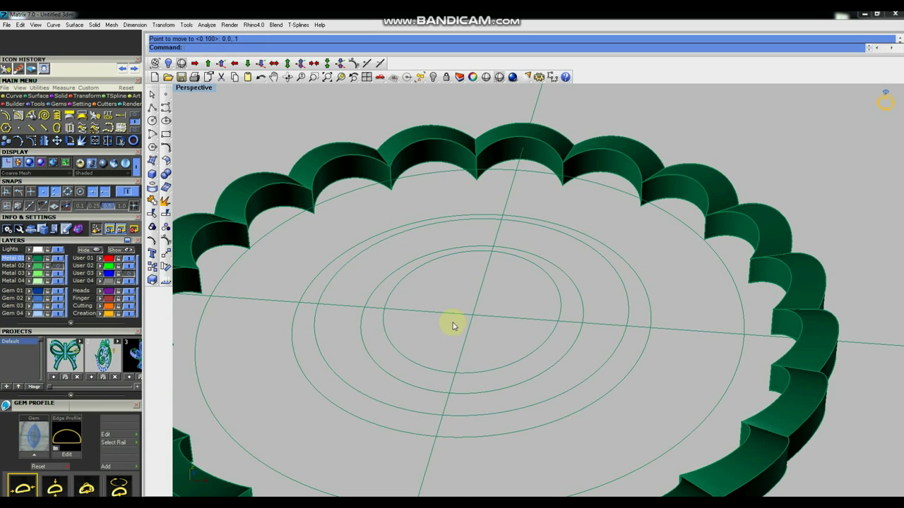
{"action": "mouse_move", "coordinate": [586, 294]}
{"action": "right_mouse_down"}
{"action": "mouse_move", "coordinate": [599, 289]}
{"action": "mouse_move", "coordinate": [583, 308]}
{"action": "right_mouse_up"}
{"action": "type", "text": "Pa"}
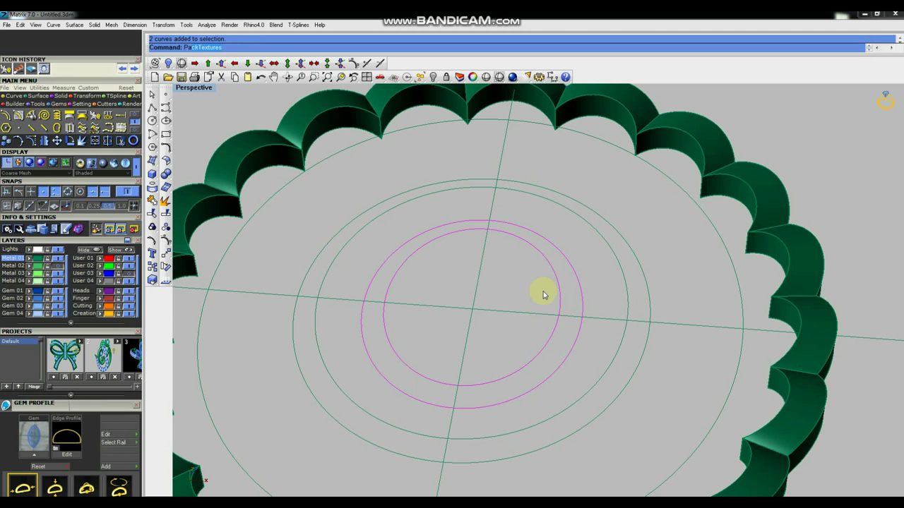
Step: Patch the inner circles with the tch alias and trim away the inner disc
{"action": "type", "text": "tch"}
{"action": "key", "text": "Return"}
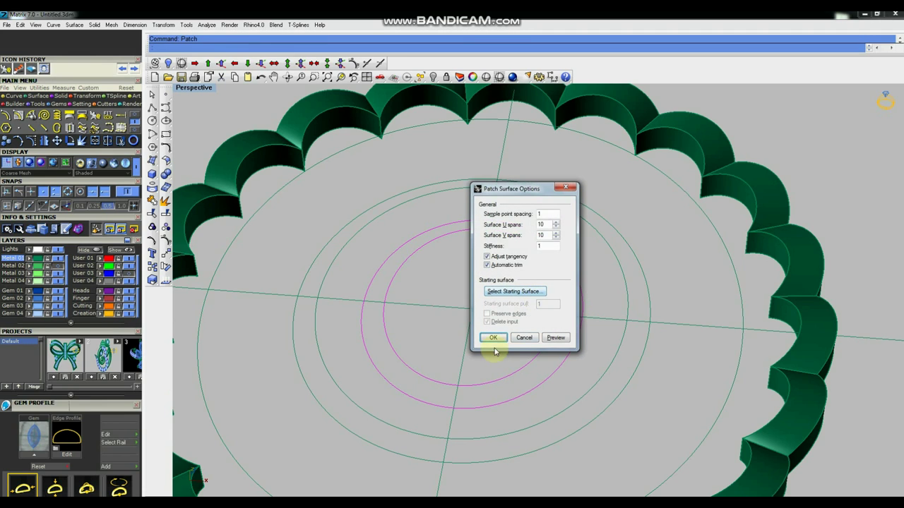
{"action": "left_click", "coordinate": [491, 337]}
{"action": "left_click", "coordinate": [152, 204]}
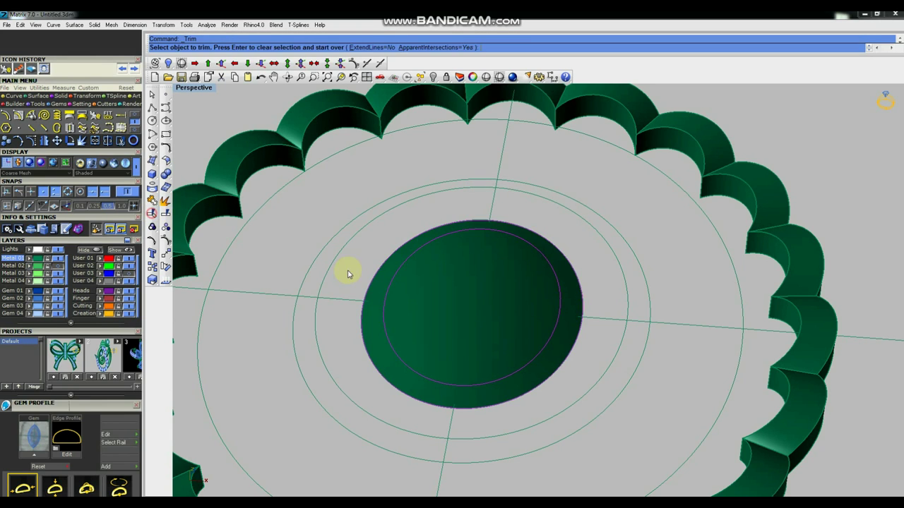
{"action": "left_click", "coordinate": [442, 297]}
{"action": "key", "text": "Return"}
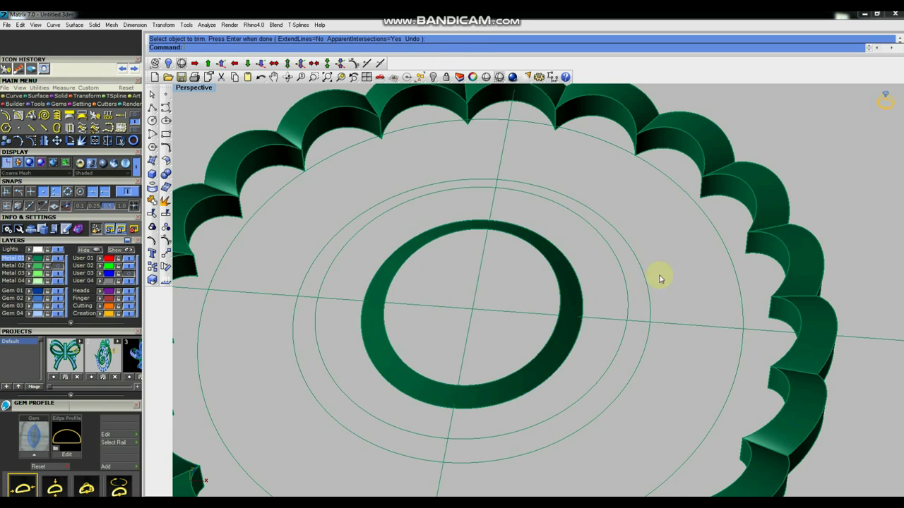
Step: Patch and trim the next pair of circles into a second flat ring
{"action": "left_click_drag", "start_coordinate": [618, 296], "coordinate": [610, 281]}
{"action": "key", "text": "Return"}
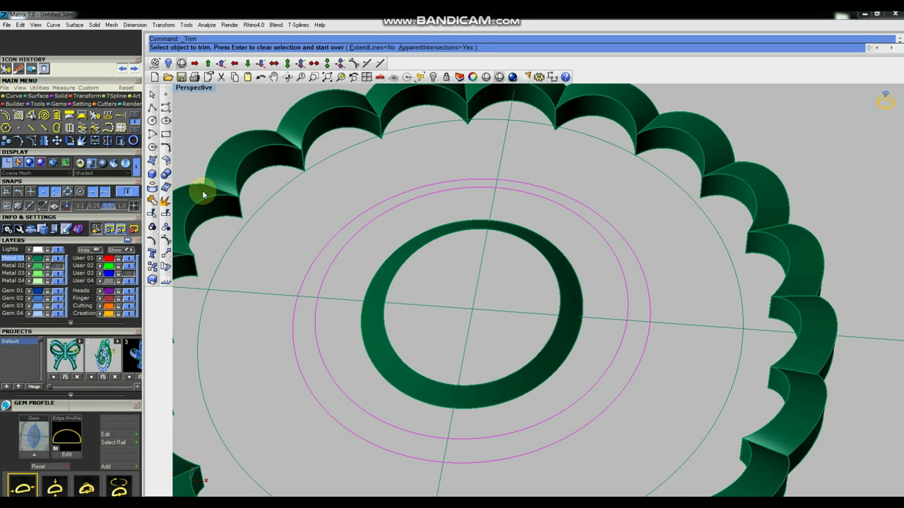
{"action": "right_click", "coordinate": [494, 262]}
{"action": "type", "text": "Pat"}
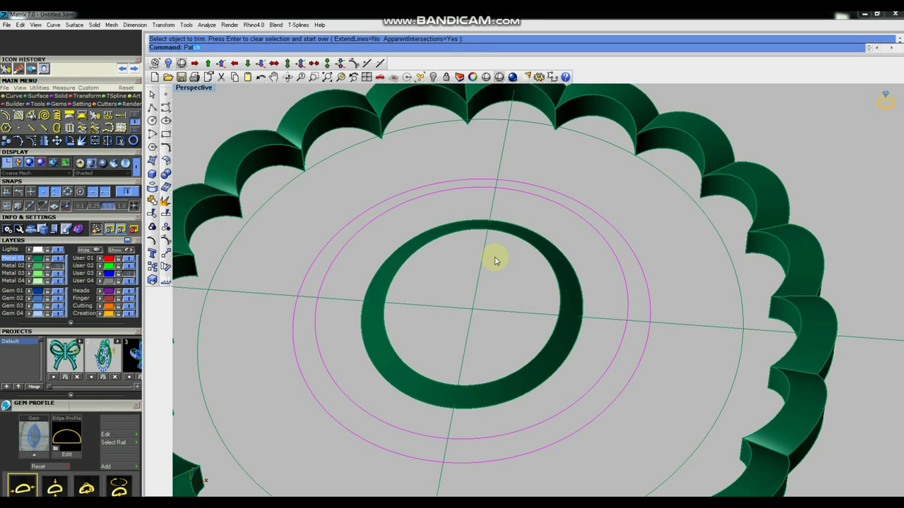
{"action": "key", "text": "Return"}
{"action": "key", "text": "Return"}
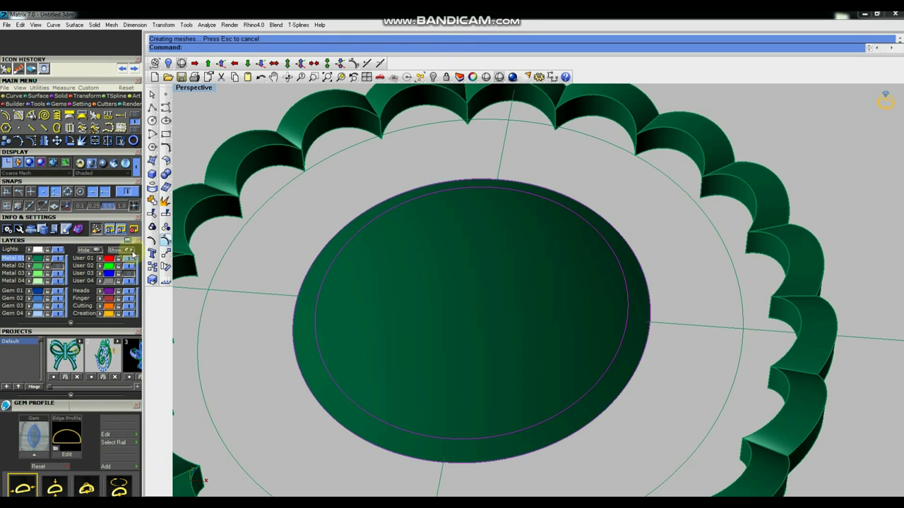
{"action": "left_click", "coordinate": [152, 214]}
{"action": "left_click", "coordinate": [494, 301]}
{"action": "mouse_move", "coordinate": [500, 303]}
{"action": "right_mouse_down"}
{"action": "mouse_move", "coordinate": [586, 300]}
{"action": "mouse_move", "coordinate": [558, 264]}
{"action": "mouse_move", "coordinate": [589, 250]}
{"action": "mouse_move", "coordinate": [612, 284]}
{"action": "right_mouse_up"}
{"action": "scroll", "coordinate": [533, 326], "scroll_direction": "up", "scroll_amount": 2}
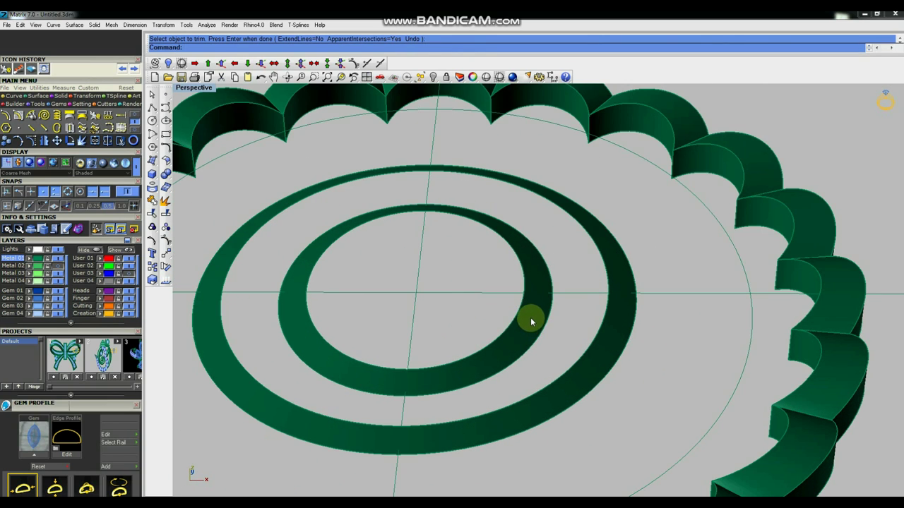
{"action": "left_click", "coordinate": [531, 321]}
{"action": "scroll", "coordinate": [610, 357], "scroll_direction": "down", "scroll_amount": 4}
{"action": "right_click_drag", "start_coordinate": [535, 357], "coordinate": [484, 267]}
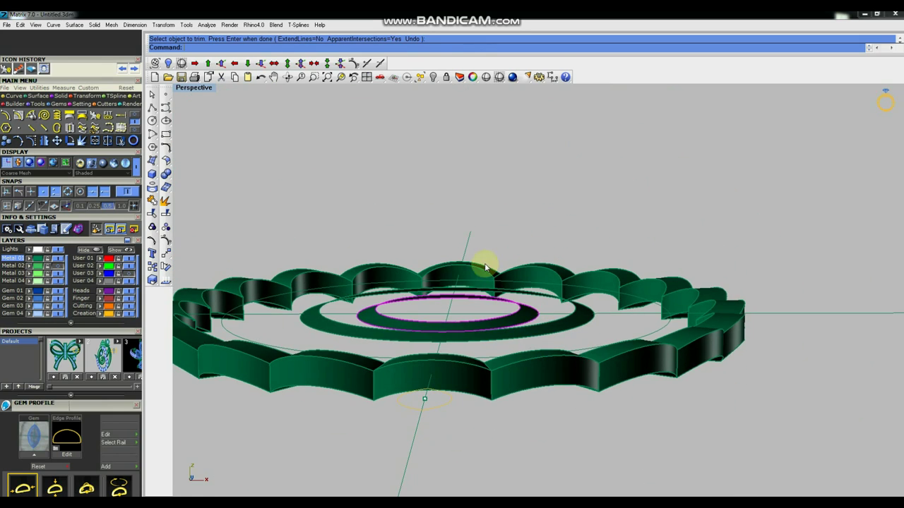
Step: Move the inner ring upward
{"action": "left_click", "coordinate": [221, 62]}
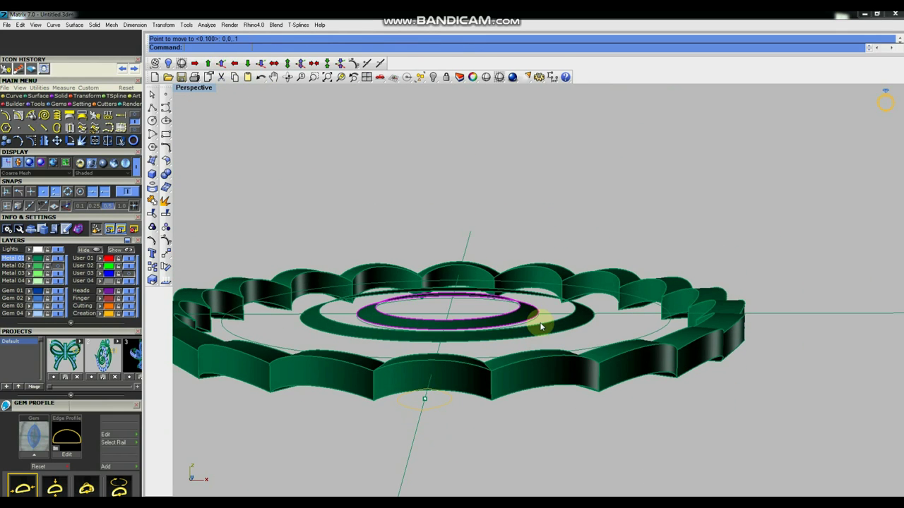
{"action": "key", "text": "alt+Page_Up"}
{"action": "key", "text": "alt+Page_Up"}
{"action": "key", "text": "alt+Page_Up"}
{"action": "key", "text": "alt+Page_Up"}
{"action": "key", "text": "alt+Page_Up"}
{"action": "key", "text": "alt+Page_Up"}
{"action": "mouse_move", "coordinate": [543, 323]}
{"action": "right_mouse_down"}
{"action": "mouse_move", "coordinate": [551, 305]}
{"action": "mouse_move", "coordinate": [524, 315]}
{"action": "right_mouse_up"}
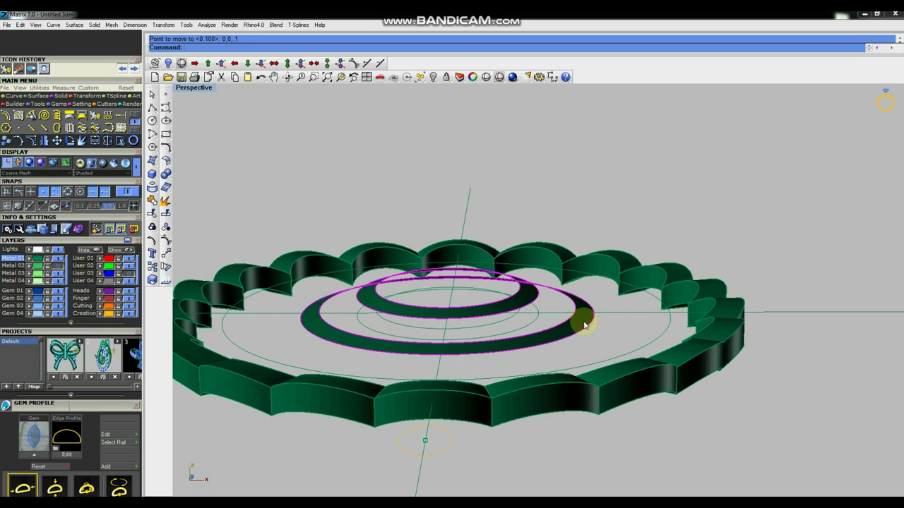
Step: Extrude both ring surfaces by -2 into solid tiers and delete the leftover curves
{"action": "left_click", "coordinate": [152, 175]}
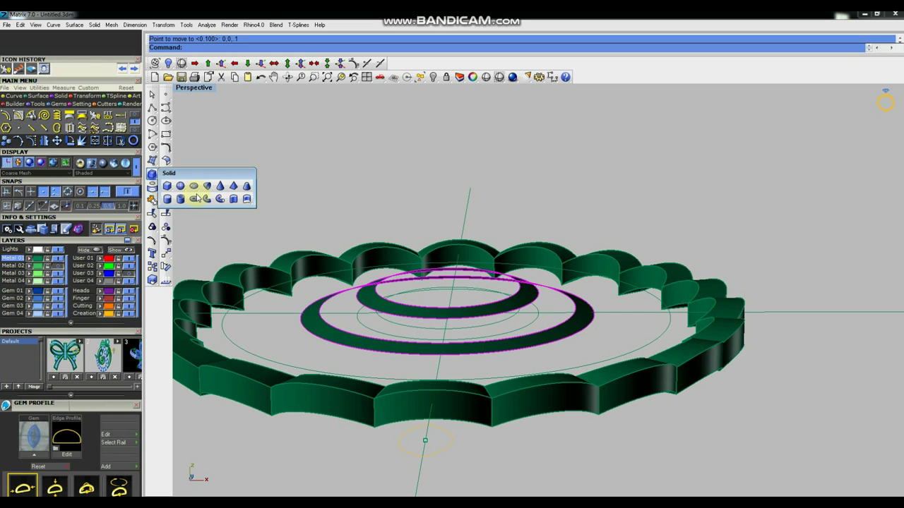
{"action": "left_click", "coordinate": [246, 200]}
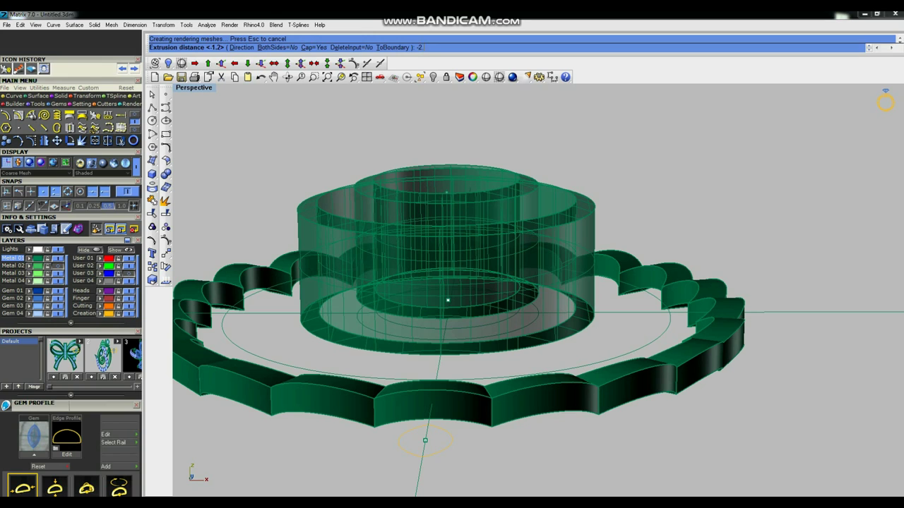
{"action": "key", "text": "Return"}
{"action": "key", "text": "Delete"}
{"action": "mouse_move", "coordinate": [401, 184]}
{"action": "right_mouse_down"}
{"action": "mouse_move", "coordinate": [459, 238]}
{"action": "mouse_move", "coordinate": [428, 219]}
{"action": "mouse_move", "coordinate": [435, 195]}
{"action": "mouse_move", "coordinate": [424, 262]}
{"action": "right_mouse_up"}
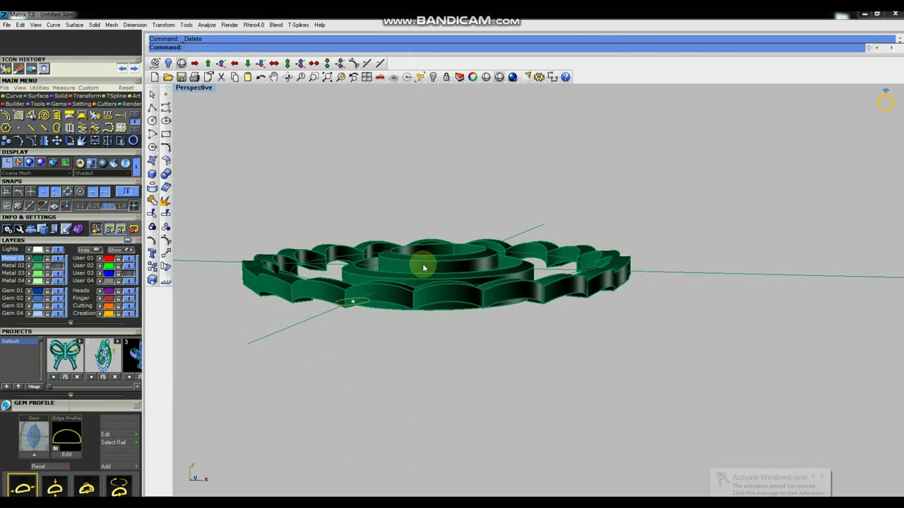
Step: Orbit the view to look down on the oval rings from above
{"action": "scroll", "coordinate": [424, 262], "scroll_direction": "up", "scroll_amount": 2}
{"action": "left_click", "coordinate": [821, 478]}
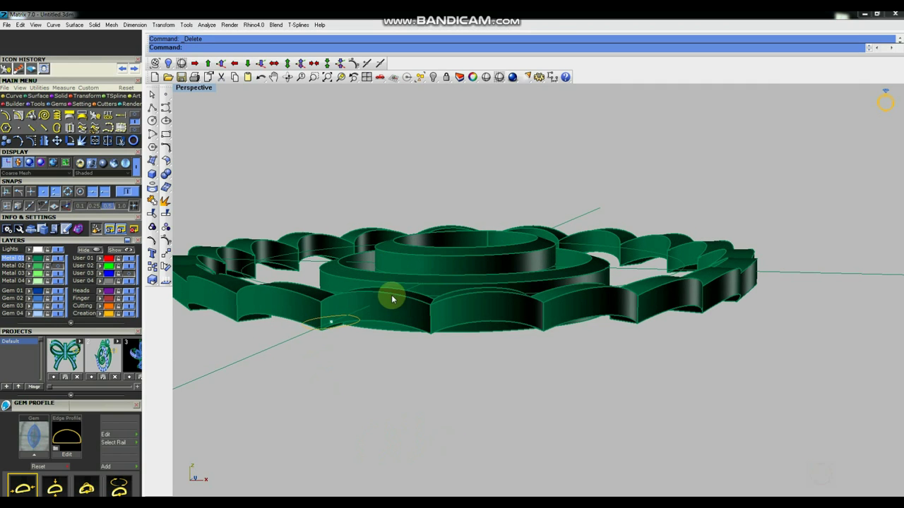
{"action": "right_click_drag", "start_coordinate": [389, 297], "coordinate": [429, 289]}
{"action": "scroll", "coordinate": [430, 289], "scroll_direction": "up", "scroll_amount": 2}
{"action": "mouse_move", "coordinate": [476, 258]}
{"action": "right_mouse_down"}
{"action": "mouse_move", "coordinate": [405, 273]}
{"action": "mouse_move", "coordinate": [345, 269]}
{"action": "right_mouse_up"}
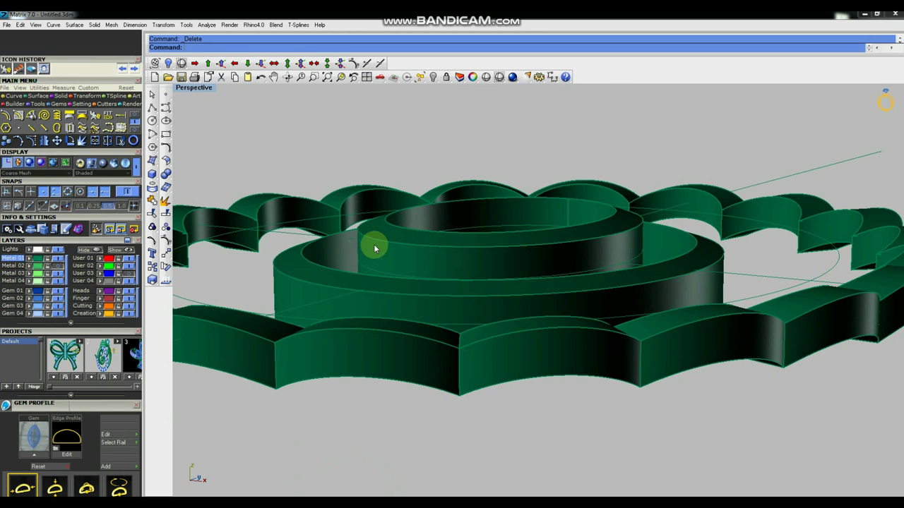
{"action": "scroll", "coordinate": [434, 242], "scroll_direction": "down", "scroll_amount": 2}
{"action": "right_click_drag", "start_coordinate": [434, 242], "coordinate": [458, 262]}
{"action": "scroll", "coordinate": [470, 268], "scroll_direction": "up", "scroll_amount": 1}
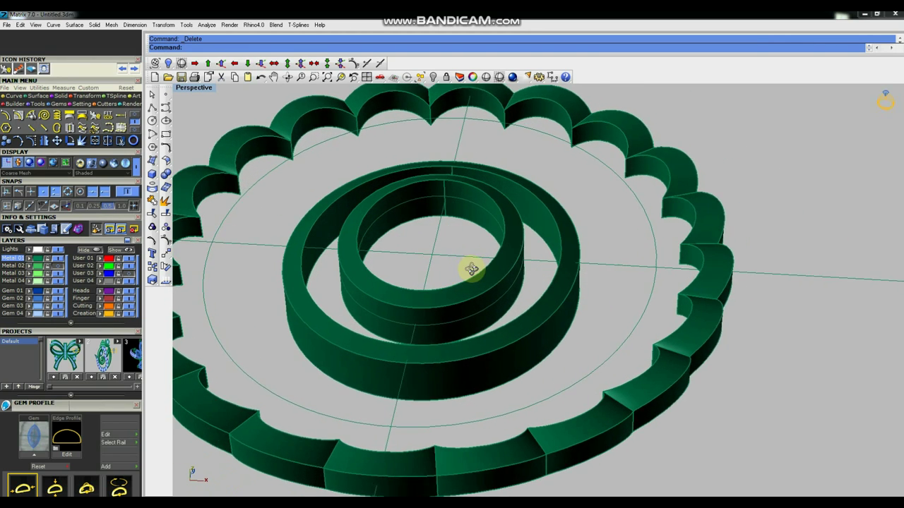
{"action": "scroll", "coordinate": [531, 297], "scroll_direction": "up", "scroll_amount": 2}
{"action": "scroll", "coordinate": [531, 296], "scroll_direction": "down", "scroll_amount": 1}
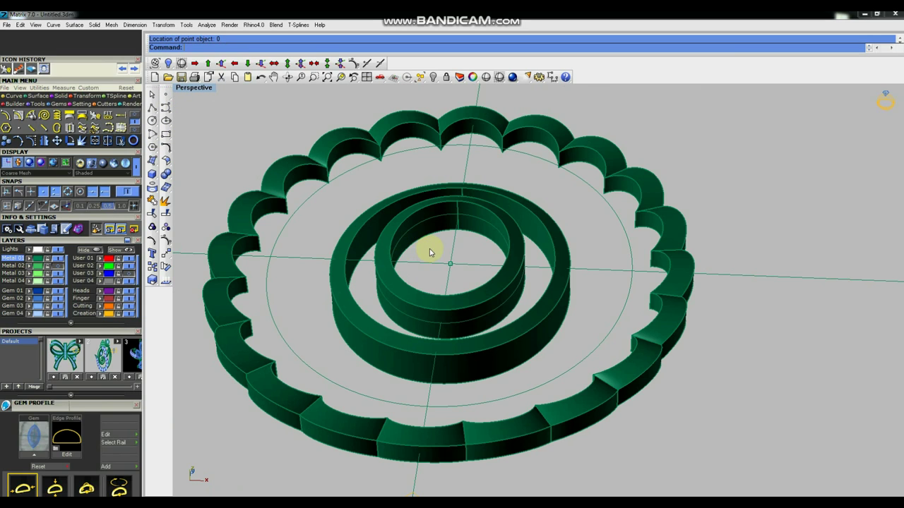
{"action": "left_click", "coordinate": [508, 281]}
{"action": "left_click", "coordinate": [593, 316]}
{"action": "mouse_move", "coordinate": [521, 228]}
{"action": "right_mouse_down"}
{"action": "mouse_move", "coordinate": [502, 247]}
{"action": "mouse_move", "coordinate": [468, 226]}
{"action": "mouse_move", "coordinate": [501, 282]}
{"action": "mouse_move", "coordinate": [544, 200]}
{"action": "right_mouse_up"}
{"action": "mouse_move", "coordinate": [434, 307]}
{"action": "right_mouse_down"}
{"action": "mouse_move", "coordinate": [498, 272]}
{"action": "mouse_move", "coordinate": [494, 181]}
{"action": "right_mouse_up"}
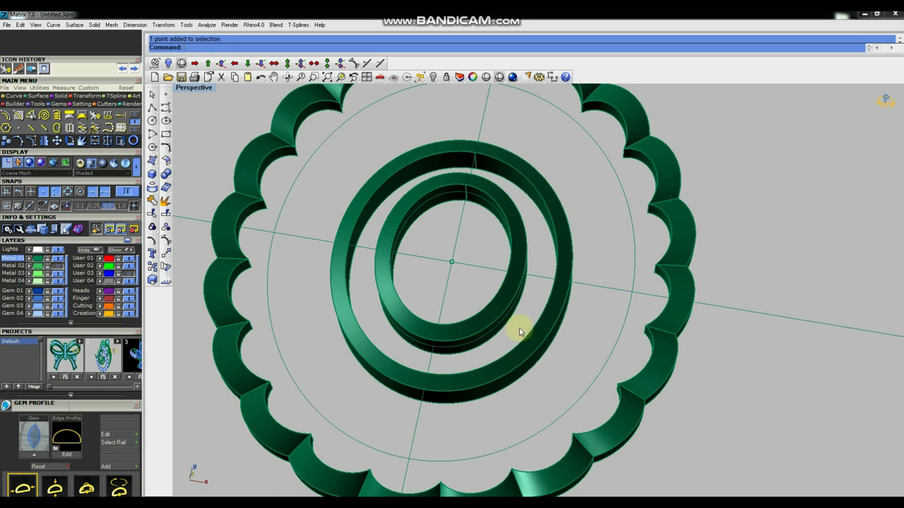
{"action": "scroll", "coordinate": [519, 331], "scroll_direction": "down", "scroll_amount": 3}
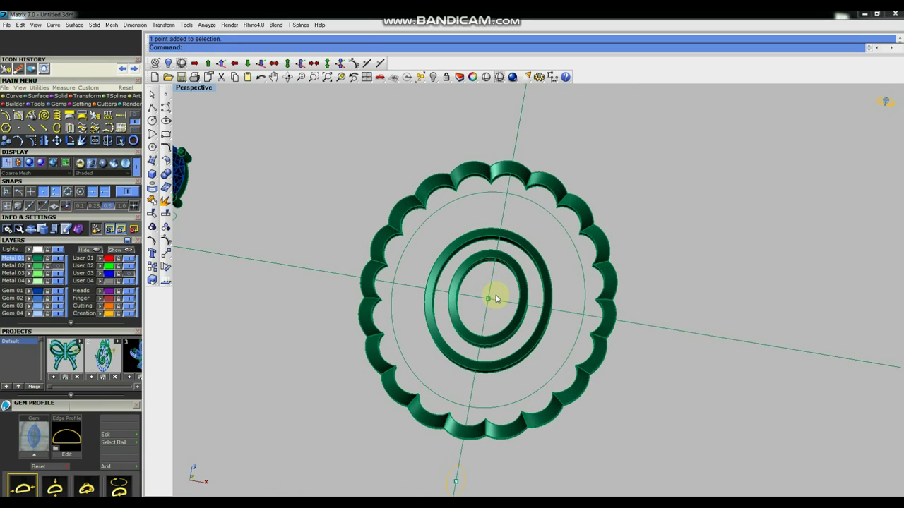
Step: Maximize the Top view and draw a default-size box beside the frame
{"action": "key", "text": "ctrl+F1"}
{"action": "left_click", "coordinate": [152, 173]}
{"action": "left_click", "coordinate": [374, 357]}
{"action": "key", "text": "Return"}
{"action": "key", "text": "Return"}
{"action": "key", "text": "Return"}
{"action": "scroll", "coordinate": [380, 355], "scroll_direction": "up", "scroll_amount": 3}
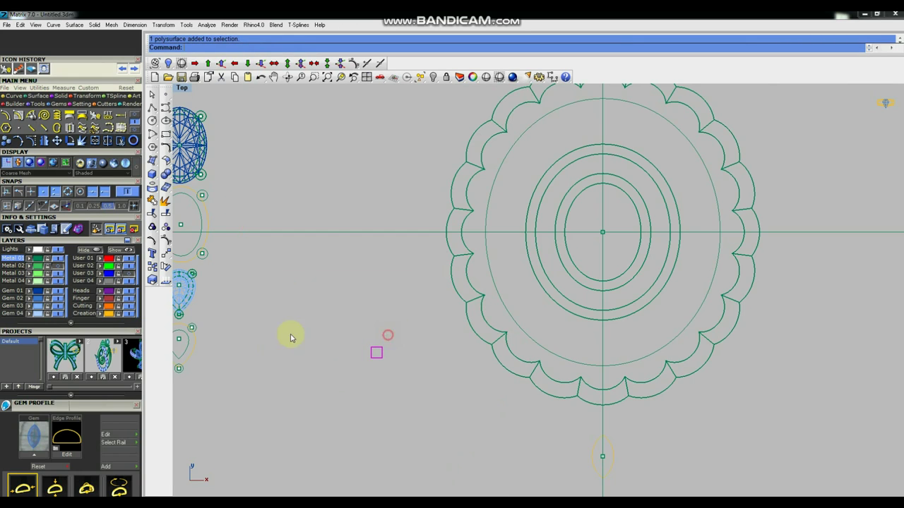
Step: Move the box onto the top of the inner oval ring, then return to shaded Perspective
{"action": "left_click", "coordinate": [165, 254]}
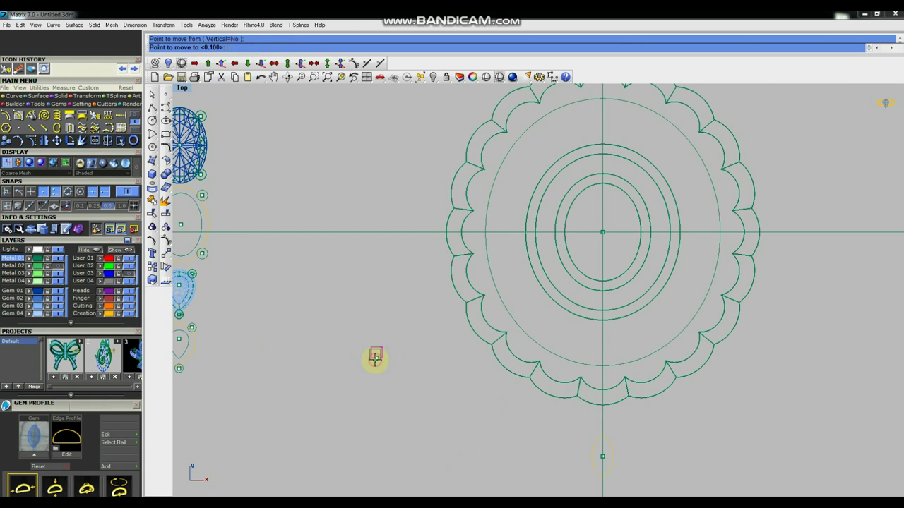
{"action": "scroll", "coordinate": [600, 233], "scroll_direction": "up", "scroll_amount": 3}
{"action": "left_click", "coordinate": [165, 254]}
{"action": "left_click", "coordinate": [331, 293]}
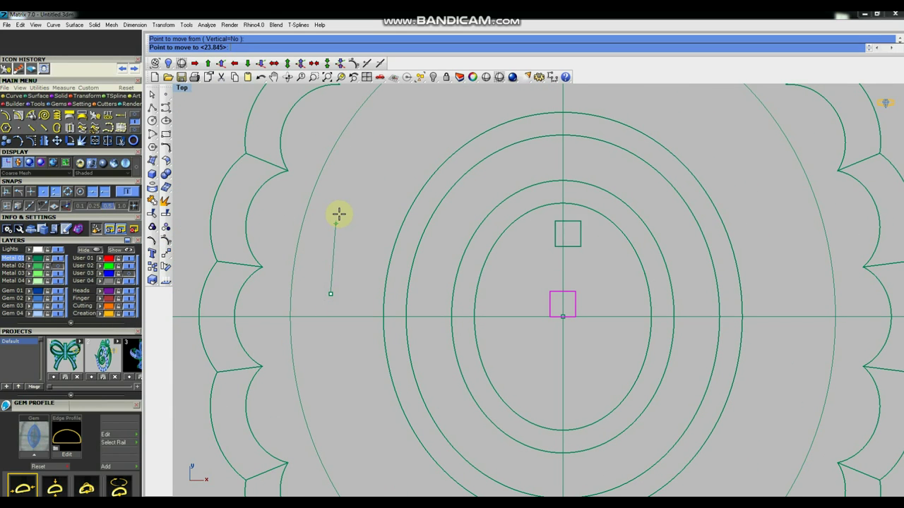
{"action": "left_click", "coordinate": [339, 171]}
{"action": "left_click", "coordinate": [356, 263]}
{"action": "left_click", "coordinate": [356, 254]}
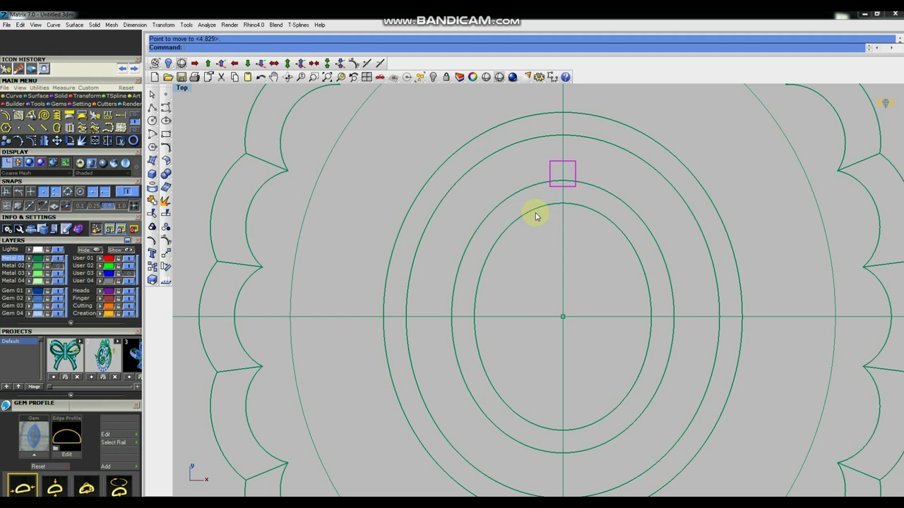
{"action": "key", "text": "ctrl+F4"}
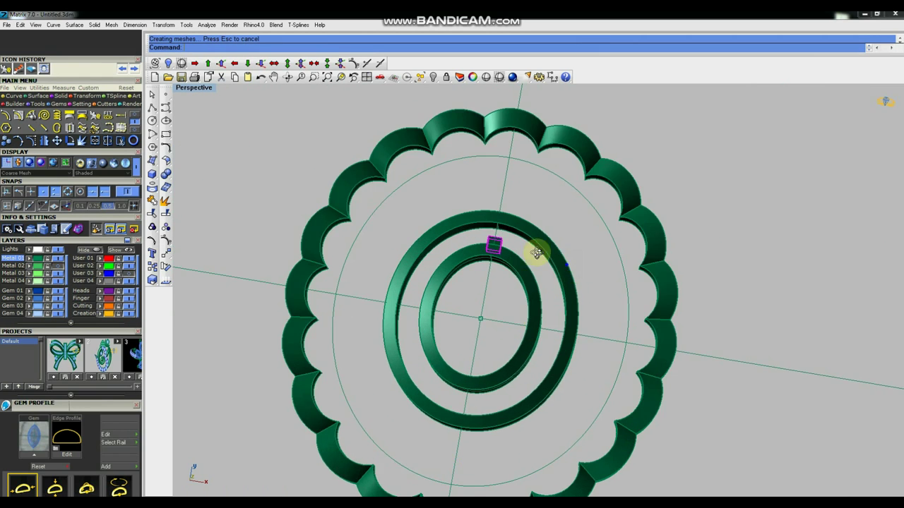
{"action": "scroll", "coordinate": [484, 226], "scroll_direction": "up", "scroll_amount": 2}
{"action": "scroll", "coordinate": [537, 237], "scroll_direction": "up", "scroll_amount": 2}
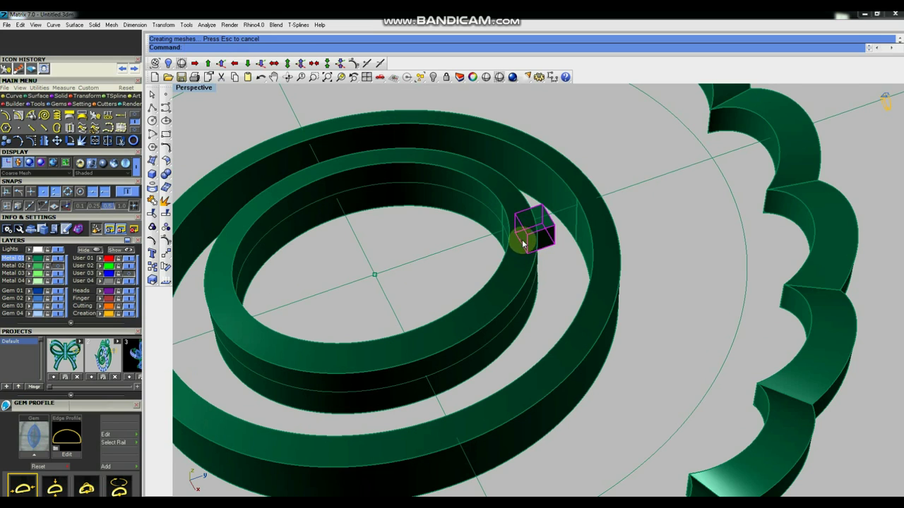
Step: Stretch a copy of the box toward the outer ring with Scale1D
{"action": "scroll", "coordinate": [541, 242], "scroll_direction": "up", "scroll_amount": 1}
{"action": "scroll", "coordinate": [549, 250], "scroll_direction": "up", "scroll_amount": 1}
{"action": "scroll", "coordinate": [548, 252], "scroll_direction": "up", "scroll_amount": 1}
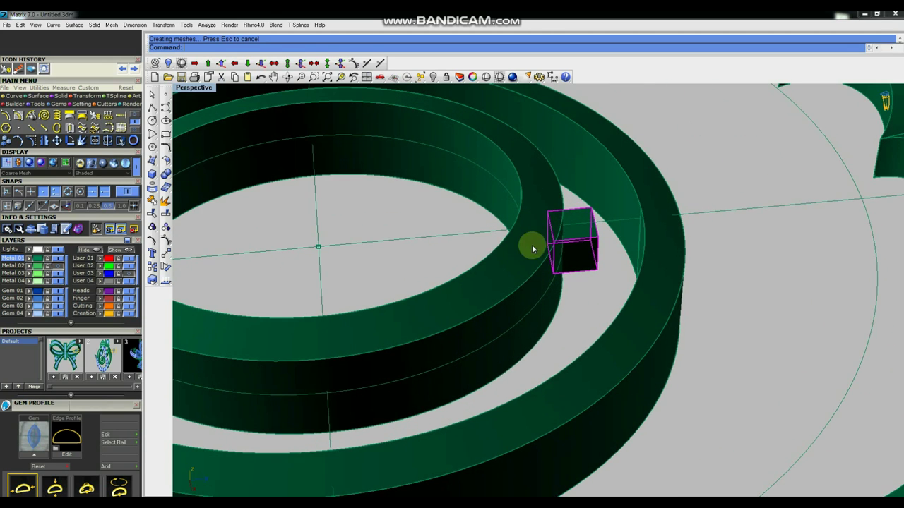
{"action": "left_click", "coordinate": [84, 96]}
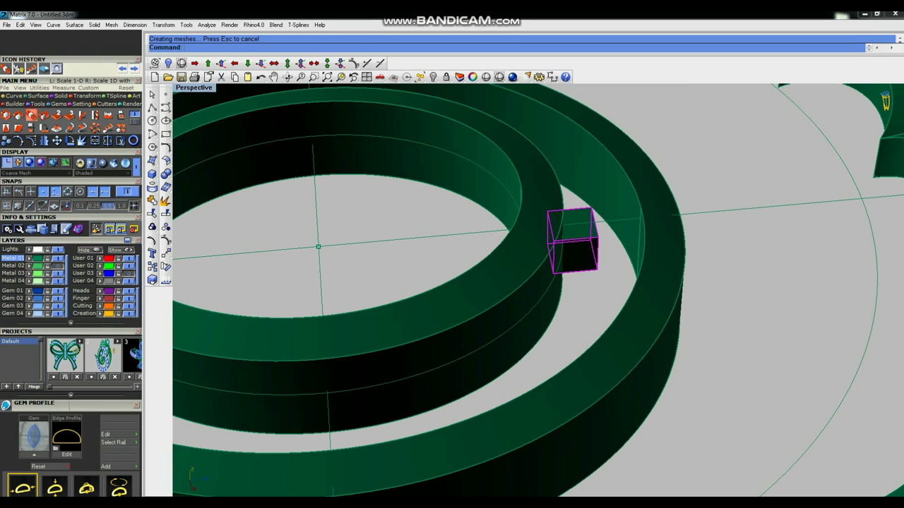
{"action": "left_click", "coordinate": [32, 113]}
{"action": "scroll", "coordinate": [545, 269], "scroll_direction": "up", "scroll_amount": 2}
{"action": "scroll", "coordinate": [561, 279], "scroll_direction": "up", "scroll_amount": 2}
{"action": "left_click", "coordinate": [564, 280]}
{"action": "left_click", "coordinate": [639, 271]}
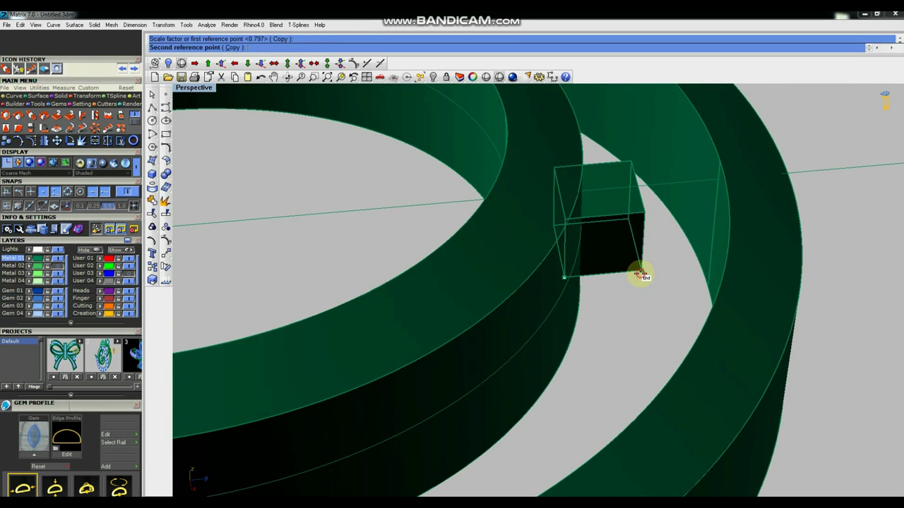
{"action": "left_click", "coordinate": [735, 259]}
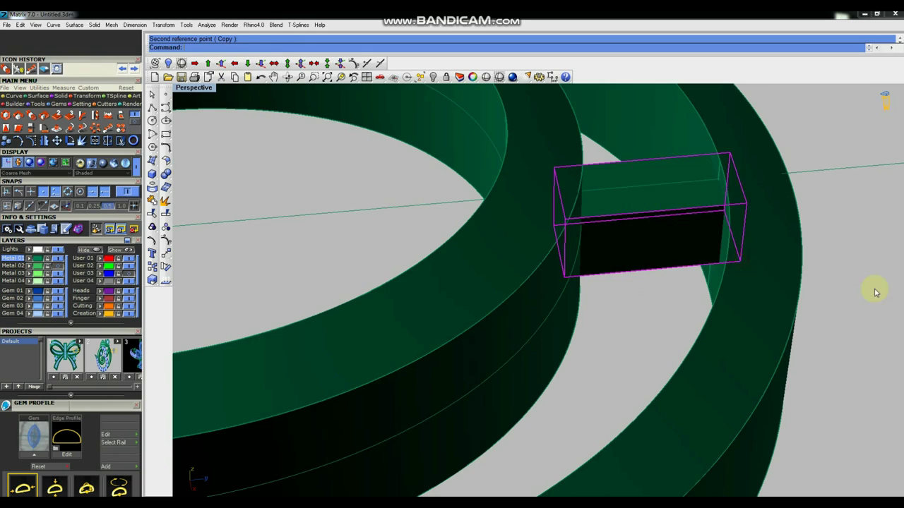
{"action": "mouse_move", "coordinate": [577, 245]}
{"action": "right_mouse_down"}
{"action": "mouse_move", "coordinate": [563, 216]}
{"action": "mouse_move", "coordinate": [612, 195]}
{"action": "mouse_move", "coordinate": [642, 204]}
{"action": "mouse_move", "coordinate": [619, 207]}
{"action": "right_mouse_up"}
Step: Rotate a copy of the box in 3D to tilt it between the rings
{"action": "left_click", "coordinate": [616, 281]}
{"action": "right_click_drag", "start_coordinate": [548, 272], "coordinate": [413, 296]}
{"action": "left_click", "coordinate": [166, 266]}
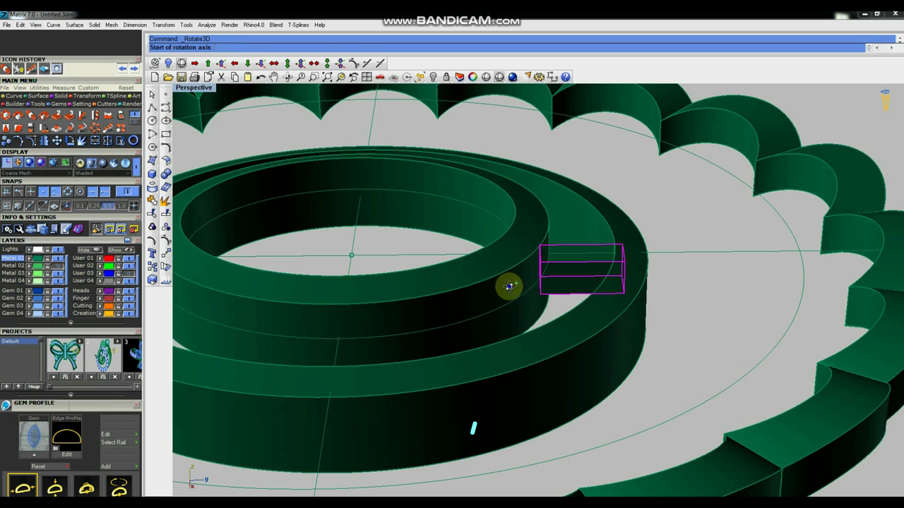
{"action": "right_click_drag", "start_coordinate": [509, 287], "coordinate": [555, 254]}
{"action": "scroll", "coordinate": [555, 255], "scroll_direction": "up", "scroll_amount": 3}
{"action": "left_click", "coordinate": [563, 236]}
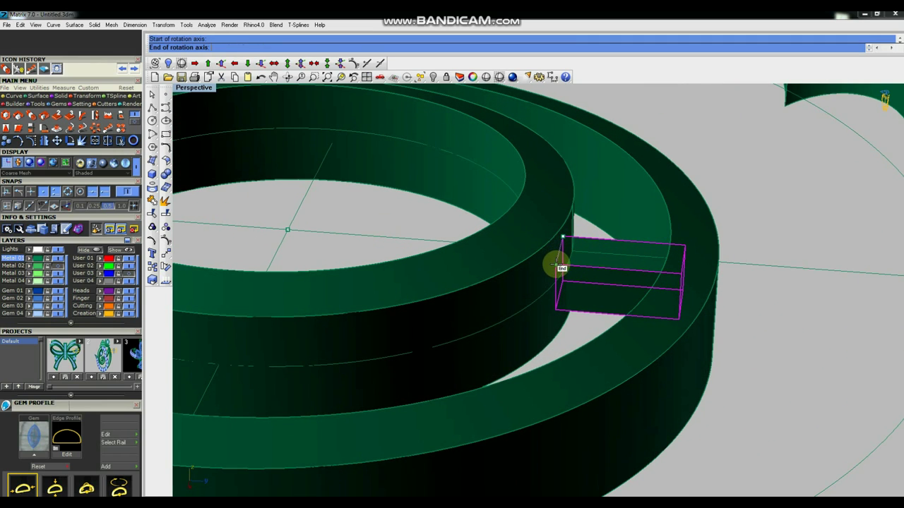
{"action": "left_click", "coordinate": [557, 267]}
{"action": "scroll", "coordinate": [558, 267], "scroll_direction": "down", "scroll_amount": 2}
{"action": "scroll", "coordinate": [558, 267], "scroll_direction": "down", "scroll_amount": 2}
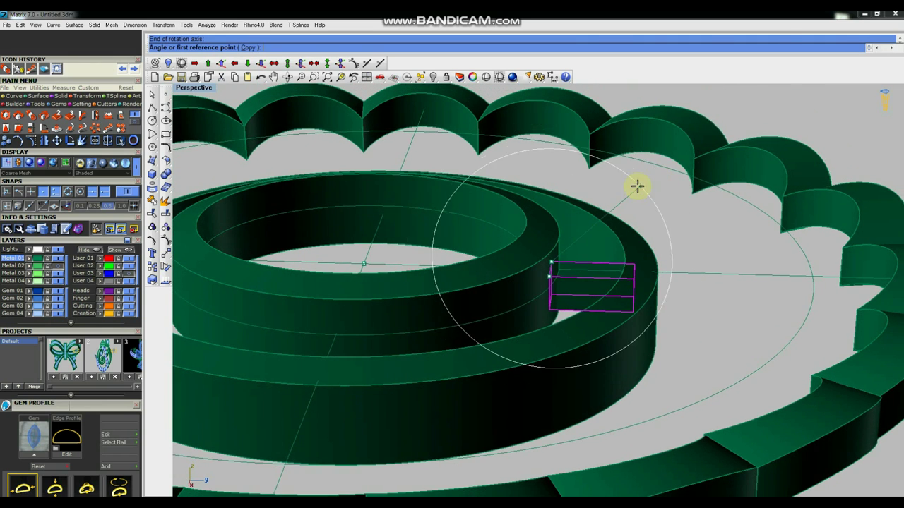
{"action": "left_click", "coordinate": [636, 186]}
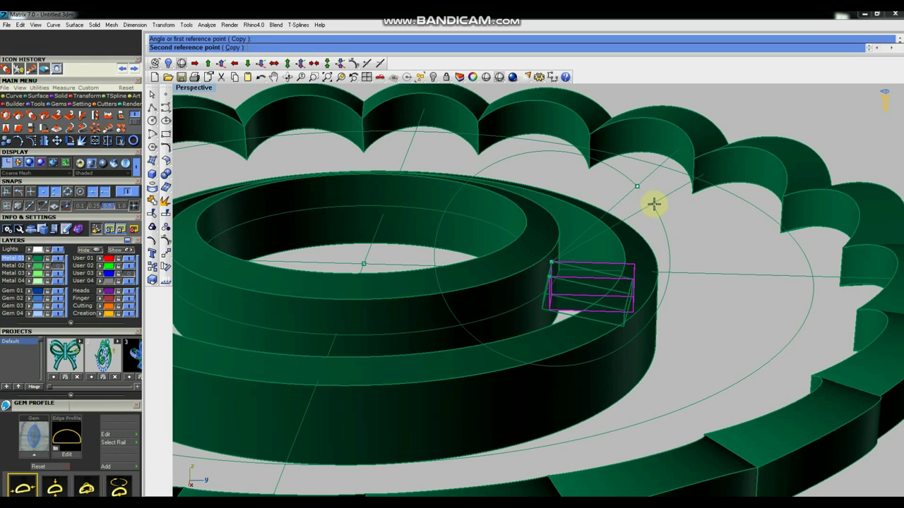
{"action": "left_click", "coordinate": [656, 208]}
{"action": "scroll", "coordinate": [595, 253], "scroll_direction": "up", "scroll_amount": 2}
{"action": "mouse_move", "coordinate": [595, 253]}
{"action": "right_mouse_down"}
{"action": "mouse_move", "coordinate": [605, 246]}
{"action": "mouse_move", "coordinate": [601, 228]}
{"action": "mouse_move", "coordinate": [563, 238]}
{"action": "mouse_move", "coordinate": [555, 296]}
{"action": "right_mouse_up"}
Step: Move the box down by 0,0,-1 to bridge the ring walls
{"action": "left_click", "coordinate": [555, 296]}
{"action": "left_click", "coordinate": [260, 68]}
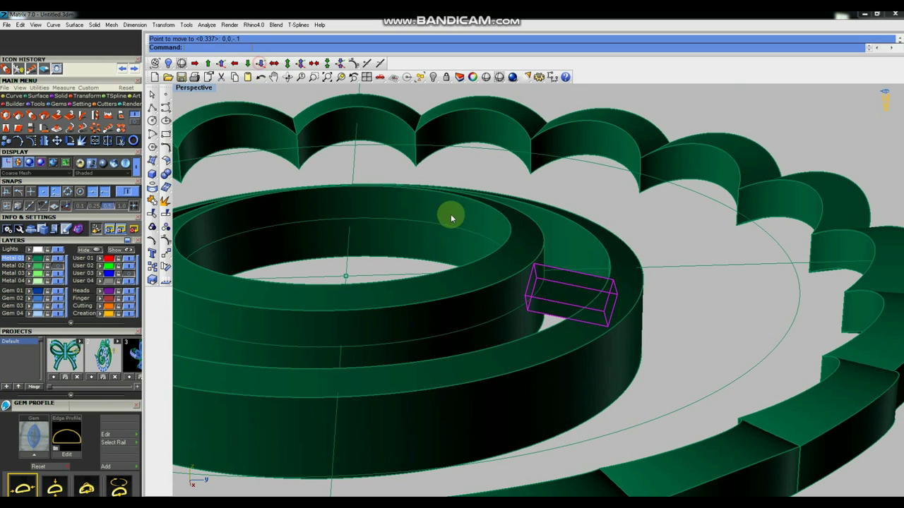
{"action": "right_click_drag", "start_coordinate": [638, 304], "coordinate": [649, 287]}
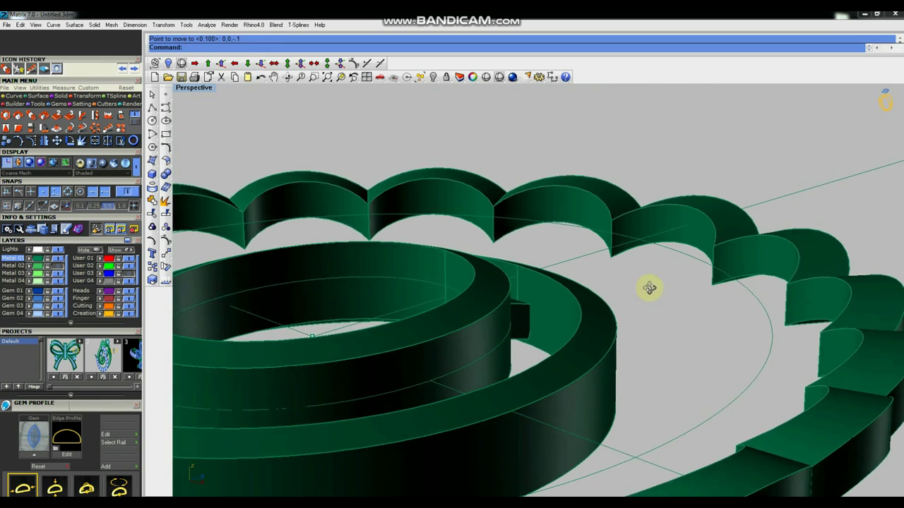
{"action": "scroll", "coordinate": [589, 299], "scroll_direction": "up", "scroll_amount": 3}
{"action": "left_click", "coordinate": [536, 266]}
{"action": "scroll", "coordinate": [536, 266], "scroll_direction": "up", "scroll_amount": 3}
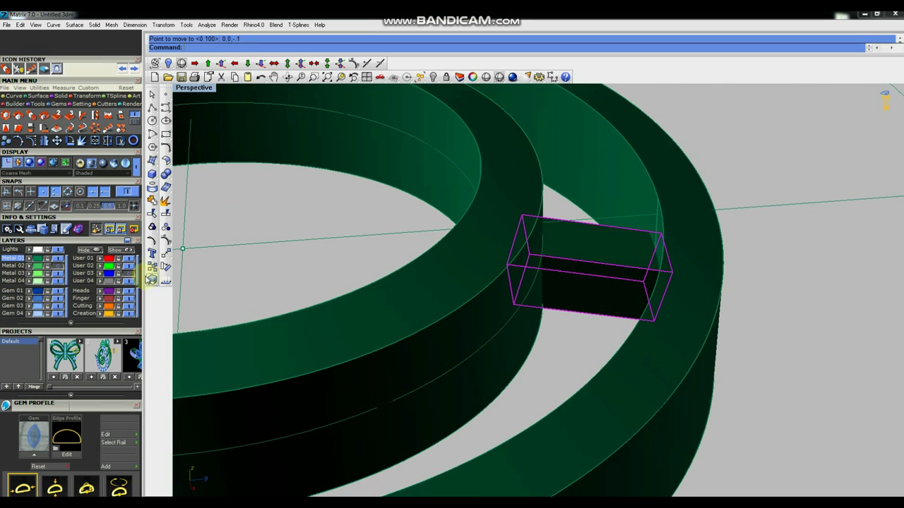
Step: Stretch the box with Scale 1-D so the bar reaches across to the outer ring
{"action": "left_click", "coordinate": [32, 115]}
{"action": "left_click", "coordinate": [514, 305]}
{"action": "left_click", "coordinate": [651, 319]}
{"action": "left_click", "coordinate": [662, 321]}
{"action": "left_click", "coordinate": [802, 346]}
{"action": "scroll", "coordinate": [763, 289], "scroll_direction": "down", "scroll_amount": 3}
{"action": "scroll", "coordinate": [696, 323], "scroll_direction": "up", "scroll_amount": 3}
Step: Chamfer the bar's edge with a 0.3 distance using ChamferEdge
{"action": "left_click", "coordinate": [168, 175]}
{"action": "left_click", "coordinate": [191, 208]}
{"action": "type", "text": "3"}
{"action": "key", "text": "Return"}
{"action": "left_click", "coordinate": [633, 245]}
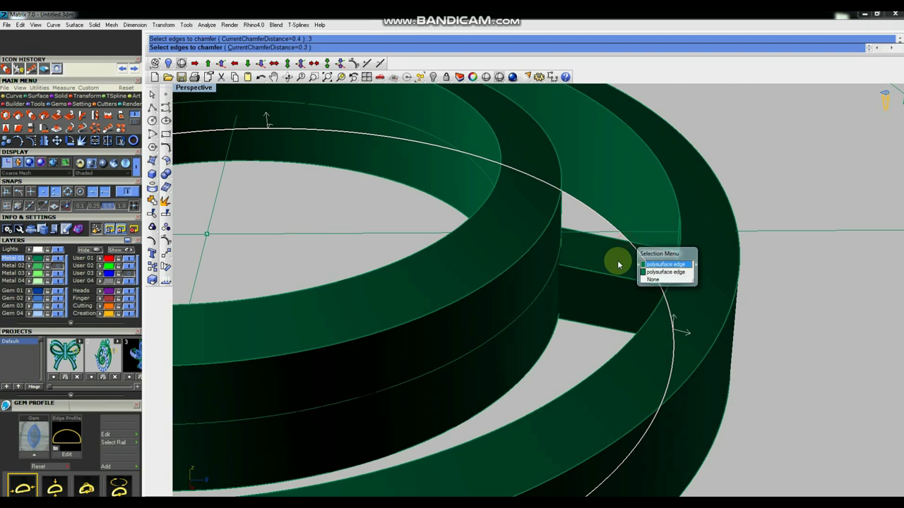
{"action": "key", "text": "Return"}
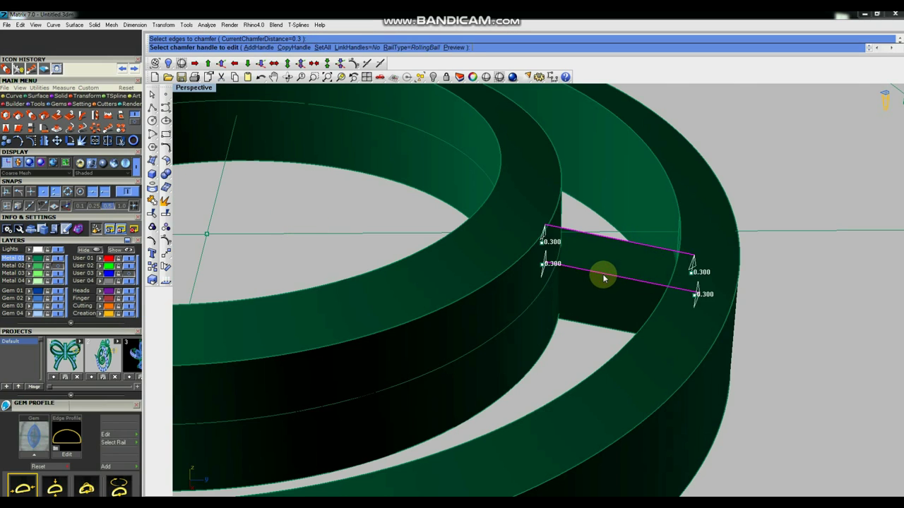
{"action": "key", "text": "Return"}
{"action": "scroll", "coordinate": [602, 275], "scroll_direction": "down", "scroll_amount": 2}
{"action": "scroll", "coordinate": [602, 275], "scroll_direction": "down", "scroll_amount": 2}
Step: Orbit and tilt the view to inspect the chamfered bridge bar from near top-down
{"action": "right_click_drag", "start_coordinate": [598, 300], "coordinate": [656, 252]}
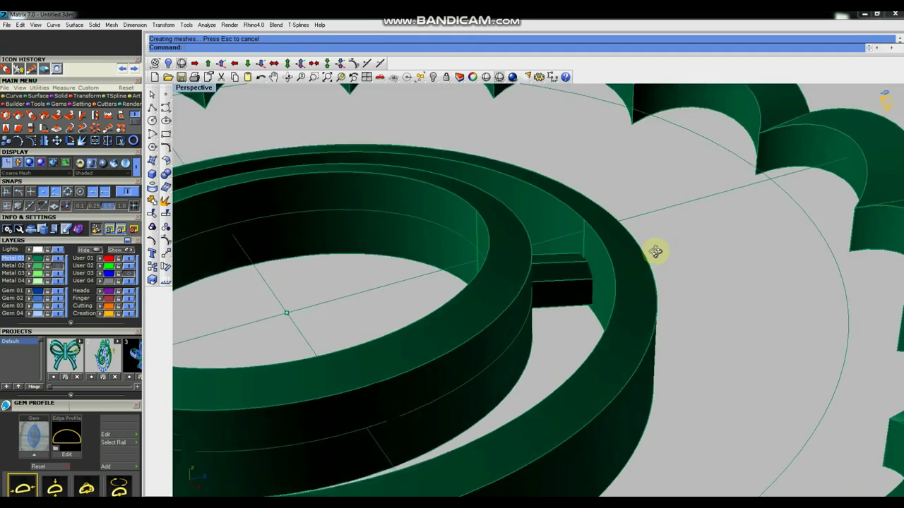
{"action": "scroll", "coordinate": [544, 283], "scroll_direction": "down", "scroll_amount": 3}
{"action": "scroll", "coordinate": [569, 282], "scroll_direction": "up", "scroll_amount": 4}
{"action": "left_click", "coordinate": [569, 282]}
{"action": "scroll", "coordinate": [504, 228], "scroll_direction": "down", "scroll_amount": 3}
{"action": "mouse_move", "coordinate": [504, 228]}
{"action": "right_mouse_down"}
{"action": "mouse_move", "coordinate": [541, 289]}
{"action": "mouse_move", "coordinate": [496, 224]}
{"action": "right_mouse_up"}
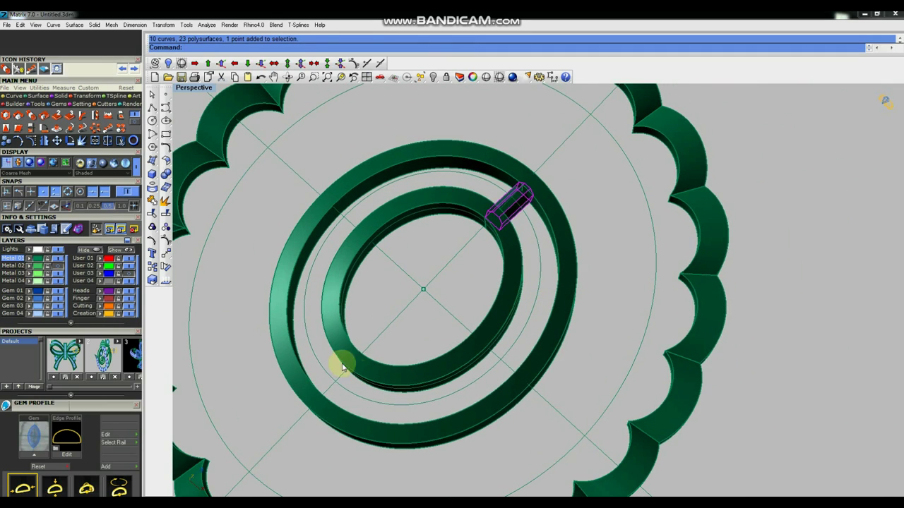
{"action": "scroll", "coordinate": [420, 252], "scroll_direction": "down", "scroll_amount": 3}
{"action": "scroll", "coordinate": [506, 284], "scroll_direction": "down", "scroll_amount": 2}
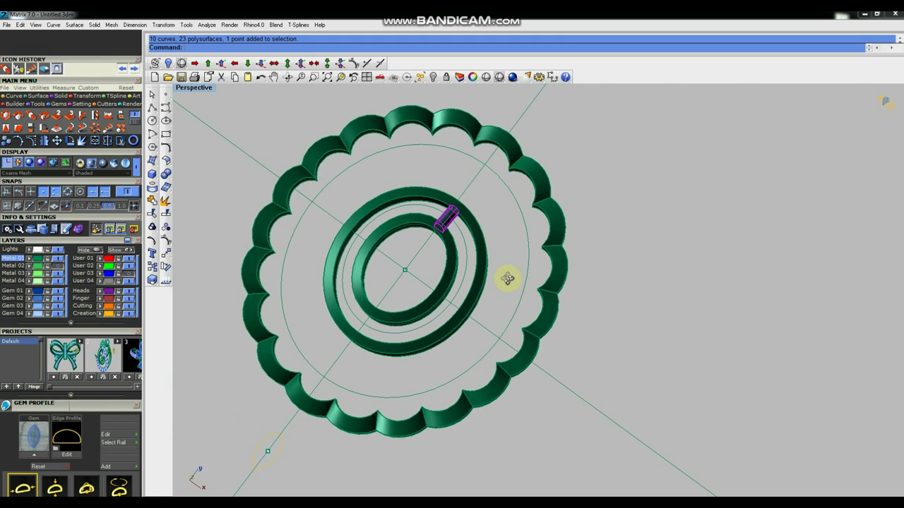
{"action": "scroll", "coordinate": [487, 273], "scroll_direction": "up", "scroll_amount": 3}
{"action": "scroll", "coordinate": [464, 279], "scroll_direction": "up", "scroll_amount": 2}
Step: Undo the accidental deletion of the construction circle between the rings
{"action": "left_click", "coordinate": [464, 281]}
{"action": "key", "text": "Delete"}
{"action": "right_click_drag", "start_coordinate": [485, 286], "coordinate": [467, 260]}
{"action": "scroll", "coordinate": [468, 260], "scroll_direction": "up", "scroll_amount": 3}
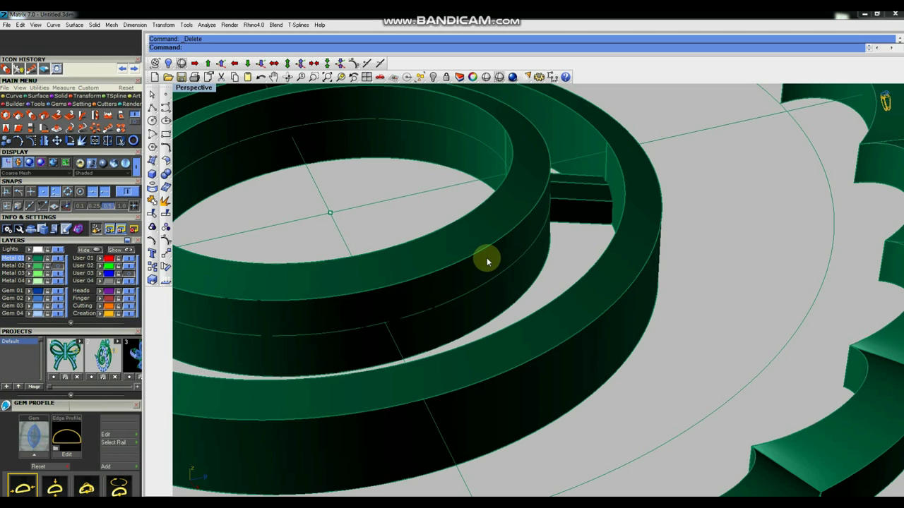
{"action": "scroll", "coordinate": [586, 226], "scroll_direction": "down", "scroll_amount": 2}
{"action": "key", "text": "ctrl+z"}
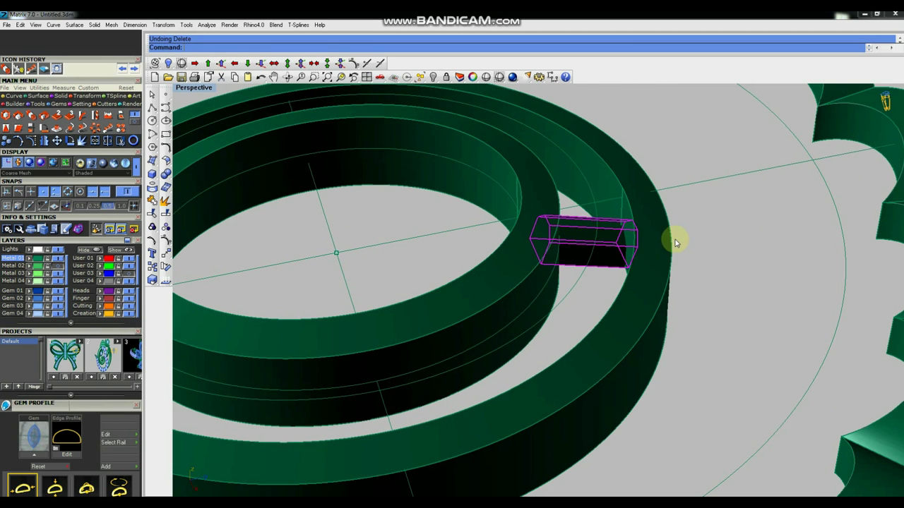
{"action": "right_click_drag", "start_coordinate": [671, 238], "coordinate": [683, 242]}
{"action": "scroll", "coordinate": [682, 242], "scroll_direction": "down", "scroll_amount": 3}
{"action": "right_click_drag", "start_coordinate": [555, 226], "coordinate": [591, 236]}
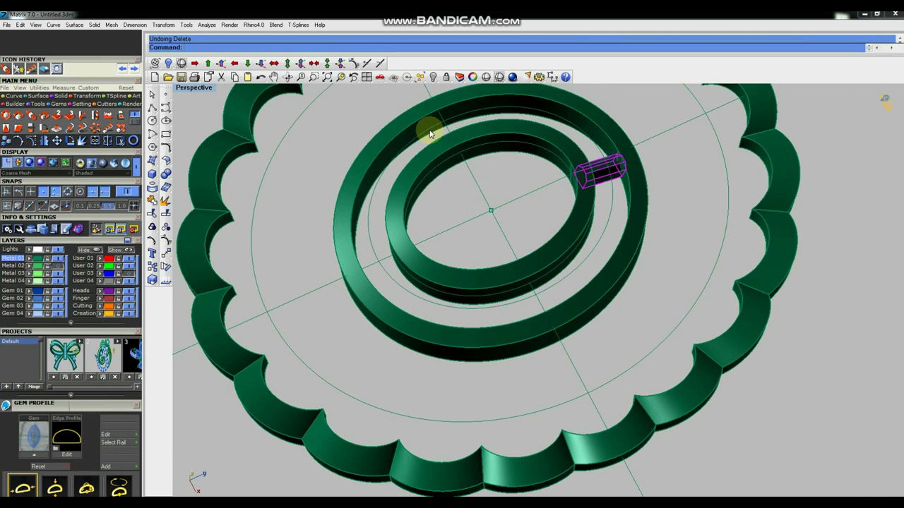
{"action": "scroll", "coordinate": [534, 238], "scroll_direction": "down", "scroll_amount": 2}
{"action": "mouse_move", "coordinate": [534, 238]}
{"action": "right_mouse_down"}
{"action": "mouse_move", "coordinate": [558, 254]}
{"action": "mouse_move", "coordinate": [428, 248]}
{"action": "right_mouse_up"}
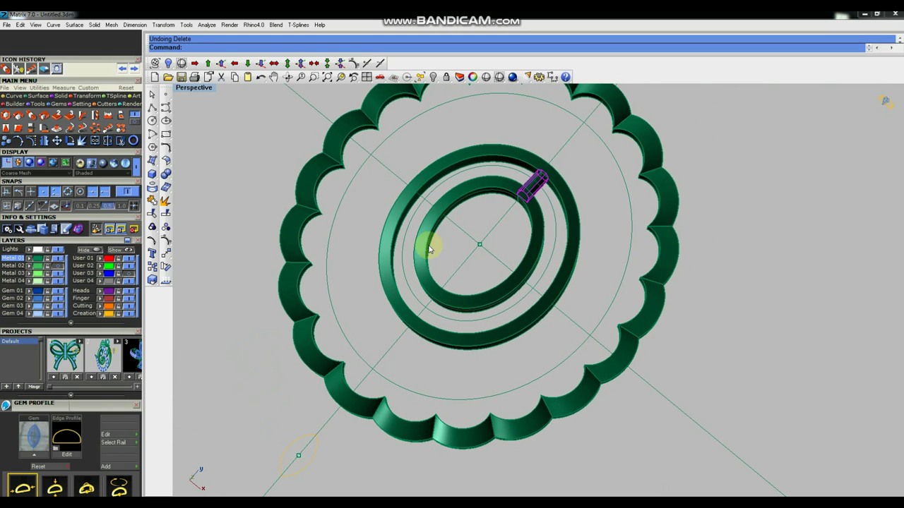
Step: Array the bar along the ring curve as eight spokes
{"action": "left_click", "coordinate": [31, 69]}
{"action": "scroll", "coordinate": [548, 250], "scroll_direction": "up", "scroll_amount": 3}
{"action": "left_click", "coordinate": [555, 256]}
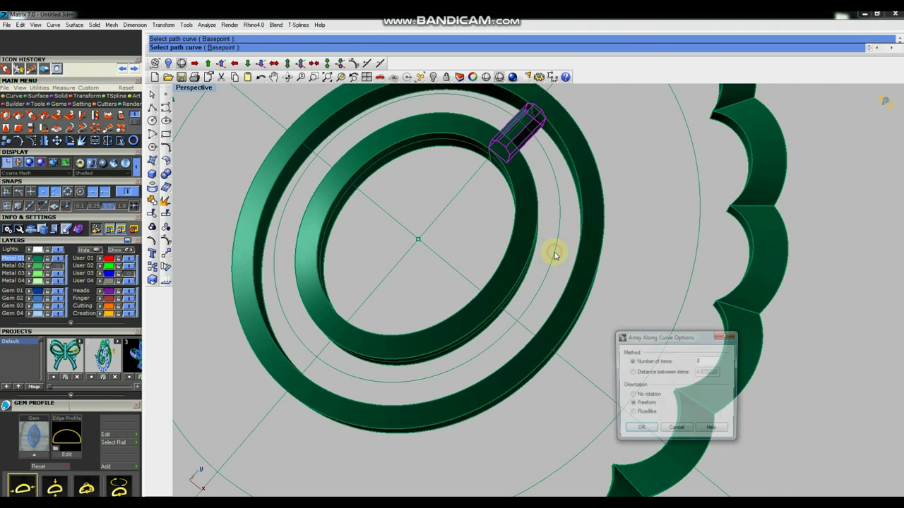
{"action": "left_click", "coordinate": [639, 430]}
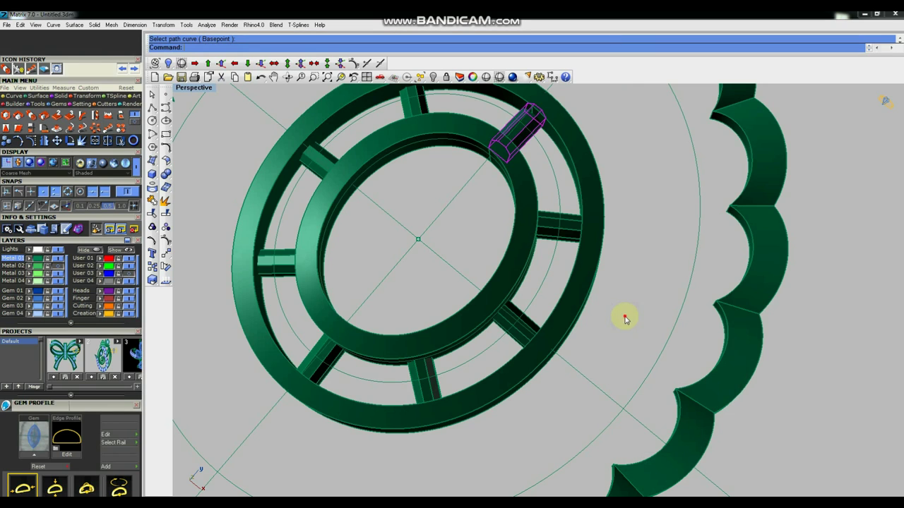
{"action": "scroll", "coordinate": [626, 317], "scroll_direction": "down", "scroll_amount": 3}
{"action": "mouse_move", "coordinate": [625, 317]}
{"action": "right_mouse_down"}
{"action": "mouse_move", "coordinate": [491, 290]}
{"action": "mouse_move", "coordinate": [509, 278]}
{"action": "mouse_move", "coordinate": [517, 233]}
{"action": "mouse_move", "coordinate": [506, 285]}
{"action": "mouse_move", "coordinate": [521, 222]}
{"action": "mouse_move", "coordinate": [561, 363]}
{"action": "mouse_move", "coordinate": [539, 130]}
{"action": "mouse_move", "coordinate": [555, 218]}
{"action": "mouse_move", "coordinate": [558, 414]}
{"action": "mouse_move", "coordinate": [483, 254]}
{"action": "right_mouse_up"}
{"action": "scroll", "coordinate": [483, 254], "scroll_direction": "down", "scroll_amount": 4}
{"action": "scroll", "coordinate": [485, 263], "scroll_direction": "up", "scroll_amount": 3}
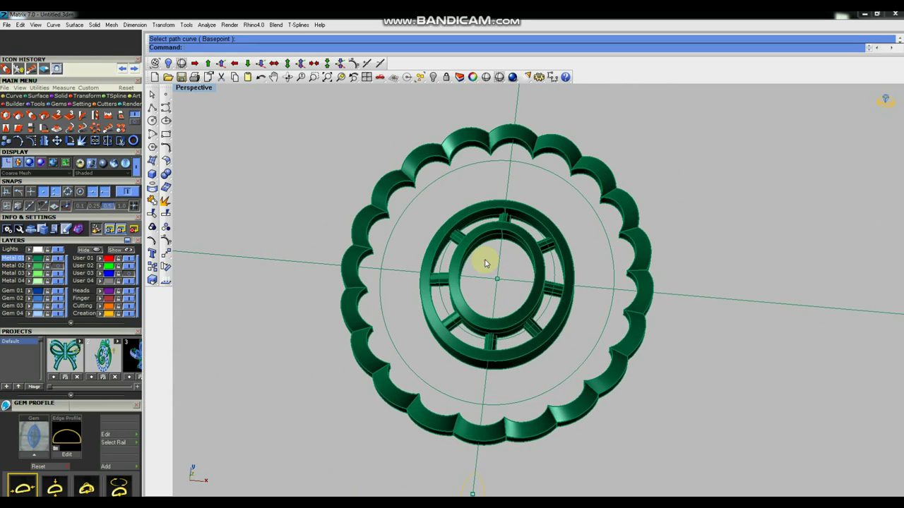
Step: Group the inner solid ring and the spokes together
{"action": "left_click", "coordinate": [500, 284]}
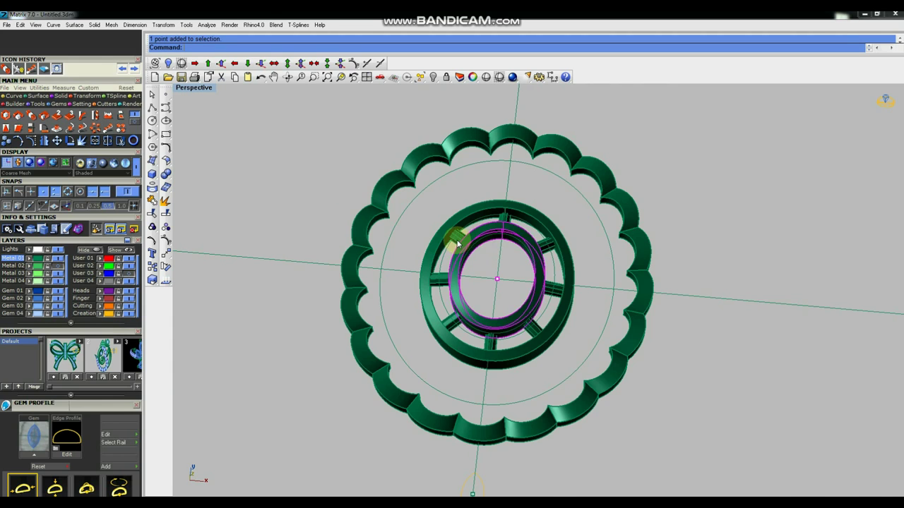
{"action": "scroll", "coordinate": [459, 236], "scroll_direction": "up", "scroll_amount": 3}
{"action": "left_click", "coordinate": [445, 196]}
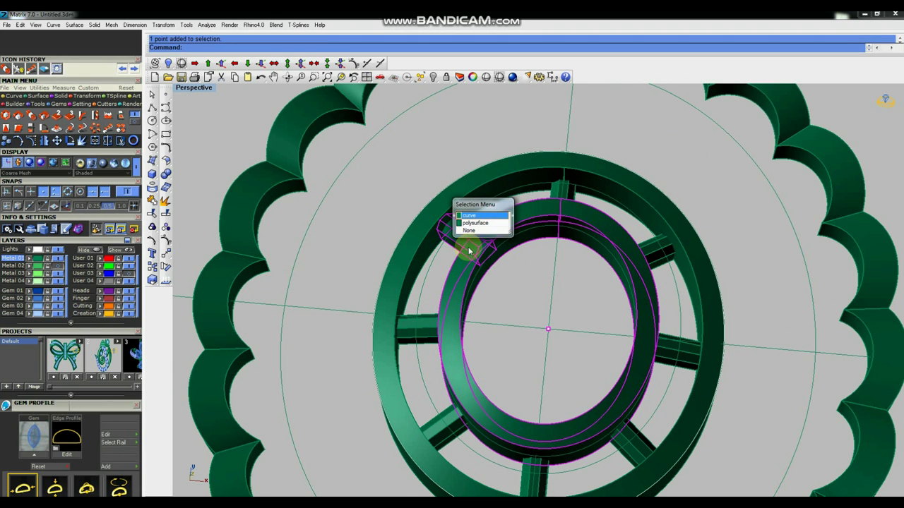
{"action": "left_click", "coordinate": [475, 222]}
{"action": "left_click", "coordinate": [445, 422], "text": "shift"}
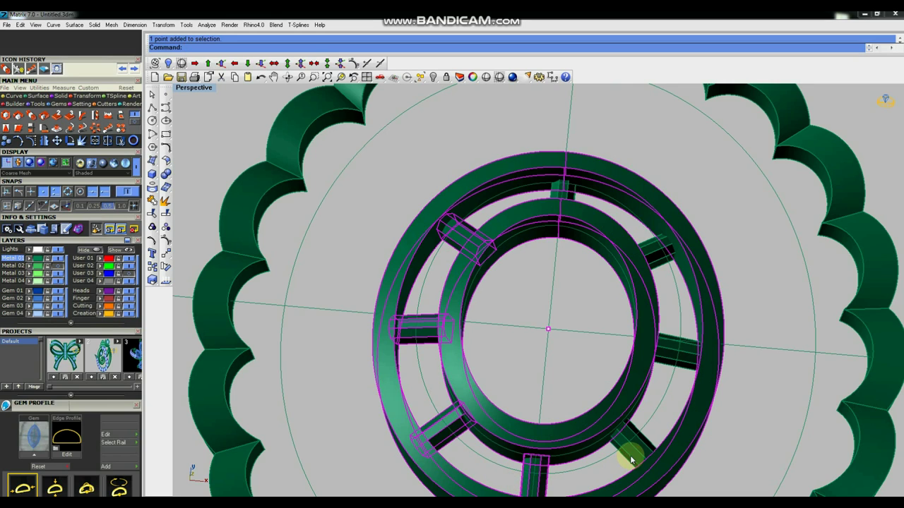
{"action": "left_click", "coordinate": [654, 264], "text": "shift"}
{"action": "scroll", "coordinate": [574, 199], "scroll_direction": "down", "scroll_amount": 5}
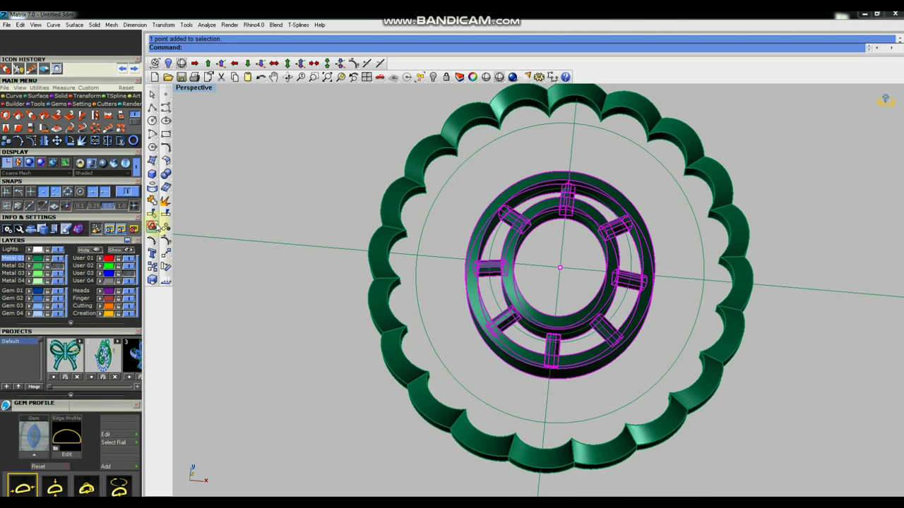
{"action": "left_click", "coordinate": [161, 226]}
{"action": "left_click", "coordinate": [314, 189]}
Step: Hide the grouped rings and spokes, then delete the seven leftover ring curves
{"action": "scroll", "coordinate": [564, 246], "scroll_direction": "down", "scroll_amount": 3}
{"action": "scroll", "coordinate": [571, 253], "scroll_direction": "down", "scroll_amount": 2}
{"action": "right_click_drag", "start_coordinate": [570, 252], "coordinate": [571, 263]}
{"action": "left_click", "coordinate": [574, 256]}
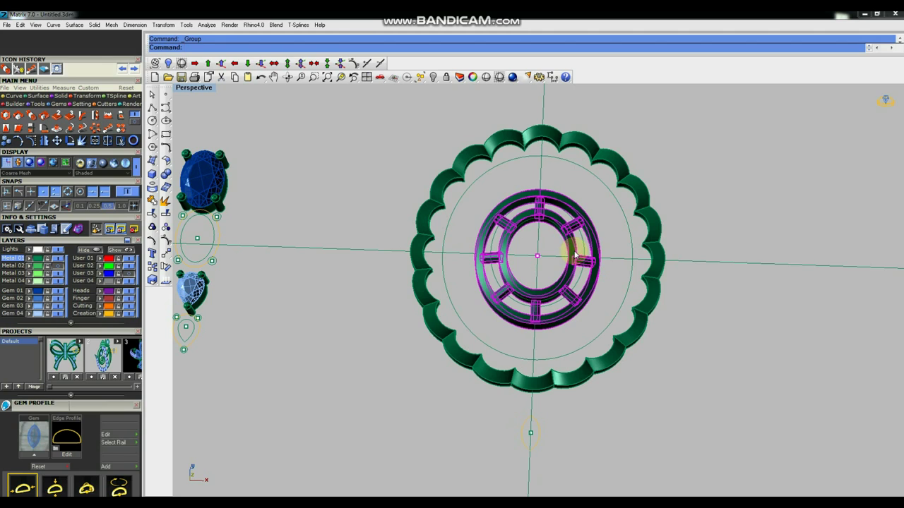
{"action": "key", "text": "ctrl+h"}
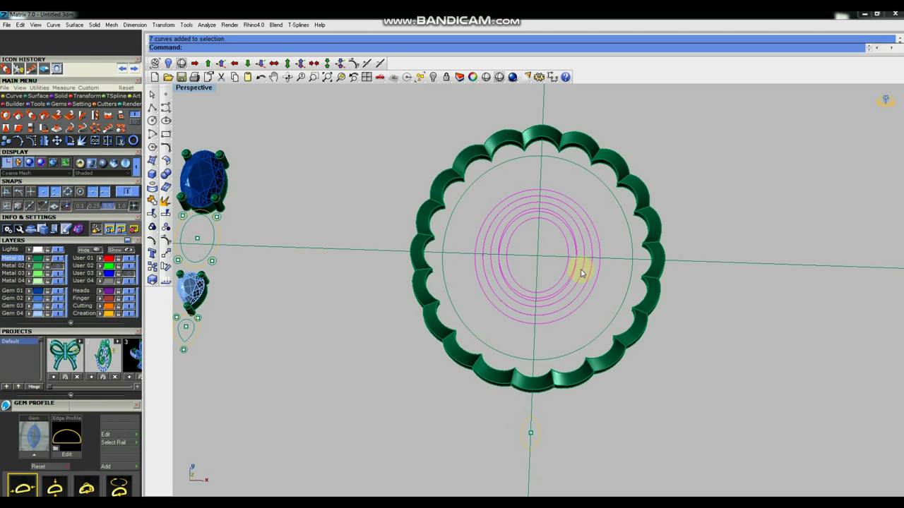
{"action": "right_click_drag", "start_coordinate": [554, 245], "coordinate": [575, 247]}
{"action": "key", "text": "Delete"}
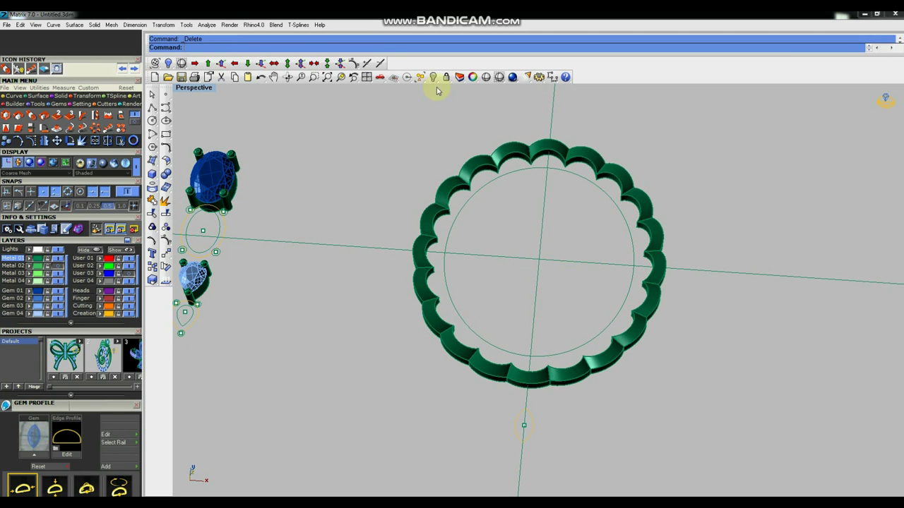
Step: Show all hidden objects again, bringing back the barred rings
{"action": "left_click", "coordinate": [433, 78]}
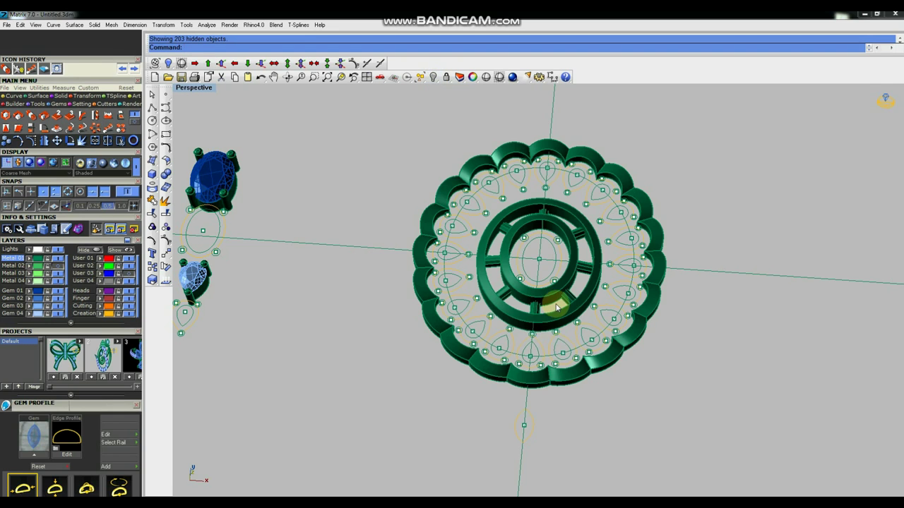
{"action": "scroll", "coordinate": [556, 307], "scroll_direction": "up", "scroll_amount": 3}
{"action": "scroll", "coordinate": [529, 306], "scroll_direction": "down", "scroll_amount": 3}
{"action": "right_click_drag", "start_coordinate": [545, 296], "coordinate": [605, 273]}
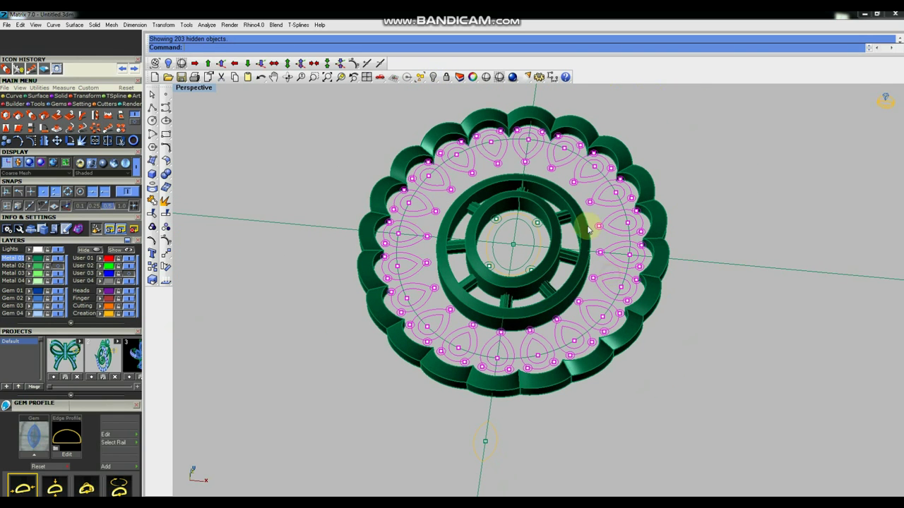
{"action": "scroll", "coordinate": [530, 245], "scroll_direction": "up", "scroll_amount": 3}
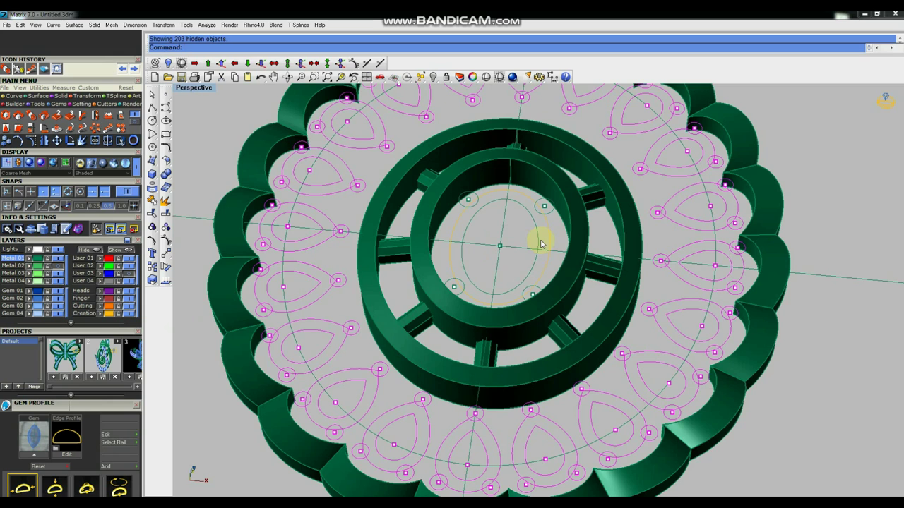
{"action": "scroll", "coordinate": [517, 273], "scroll_direction": "down", "scroll_amount": 3}
{"action": "left_click", "coordinate": [328, 181]}
{"action": "scroll", "coordinate": [586, 320], "scroll_direction": "down", "scroll_amount": 3}
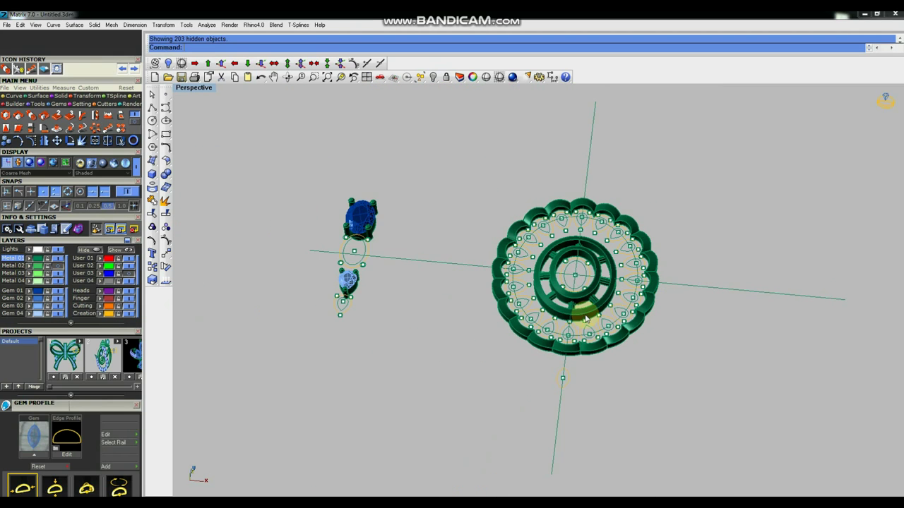
{"action": "scroll", "coordinate": [360, 222], "scroll_direction": "up", "scroll_amount": 1}
{"action": "scroll", "coordinate": [360, 223], "scroll_direction": "up", "scroll_amount": 2}
Step: Copy the oval gem setting into the centre ring
{"action": "left_click", "coordinate": [361, 223]}
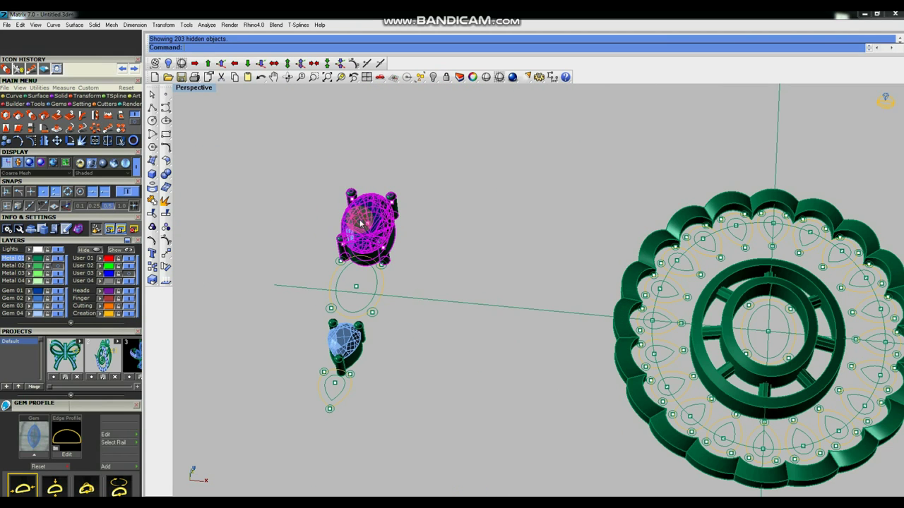
{"action": "left_click", "coordinate": [165, 266]}
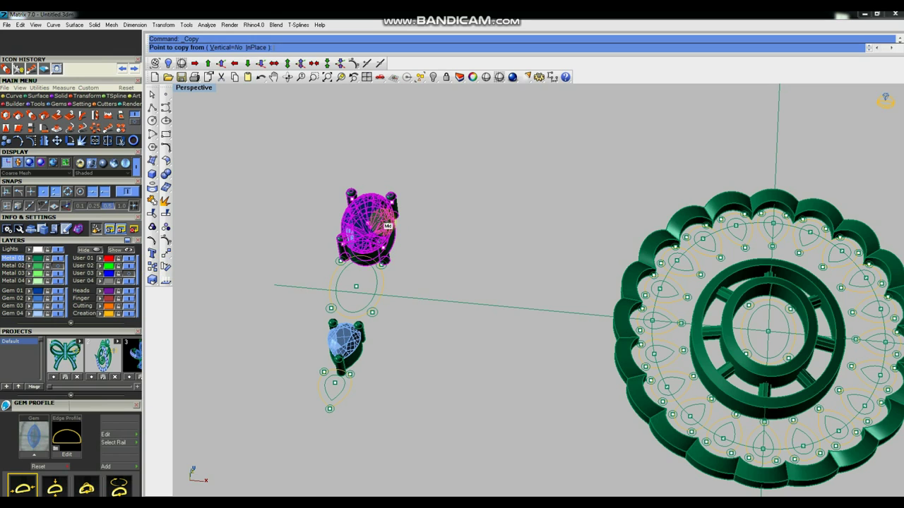
{"action": "scroll", "coordinate": [364, 227], "scroll_direction": "up", "scroll_amount": 2}
{"action": "left_click", "coordinate": [365, 228]}
{"action": "scroll", "coordinate": [289, 235], "scroll_direction": "down", "scroll_amount": 2}
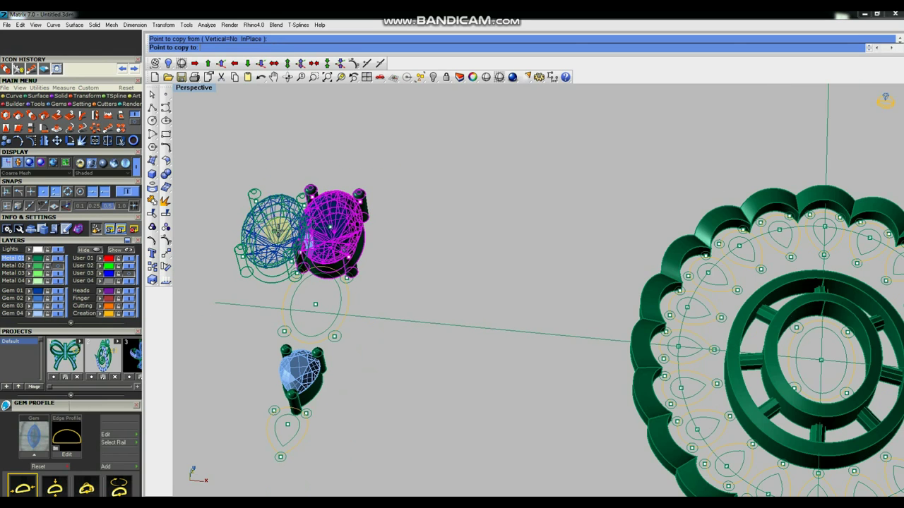
{"action": "key", "text": "Escape"}
{"action": "scroll", "coordinate": [486, 176], "scroll_direction": "down", "scroll_amount": 2}
Step: Copy the pear gem setting onto the top of the scalloped frame
{"action": "left_click", "coordinate": [363, 305]}
{"action": "scroll", "coordinate": [366, 310], "scroll_direction": "up", "scroll_amount": 2}
{"action": "right_click", "coordinate": [367, 314]}
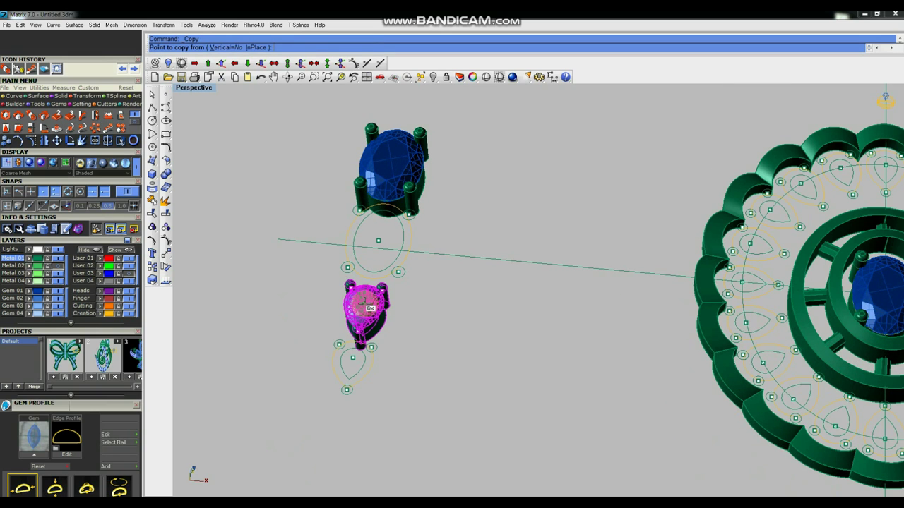
{"action": "scroll", "coordinate": [367, 306], "scroll_direction": "up", "scroll_amount": 2}
{"action": "scroll", "coordinate": [363, 301], "scroll_direction": "up", "scroll_amount": 2}
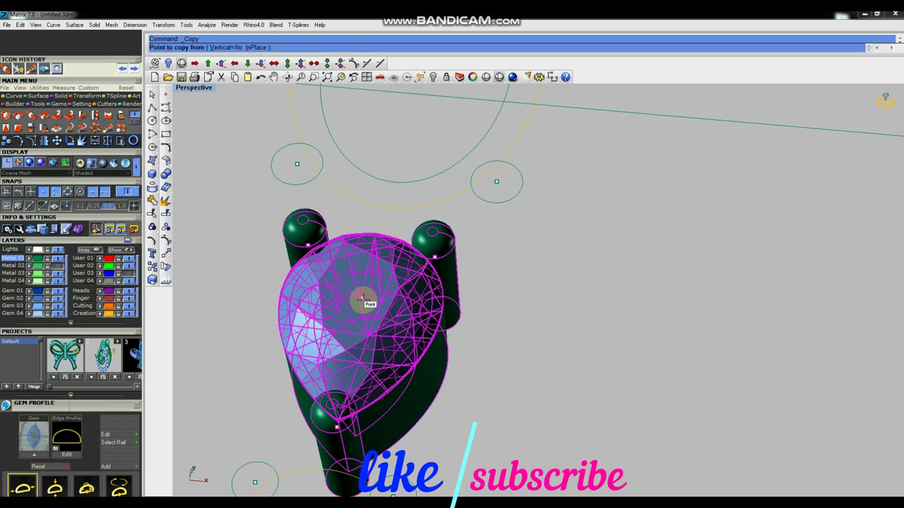
{"action": "left_click", "coordinate": [363, 300]}
{"action": "scroll", "coordinate": [362, 300], "scroll_direction": "down", "scroll_amount": 2}
{"action": "scroll", "coordinate": [339, 293], "scroll_direction": "down", "scroll_amount": 2}
{"action": "scroll", "coordinate": [325, 286], "scroll_direction": "down", "scroll_amount": 2}
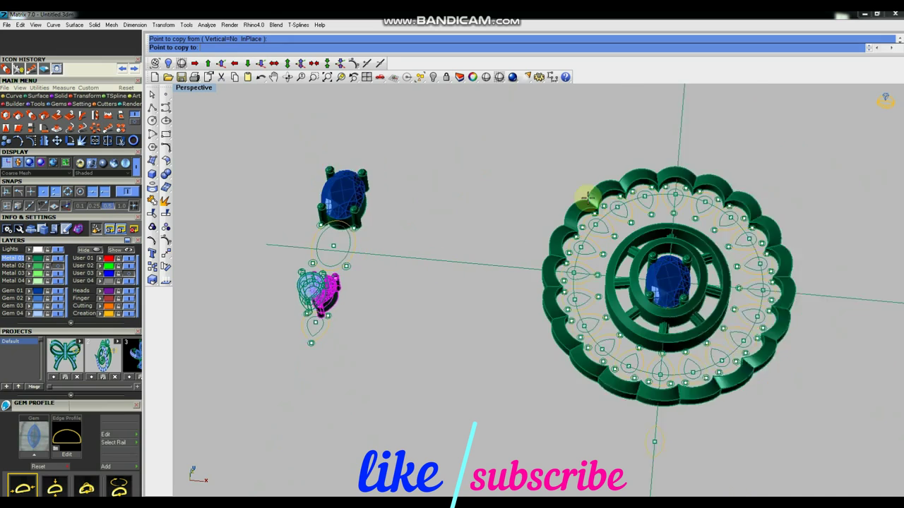
{"action": "scroll", "coordinate": [605, 229], "scroll_direction": "up", "scroll_amount": 3}
{"action": "scroll", "coordinate": [605, 229], "scroll_direction": "up", "scroll_amount": 2}
{"action": "scroll", "coordinate": [663, 222], "scroll_direction": "up", "scroll_amount": 2}
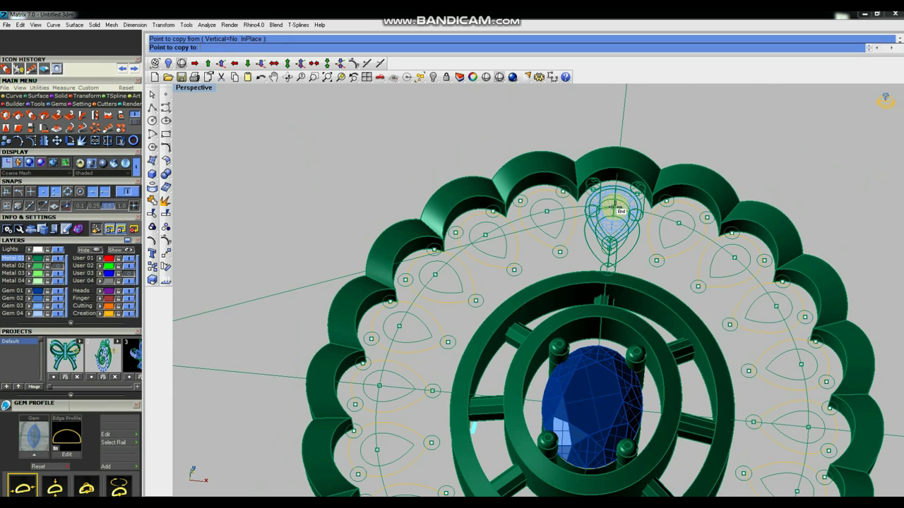
{"action": "left_click", "coordinate": [615, 207]}
{"action": "key", "text": "Return"}
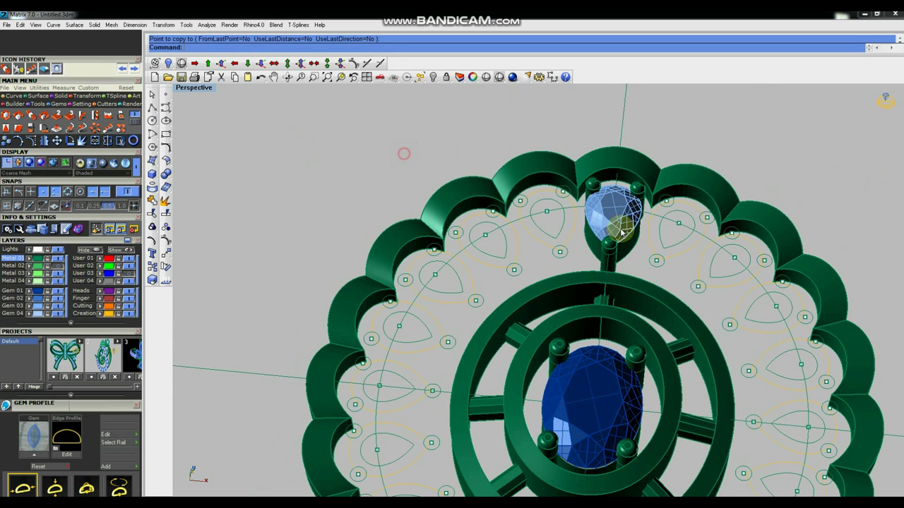
{"action": "scroll", "coordinate": [621, 232], "scroll_direction": "down", "scroll_amount": 3}
Step: Move the pear gem on the frame up by one unit
{"action": "mouse_move", "coordinate": [730, 262]}
{"action": "right_mouse_down"}
{"action": "mouse_move", "coordinate": [680, 268]}
{"action": "mouse_move", "coordinate": [675, 312]}
{"action": "mouse_move", "coordinate": [639, 298]}
{"action": "mouse_move", "coordinate": [608, 259]}
{"action": "right_mouse_up"}
{"action": "left_click", "coordinate": [609, 255]}
{"action": "mouse_move", "coordinate": [682, 317]}
{"action": "right_mouse_down"}
{"action": "mouse_move", "coordinate": [657, 332]}
{"action": "mouse_move", "coordinate": [622, 310]}
{"action": "right_mouse_up"}
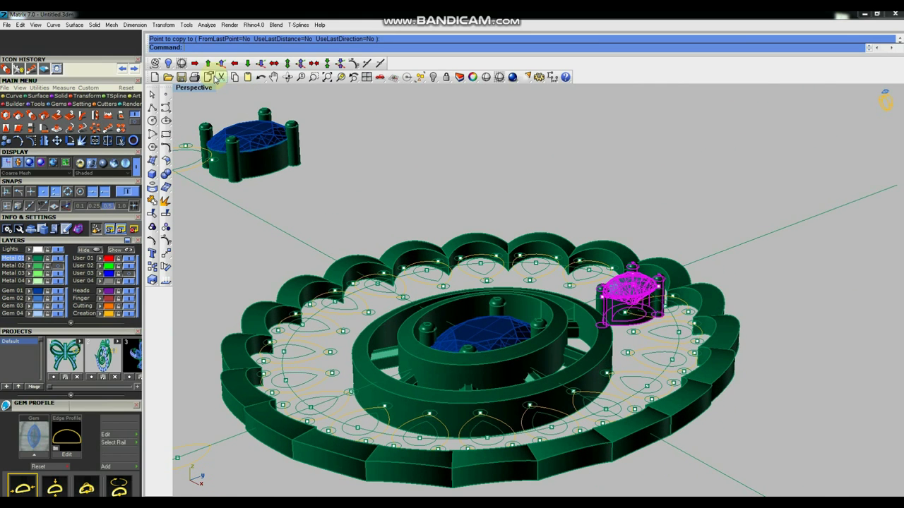
{"action": "left_click", "coordinate": [220, 64]}
{"action": "key", "text": "alt+Page_Up"}
{"action": "key", "text": "alt+Page_Up"}
{"action": "key", "text": "alt+Page_Up"}
{"action": "key", "text": "alt+Page_Up"}
{"action": "key", "text": "alt+Page_Up"}
{"action": "key", "text": "alt+Page_Up"}
{"action": "key", "text": "alt+Page_Up"}
{"action": "key", "text": "alt+Page_Up"}
{"action": "left_click", "coordinate": [756, 292]}
Step: Orbit around the piece and check the pear gem's group selection
{"action": "right_click_drag", "start_coordinate": [756, 293], "coordinate": [591, 288]}
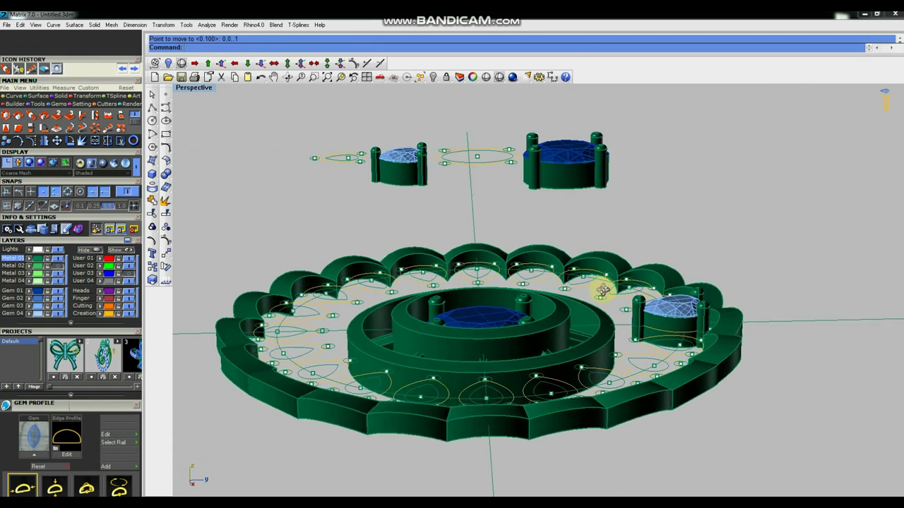
{"action": "scroll", "coordinate": [592, 288], "scroll_direction": "up", "scroll_amount": 2}
{"action": "scroll", "coordinate": [592, 288], "scroll_direction": "up", "scroll_amount": 2}
{"action": "scroll", "coordinate": [600, 296], "scroll_direction": "up", "scroll_amount": 1}
{"action": "left_click", "coordinate": [677, 326]}
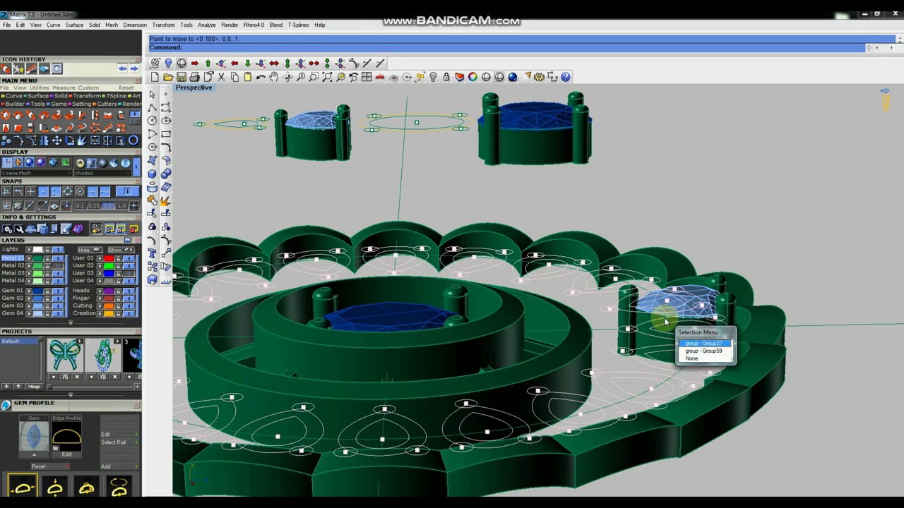
{"action": "left_click", "coordinate": [702, 351]}
{"action": "left_click", "coordinate": [812, 219]}
Step: Select the centre oval gem and switch to a maximized Front view
{"action": "right_click_drag", "start_coordinate": [634, 247], "coordinate": [641, 262]}
{"action": "scroll", "coordinate": [641, 262], "scroll_direction": "up", "scroll_amount": 2}
{"action": "left_click", "coordinate": [642, 263]}
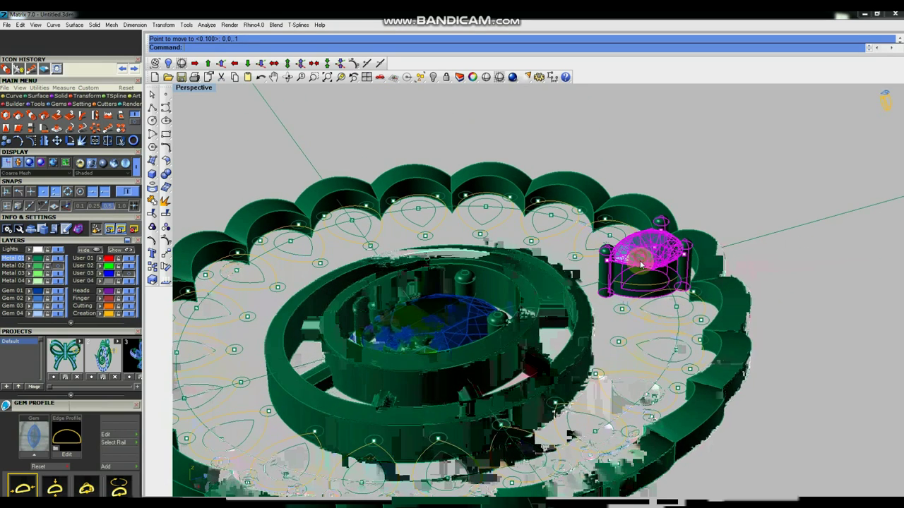
{"action": "scroll", "coordinate": [600, 282], "scroll_direction": "down", "scroll_amount": 3}
{"action": "scroll", "coordinate": [550, 302], "scroll_direction": "up", "scroll_amount": 2}
{"action": "left_click", "coordinate": [550, 303]}
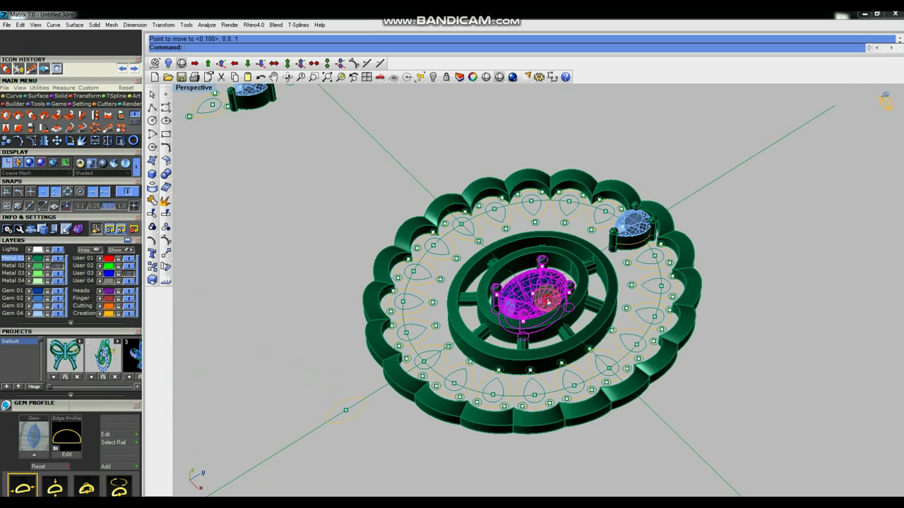
{"action": "right_click_drag", "start_coordinate": [562, 311], "coordinate": [537, 270]}
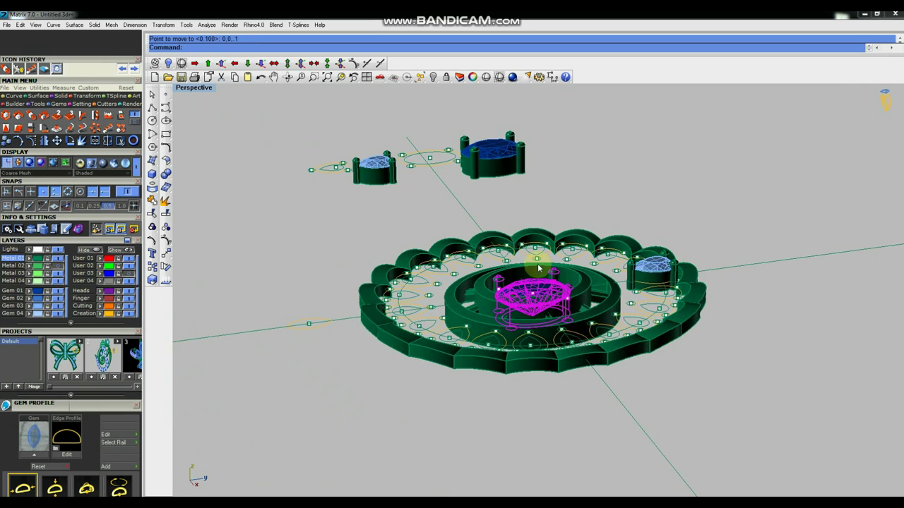
{"action": "key", "text": "ctrl+F2"}
{"action": "left_click", "coordinate": [166, 253]}
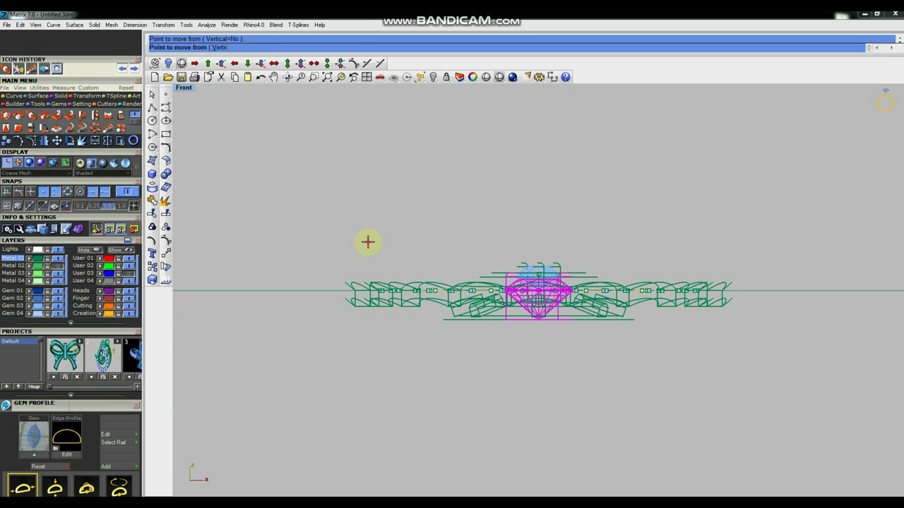
{"action": "type", "text": "2"}
Step: Finish the centre gem's first upward move and return to the maximized Perspective view
{"action": "key", "text": "Return"}
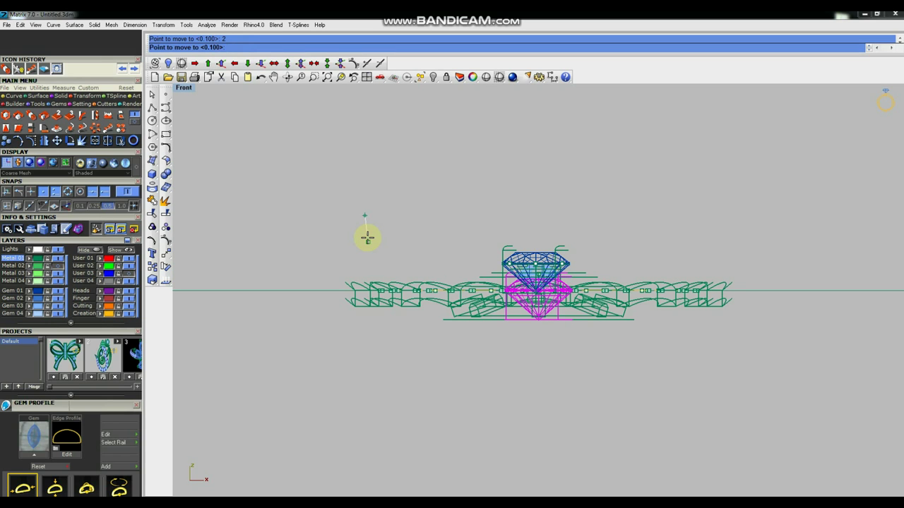
{"action": "left_click", "coordinate": [367, 238]}
{"action": "key", "text": "ctrl+F4"}
{"action": "left_click", "coordinate": [675, 191]}
{"action": "mouse_move", "coordinate": [581, 212]}
{"action": "right_mouse_down"}
{"action": "mouse_move", "coordinate": [636, 192]}
{"action": "mouse_move", "coordinate": [645, 202]}
{"action": "mouse_move", "coordinate": [526, 289]}
{"action": "mouse_move", "coordinate": [541, 289]}
{"action": "mouse_move", "coordinate": [550, 307]}
{"action": "right_mouse_up"}
{"action": "scroll", "coordinate": [526, 289], "scroll_direction": "up", "scroll_amount": 2}
Step: Lift the centre gem and its prong setting 2 units in Front view
{"action": "left_click", "coordinate": [559, 279]}
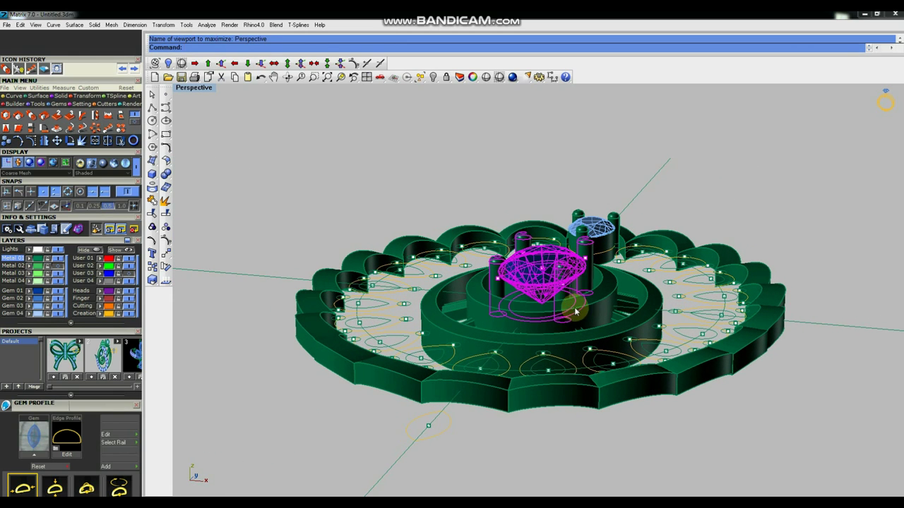
{"action": "left_click", "coordinate": [500, 264], "text": "shift"}
{"action": "right_click_drag", "start_coordinate": [500, 284], "coordinate": [540, 295]}
{"action": "key", "text": "ctrl+F2"}
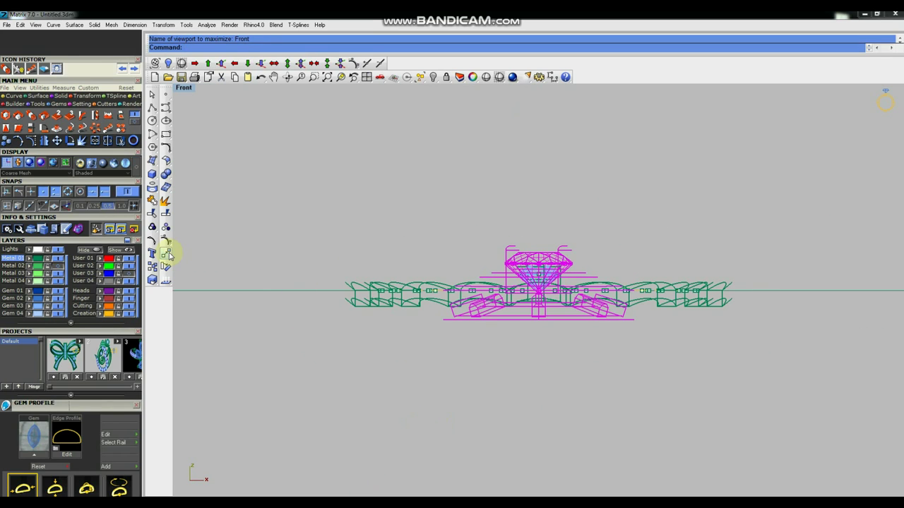
{"action": "type", "text": "2"}
{"action": "key", "text": "Return"}
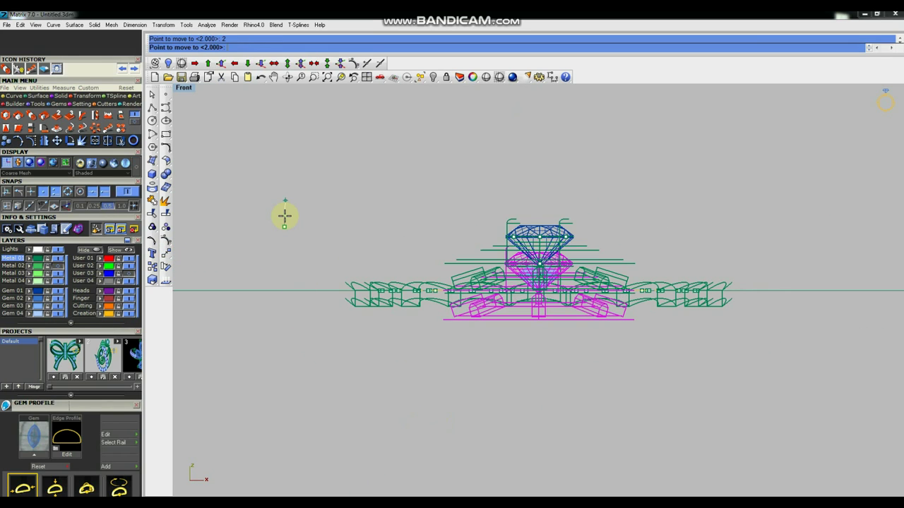
{"action": "left_click", "coordinate": [285, 217]}
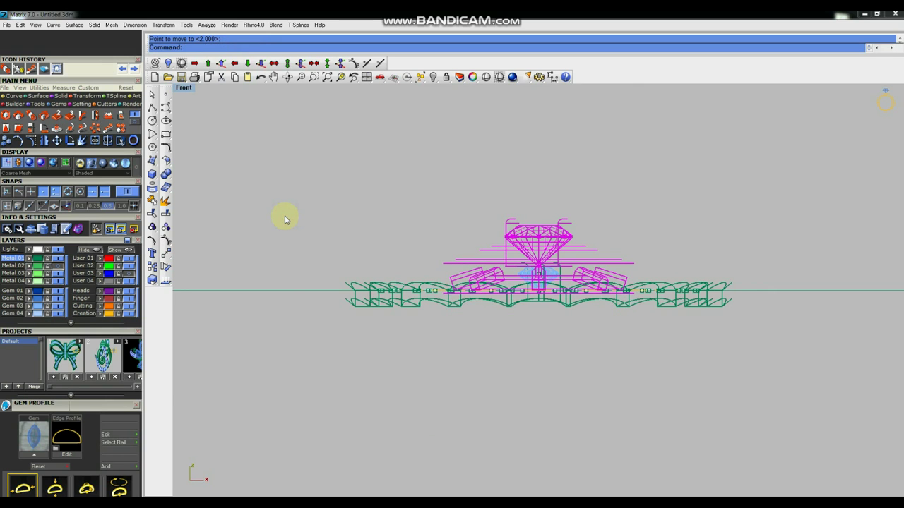
Step: Hide the frame's pear-shaped layout curve group, picked via the Selection Menu
{"action": "key", "text": "ctrl+F4"}
{"action": "right_click_drag", "start_coordinate": [394, 224], "coordinate": [446, 266]}
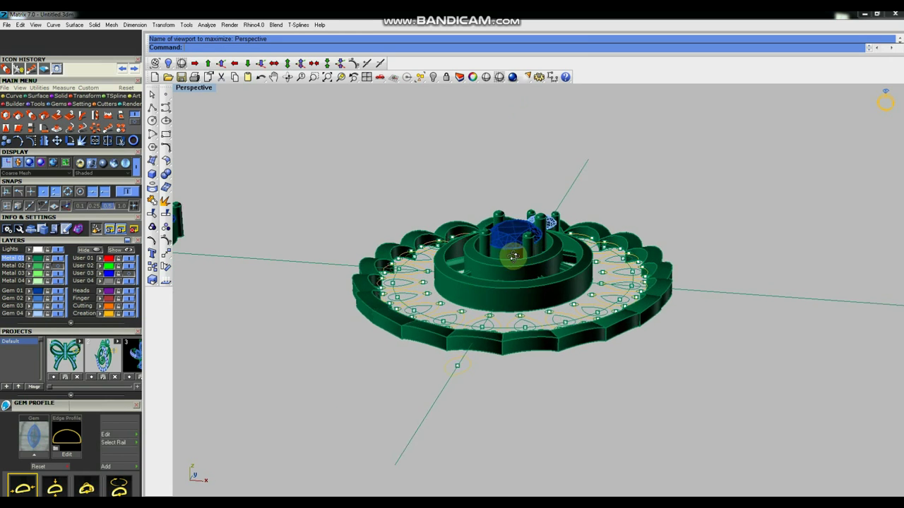
{"action": "scroll", "coordinate": [446, 266], "scroll_direction": "up", "scroll_amount": 2}
{"action": "scroll", "coordinate": [446, 266], "scroll_direction": "up", "scroll_amount": 2}
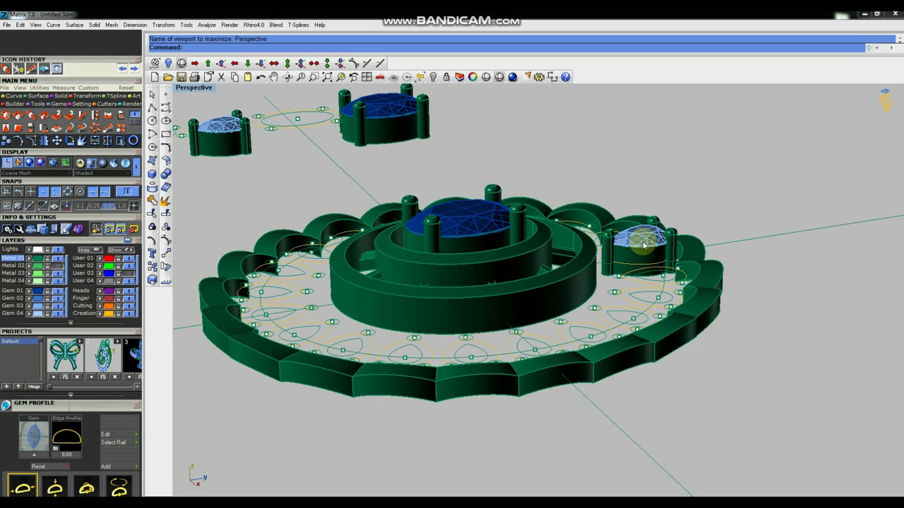
{"action": "left_click", "coordinate": [644, 244]}
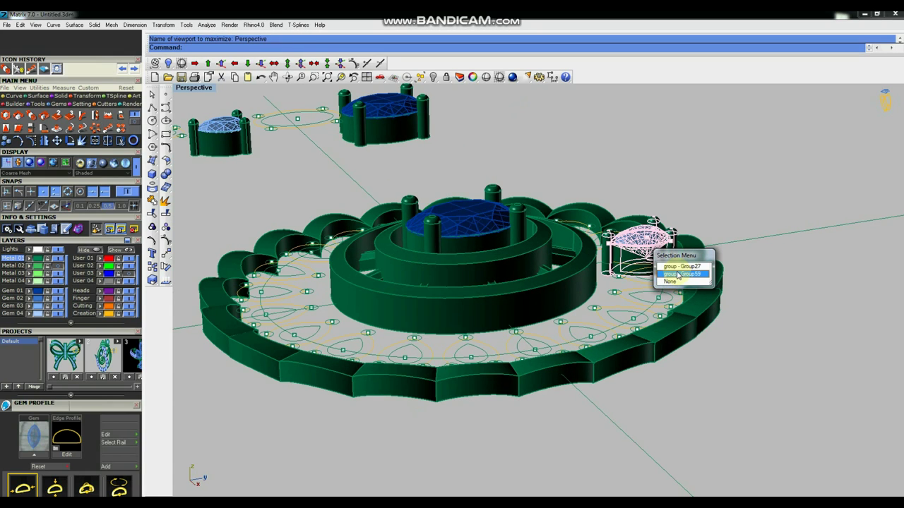
{"action": "left_click", "coordinate": [677, 274]}
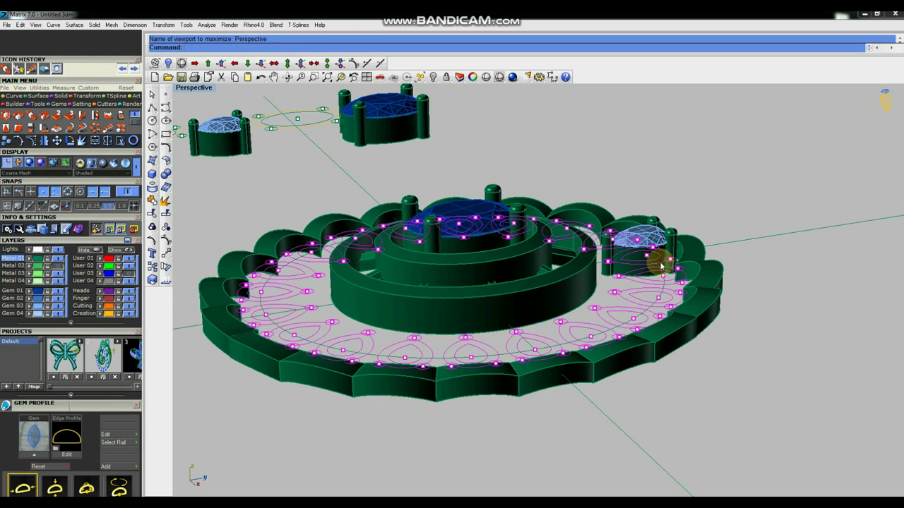
{"action": "key", "text": "ctrl+h"}
{"action": "mouse_move", "coordinate": [656, 257]}
{"action": "right_mouse_down"}
{"action": "mouse_move", "coordinate": [623, 265]}
{"action": "mouse_move", "coordinate": [569, 247]}
{"action": "right_mouse_up"}
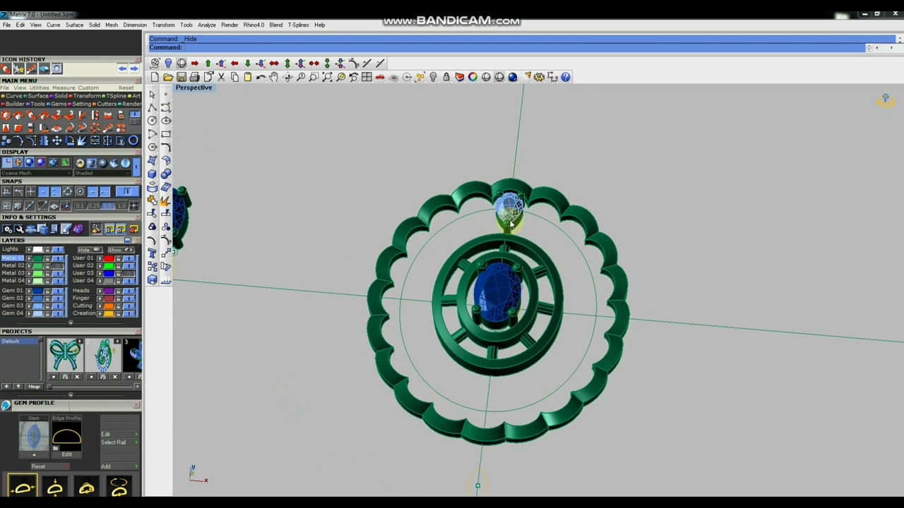
Step: Array the top pear gem 20 times along the circular path, then view the ring from Top
{"action": "scroll", "coordinate": [512, 224], "scroll_direction": "up", "scroll_amount": 2}
{"action": "left_click", "coordinate": [515, 218]}
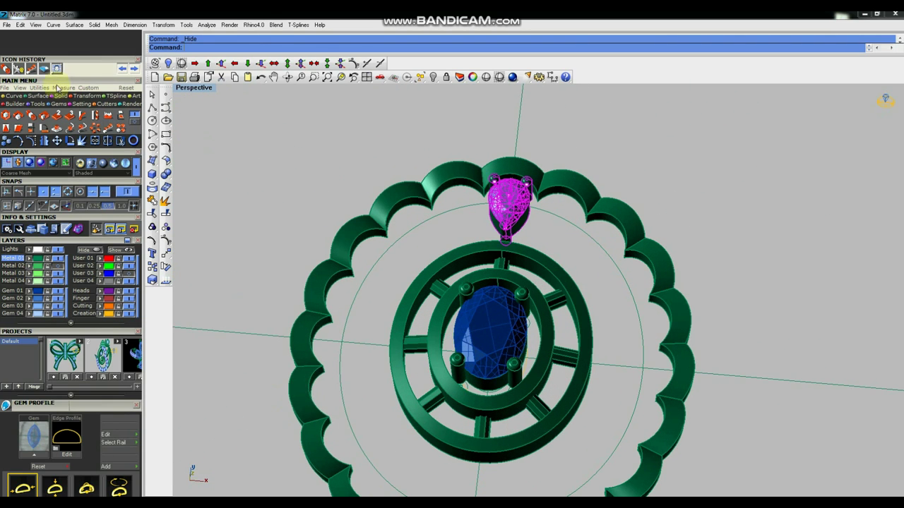
{"action": "left_click", "coordinate": [40, 86]}
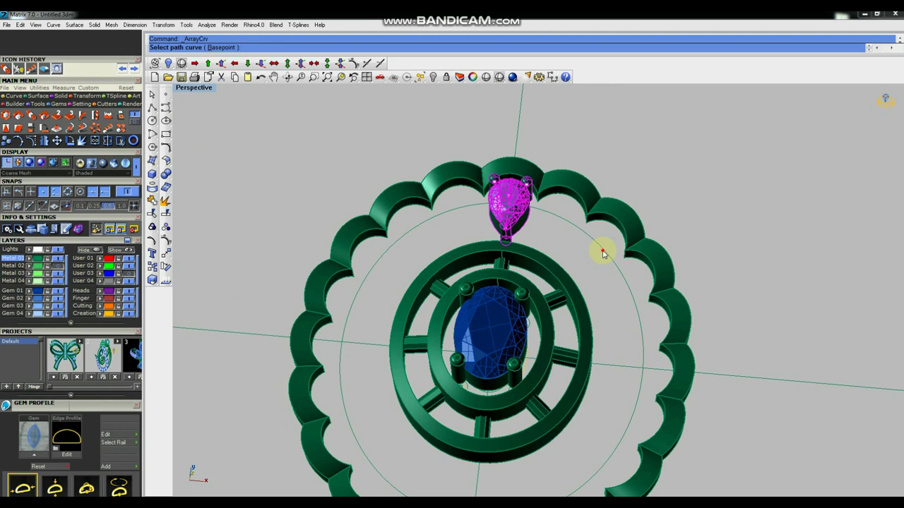
{"action": "left_click", "coordinate": [603, 253]}
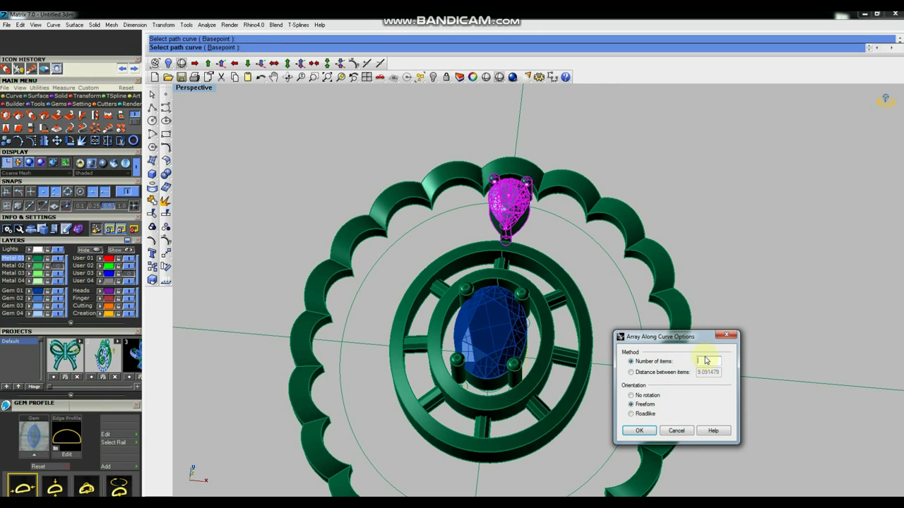
{"action": "type", "text": "20"}
{"action": "key", "text": "Return"}
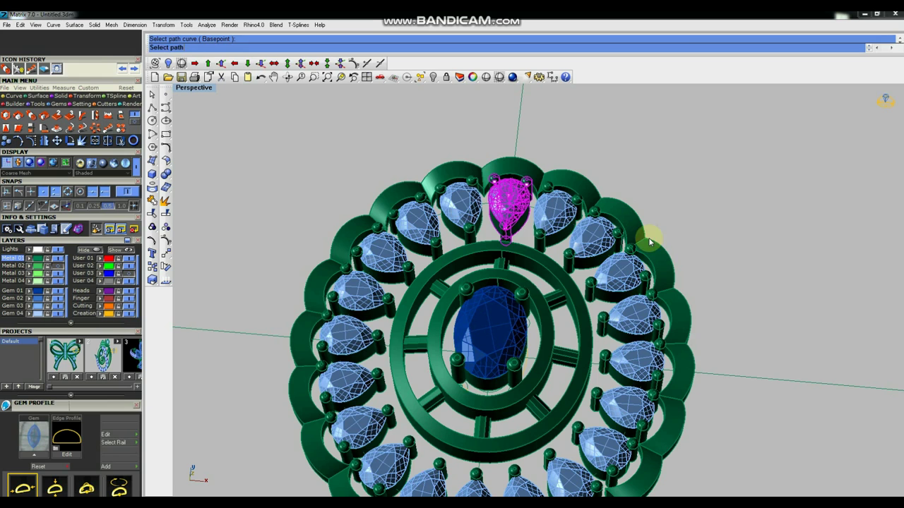
{"action": "scroll", "coordinate": [571, 203], "scroll_direction": "down", "scroll_amount": 3}
{"action": "scroll", "coordinate": [558, 233], "scroll_direction": "down", "scroll_amount": 2}
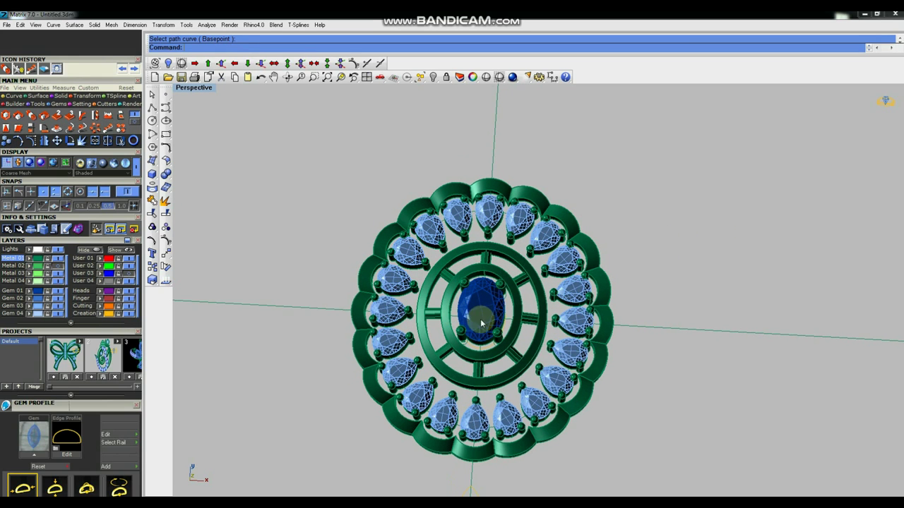
{"action": "mouse_move", "coordinate": [602, 272]}
{"action": "right_mouse_down"}
{"action": "mouse_move", "coordinate": [615, 323]}
{"action": "mouse_move", "coordinate": [619, 282]}
{"action": "mouse_move", "coordinate": [424, 250]}
{"action": "right_mouse_up"}
{"action": "mouse_move", "coordinate": [538, 288]}
{"action": "right_mouse_down"}
{"action": "mouse_move", "coordinate": [537, 269]}
{"action": "mouse_move", "coordinate": [526, 283]}
{"action": "mouse_move", "coordinate": [531, 339]}
{"action": "mouse_move", "coordinate": [494, 228]}
{"action": "right_mouse_up"}
{"action": "scroll", "coordinate": [487, 212], "scroll_direction": "up", "scroll_amount": 1}
{"action": "scroll", "coordinate": [494, 215], "scroll_direction": "up", "scroll_amount": 2}
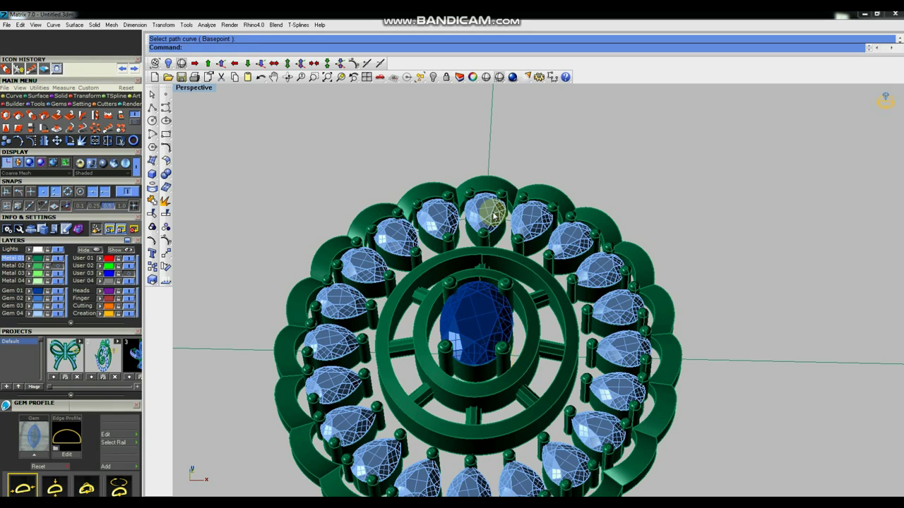
{"action": "key", "text": "ctrl+F1"}
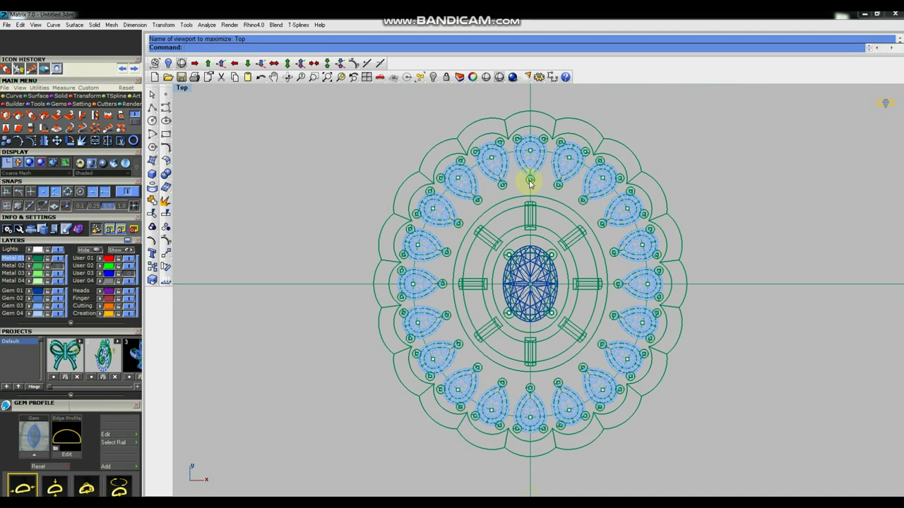
Step: Select ten alternate pear gems around the ring in Top view
{"action": "left_click", "coordinate": [538, 163]}
{"action": "left_click", "coordinate": [595, 208], "text": "shift"}
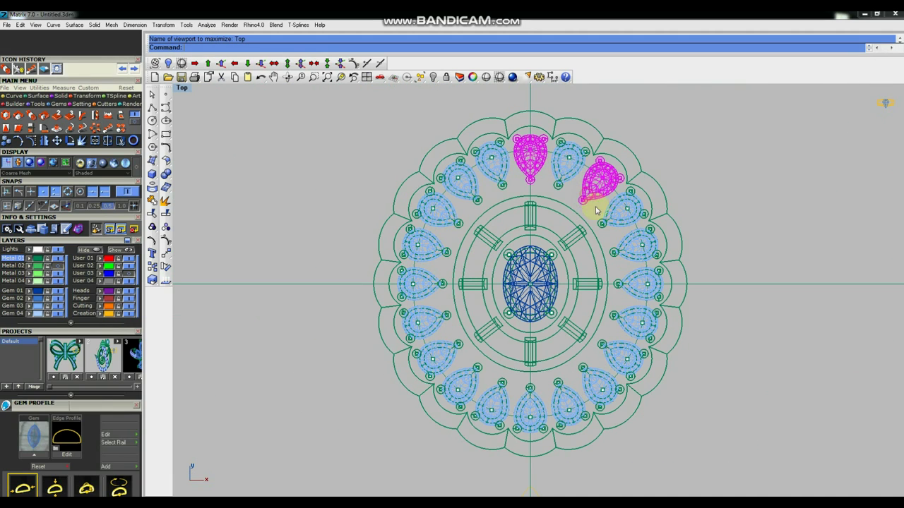
{"action": "left_click", "coordinate": [617, 252], "text": "shift"}
{"action": "left_click", "coordinate": [629, 315], "text": "shift"}
{"action": "left_click", "coordinate": [571, 373], "text": "shift"}
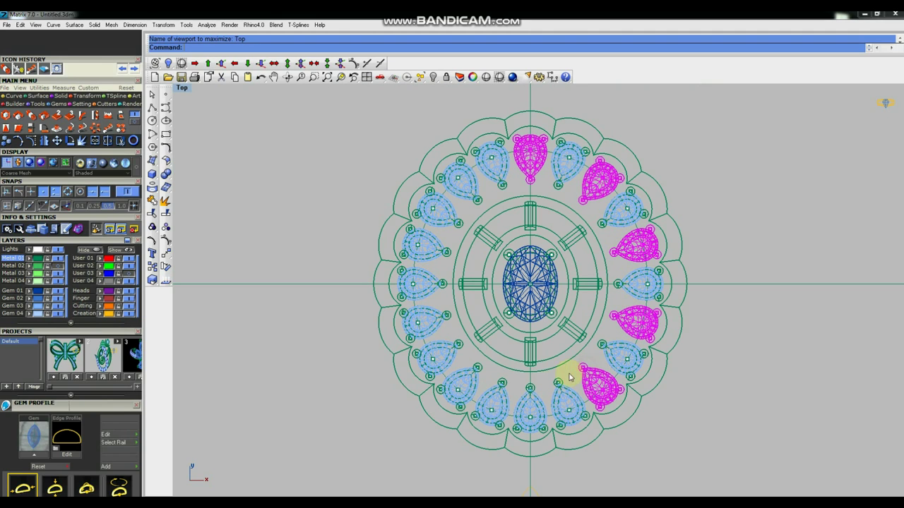
{"action": "left_click", "coordinate": [532, 393], "text": "shift"}
{"action": "left_click", "coordinate": [476, 377], "text": "shift"}
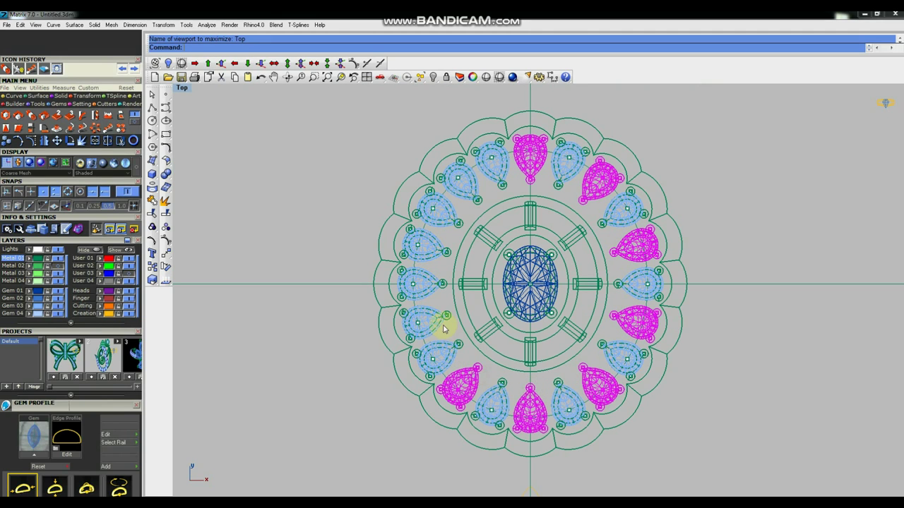
{"action": "left_click", "coordinate": [441, 323], "text": "shift"}
{"action": "left_click", "coordinate": [436, 249], "text": "shift"}
{"action": "left_click", "coordinate": [471, 195], "text": "shift"}
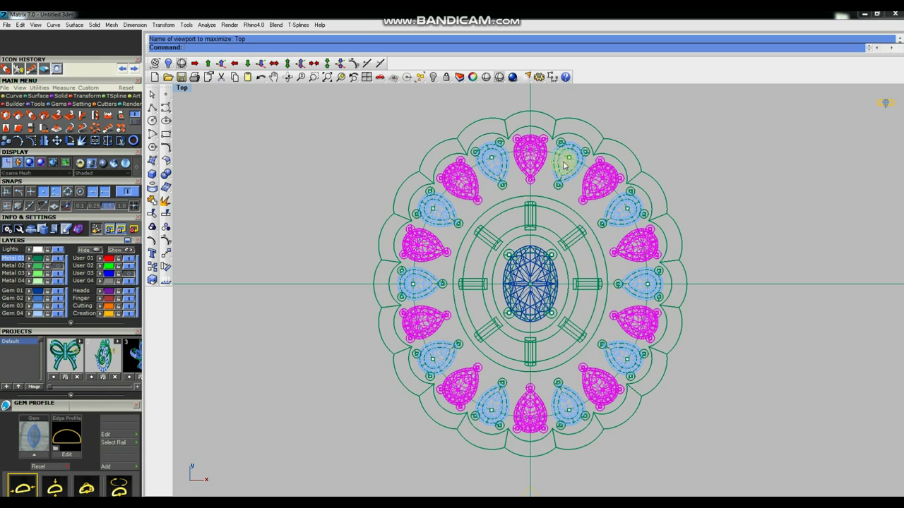
Step: Nudge the ten selected pear gems upward in Perspective view, then deselect them
{"action": "key", "text": "ctrl+F4"}
{"action": "right_click_drag", "start_coordinate": [606, 260], "coordinate": [555, 294]}
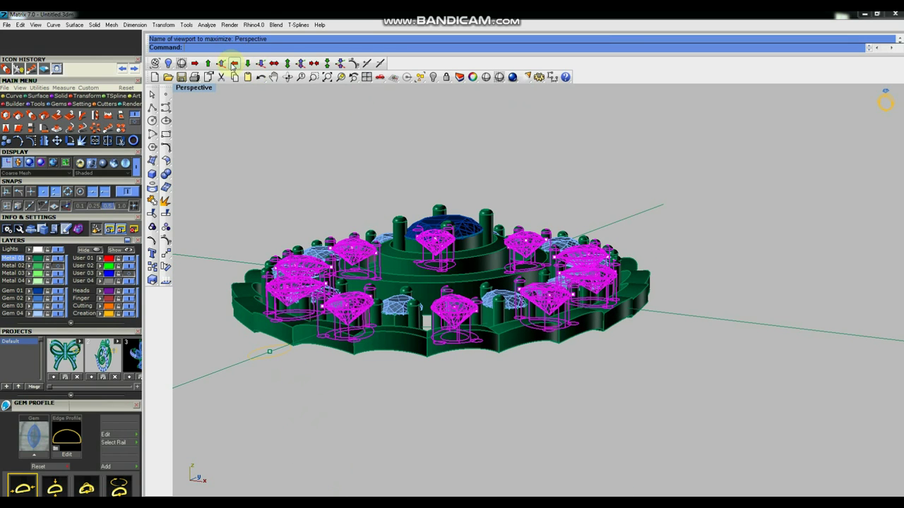
{"action": "left_click", "coordinate": [223, 64]}
{"action": "key", "text": "alt+Page_Up"}
{"action": "key", "text": "alt+Page_Up"}
{"action": "key", "text": "alt+Page_Up"}
{"action": "key", "text": "alt+Page_Up"}
{"action": "key", "text": "alt+Page_Up"}
{"action": "key", "text": "alt+Page_Up"}
{"action": "key", "text": "alt+Page_Up"}
{"action": "key", "text": "alt+Page_Up"}
{"action": "key", "text": "alt+Page_Up"}
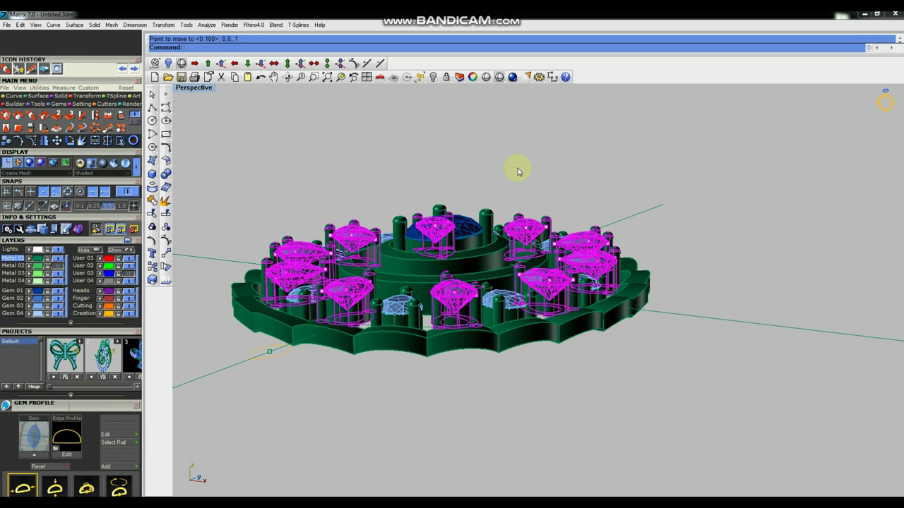
{"action": "key", "text": "Escape"}
Step: Orbit around the brooch to inspect the staggered pear gem heights
{"action": "mouse_move", "coordinate": [544, 303]}
{"action": "right_mouse_down"}
{"action": "mouse_move", "coordinate": [555, 298]}
{"action": "mouse_move", "coordinate": [541, 228]}
{"action": "mouse_move", "coordinate": [504, 353]}
{"action": "mouse_move", "coordinate": [499, 324]}
{"action": "right_mouse_up"}
{"action": "scroll", "coordinate": [499, 324], "scroll_direction": "up", "scroll_amount": 1}
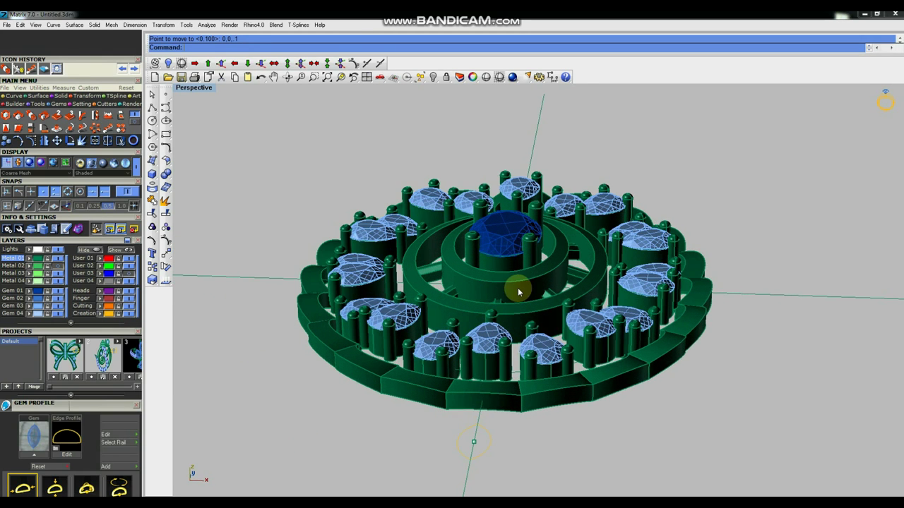
{"action": "scroll", "coordinate": [560, 308], "scroll_direction": "up", "scroll_amount": 1}
{"action": "mouse_move", "coordinate": [560, 308]}
{"action": "right_mouse_down"}
{"action": "mouse_move", "coordinate": [474, 258]}
{"action": "mouse_move", "coordinate": [430, 252]}
{"action": "right_mouse_up"}
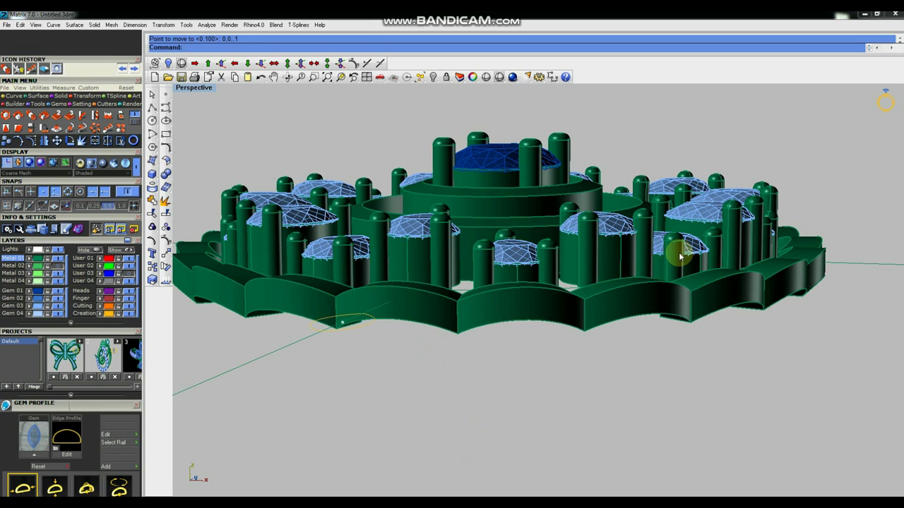
{"action": "scroll", "coordinate": [680, 257], "scroll_direction": "down", "scroll_amount": 2}
{"action": "right_click_drag", "start_coordinate": [636, 212], "coordinate": [570, 244]}
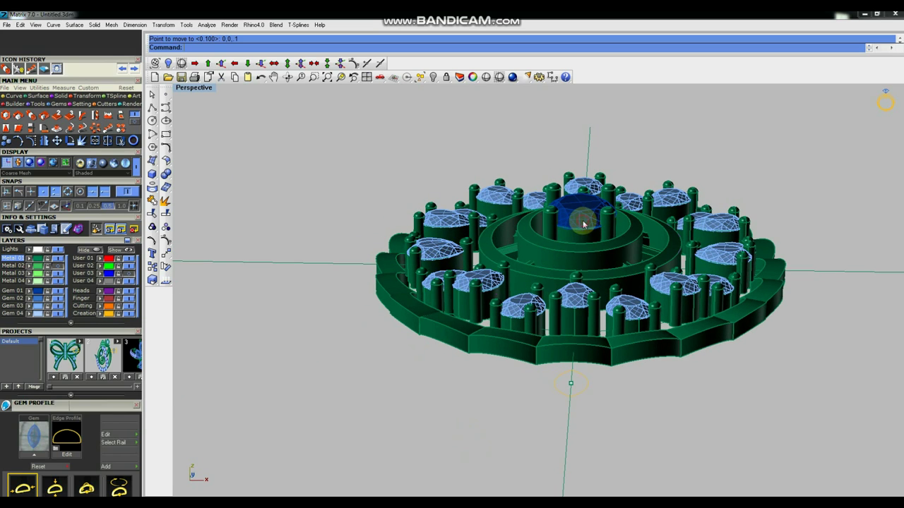
{"action": "left_click", "coordinate": [593, 260]}
Step: Move the inner ring setting and centre oval gem slightly upward in Right view
{"action": "left_click", "coordinate": [593, 259], "text": "shift"}
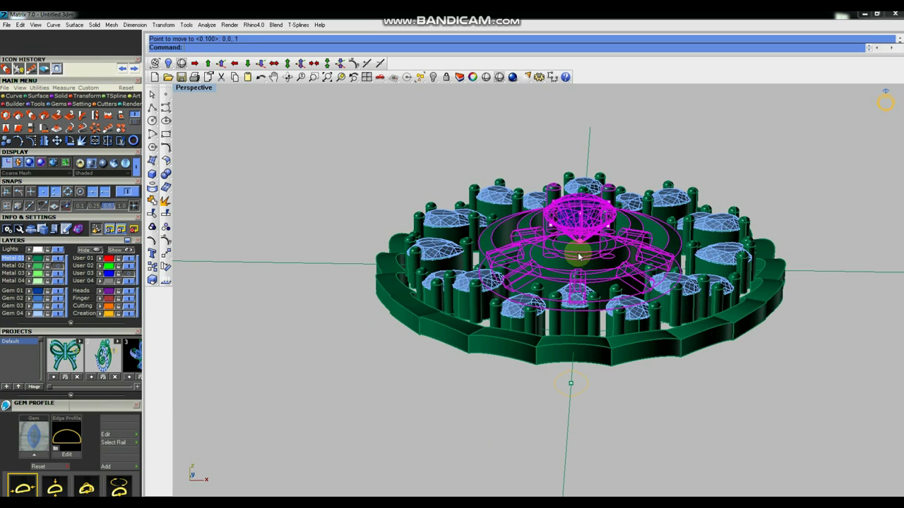
{"action": "key", "text": "ctrl+F3"}
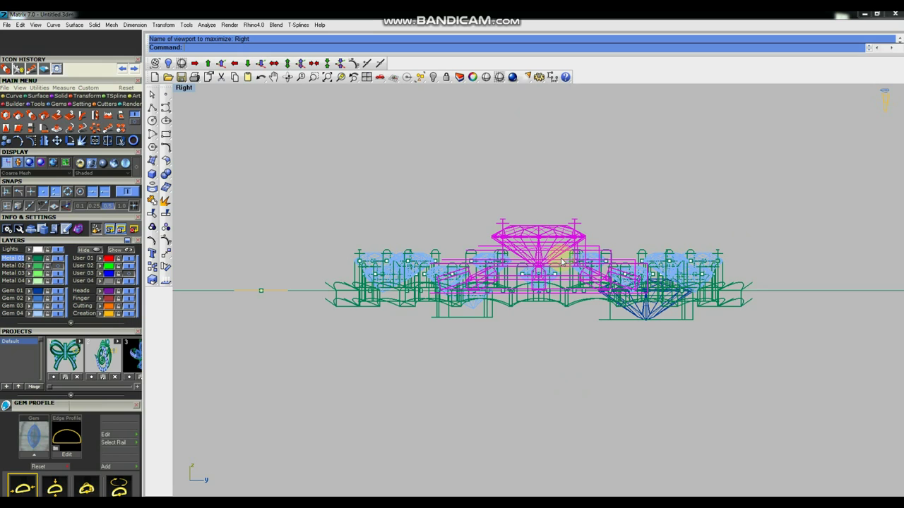
{"action": "left_click", "coordinate": [167, 254]}
{"action": "left_click", "coordinate": [457, 200]}
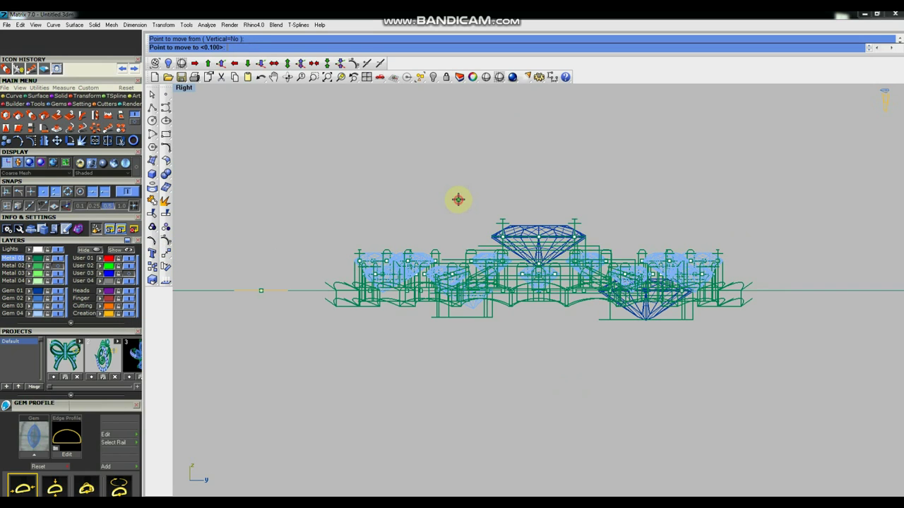
{"action": "left_click", "coordinate": [458, 187]}
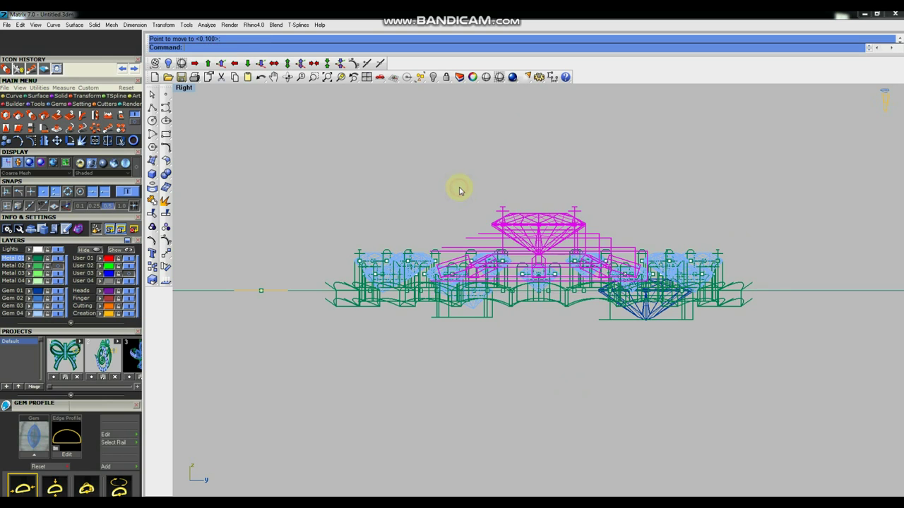
{"action": "key", "text": "ctrl+F4"}
{"action": "key", "text": "Escape"}
{"action": "mouse_move", "coordinate": [502, 270]}
{"action": "right_mouse_down"}
{"action": "mouse_move", "coordinate": [542, 253]}
{"action": "mouse_move", "coordinate": [434, 302]}
{"action": "mouse_move", "coordinate": [486, 298]}
{"action": "right_mouse_up"}
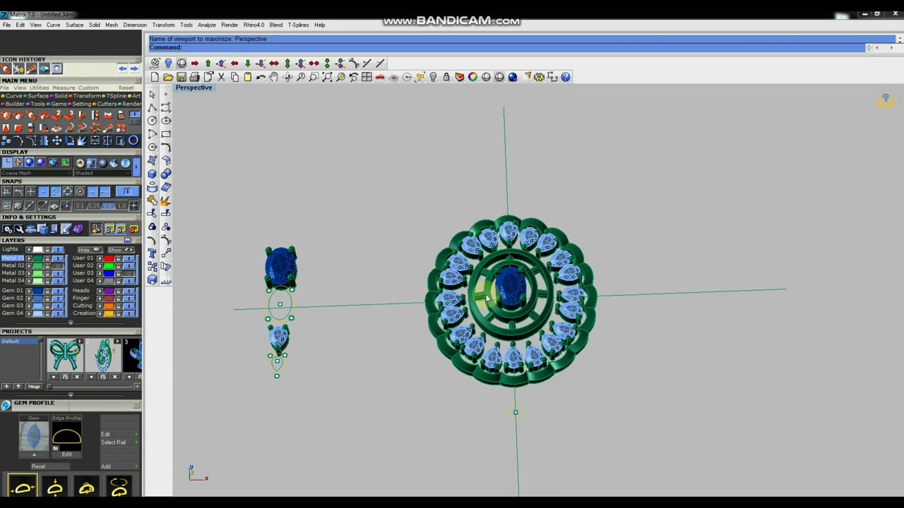
Step: Hide the gems, select all remaining metal parts and orbit to inspect them
{"action": "scroll", "coordinate": [464, 304], "scroll_direction": "up", "scroll_amount": 3}
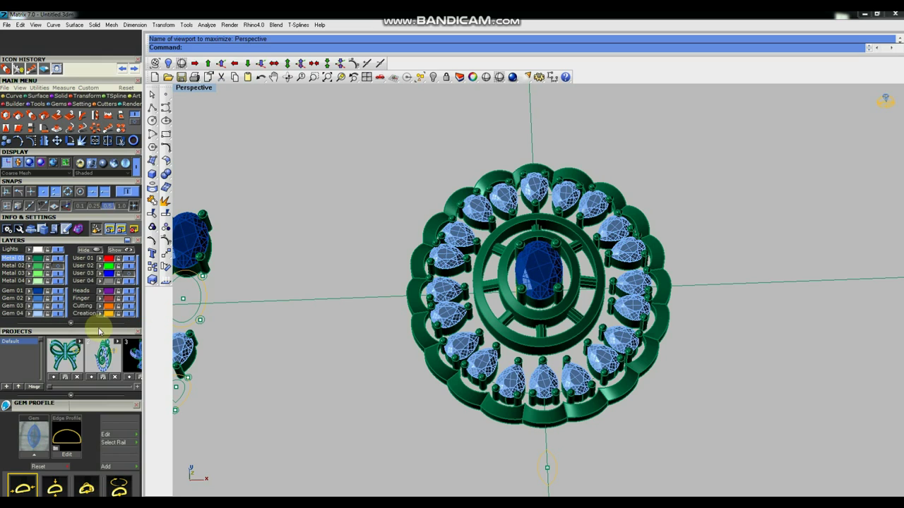
{"action": "left_click", "coordinate": [58, 308]}
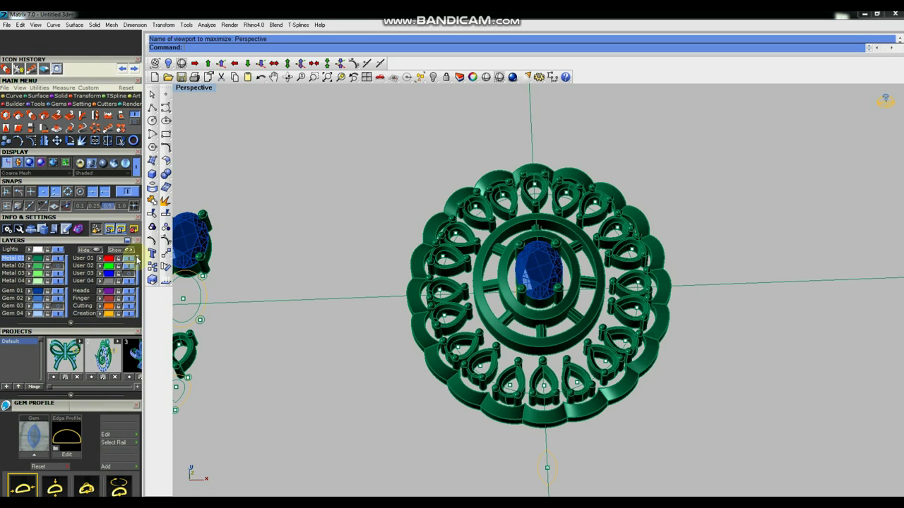
{"action": "key", "text": "ctrl+a"}
{"action": "right_click_drag", "start_coordinate": [621, 342], "coordinate": [635, 272]}
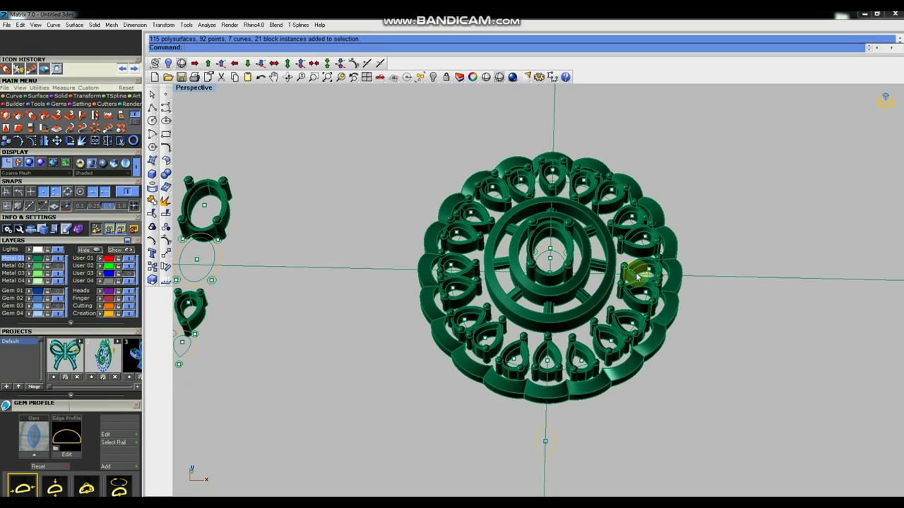
{"action": "mouse_move", "coordinate": [520, 259]}
{"action": "right_mouse_down"}
{"action": "mouse_move", "coordinate": [480, 264]}
{"action": "mouse_move", "coordinate": [490, 282]}
{"action": "right_mouse_up"}
{"action": "mouse_move", "coordinate": [591, 359]}
{"action": "right_mouse_down"}
{"action": "mouse_move", "coordinate": [600, 228]}
{"action": "mouse_move", "coordinate": [584, 165]}
{"action": "mouse_move", "coordinate": [606, 262]}
{"action": "mouse_move", "coordinate": [570, 234]}
{"action": "mouse_move", "coordinate": [592, 286]}
{"action": "right_mouse_up"}
{"action": "scroll", "coordinate": [590, 284], "scroll_direction": "up", "scroll_amount": 4}
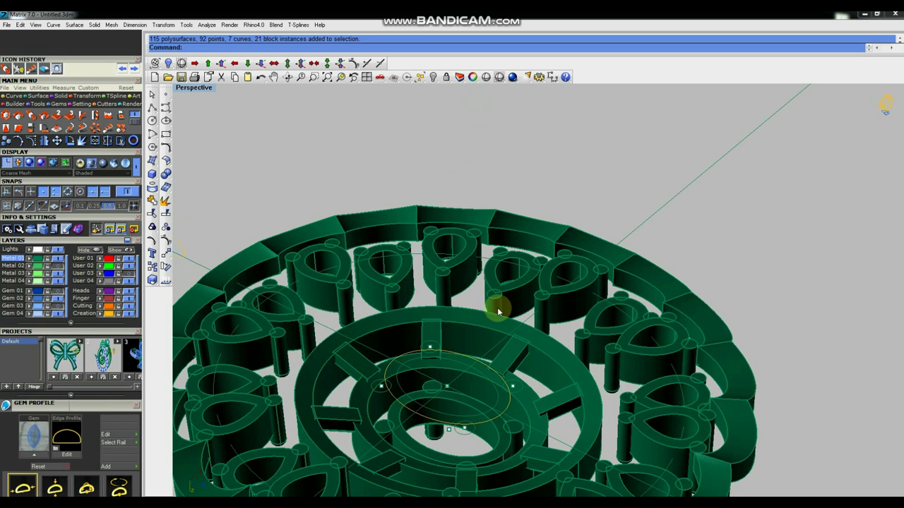
{"action": "mouse_move", "coordinate": [490, 287]}
{"action": "right_mouse_down"}
{"action": "mouse_move", "coordinate": [571, 283]}
{"action": "mouse_move", "coordinate": [369, 309]}
{"action": "right_mouse_up"}
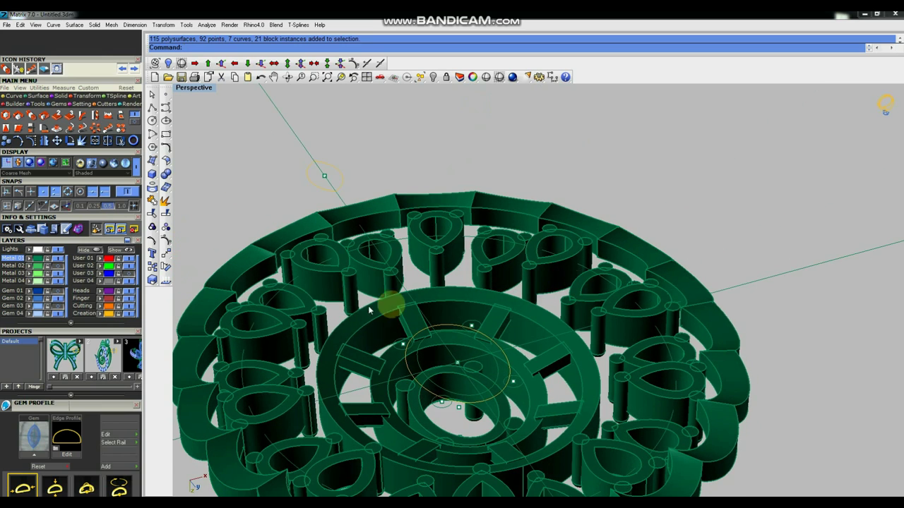
Step: Start the Polyline tool and tilt the view to a lower angle
{"action": "left_click", "coordinate": [152, 108]}
{"action": "scroll", "coordinate": [420, 246], "scroll_direction": "down", "scroll_amount": 3}
{"action": "right_click_drag", "start_coordinate": [478, 228], "coordinate": [375, 219]}
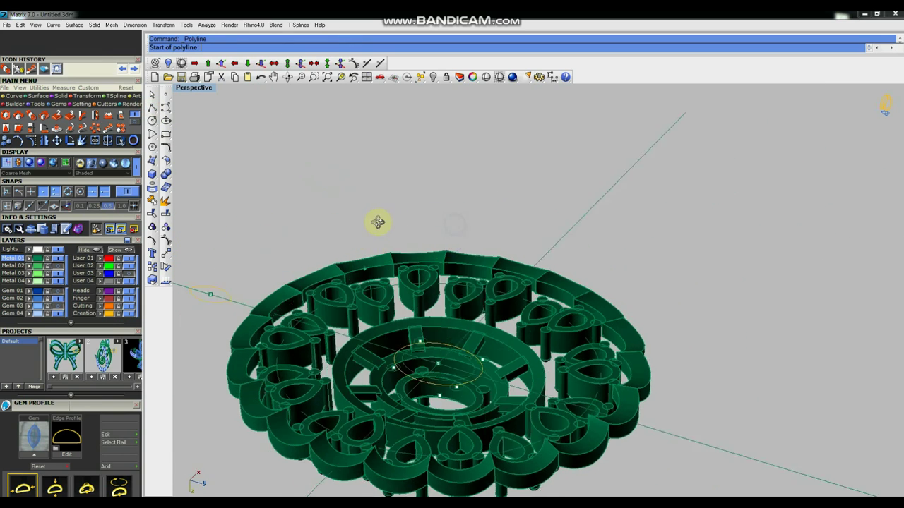
Step: Draw a straight line from the inner ring to the adjacent pear setting
{"action": "scroll", "coordinate": [375, 220], "scroll_direction": "up", "scroll_amount": 2}
{"action": "mouse_move", "coordinate": [654, 381]}
{"action": "right_mouse_down"}
{"action": "mouse_move", "coordinate": [671, 388]}
{"action": "mouse_move", "coordinate": [629, 395]}
{"action": "right_mouse_up"}
{"action": "scroll", "coordinate": [598, 383], "scroll_direction": "up", "scroll_amount": 2}
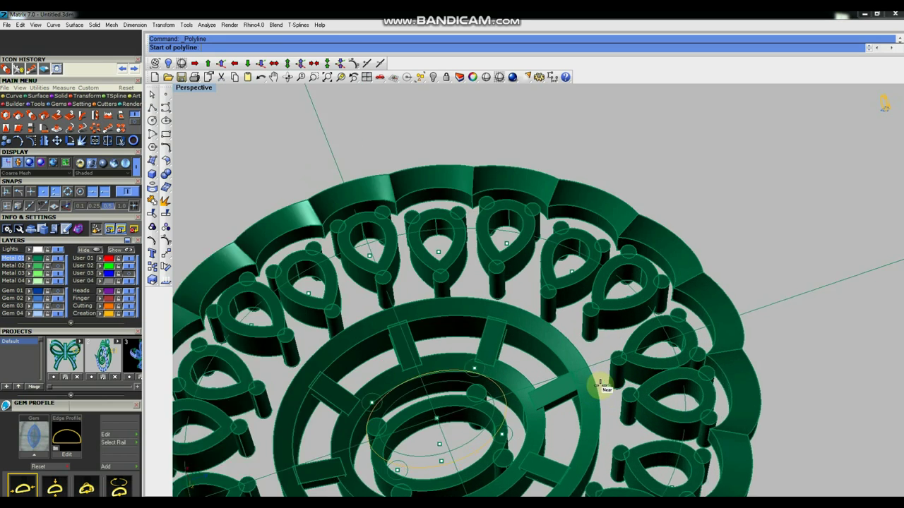
{"action": "scroll", "coordinate": [580, 391], "scroll_direction": "up", "scroll_amount": 2}
{"action": "scroll", "coordinate": [581, 390], "scroll_direction": "up", "scroll_amount": 2}
{"action": "left_click", "coordinate": [556, 373]}
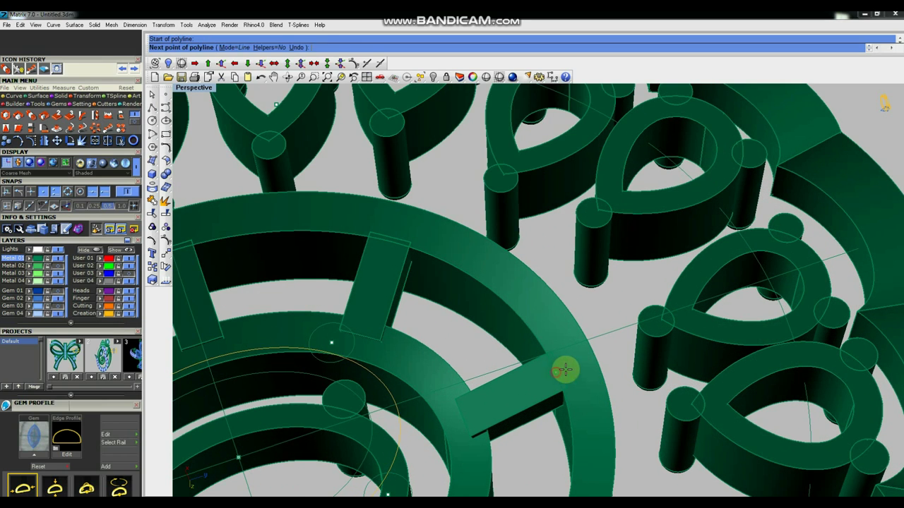
{"action": "left_click", "coordinate": [593, 358]}
{"action": "key", "text": "Return"}
Step: Draw a second connector line from the ring to the setting post and select it for rebuilding
{"action": "scroll", "coordinate": [577, 366], "scroll_direction": "up", "scroll_amount": 2}
{"action": "scroll", "coordinate": [577, 366], "scroll_direction": "down", "scroll_amount": 2}
{"action": "scroll", "coordinate": [564, 367], "scroll_direction": "down", "scroll_amount": 2}
{"action": "scroll", "coordinate": [587, 385], "scroll_direction": "down", "scroll_amount": 1}
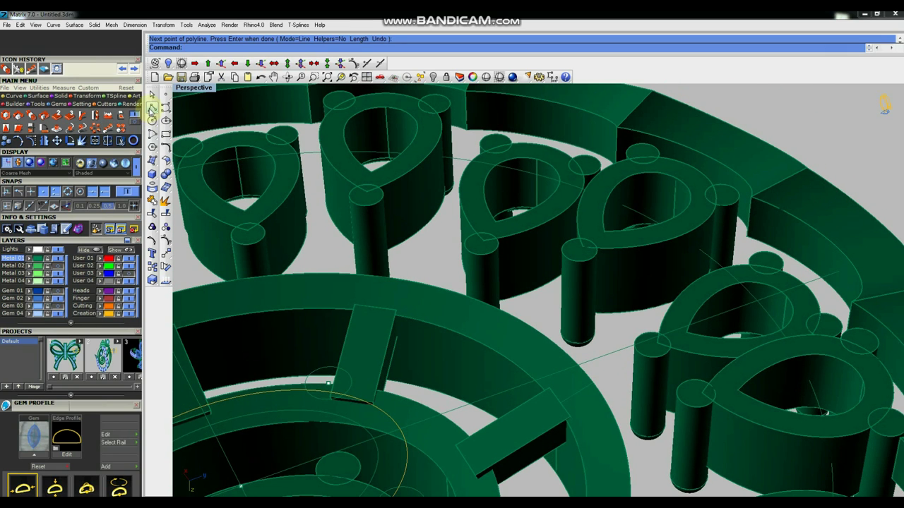
{"action": "left_click", "coordinate": [151, 106]}
{"action": "left_click", "coordinate": [574, 394]}
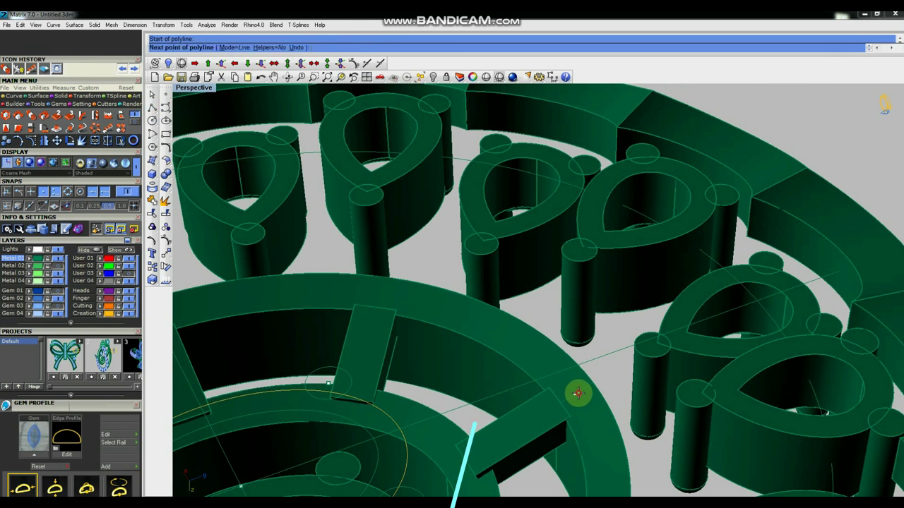
{"action": "left_click", "coordinate": [659, 346]}
{"action": "key", "text": "Return"}
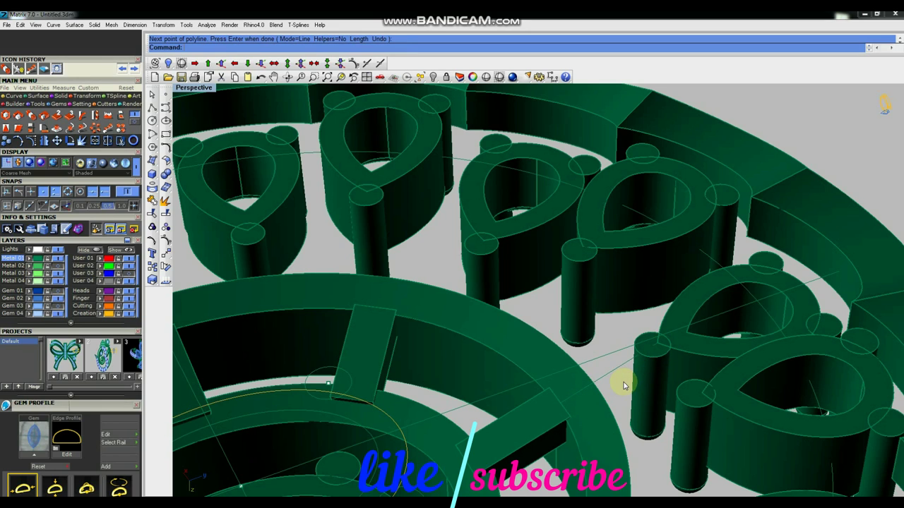
{"action": "left_click", "coordinate": [597, 385]}
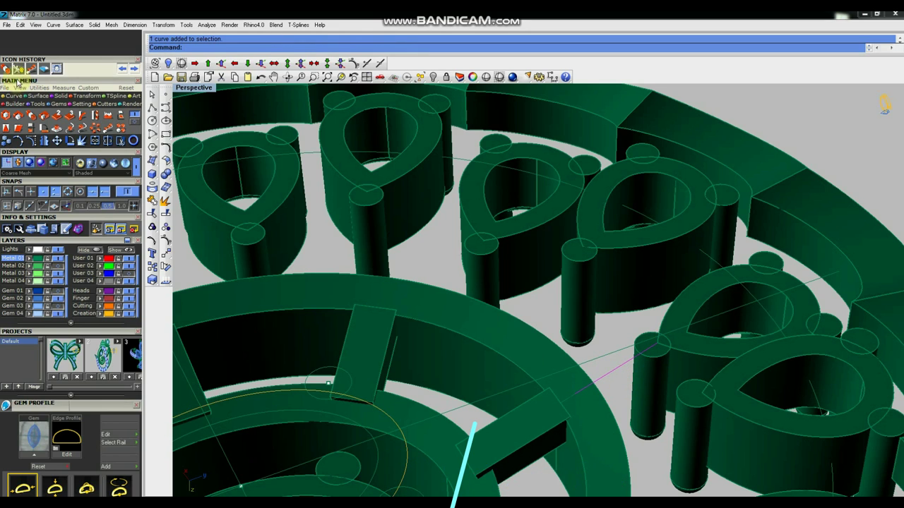
{"action": "left_click", "coordinate": [19, 69]}
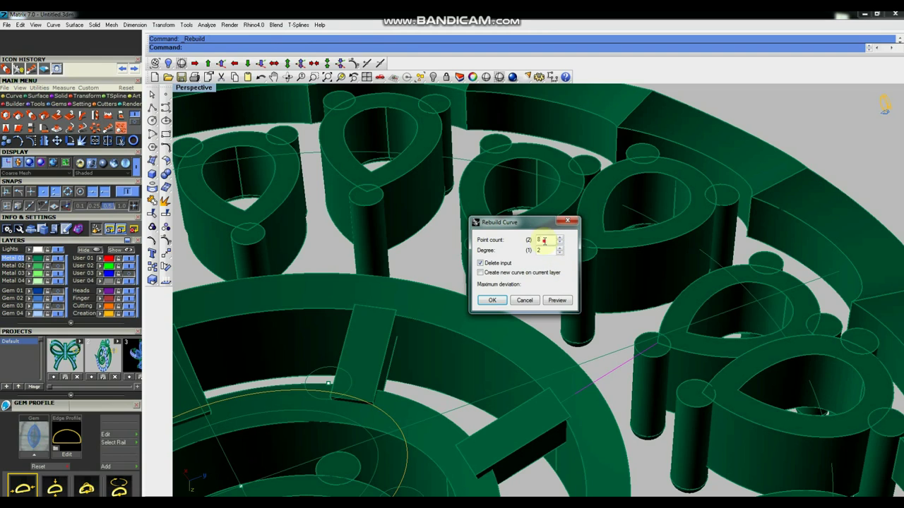
Step: Rebuild the connector with 3 points, degree 2, and nudge its middle point down one unit
{"action": "left_click", "coordinate": [494, 301]}
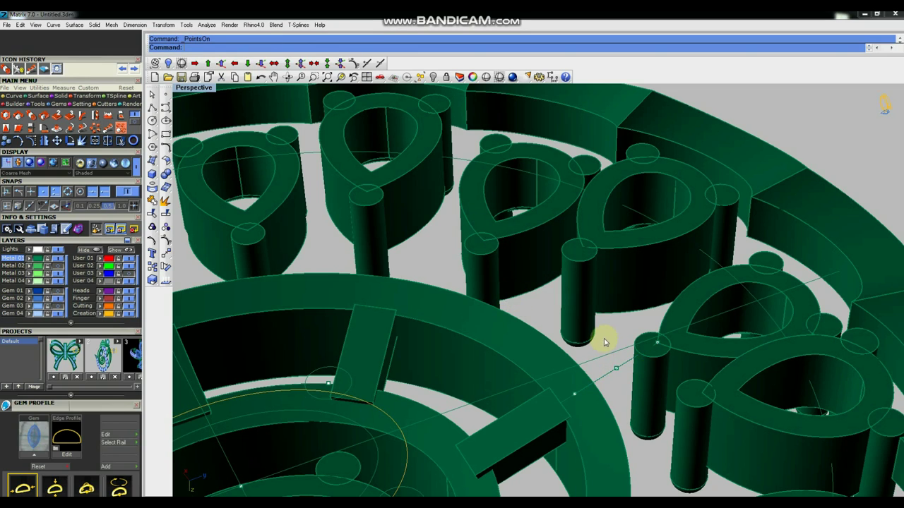
{"action": "left_click", "coordinate": [616, 368]}
{"action": "left_click", "coordinate": [262, 63]}
{"action": "scroll", "coordinate": [514, 292], "scroll_direction": "down", "scroll_amount": 1}
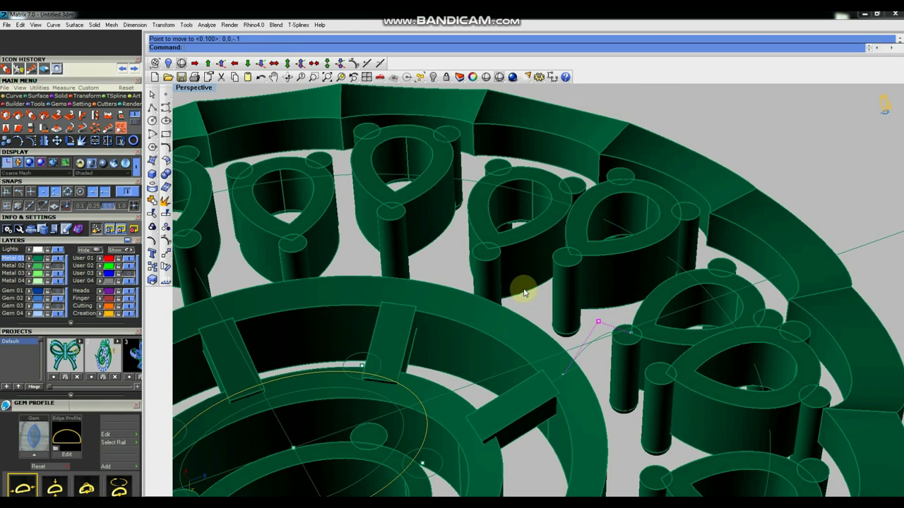
{"action": "scroll", "coordinate": [535, 292], "scroll_direction": "down", "scroll_amount": 1}
{"action": "mouse_move", "coordinate": [619, 363]}
{"action": "right_mouse_down"}
{"action": "mouse_move", "coordinate": [605, 349]}
{"action": "mouse_move", "coordinate": [640, 337]}
{"action": "mouse_move", "coordinate": [586, 363]}
{"action": "right_mouse_up"}
{"action": "scroll", "coordinate": [590, 365], "scroll_direction": "up", "scroll_amount": 2}
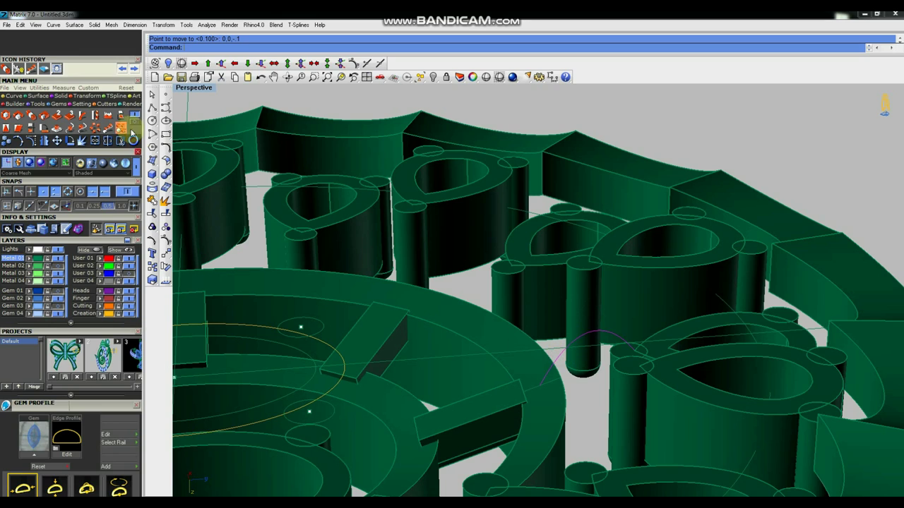
Step: Draw a Start-End arc from the inner ring to the pear setting post
{"action": "left_click", "coordinate": [151, 134]}
{"action": "left_click", "coordinate": [241, 47]}
{"action": "left_click", "coordinate": [540, 385]}
{"action": "left_click", "coordinate": [633, 351]}
{"action": "left_click", "coordinate": [586, 337]}
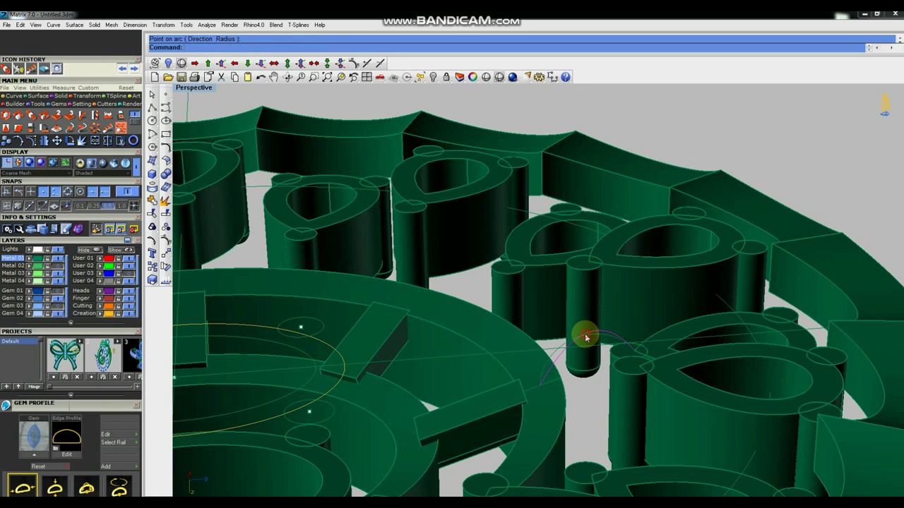
{"action": "key", "text": "ctrl+a"}
{"action": "scroll", "coordinate": [604, 311], "scroll_direction": "down", "scroll_amount": 5}
{"action": "scroll", "coordinate": [612, 302], "scroll_direction": "up", "scroll_amount": 3}
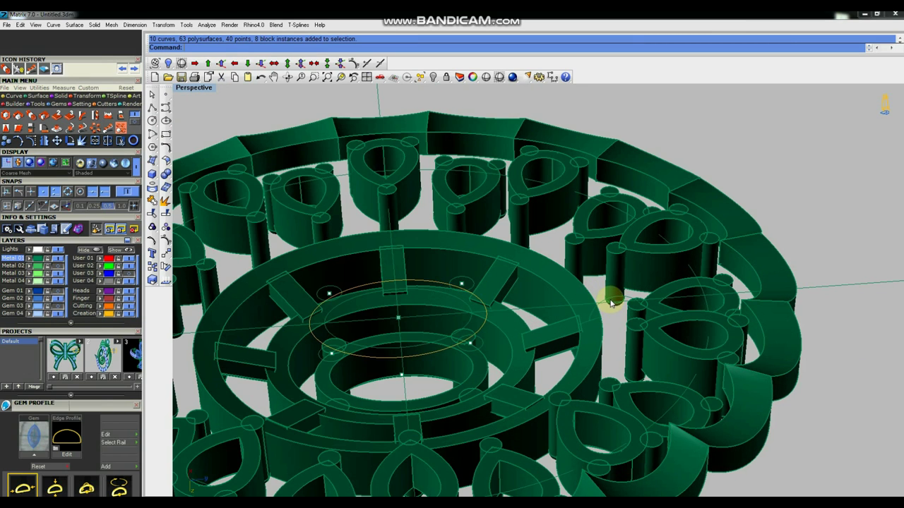
Step: Create a round Pipe tube along the arc and nudge it up slightly
{"action": "scroll", "coordinate": [478, 281], "scroll_direction": "up", "scroll_amount": 2}
{"action": "scroll", "coordinate": [587, 307], "scroll_direction": "down", "scroll_amount": 4}
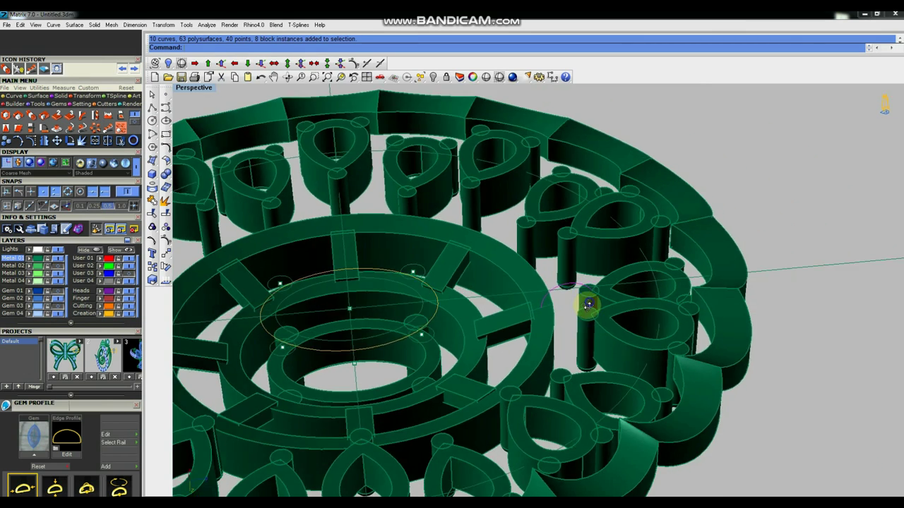
{"action": "scroll", "coordinate": [584, 309], "scroll_direction": "up", "scroll_amount": 2}
{"action": "type", "text": "e"}
{"action": "key", "text": "Return"}
{"action": "key", "text": "Return"}
{"action": "key", "text": "Return"}
{"action": "key", "text": "Return"}
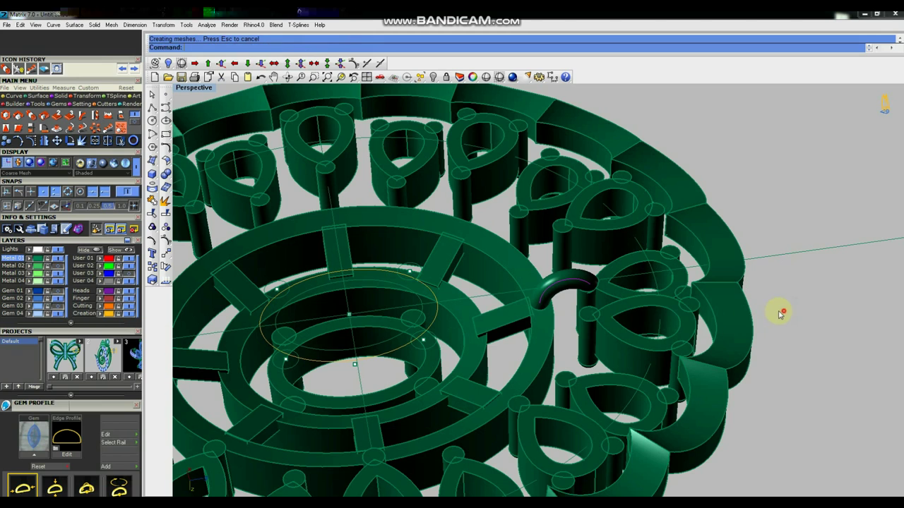
{"action": "scroll", "coordinate": [544, 289], "scroll_direction": "up", "scroll_amount": 3}
{"action": "scroll", "coordinate": [593, 292], "scroll_direction": "up", "scroll_amount": 1}
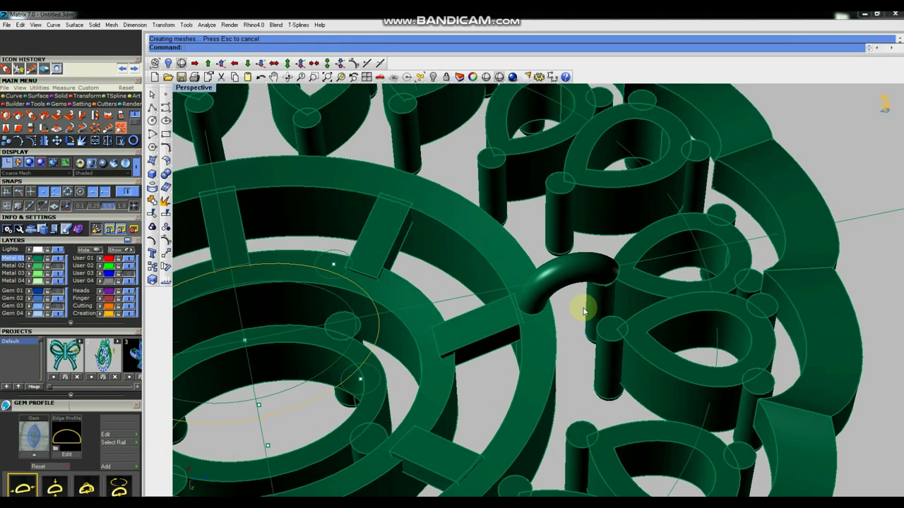
{"action": "right_click_drag", "start_coordinate": [584, 311], "coordinate": [575, 282]}
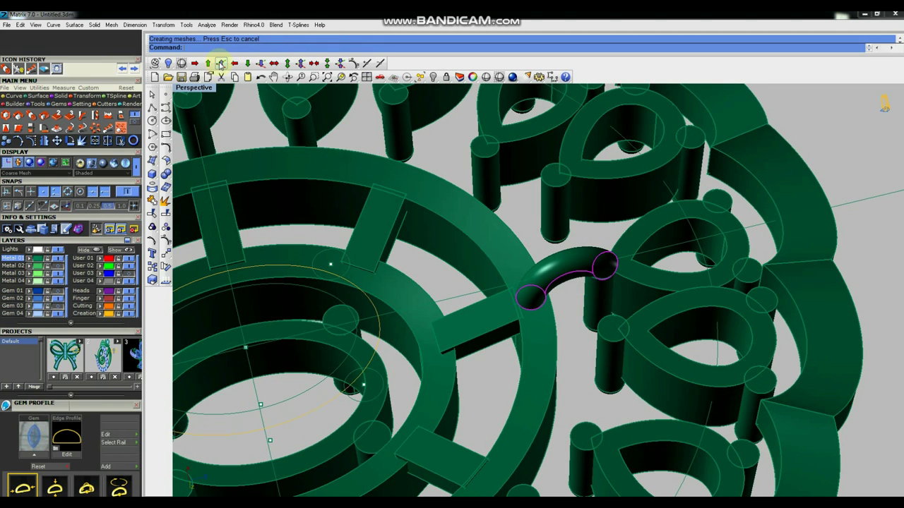
{"action": "left_click", "coordinate": [220, 64]}
Step: Orbit and zoom around the new tube to check it from several angles
{"action": "scroll", "coordinate": [564, 226], "scroll_direction": "down", "scroll_amount": 3}
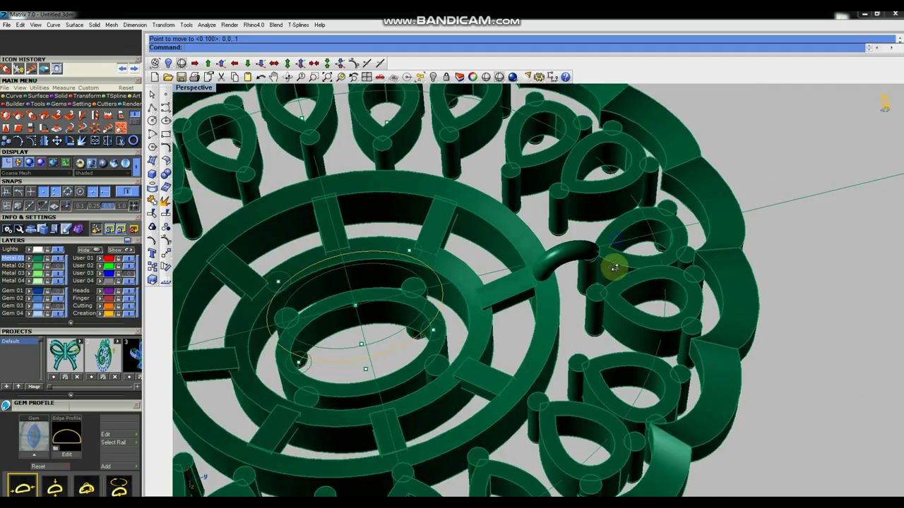
{"action": "mouse_move", "coordinate": [611, 264]}
{"action": "right_mouse_down"}
{"action": "mouse_move", "coordinate": [605, 318]}
{"action": "mouse_move", "coordinate": [596, 252]}
{"action": "right_mouse_up"}
{"action": "scroll", "coordinate": [581, 232], "scroll_direction": "up", "scroll_amount": 1}
{"action": "scroll", "coordinate": [575, 236], "scroll_direction": "up", "scroll_amount": 2}
{"action": "scroll", "coordinate": [579, 234], "scroll_direction": "down", "scroll_amount": 2}
{"action": "scroll", "coordinate": [620, 321], "scroll_direction": "down", "scroll_amount": 3}
{"action": "right_click_drag", "start_coordinate": [612, 273], "coordinate": [621, 201]}
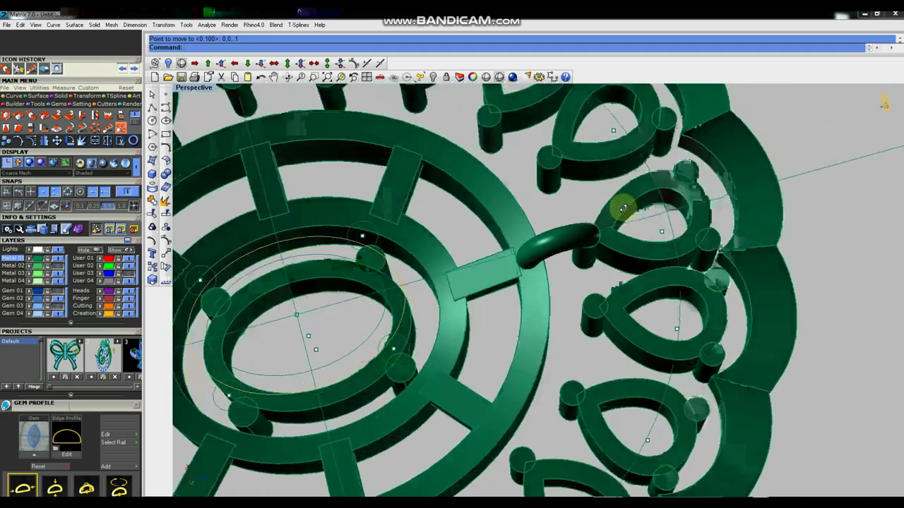
{"action": "scroll", "coordinate": [621, 204], "scroll_direction": "up", "scroll_amount": 1}
{"action": "scroll", "coordinate": [627, 214], "scroll_direction": "down", "scroll_amount": 1}
{"action": "scroll", "coordinate": [595, 221], "scroll_direction": "up", "scroll_amount": 2}
{"action": "right_click_drag", "start_coordinate": [594, 235], "coordinate": [403, 238]}
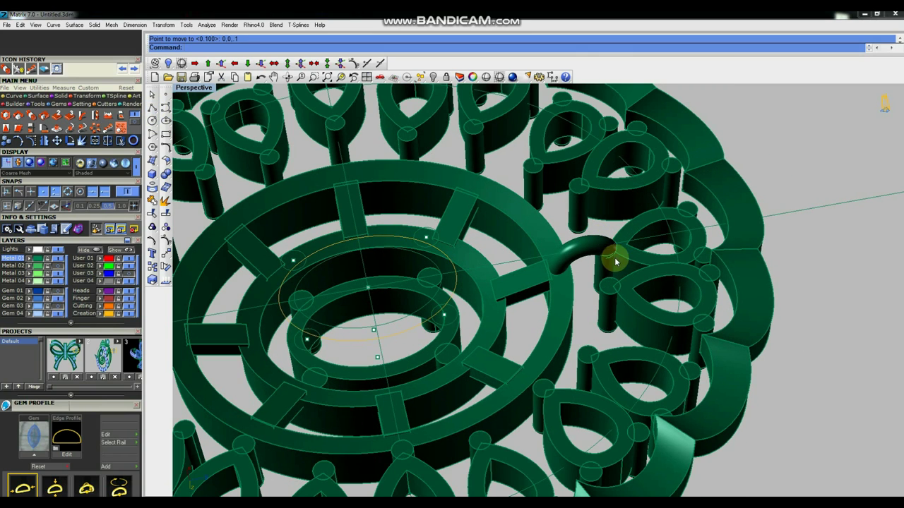
{"action": "scroll", "coordinate": [614, 258], "scroll_direction": "up", "scroll_amount": 1}
{"action": "scroll", "coordinate": [600, 252], "scroll_direction": "up", "scroll_amount": 1}
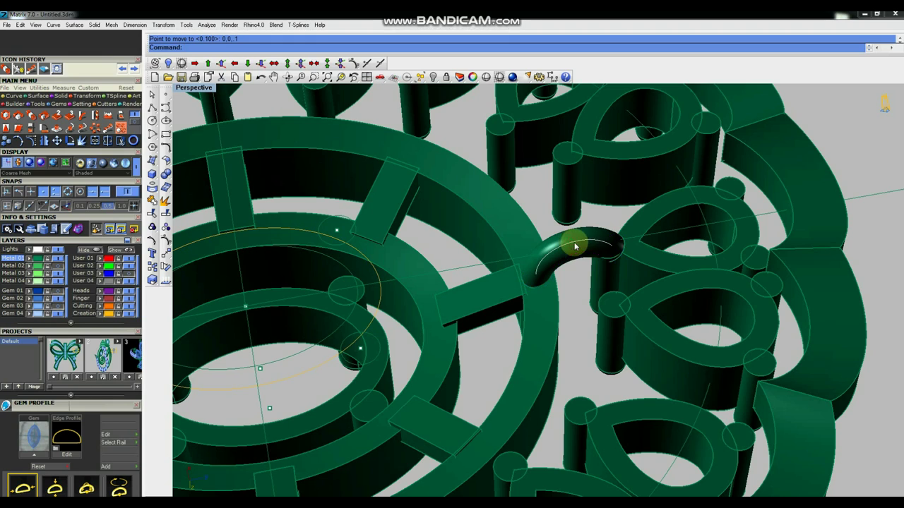
Step: Select the tube's centre curve, abandoning an attempted copy
{"action": "left_click", "coordinate": [571, 242]}
{"action": "left_click", "coordinate": [484, 270]}
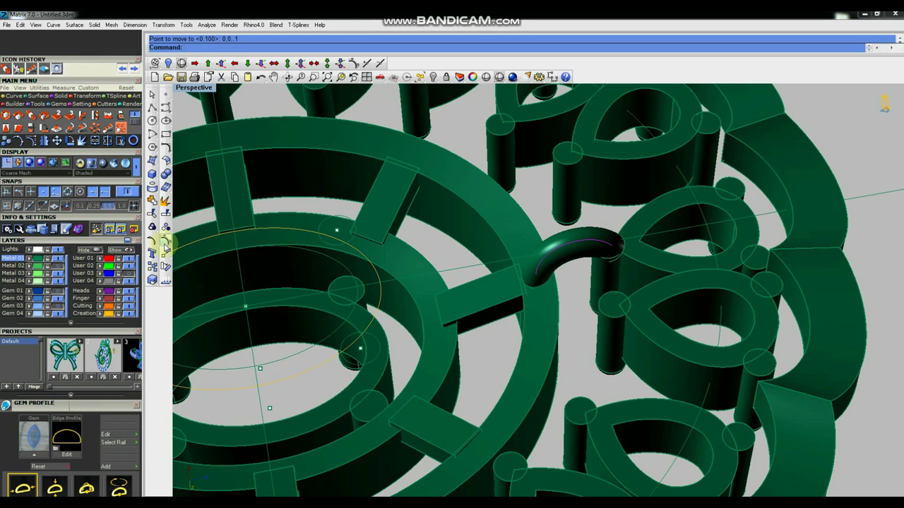
{"action": "left_click", "coordinate": [154, 268]}
{"action": "left_click", "coordinate": [612, 245]}
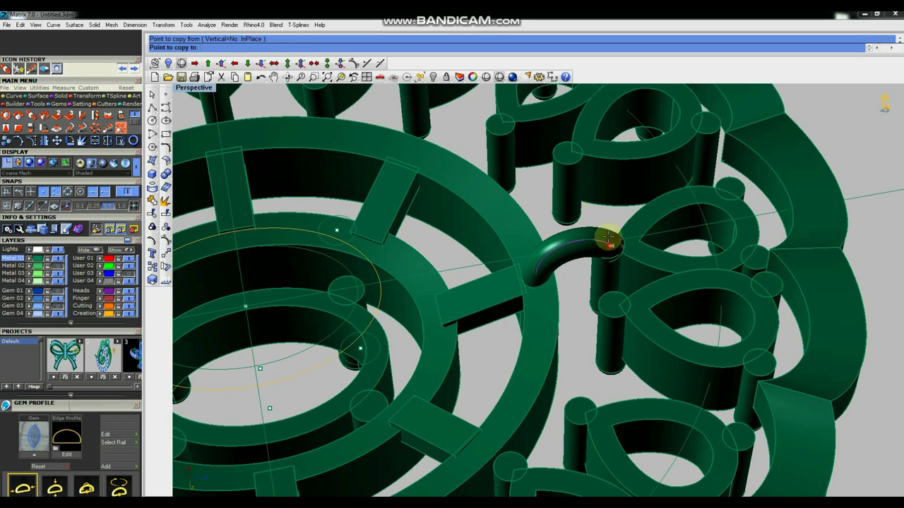
{"action": "key", "text": "Escape"}
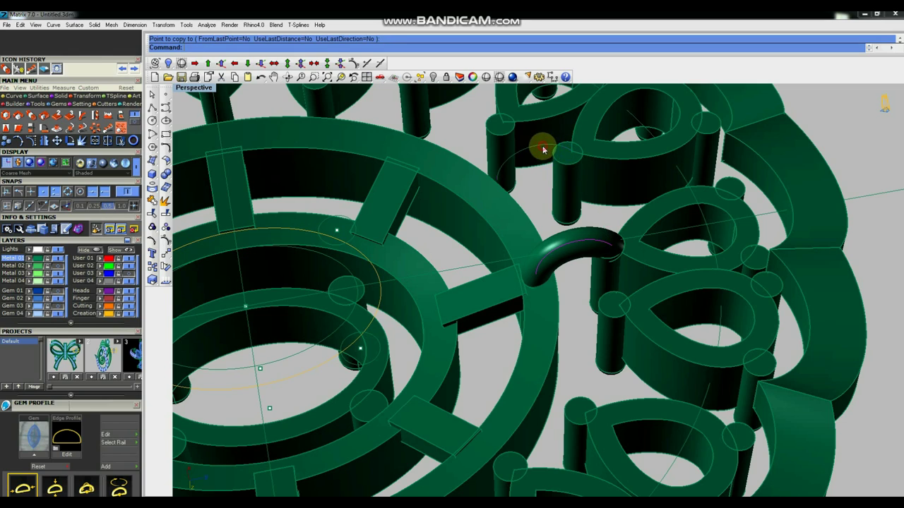
{"action": "scroll", "coordinate": [650, 202], "scroll_direction": "down", "scroll_amount": 3}
{"action": "mouse_move", "coordinate": [598, 202]}
{"action": "right_mouse_down"}
{"action": "mouse_move", "coordinate": [535, 202]}
{"action": "mouse_move", "coordinate": [514, 224]}
{"action": "right_mouse_up"}
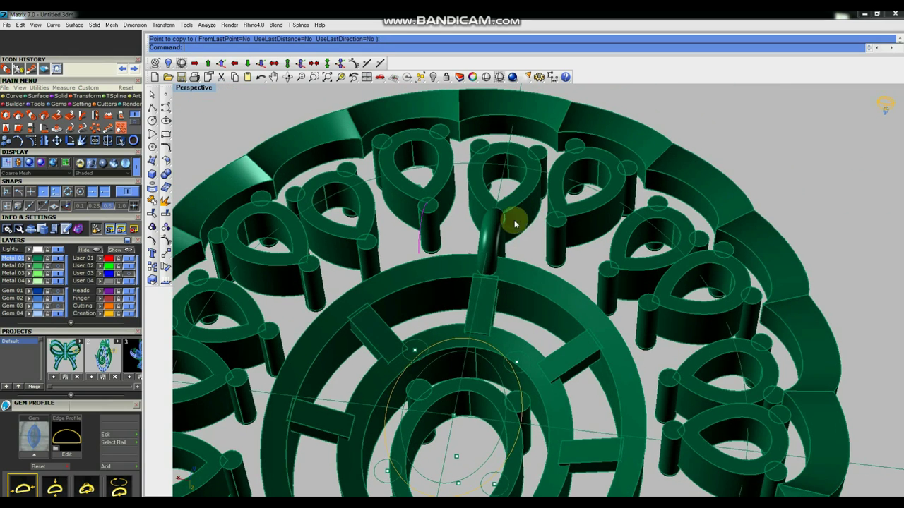
Step: Rotate-copy the centre curve to the neighbouring pear setting
{"action": "left_click", "coordinate": [168, 267]}
{"action": "scroll", "coordinate": [444, 197], "scroll_direction": "up", "scroll_amount": 2}
{"action": "scroll", "coordinate": [428, 202], "scroll_direction": "up", "scroll_amount": 2}
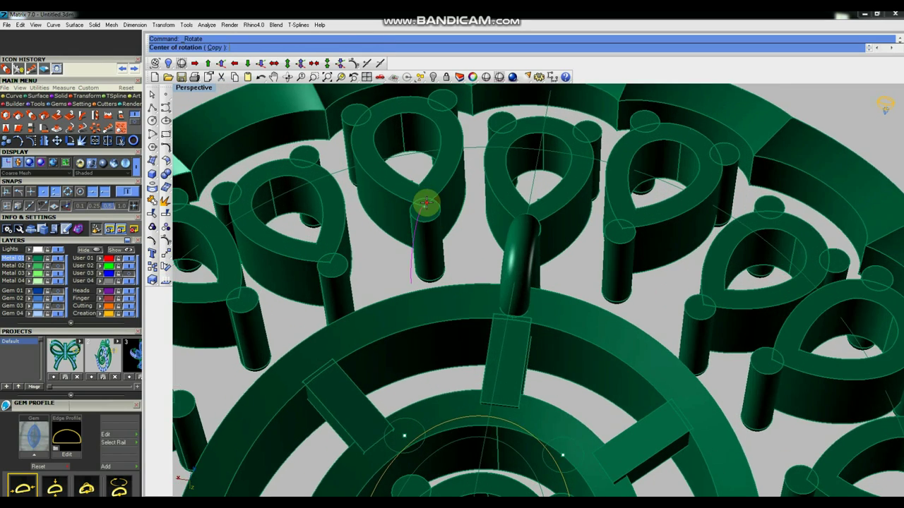
{"action": "left_click", "coordinate": [424, 206]}
{"action": "left_click", "coordinate": [409, 267]}
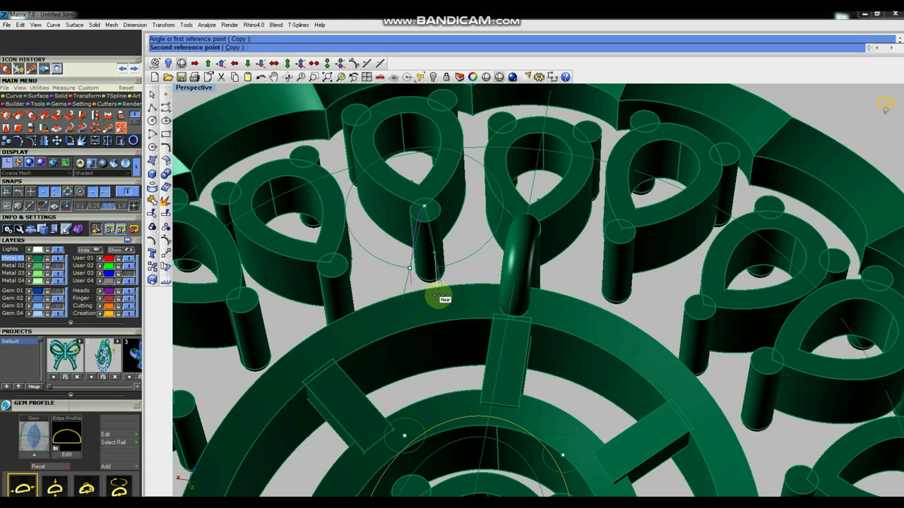
{"action": "left_click", "coordinate": [435, 296]}
{"action": "right_click_drag", "start_coordinate": [464, 268], "coordinate": [408, 261]}
Step: Show the copied curve's control points and begin moving its end point
{"action": "key", "text": "F10"}
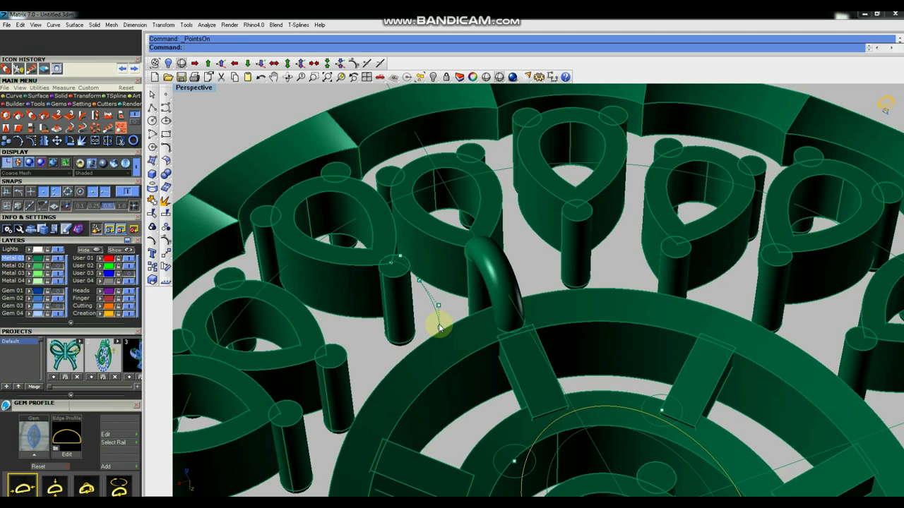
{"action": "scroll", "coordinate": [439, 326], "scroll_direction": "up", "scroll_amount": 3}
{"action": "left_click", "coordinate": [168, 256]}
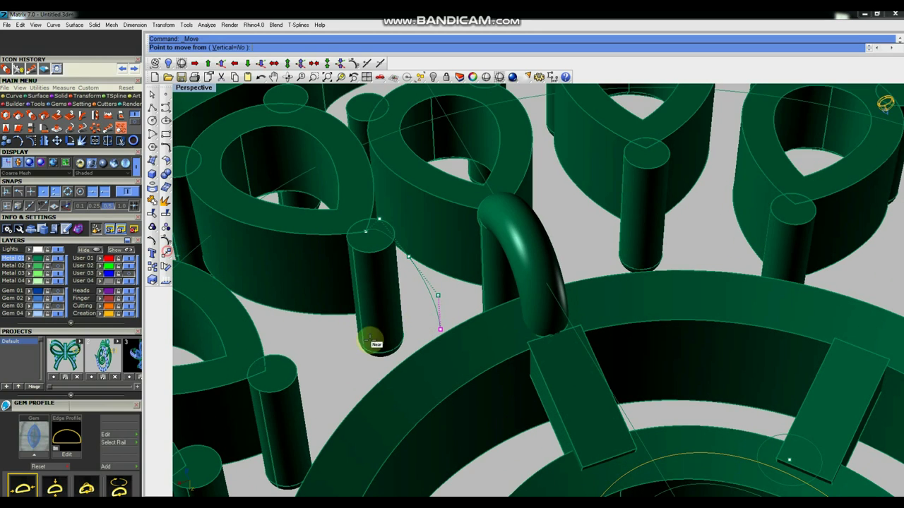
Step: Lower the curve's end point onto the inner ring and tilt the view to inspect the connector
{"action": "left_click_drag", "start_coordinate": [437, 330], "coordinate": [446, 365]}
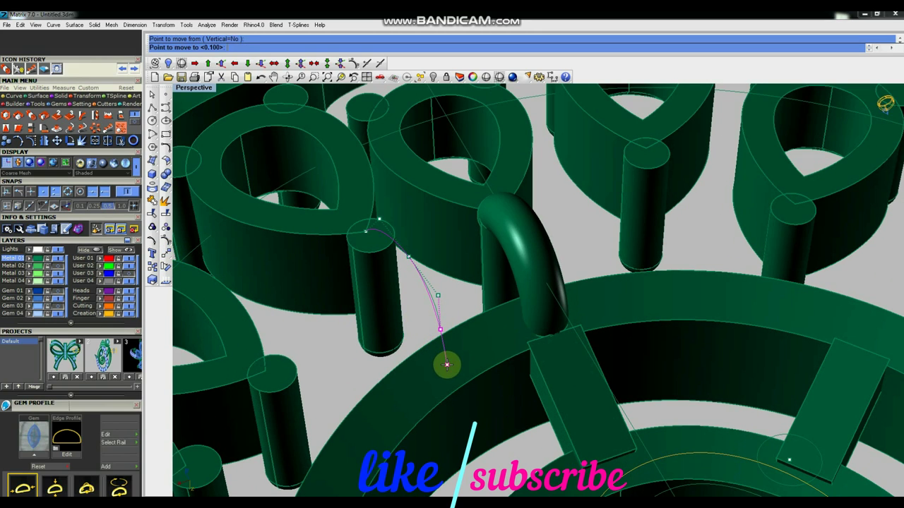
{"action": "scroll", "coordinate": [456, 329], "scroll_direction": "down", "scroll_amount": 2}
{"action": "scroll", "coordinate": [586, 316], "scroll_direction": "down", "scroll_amount": 3}
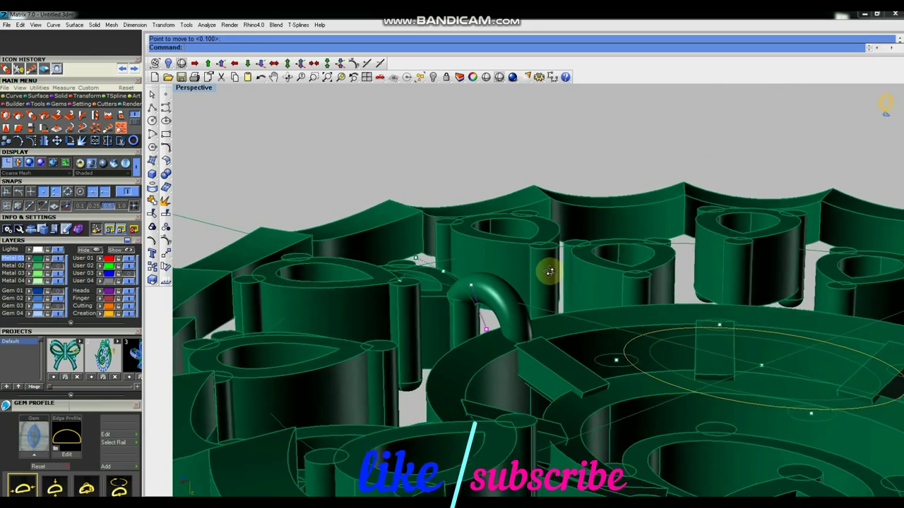
{"action": "right_click_drag", "start_coordinate": [547, 269], "coordinate": [543, 313]}
{"action": "scroll", "coordinate": [492, 351], "scroll_direction": "up", "scroll_amount": 2}
{"action": "scroll", "coordinate": [492, 351], "scroll_direction": "down", "scroll_amount": 2}
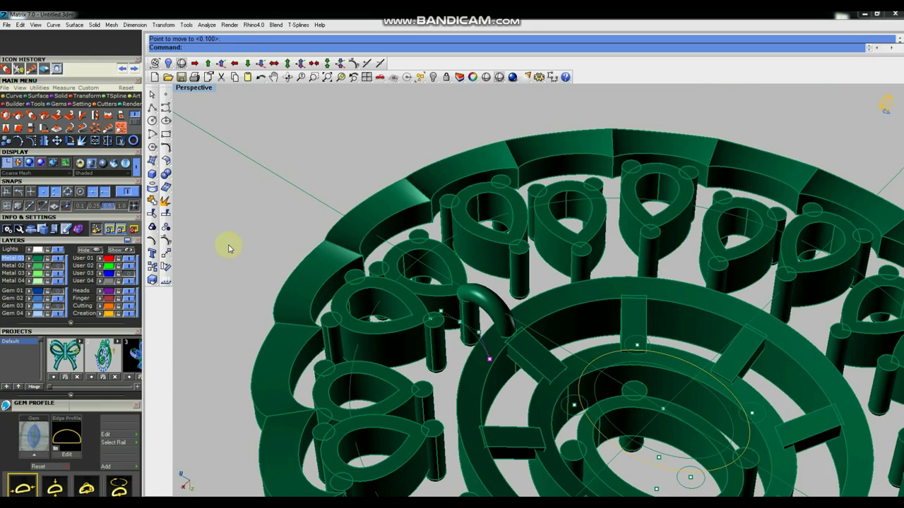
Step: Draw a two-point guide polyline near the ring
{"action": "left_click", "coordinate": [153, 120]}
{"action": "scroll", "coordinate": [474, 361], "scroll_direction": "up", "scroll_amount": 3}
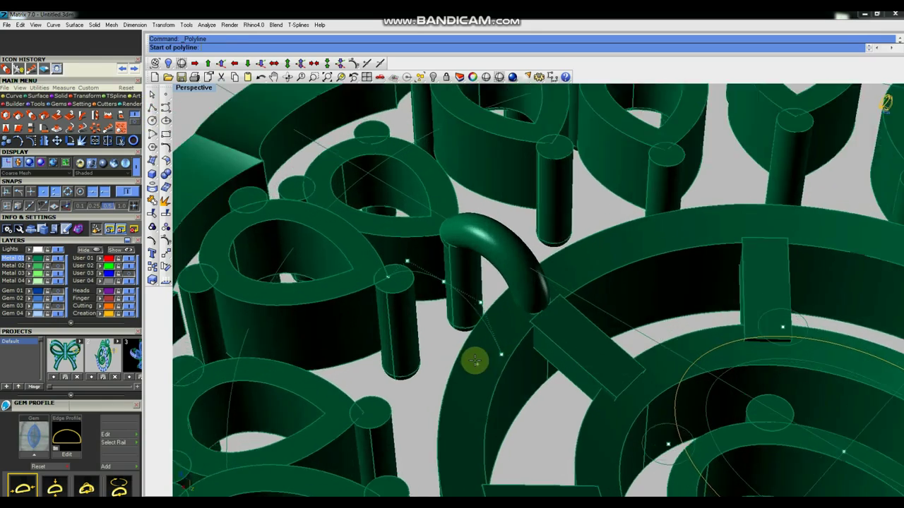
{"action": "left_click", "coordinate": [463, 353]}
{"action": "left_click", "coordinate": [499, 362]}
{"action": "key", "text": "Return"}
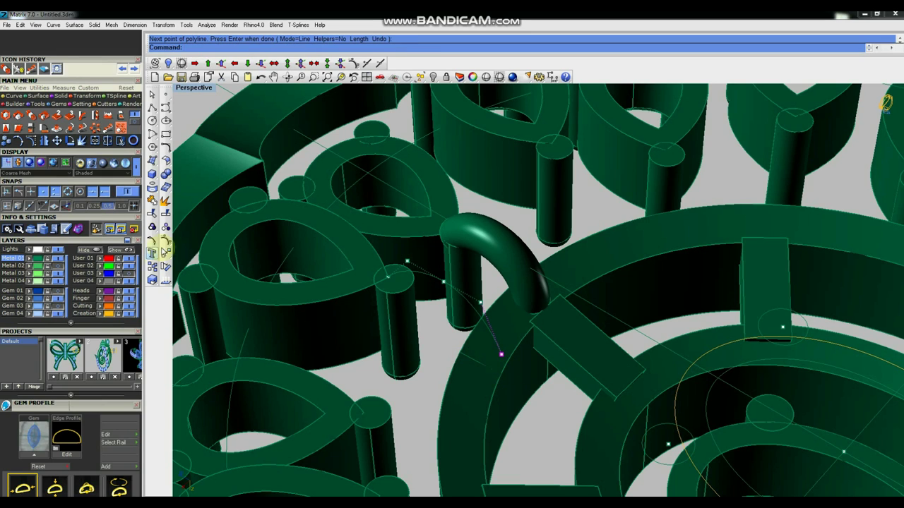
Step: Move the selected pieces from the guide line's end to their new position
{"action": "left_click", "coordinate": [167, 252]}
{"action": "left_click", "coordinate": [499, 361]}
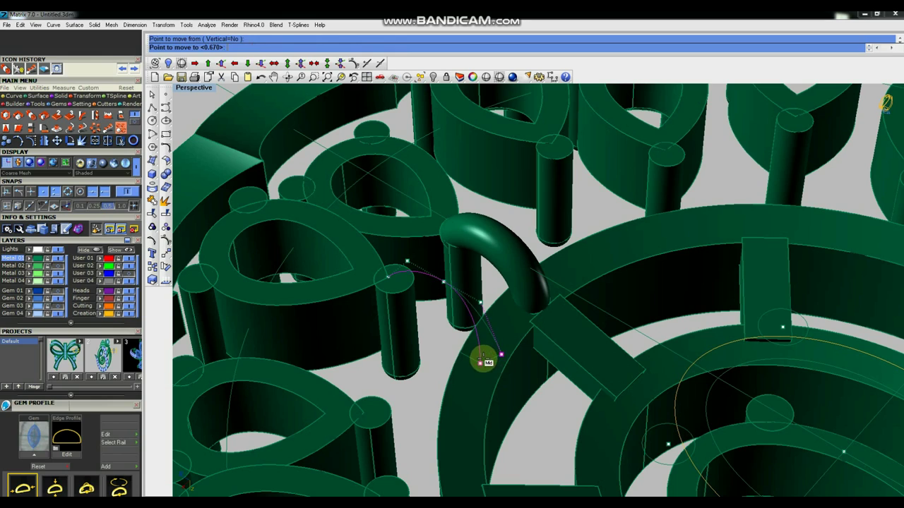
{"action": "left_click", "coordinate": [526, 374]}
{"action": "key", "text": "Escape"}
Step: Draw an arc from the prong cylinder edge down to the ring, deleting the guide line
{"action": "mouse_move", "coordinate": [544, 372]}
{"action": "right_mouse_down"}
{"action": "mouse_move", "coordinate": [541, 355]}
{"action": "mouse_move", "coordinate": [535, 369]}
{"action": "mouse_move", "coordinate": [490, 305]}
{"action": "right_mouse_up"}
{"action": "left_click", "coordinate": [152, 132]}
{"action": "left_click", "coordinate": [406, 290]}
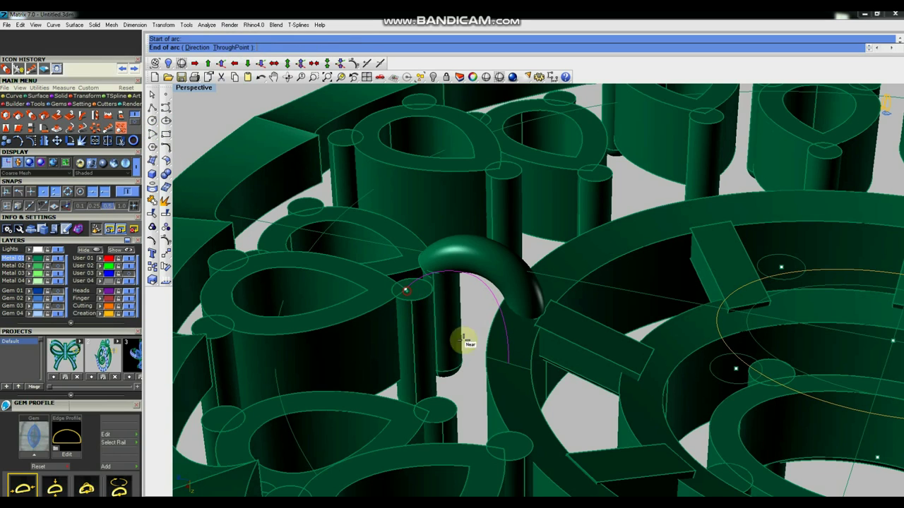
{"action": "left_click", "coordinate": [508, 363]}
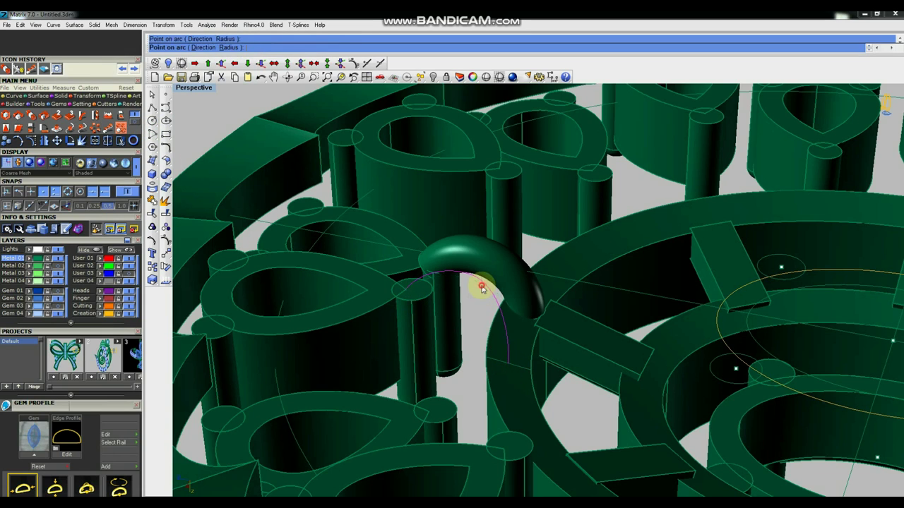
{"action": "key", "text": "Delete"}
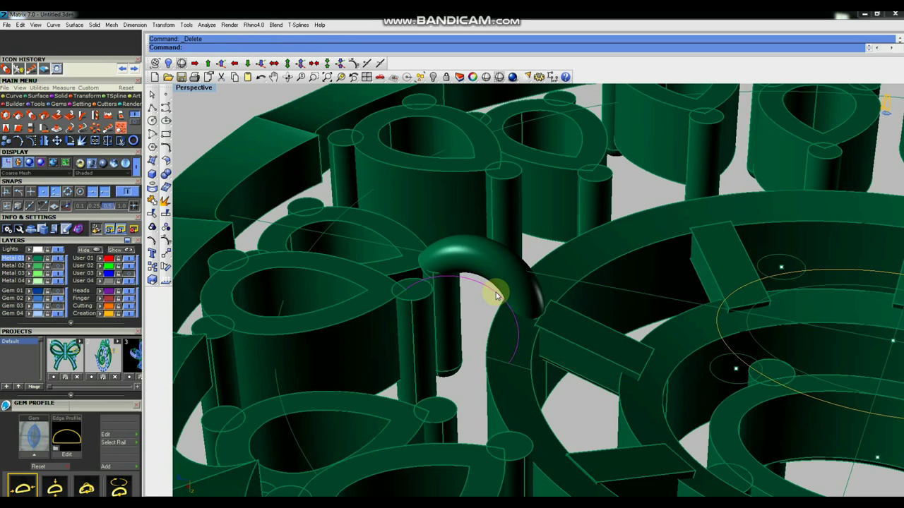
Step: Run Pipe via the alias e and pick the arc as its path
{"action": "type", "text": "Pipe"}
{"action": "key", "text": "Return"}
{"action": "left_click", "coordinate": [497, 296]}
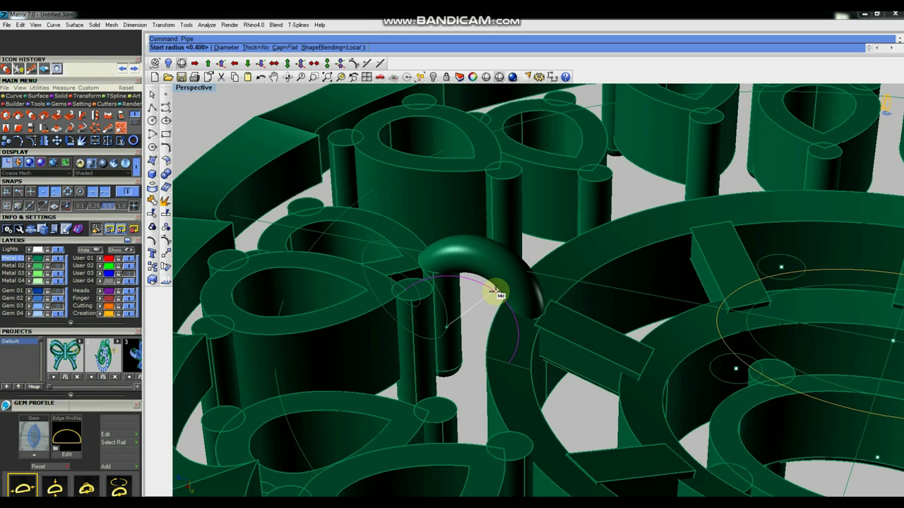
Step: Build the tube at the default radius and place a copy beside the original
{"action": "key", "text": "Return"}
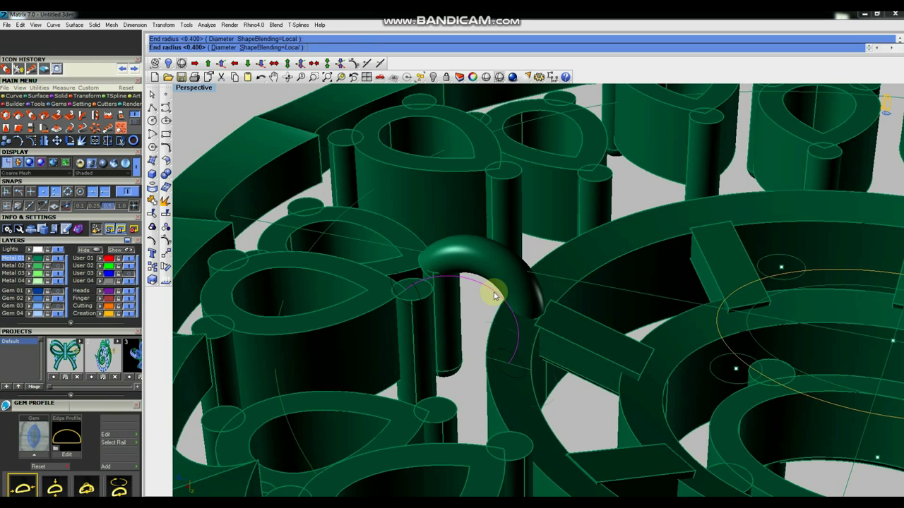
{"action": "left_click", "coordinate": [481, 295]}
{"action": "left_click", "coordinate": [516, 322]}
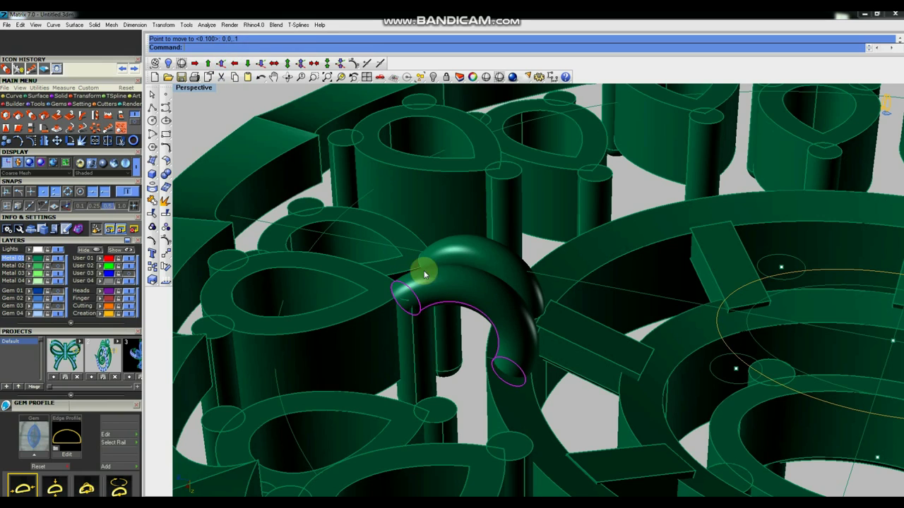
{"action": "scroll", "coordinate": [565, 203], "scroll_direction": "up", "scroll_amount": 2}
{"action": "scroll", "coordinate": [584, 226], "scroll_direction": "up", "scroll_amount": 1}
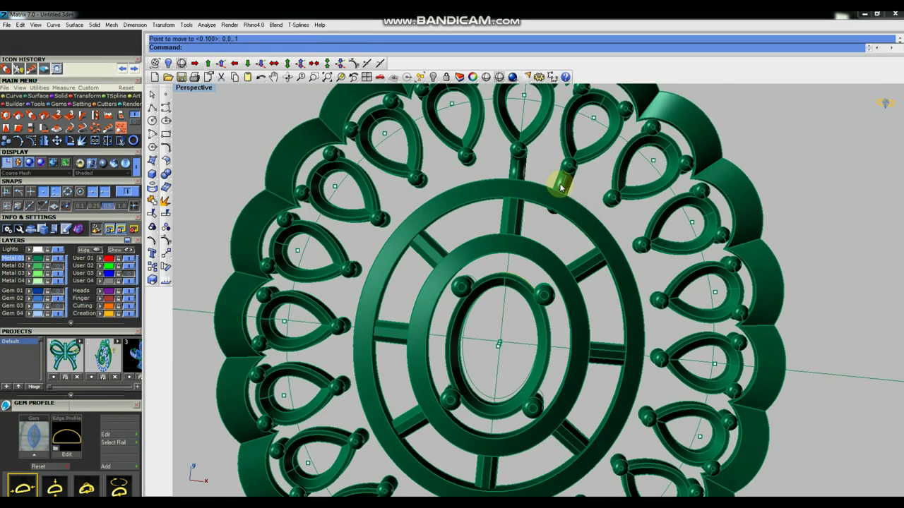
{"action": "scroll", "coordinate": [560, 186], "scroll_direction": "up", "scroll_amount": 3}
{"action": "left_click", "coordinate": [487, 173]}
Step: Start Array Along Curve using the inner ring as the path
{"action": "scroll", "coordinate": [488, 178], "scroll_direction": "down", "scroll_amount": 2}
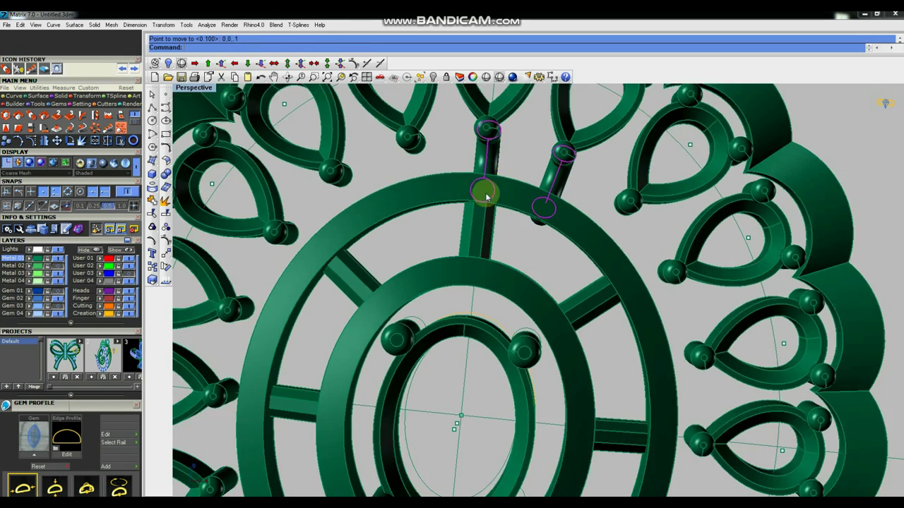
{"action": "scroll", "coordinate": [544, 258], "scroll_direction": "down", "scroll_amount": 3}
{"action": "left_click", "coordinate": [31, 68]}
{"action": "left_click", "coordinate": [553, 151]}
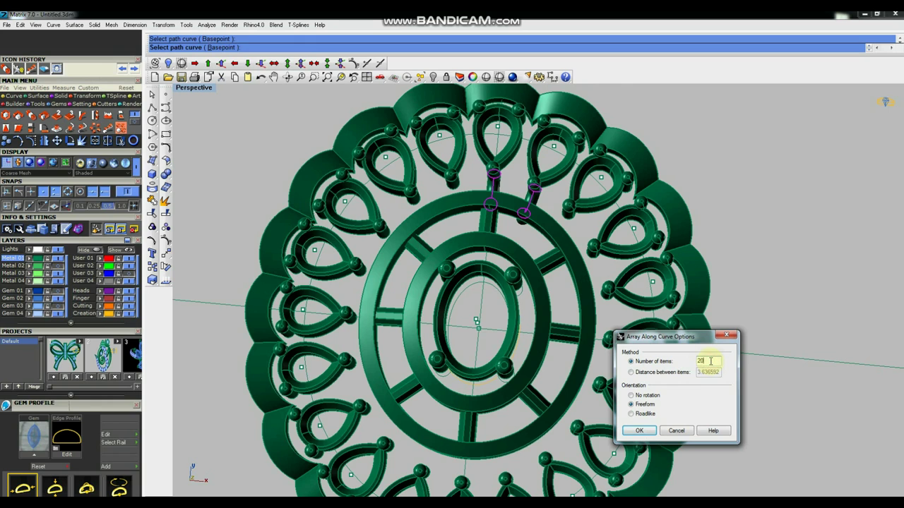
Step: Create 20 copies of the connector tubes around the inner ring and orbit to inspect them
{"action": "key", "text": "Return"}
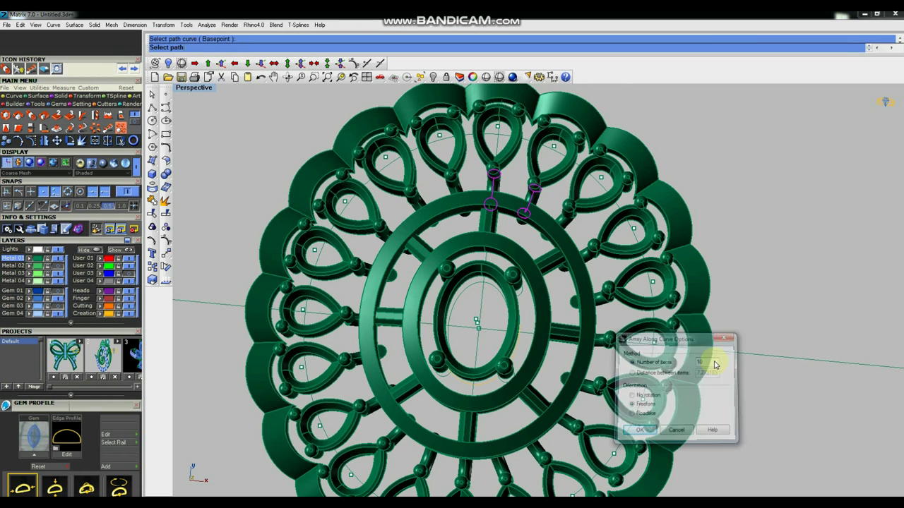
{"action": "scroll", "coordinate": [526, 214], "scroll_direction": "down", "scroll_amount": 3}
{"action": "scroll", "coordinate": [581, 235], "scroll_direction": "down", "scroll_amount": 3}
{"action": "right_click_drag", "start_coordinate": [578, 250], "coordinate": [486, 187]}
{"action": "mouse_move", "coordinate": [542, 260]}
{"action": "right_mouse_down"}
{"action": "mouse_move", "coordinate": [534, 232]}
{"action": "mouse_move", "coordinate": [553, 357]}
{"action": "mouse_move", "coordinate": [579, 317]}
{"action": "mouse_move", "coordinate": [591, 267]}
{"action": "mouse_move", "coordinate": [592, 293]}
{"action": "mouse_move", "coordinate": [582, 188]}
{"action": "mouse_move", "coordinate": [520, 262]}
{"action": "right_mouse_up"}
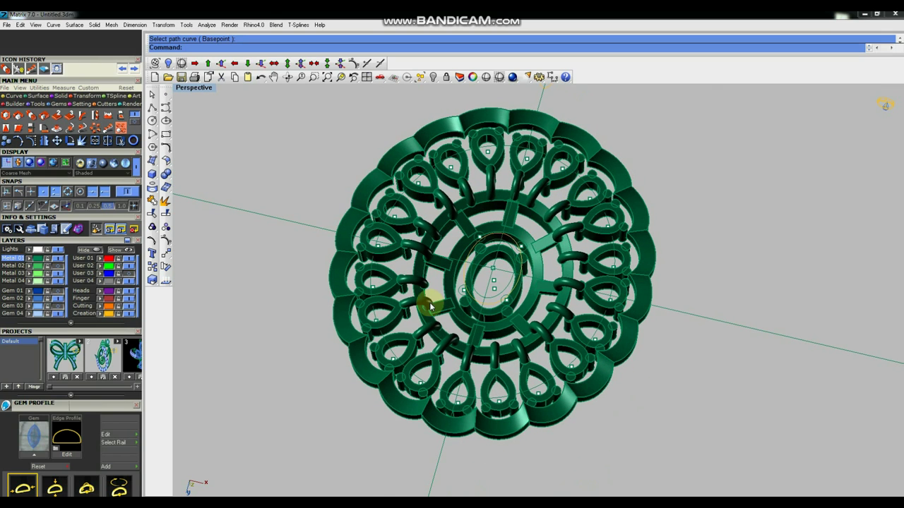
{"action": "mouse_move", "coordinate": [540, 280]}
{"action": "right_mouse_down"}
{"action": "mouse_move", "coordinate": [541, 249]}
{"action": "mouse_move", "coordinate": [534, 346]}
{"action": "mouse_move", "coordinate": [524, 327]}
{"action": "mouse_move", "coordinate": [554, 344]}
{"action": "mouse_move", "coordinate": [541, 268]}
{"action": "mouse_move", "coordinate": [504, 347]}
{"action": "mouse_move", "coordinate": [505, 235]}
{"action": "mouse_move", "coordinate": [520, 282]}
{"action": "mouse_move", "coordinate": [565, 234]}
{"action": "mouse_move", "coordinate": [514, 282]}
{"action": "right_mouse_up"}
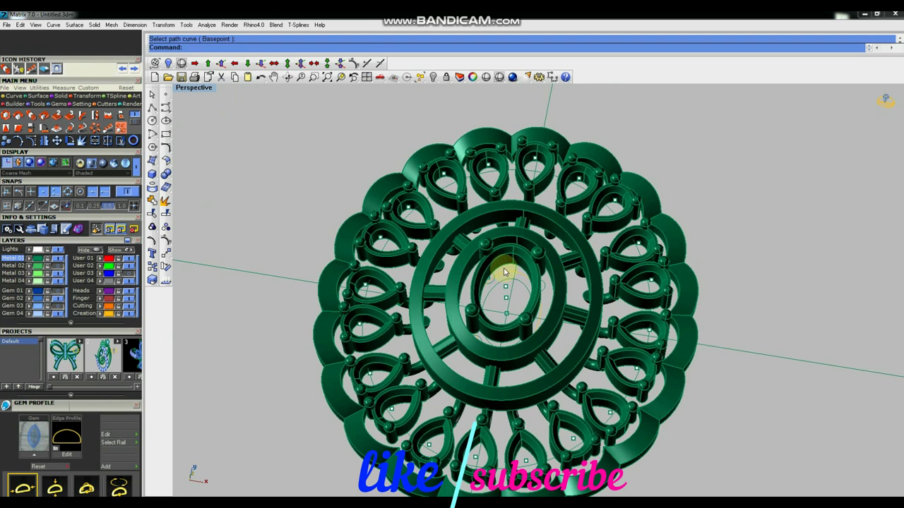
Step: Draw a small box at default size in the maximized Top view
{"action": "key", "text": "ctrl+F1"}
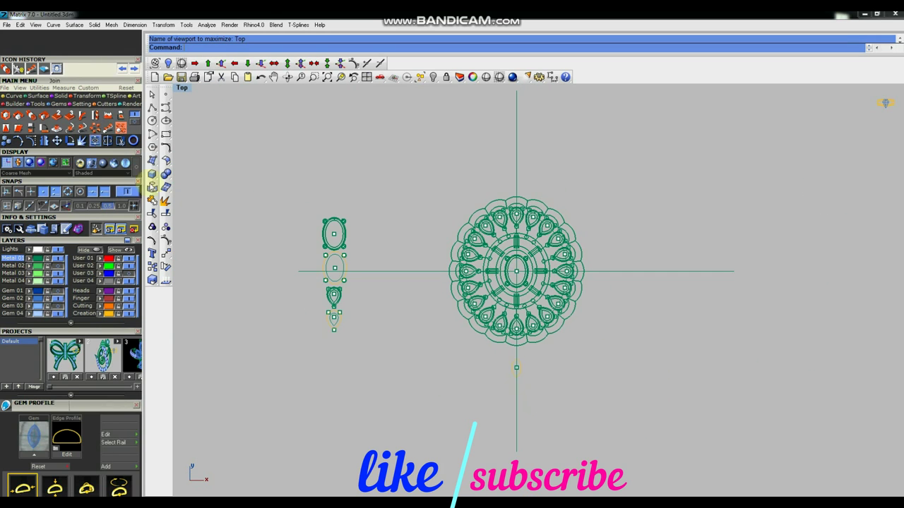
{"action": "left_click", "coordinate": [152, 174]}
{"action": "left_click", "coordinate": [393, 324]}
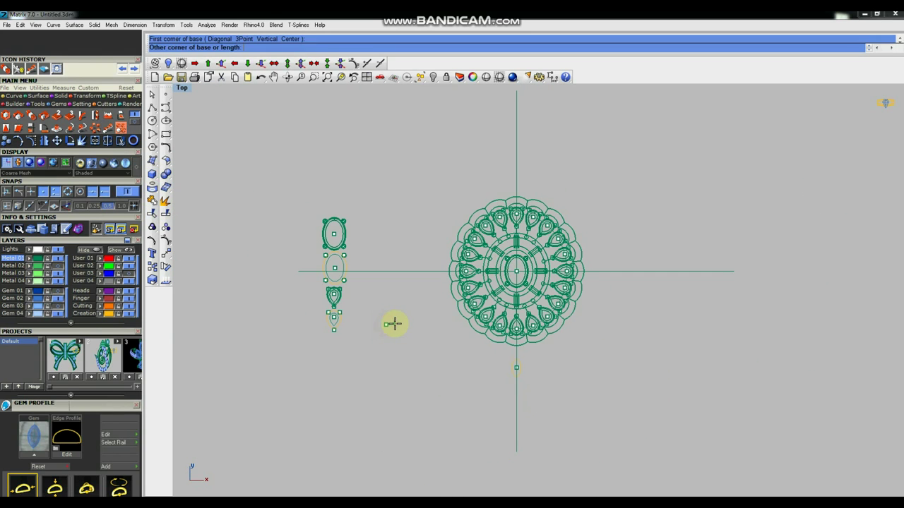
{"action": "type", "text": "1"}
{"action": "key", "text": "Return"}
{"action": "key", "text": "Return"}
{"action": "scroll", "coordinate": [394, 319], "scroll_direction": "up", "scroll_amount": 2}
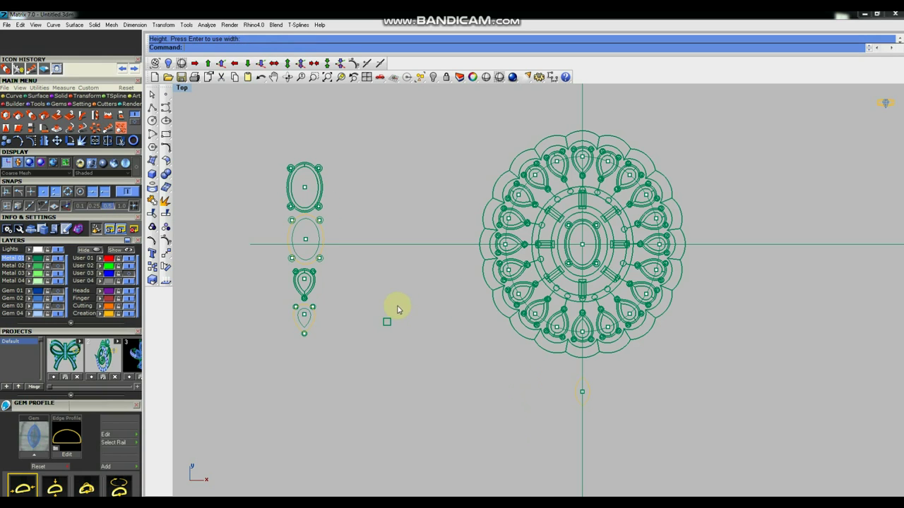
Step: Move the box beside a prong of the central oval setting
{"action": "left_click", "coordinate": [164, 255]}
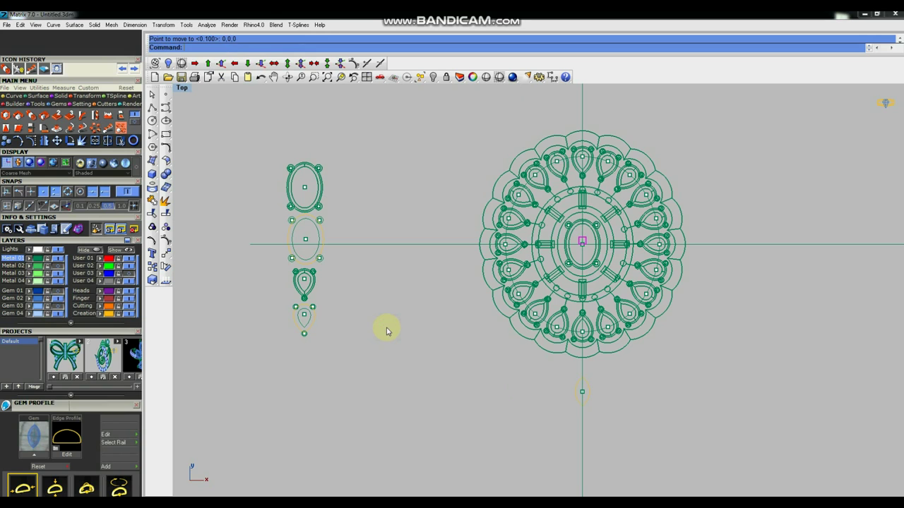
{"action": "left_click", "coordinate": [152, 252]}
{"action": "left_click", "coordinate": [415, 433]}
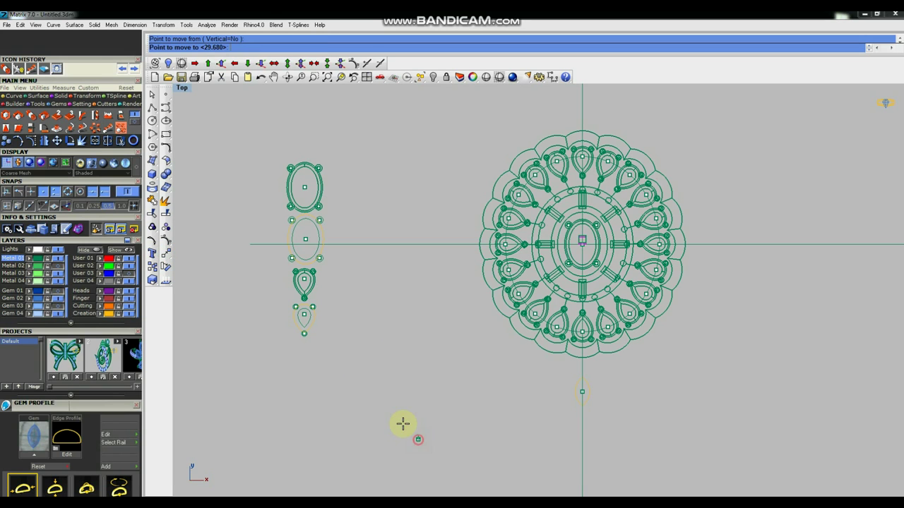
{"action": "scroll", "coordinate": [403, 423], "scroll_direction": "up", "scroll_amount": 2}
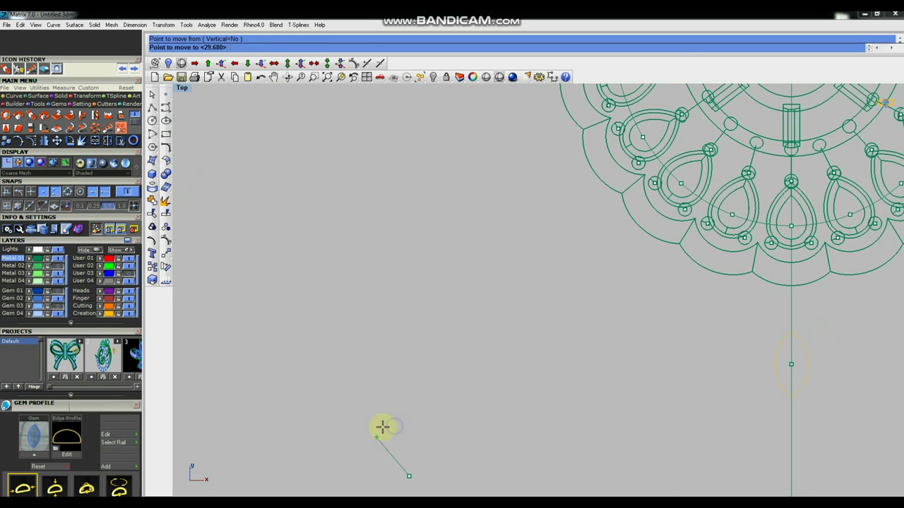
{"action": "scroll", "coordinate": [396, 416], "scroll_direction": "down", "scroll_amount": 1}
{"action": "left_click", "coordinate": [462, 399]}
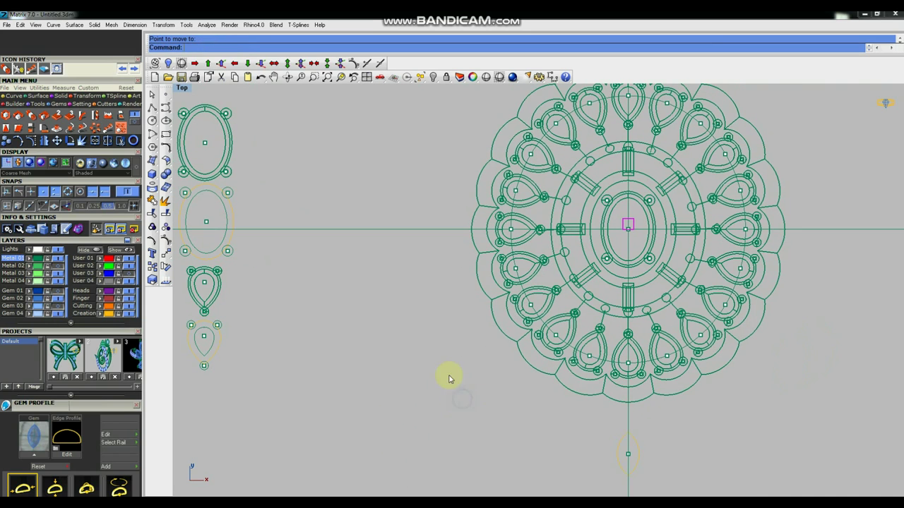
{"action": "left_click", "coordinate": [408, 397]}
{"action": "scroll", "coordinate": [385, 373], "scroll_direction": "up", "scroll_amount": 1}
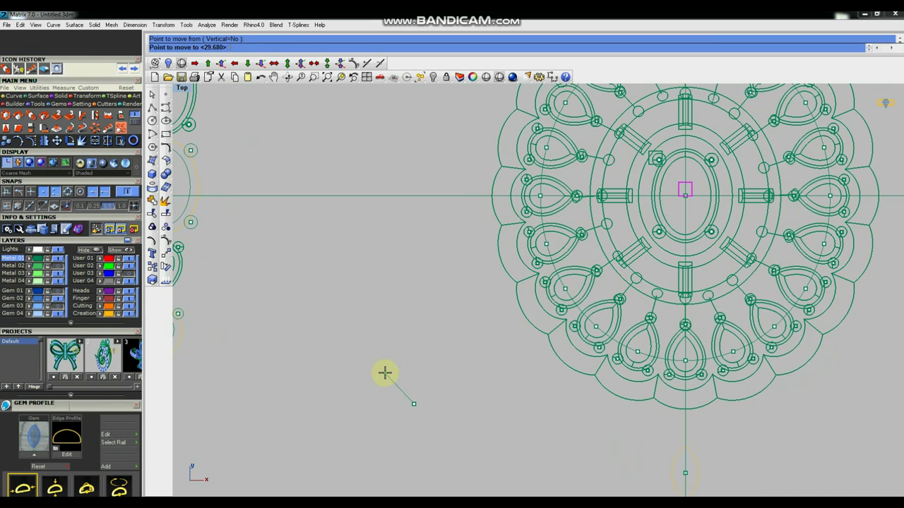
{"action": "left_click", "coordinate": [385, 372]}
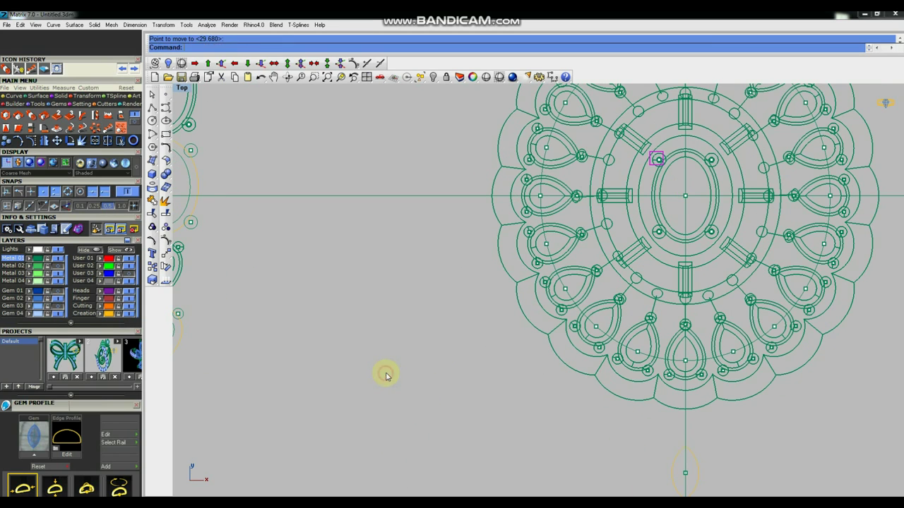
{"action": "scroll", "coordinate": [576, 263], "scroll_direction": "up", "scroll_amount": 3}
{"action": "scroll", "coordinate": [577, 260], "scroll_direction": "up", "scroll_amount": 2}
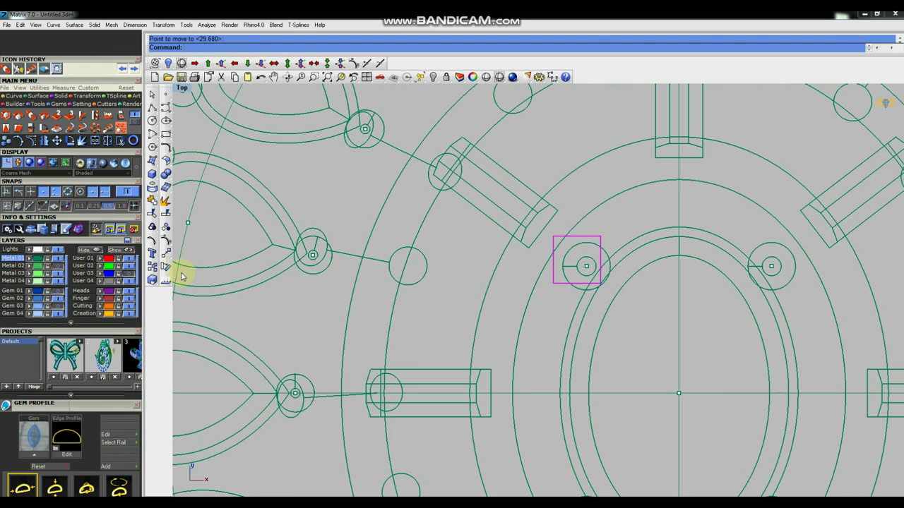
Step: Rotate a copy of the box to follow the ring's angle
{"action": "left_click", "coordinate": [165, 267]}
{"action": "left_click", "coordinate": [602, 263]}
{"action": "left_click", "coordinate": [552, 259]}
{"action": "left_click", "coordinate": [555, 227]}
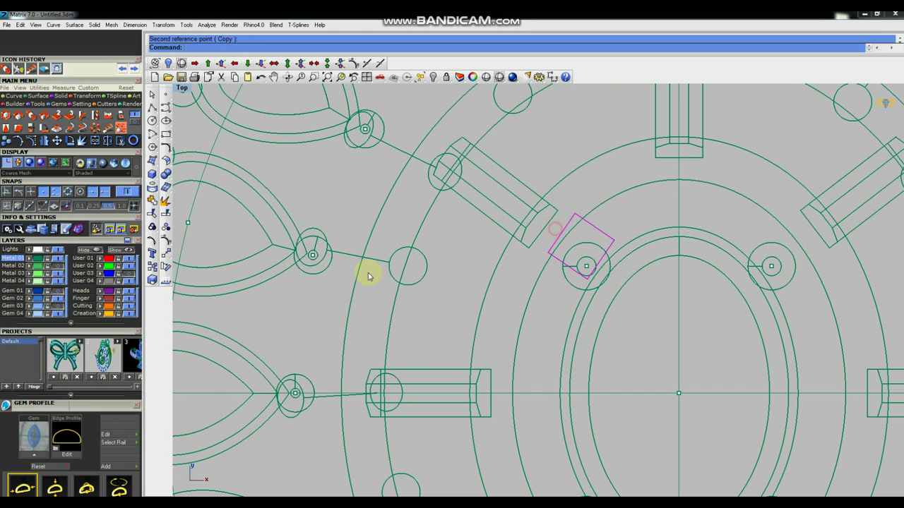
Step: Move the rotated block against the prong circle and return to the Perspective view
{"action": "left_click", "coordinate": [168, 255]}
{"action": "left_click", "coordinate": [654, 337]}
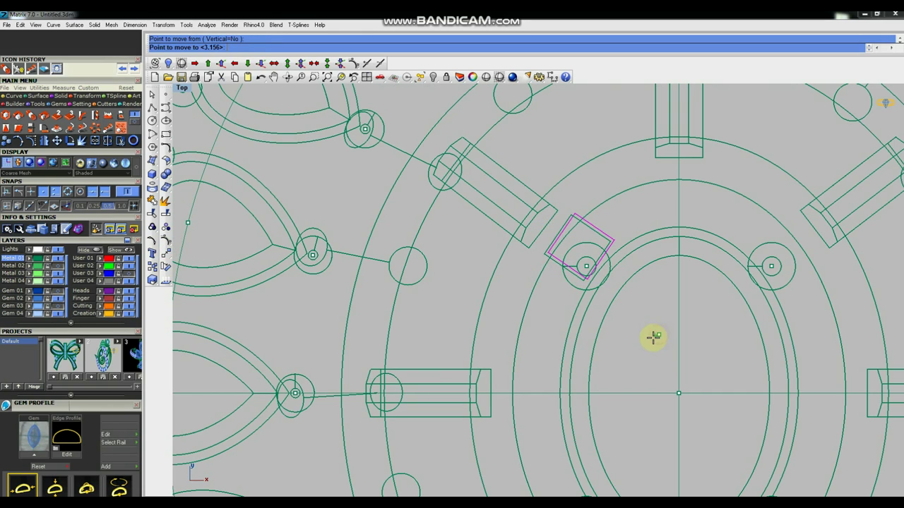
{"action": "left_click", "coordinate": [640, 353]}
{"action": "scroll", "coordinate": [565, 279], "scroll_direction": "down", "scroll_amount": 3}
{"action": "scroll", "coordinate": [564, 279], "scroll_direction": "down", "scroll_amount": 2}
{"action": "key", "text": "ctrl+F4"}
{"action": "right_click_drag", "start_coordinate": [574, 308], "coordinate": [383, 257]}
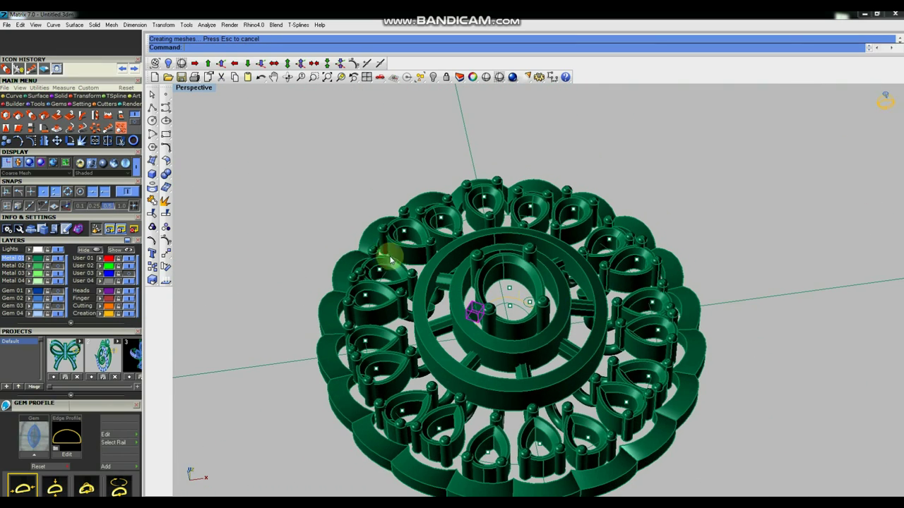
Step: Move the block vertically and orbit to check it from the side and top
{"action": "left_click", "coordinate": [220, 66]}
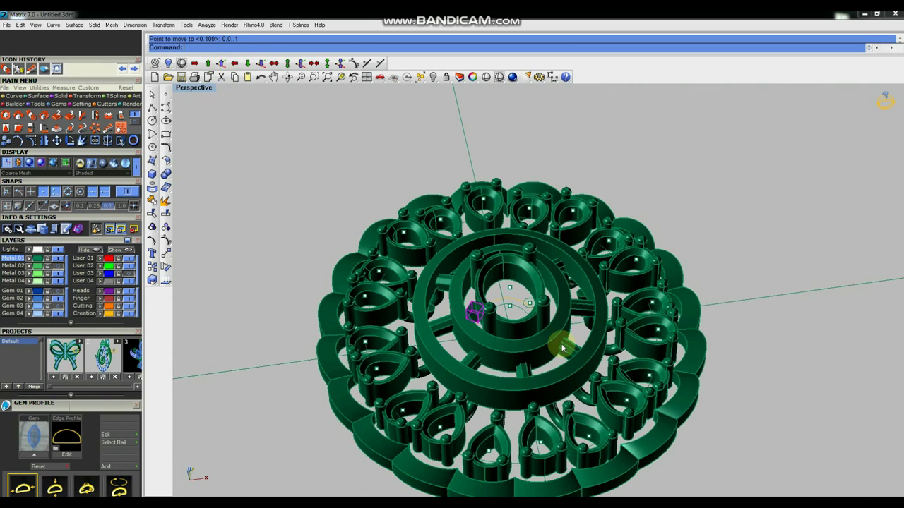
{"action": "scroll", "coordinate": [478, 325], "scroll_direction": "up", "scroll_amount": 3}
{"action": "scroll", "coordinate": [565, 321], "scroll_direction": "up", "scroll_amount": 2}
{"action": "right_click_drag", "start_coordinate": [585, 306], "coordinate": [480, 315]}
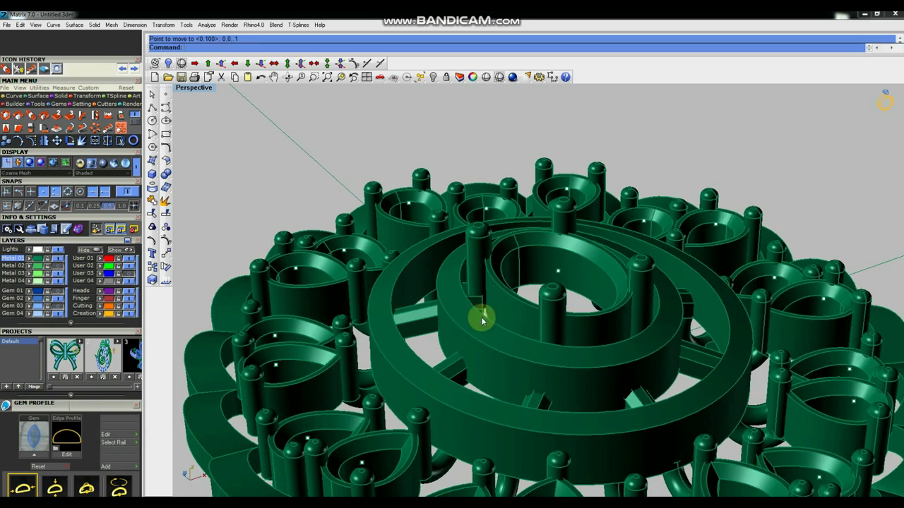
{"action": "scroll", "coordinate": [494, 293], "scroll_direction": "up", "scroll_amount": 2}
{"action": "scroll", "coordinate": [607, 304], "scroll_direction": "down", "scroll_amount": 3}
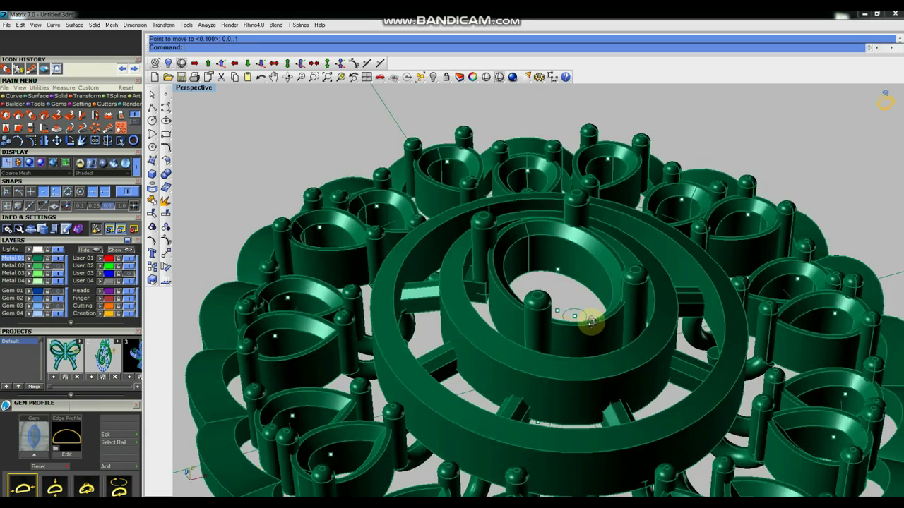
{"action": "right_click_drag", "start_coordinate": [589, 318], "coordinate": [552, 309]}
{"action": "scroll", "coordinate": [515, 290], "scroll_direction": "up", "scroll_amount": 2}
{"action": "scroll", "coordinate": [480, 275], "scroll_direction": "up", "scroll_amount": 1}
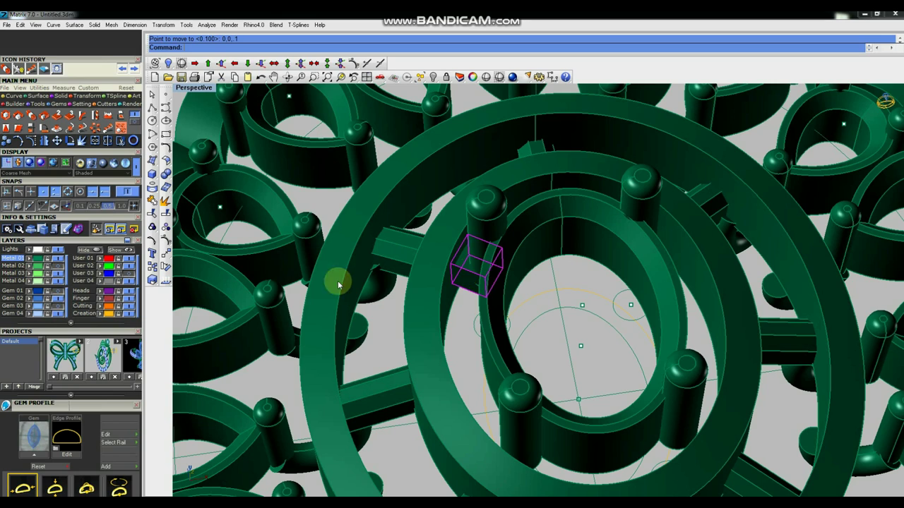
Step: Mirror a copy of the block across the central oval
{"action": "left_click", "coordinate": [166, 254]}
{"action": "left_click", "coordinate": [247, 266]}
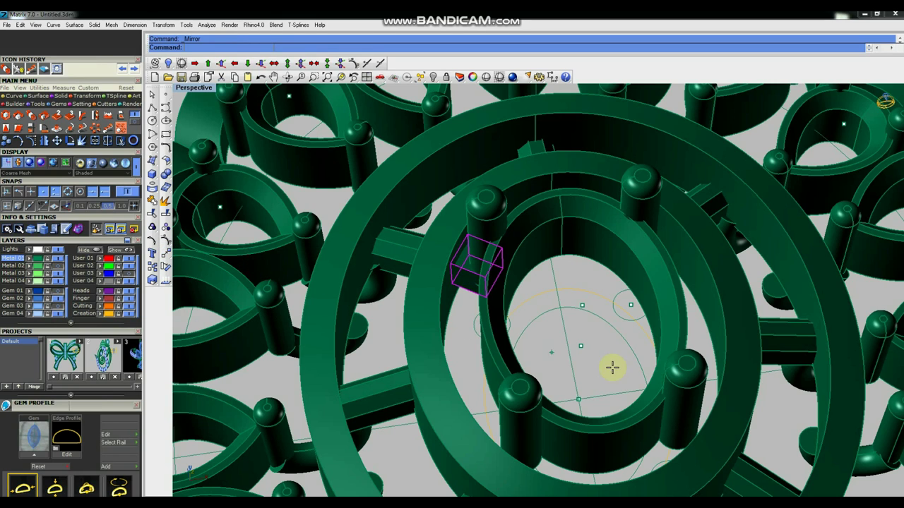
{"action": "left_click", "coordinate": [574, 370]}
{"action": "left_click", "coordinate": [569, 341]}
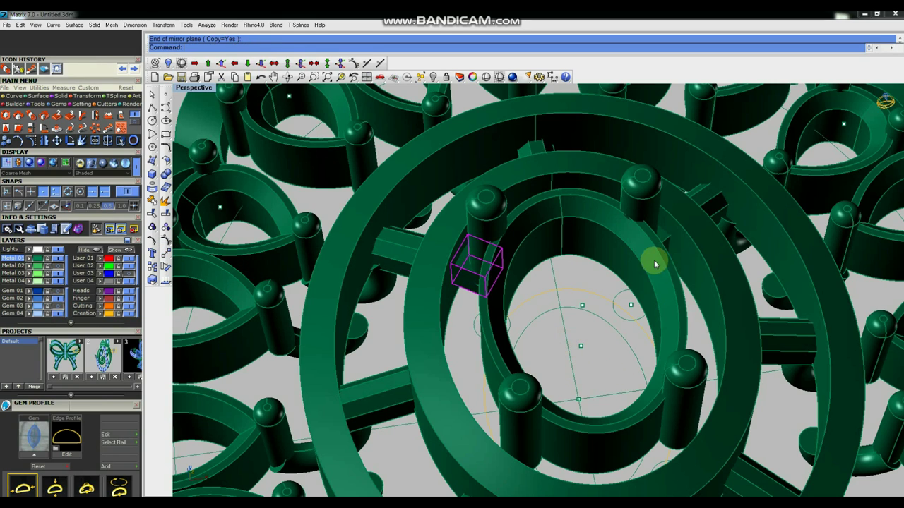
Step: Repeat Mirror with a second plane to create the matching block
{"action": "scroll", "coordinate": [604, 344], "scroll_direction": "down", "scroll_amount": 2}
{"action": "key", "text": "Return"}
{"action": "left_click", "coordinate": [587, 378]}
{"action": "left_click", "coordinate": [612, 380]}
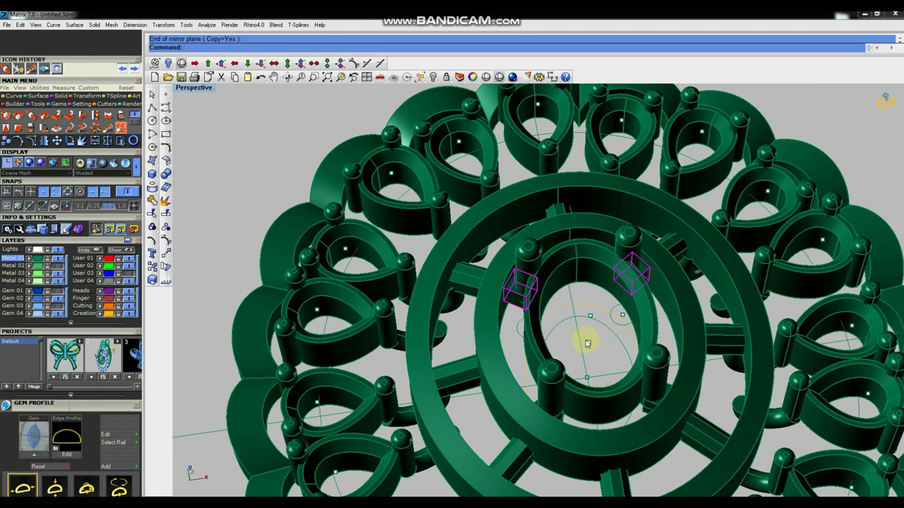
{"action": "scroll", "coordinate": [584, 343], "scroll_direction": "down", "scroll_amount": 4}
Step: Orbit to view the whole piece, then maximize the Top view
{"action": "mouse_move", "coordinate": [633, 374]}
{"action": "right_mouse_down"}
{"action": "mouse_move", "coordinate": [595, 329]}
{"action": "mouse_move", "coordinate": [619, 340]}
{"action": "mouse_move", "coordinate": [587, 259]}
{"action": "right_mouse_up"}
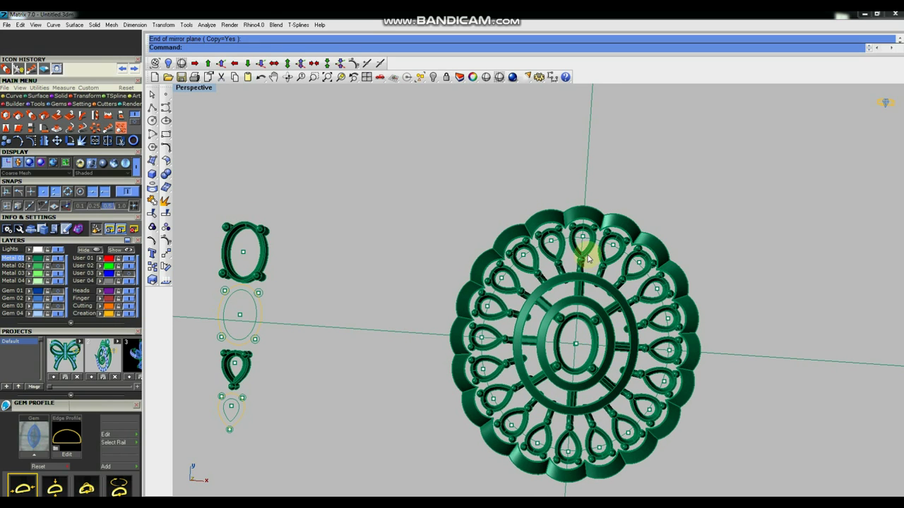
{"action": "scroll", "coordinate": [563, 247], "scroll_direction": "up", "scroll_amount": 2}
{"action": "scroll", "coordinate": [575, 226], "scroll_direction": "up", "scroll_amount": 3}
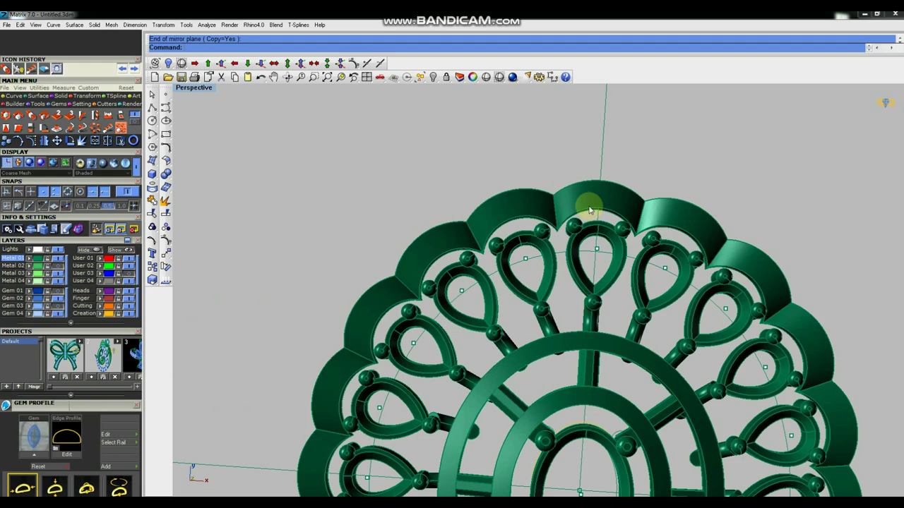
{"action": "key", "text": "ctrl+F1"}
{"action": "scroll", "coordinate": [579, 204], "scroll_direction": "down", "scroll_amount": 3}
{"action": "scroll", "coordinate": [564, 244], "scroll_direction": "down", "scroll_amount": 2}
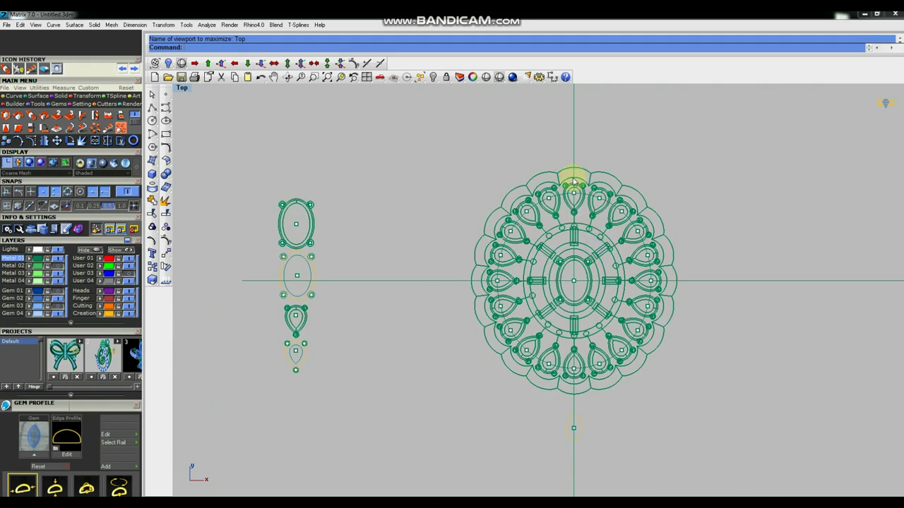
Step: Copy the small square block to the centre of the frame
{"action": "scroll", "coordinate": [574, 182], "scroll_direction": "up", "scroll_amount": 3}
{"action": "scroll", "coordinate": [541, 175], "scroll_direction": "down", "scroll_amount": 2}
{"action": "scroll", "coordinate": [561, 343], "scroll_direction": "down", "scroll_amount": 2}
{"action": "scroll", "coordinate": [544, 256], "scroll_direction": "up", "scroll_amount": 2}
{"action": "scroll", "coordinate": [546, 263], "scroll_direction": "up", "scroll_amount": 4}
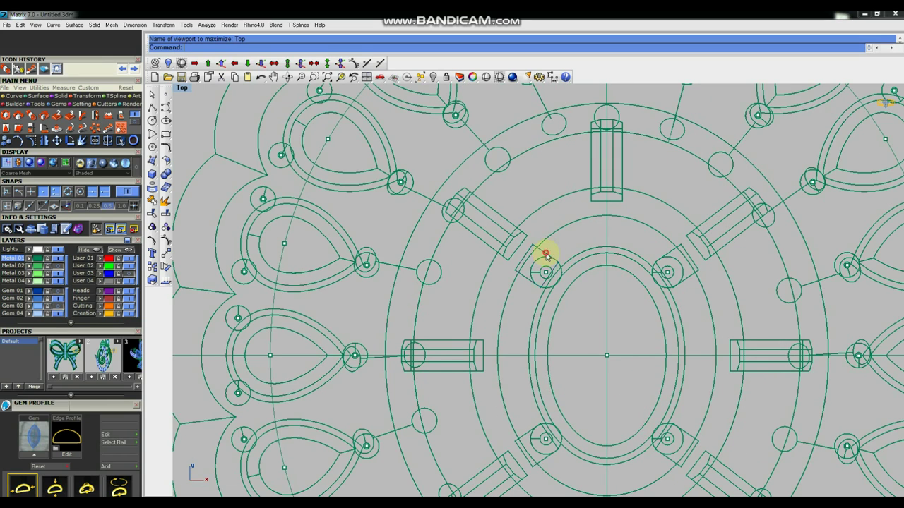
{"action": "left_click", "coordinate": [153, 266]}
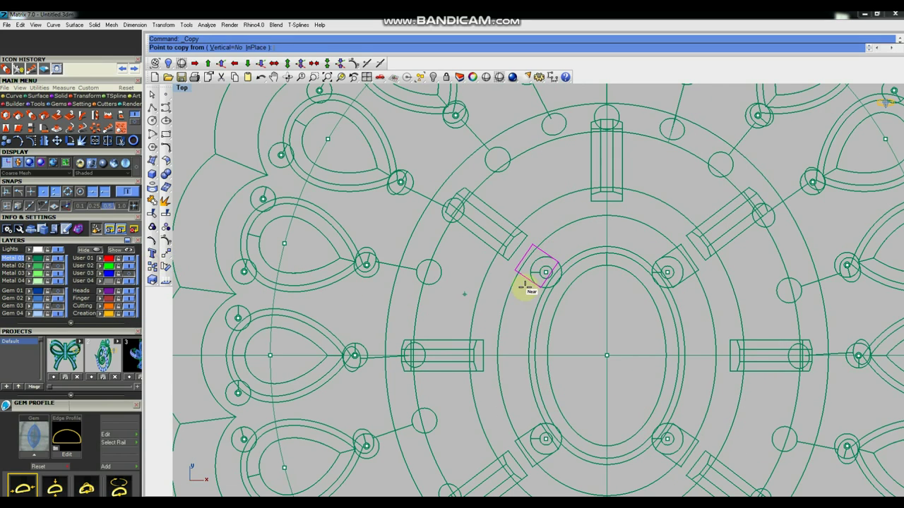
{"action": "scroll", "coordinate": [523, 260], "scroll_direction": "up", "scroll_amount": 2}
{"action": "left_click", "coordinate": [521, 240]}
{"action": "left_click", "coordinate": [678, 424]}
{"action": "key", "text": "Return"}
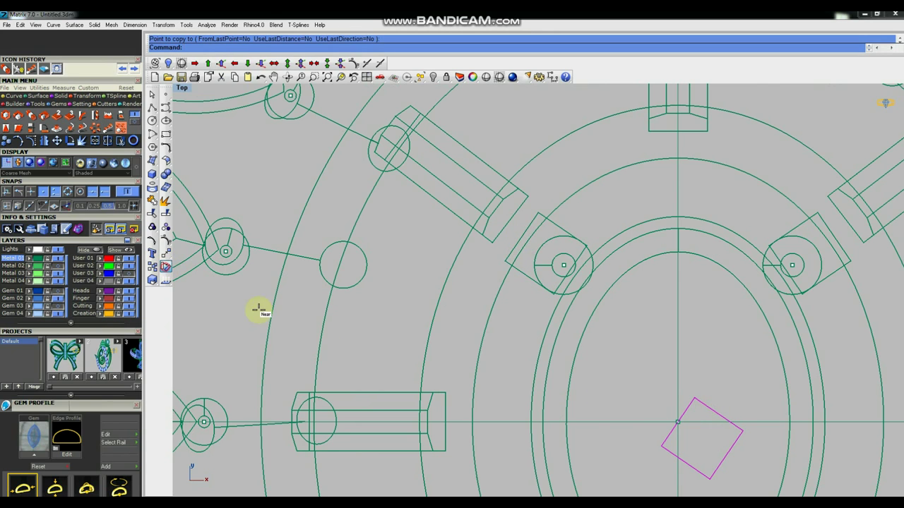
Step: Rotate the square copy upright about the frame centre
{"action": "left_click", "coordinate": [677, 422]}
{"action": "left_click", "coordinate": [727, 455]}
{"action": "left_click", "coordinate": [678, 345]}
{"action": "scroll", "coordinate": [621, 360], "scroll_direction": "down", "scroll_amount": 2}
{"action": "scroll", "coordinate": [560, 373], "scroll_direction": "down", "scroll_amount": 3}
Step: Move the square from 0,0,0 to the top of the frame
{"action": "left_click", "coordinate": [167, 258]}
{"action": "type", "text": "0,0,0"}
{"action": "key", "text": "Return"}
{"action": "scroll", "coordinate": [528, 318], "scroll_direction": "down", "scroll_amount": 3}
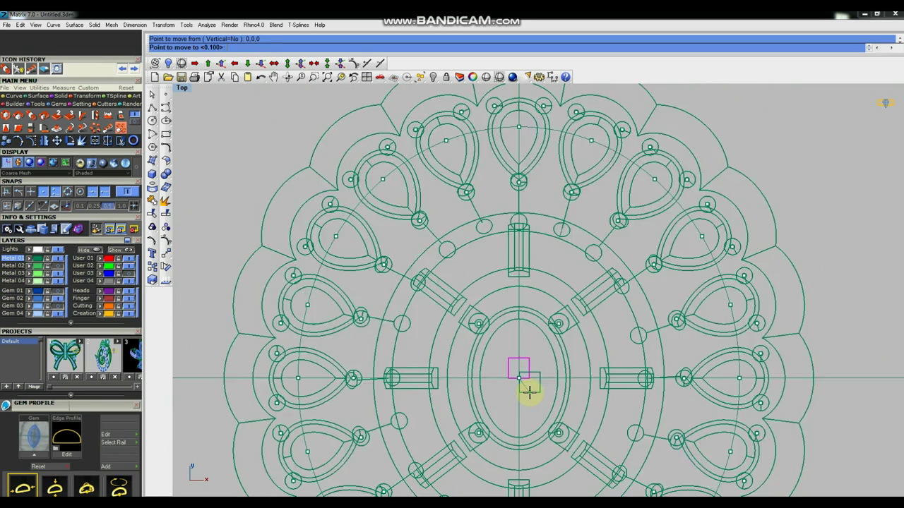
{"action": "scroll", "coordinate": [541, 258], "scroll_direction": "up", "scroll_amount": 3}
{"action": "scroll", "coordinate": [494, 271], "scroll_direction": "up", "scroll_amount": 2}
{"action": "scroll", "coordinate": [495, 270], "scroll_direction": "up", "scroll_amount": 1}
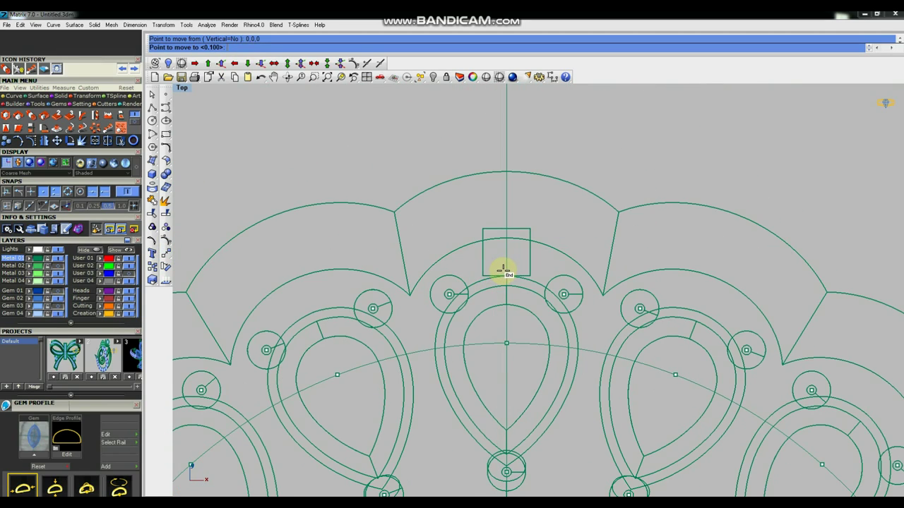
{"action": "left_click", "coordinate": [500, 259]}
Step: Adjust the square's position just above the top pear setting and maximize Perspective
{"action": "right_click", "coordinate": [497, 257]}
{"action": "left_click", "coordinate": [459, 129]}
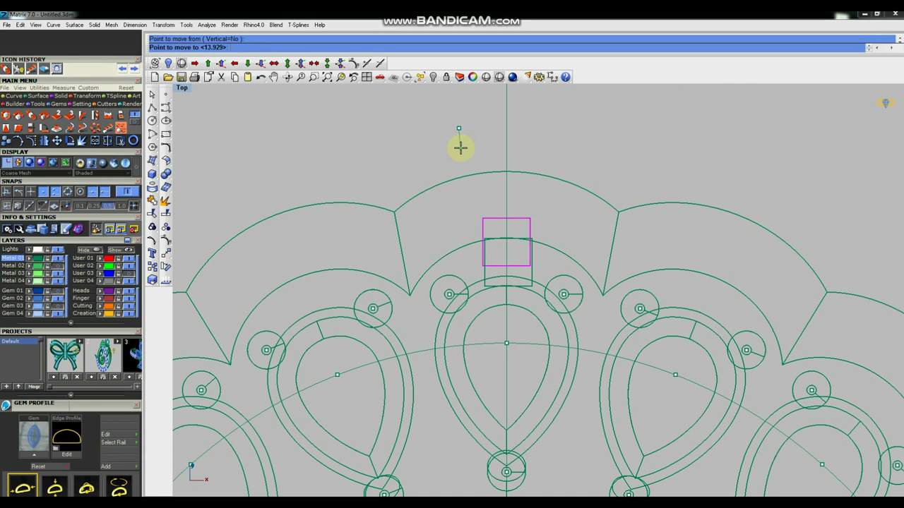
{"action": "left_click", "coordinate": [460, 146]}
{"action": "key", "text": "ctrl+F4"}
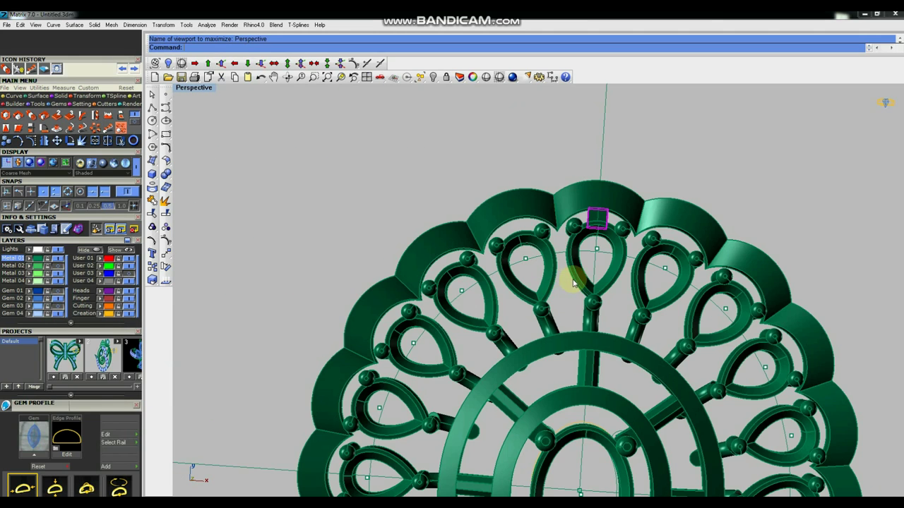
Step: Raise the small block by 0,0,1 and orbit to view the settings from above
{"action": "right_click_drag", "start_coordinate": [505, 204], "coordinate": [666, 414]}
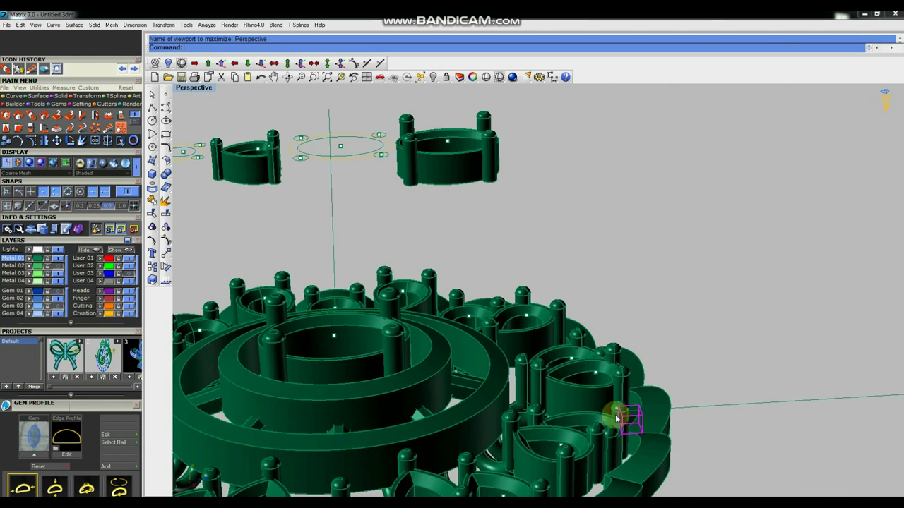
{"action": "scroll", "coordinate": [615, 417], "scroll_direction": "up", "scroll_amount": 3}
{"action": "scroll", "coordinate": [661, 428], "scroll_direction": "up", "scroll_amount": 2}
{"action": "left_click", "coordinate": [221, 63]}
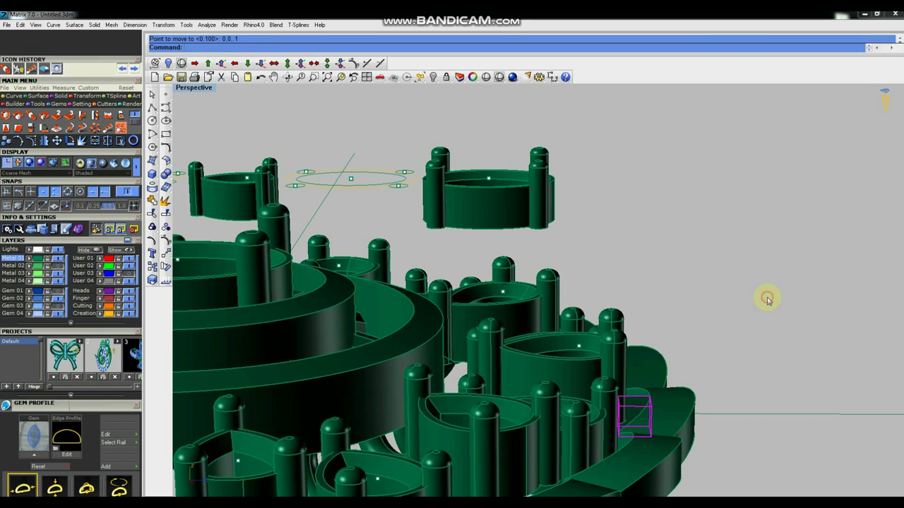
{"action": "right_click_drag", "start_coordinate": [642, 250], "coordinate": [635, 305]}
{"action": "scroll", "coordinate": [600, 375], "scroll_direction": "up", "scroll_amount": 2}
{"action": "scroll", "coordinate": [606, 368], "scroll_direction": "up", "scroll_amount": 1}
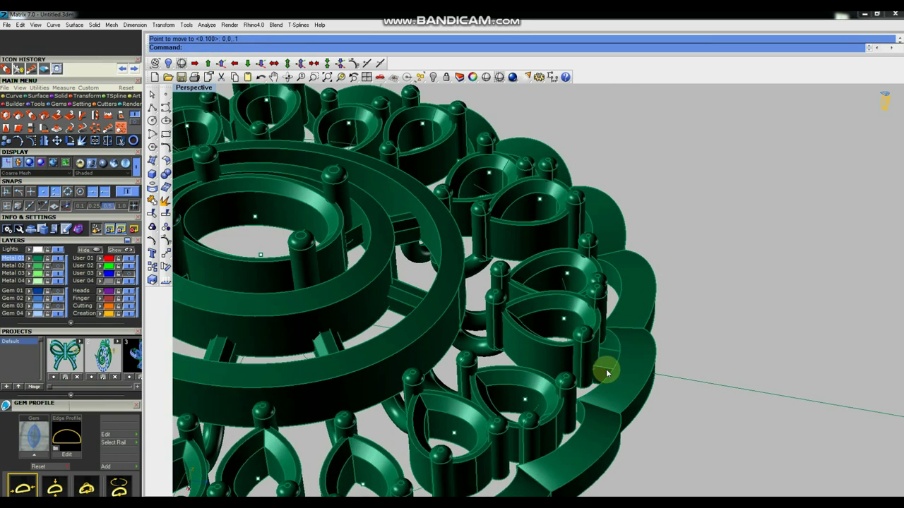
{"action": "scroll", "coordinate": [606, 368], "scroll_direction": "up", "scroll_amount": 1}
Step: Chamfer the block's edge where it meets the rim by 0.3
{"action": "left_click", "coordinate": [166, 174]}
{"action": "left_click", "coordinate": [194, 212]}
{"action": "scroll", "coordinate": [612, 350], "scroll_direction": "up", "scroll_amount": 1}
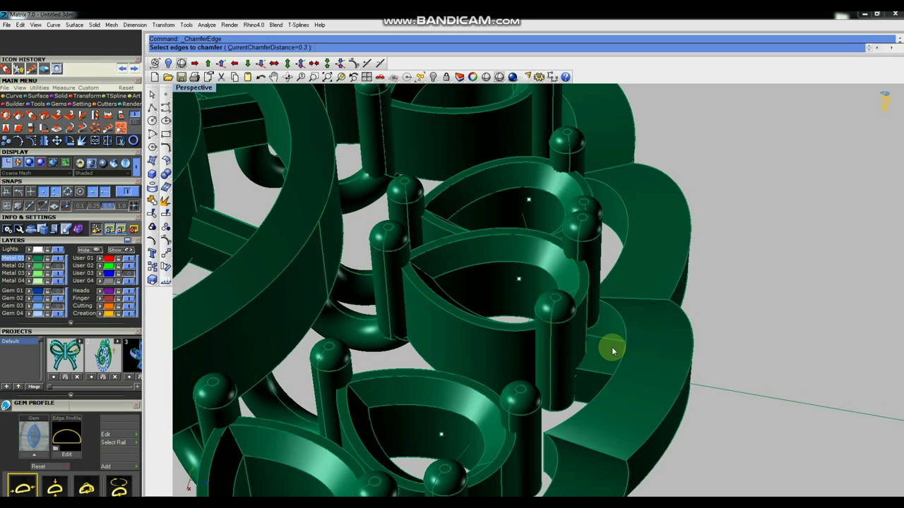
{"action": "left_click", "coordinate": [609, 336]}
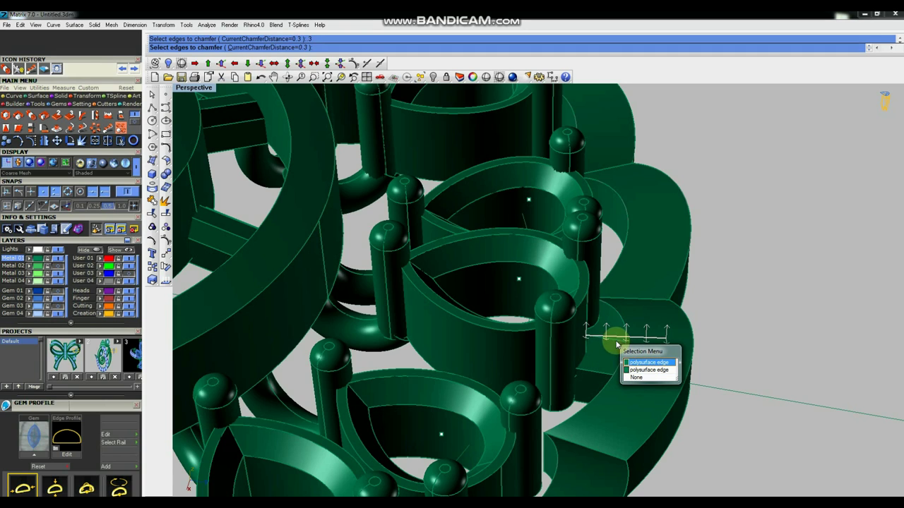
{"action": "left_click", "coordinate": [614, 342]}
{"action": "key", "text": "Return"}
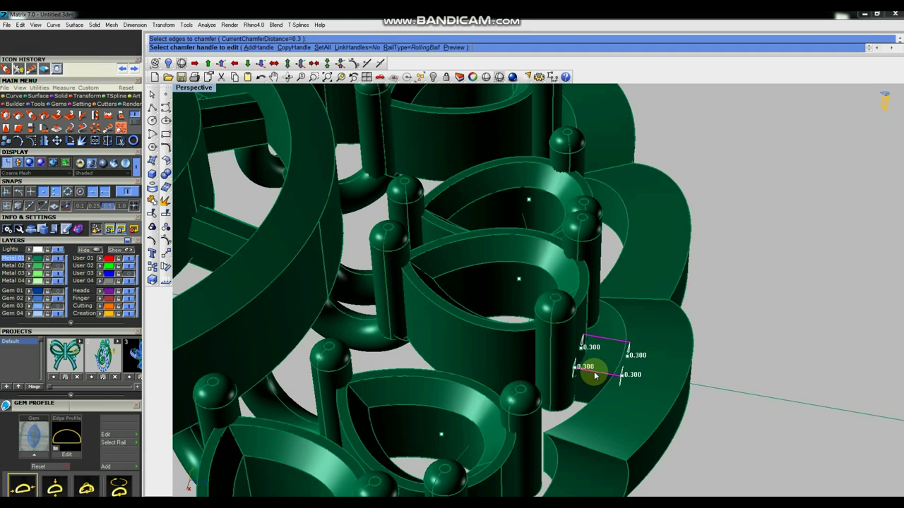
{"action": "key", "text": "Return"}
{"action": "scroll", "coordinate": [657, 339], "scroll_direction": "down", "scroll_amount": 2}
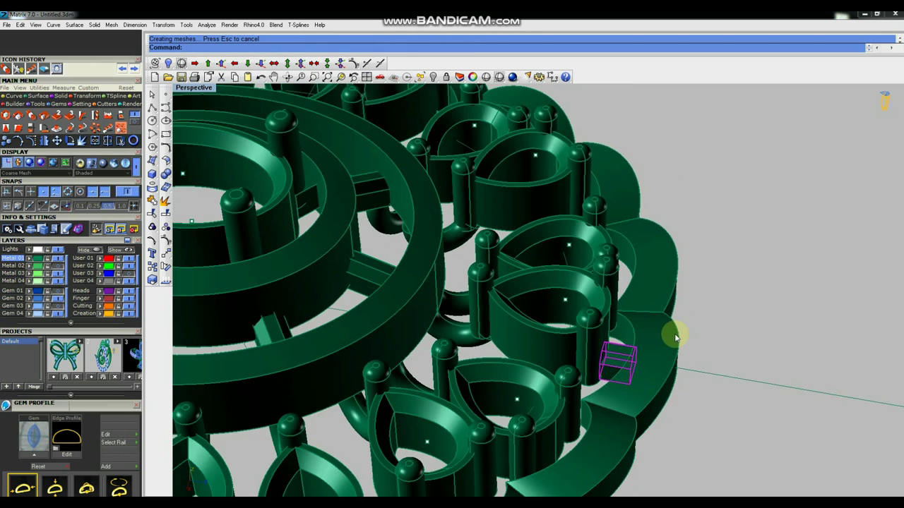
{"action": "scroll", "coordinate": [678, 332], "scroll_direction": "down", "scroll_amount": 2}
{"action": "scroll", "coordinate": [686, 322], "scroll_direction": "down", "scroll_amount": 2}
{"action": "right_click_drag", "start_coordinate": [555, 269], "coordinate": [395, 279]}
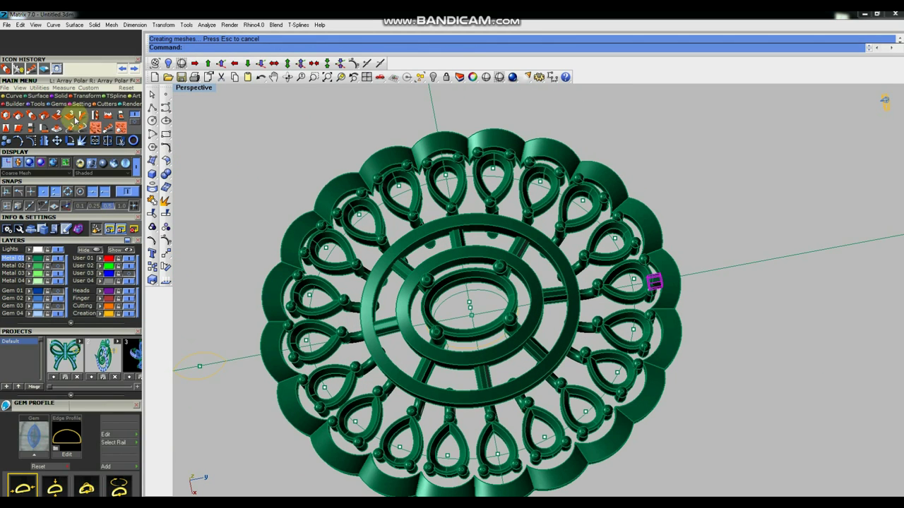
Step: Begin an array along the frame's path curve, then cancel the Array Along Curve options
{"action": "left_click", "coordinate": [31, 69]}
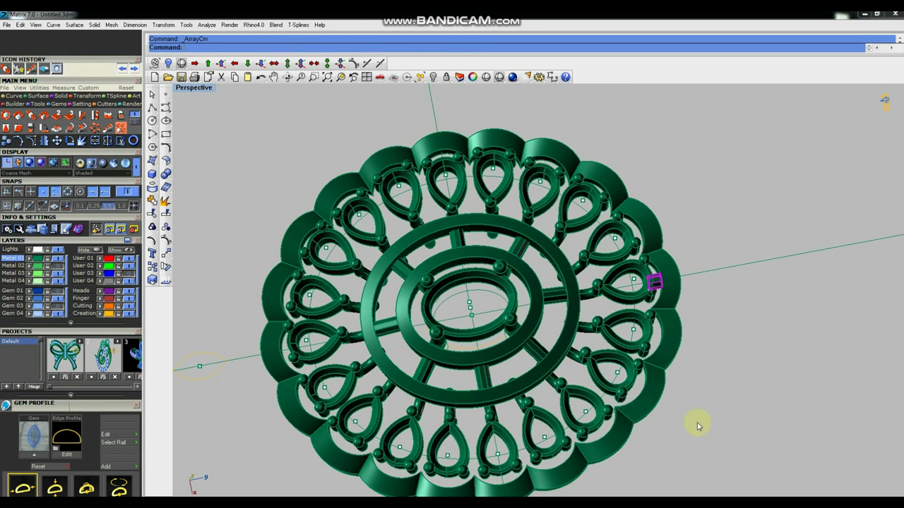
{"action": "left_click", "coordinate": [589, 410]}
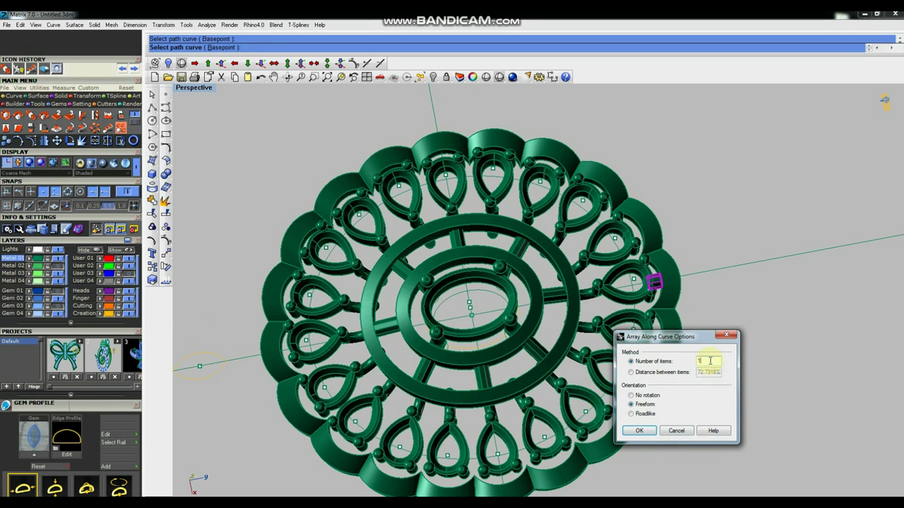
{"action": "key", "text": "Return"}
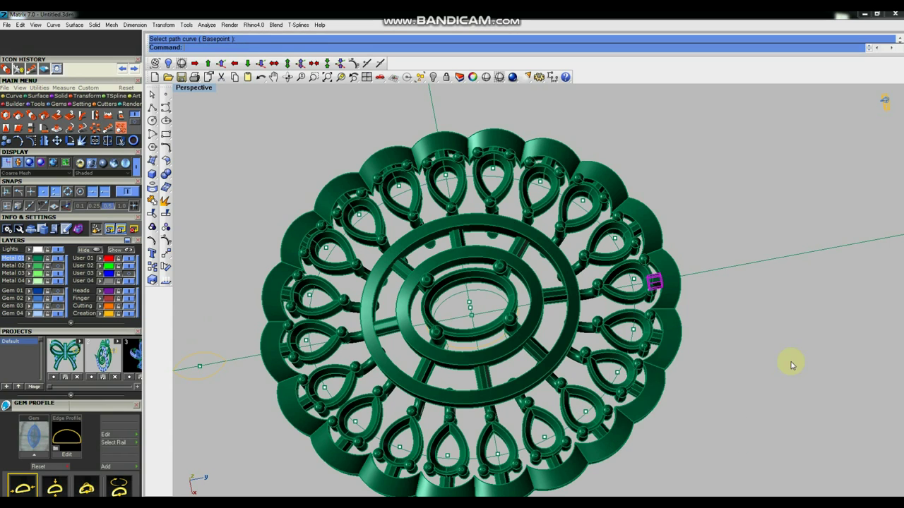
Step: View the frame nearly face-on and window-select the whole frame with all its settings
{"action": "scroll", "coordinate": [558, 322], "scroll_direction": "down", "scroll_amount": 3}
{"action": "scroll", "coordinate": [558, 321], "scroll_direction": "down", "scroll_amount": 2}
{"action": "right_click_drag", "start_coordinate": [558, 321], "coordinate": [605, 319]}
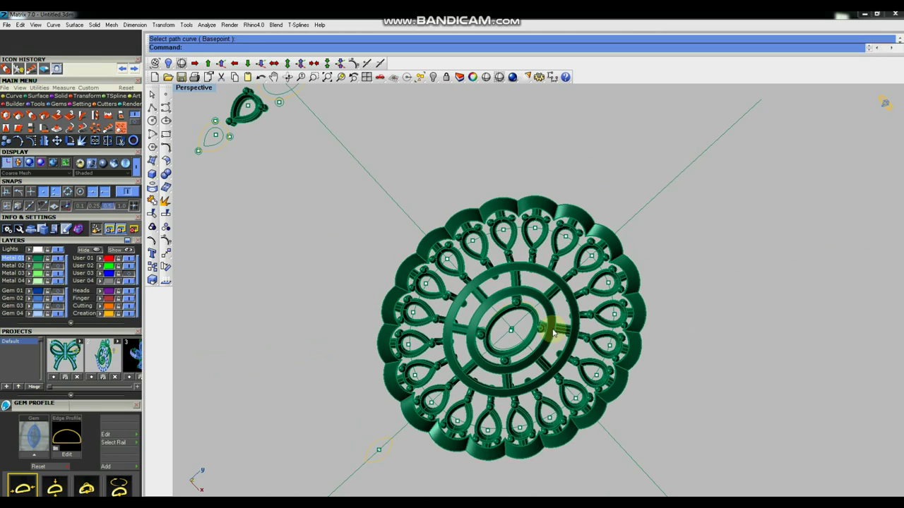
{"action": "scroll", "coordinate": [621, 328], "scroll_direction": "up", "scroll_amount": 2}
{"action": "scroll", "coordinate": [557, 375], "scroll_direction": "up", "scroll_amount": 2}
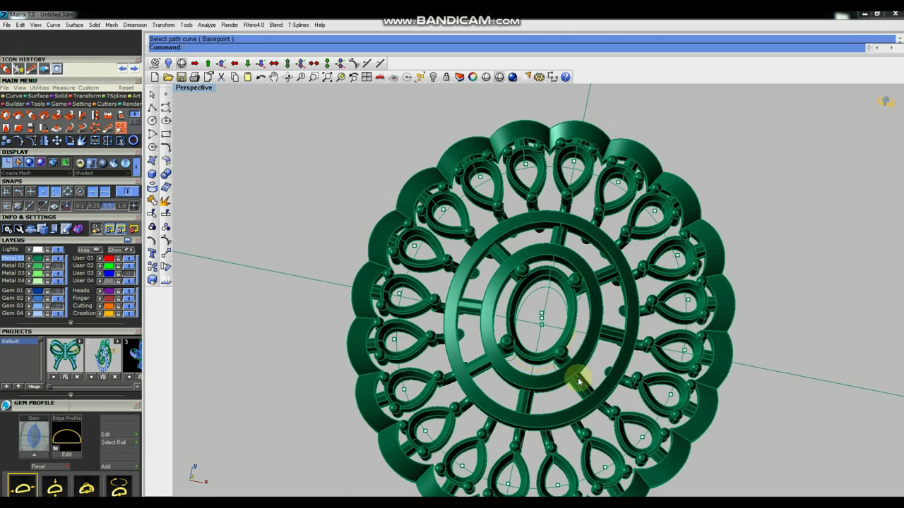
{"action": "mouse_move", "coordinate": [585, 359]}
{"action": "right_mouse_down"}
{"action": "mouse_move", "coordinate": [631, 339]}
{"action": "mouse_move", "coordinate": [611, 338]}
{"action": "mouse_move", "coordinate": [625, 305]}
{"action": "mouse_move", "coordinate": [605, 347]}
{"action": "mouse_move", "coordinate": [571, 335]}
{"action": "right_mouse_up"}
{"action": "scroll", "coordinate": [592, 349], "scroll_direction": "down", "scroll_amount": 2}
{"action": "scroll", "coordinate": [625, 363], "scroll_direction": "down", "scroll_amount": 2}
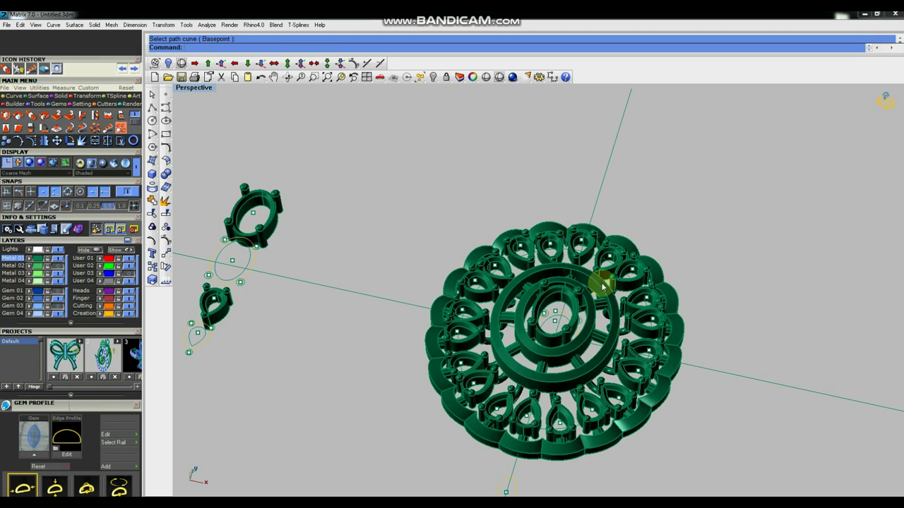
{"action": "scroll", "coordinate": [571, 283], "scroll_direction": "down", "scroll_amount": 2}
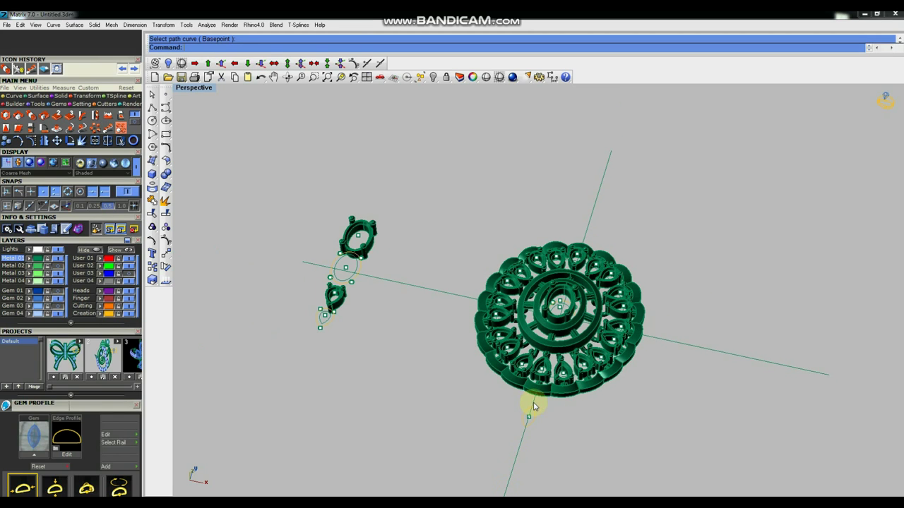
{"action": "scroll", "coordinate": [472, 289], "scroll_direction": "down", "scroll_amount": 2}
{"action": "scroll", "coordinate": [487, 268], "scroll_direction": "up", "scroll_amount": 2}
{"action": "left_click_drag", "start_coordinate": [473, 243], "coordinate": [663, 417]}
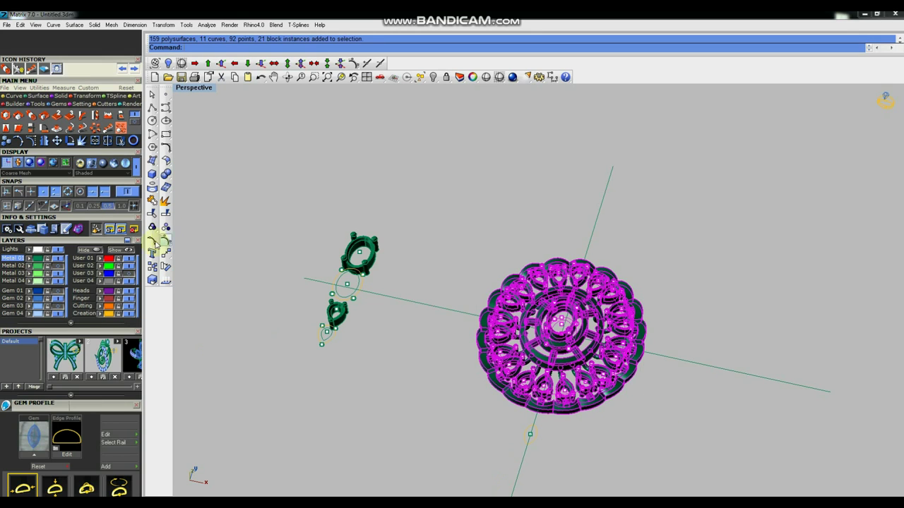
Step: Hide the selected frame and zoom in on its outline in a maximized Top view
{"action": "left_click", "coordinate": [433, 77]}
{"action": "right_click_drag", "start_coordinate": [601, 264], "coordinate": [570, 296]}
{"action": "key", "text": "ctrl+F1"}
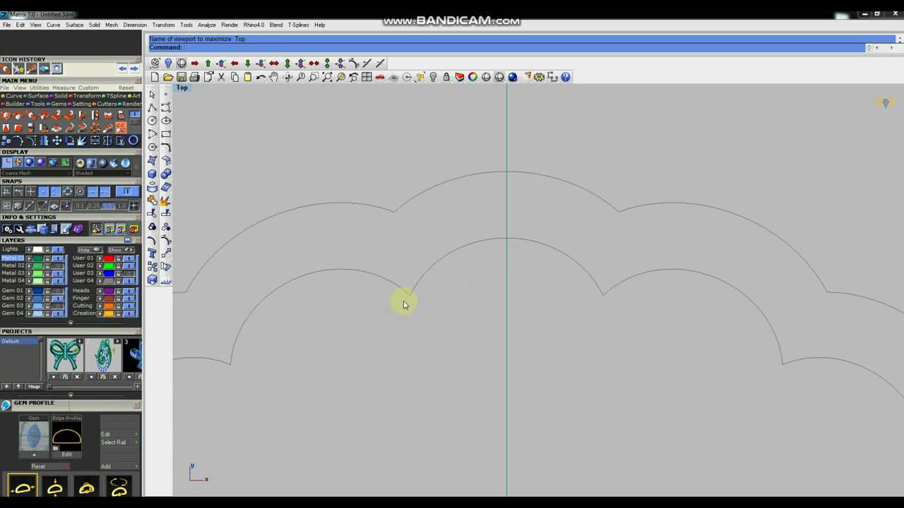
{"action": "scroll", "coordinate": [452, 337], "scroll_direction": "up", "scroll_amount": 3}
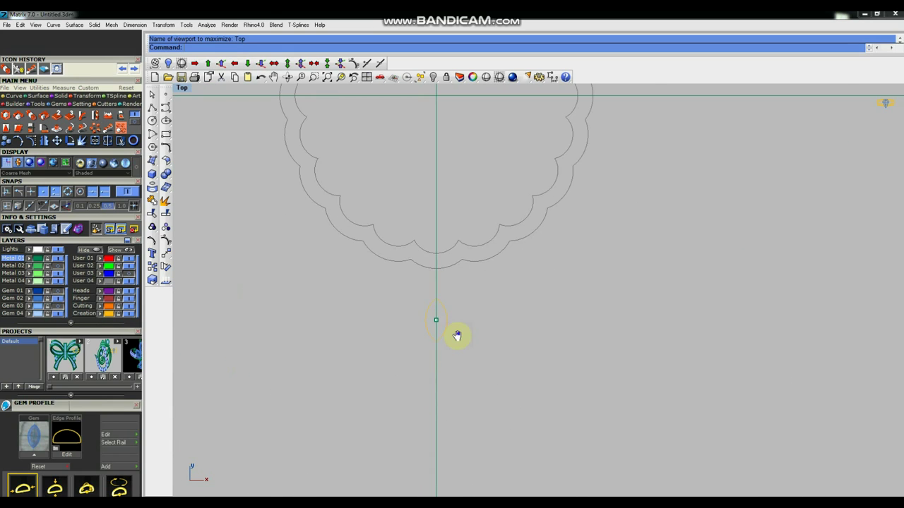
{"action": "left_click", "coordinate": [165, 96]}
Step: Place a point on the centre line below the frame and draw a radius-10 circle there
{"action": "left_click", "coordinate": [454, 327]}
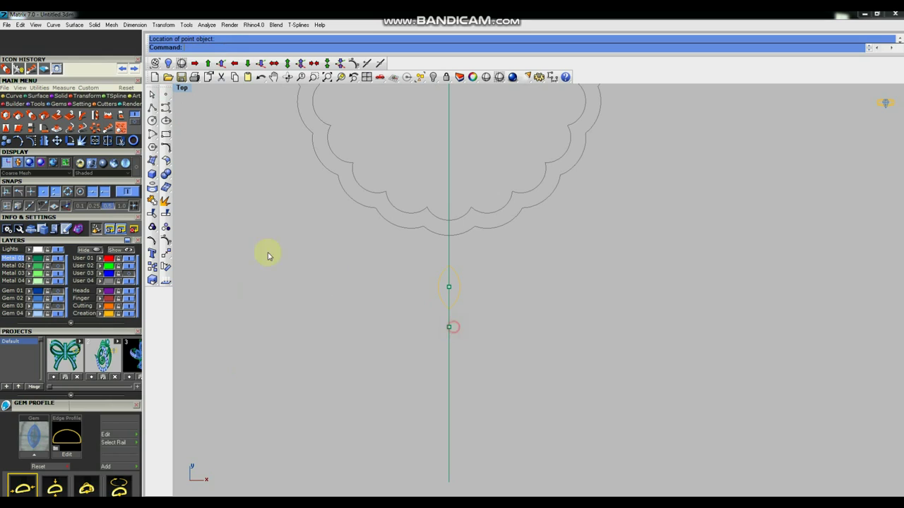
{"action": "left_click", "coordinate": [152, 121]}
{"action": "left_click", "coordinate": [449, 327]}
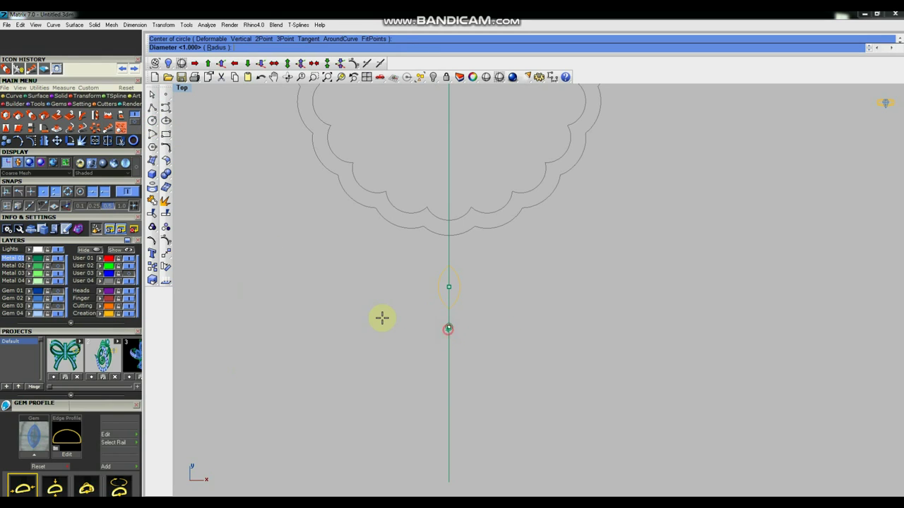
{"action": "type", "text": "10"}
{"action": "key", "text": "Return"}
{"action": "scroll", "coordinate": [416, 342], "scroll_direction": "down", "scroll_amount": 2}
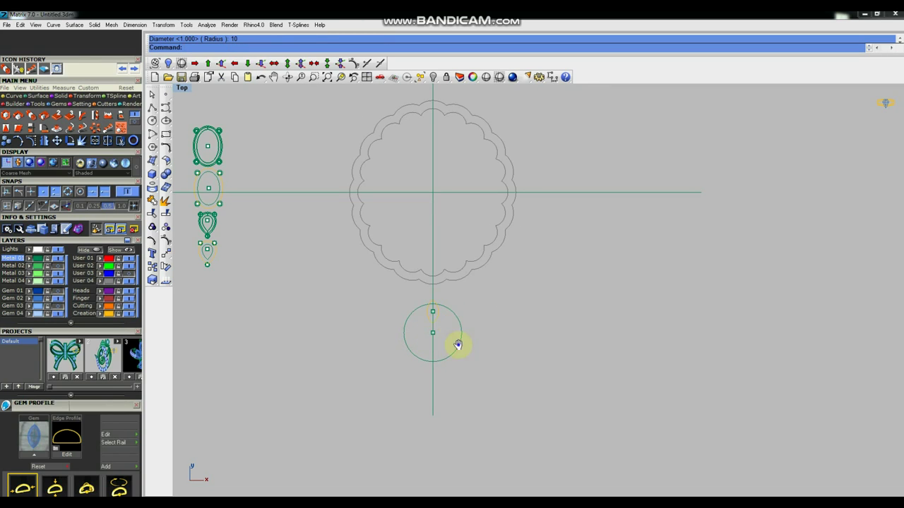
{"action": "scroll", "coordinate": [458, 344], "scroll_direction": "up", "scroll_amount": 1}
{"action": "scroll", "coordinate": [462, 351], "scroll_direction": "up", "scroll_amount": 2}
Step: Turn on the circle's control points and pull its top point up into a teardrop tip
{"action": "left_click", "coordinate": [483, 336]}
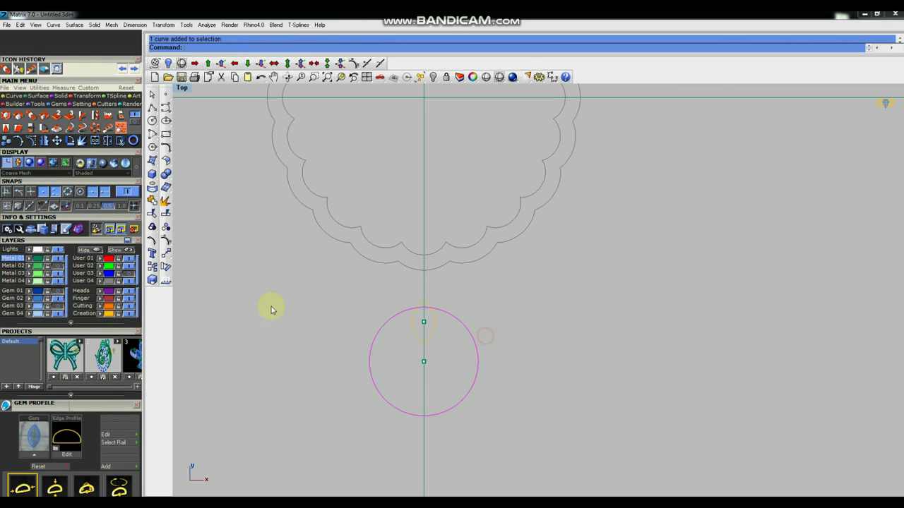
{"action": "left_click", "coordinate": [169, 245]}
{"action": "left_click", "coordinate": [408, 295]}
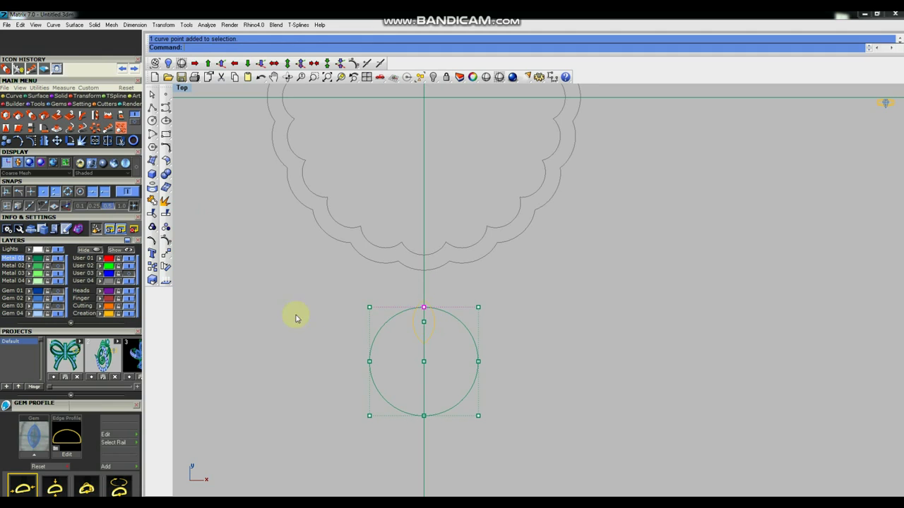
{"action": "left_click", "coordinate": [166, 247]}
{"action": "left_click", "coordinate": [158, 251]}
{"action": "left_click", "coordinate": [590, 172]}
{"action": "left_click", "coordinate": [165, 252]}
{"action": "left_click", "coordinate": [305, 448]}
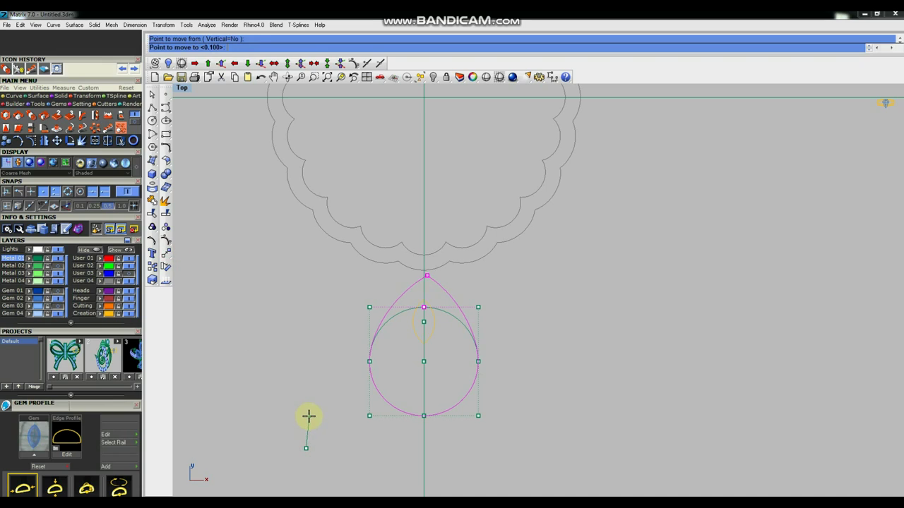
{"action": "left_click", "coordinate": [309, 409]}
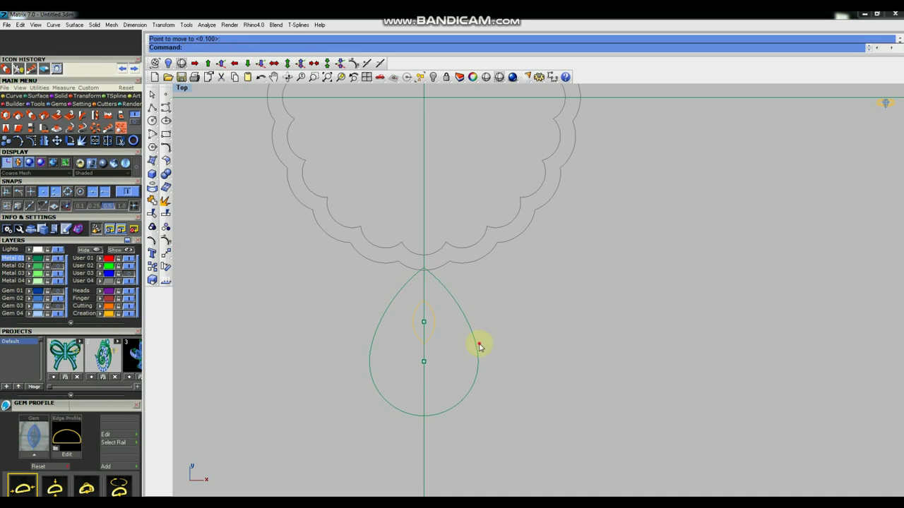
Step: Start moving the teardrop, reframe the view, and select the vertical centre line
{"action": "left_click", "coordinate": [168, 250]}
{"action": "left_click", "coordinate": [310, 270]}
{"action": "scroll", "coordinate": [313, 332], "scroll_direction": "down", "scroll_amount": 4}
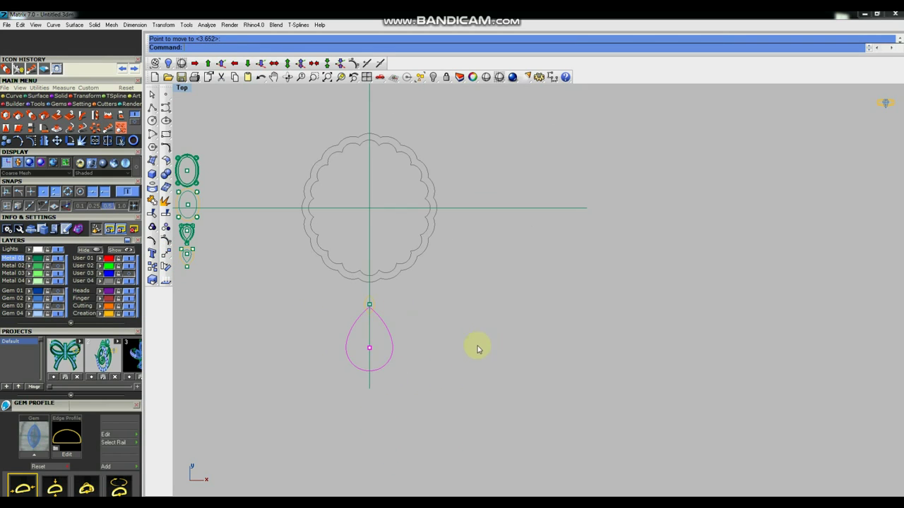
{"action": "right_click_drag", "start_coordinate": [375, 329], "coordinate": [396, 312]}
{"action": "scroll", "coordinate": [393, 323], "scroll_direction": "up", "scroll_amount": 1}
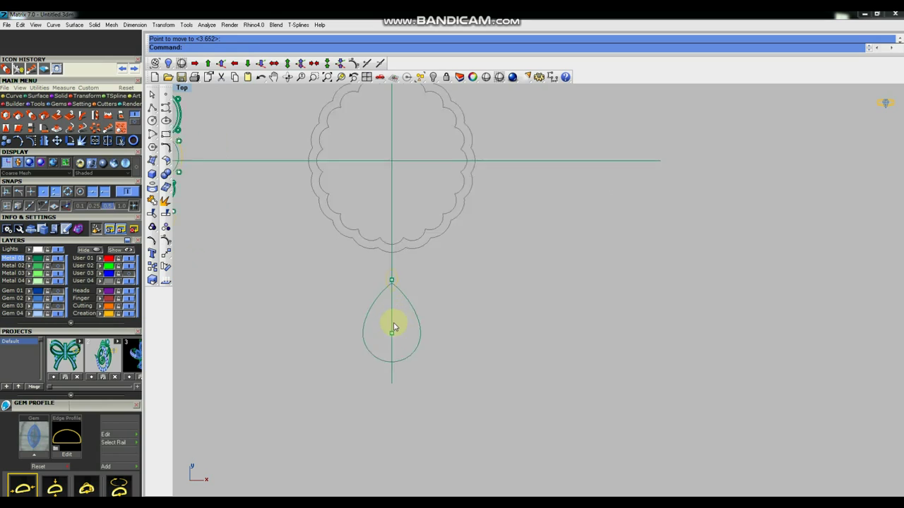
{"action": "scroll", "coordinate": [394, 323], "scroll_direction": "up", "scroll_amount": 3}
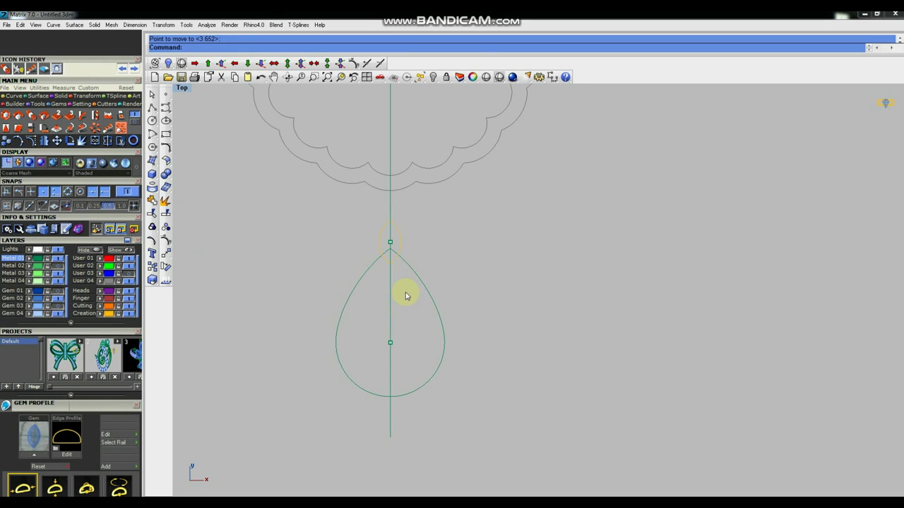
{"action": "left_click_drag", "start_coordinate": [385, 316], "coordinate": [385, 316]}
Step: Trim away the teardrop's left half using the vertical centre line
{"action": "left_click", "coordinate": [154, 215]}
{"action": "left_click", "coordinate": [355, 323]}
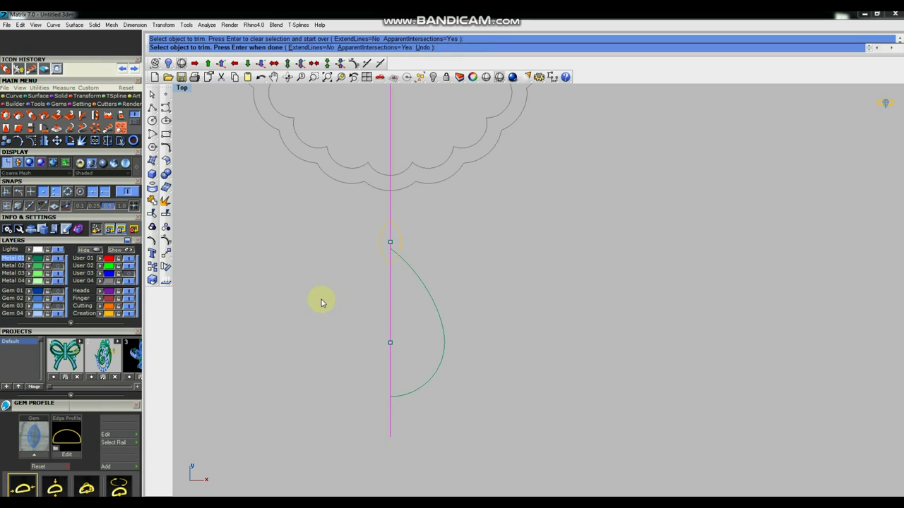
{"action": "key", "text": "Return"}
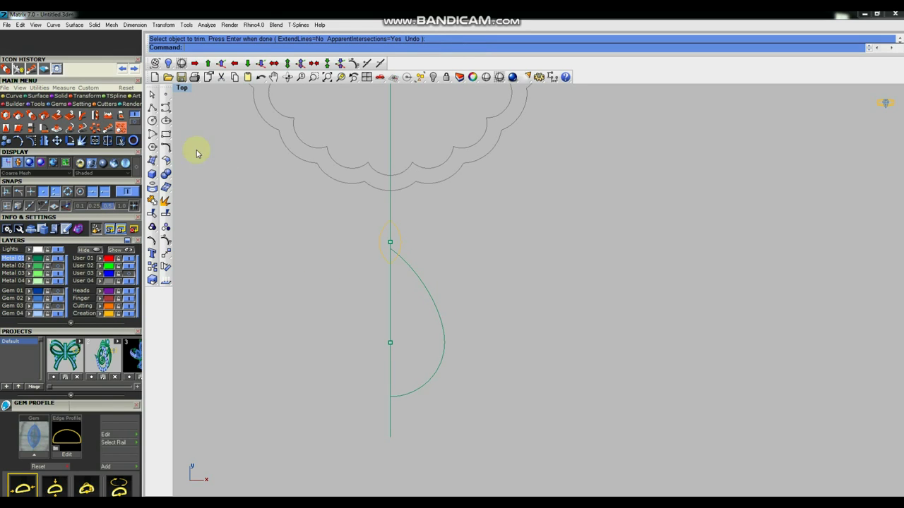
Step: Draw a radius-10 circle at the half-teardrop's centre point and maximize the Right view
{"action": "left_click", "coordinate": [152, 120]}
{"action": "left_click", "coordinate": [390, 345]}
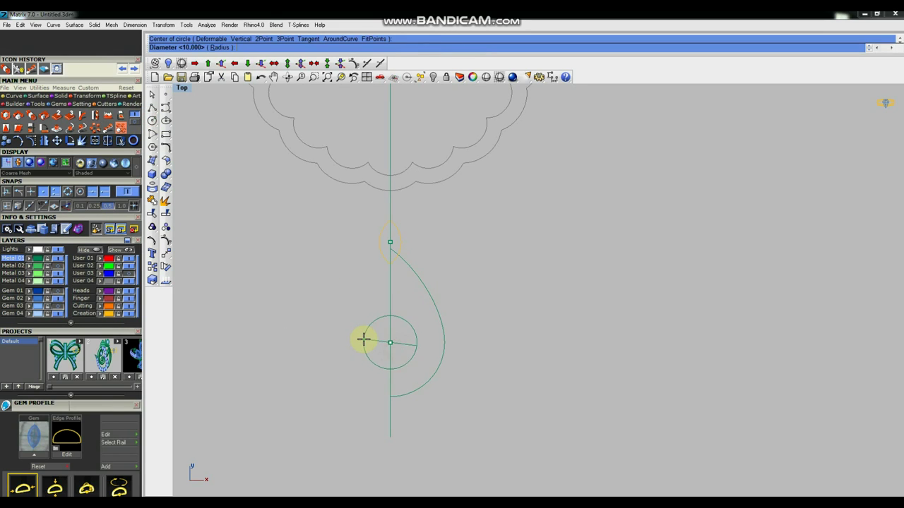
{"action": "type", "text": "10"}
{"action": "key", "text": "Return"}
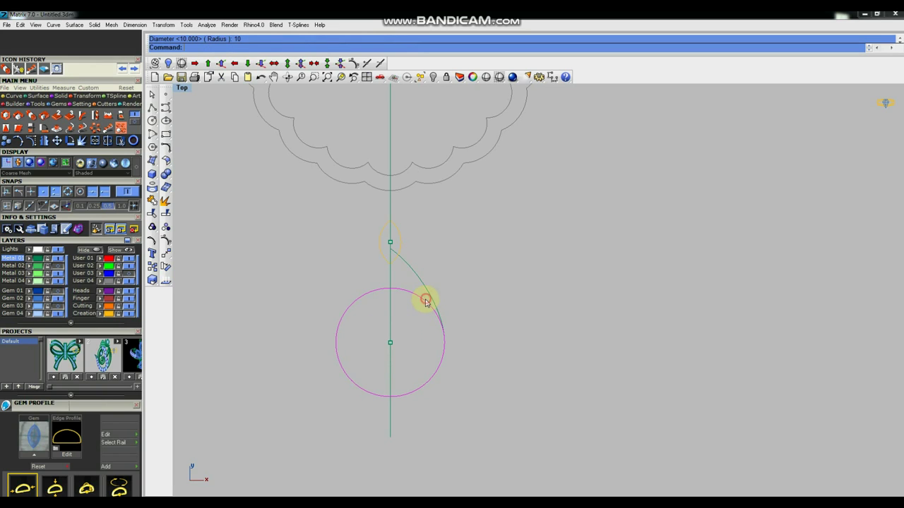
{"action": "key", "text": "ctrl+F3"}
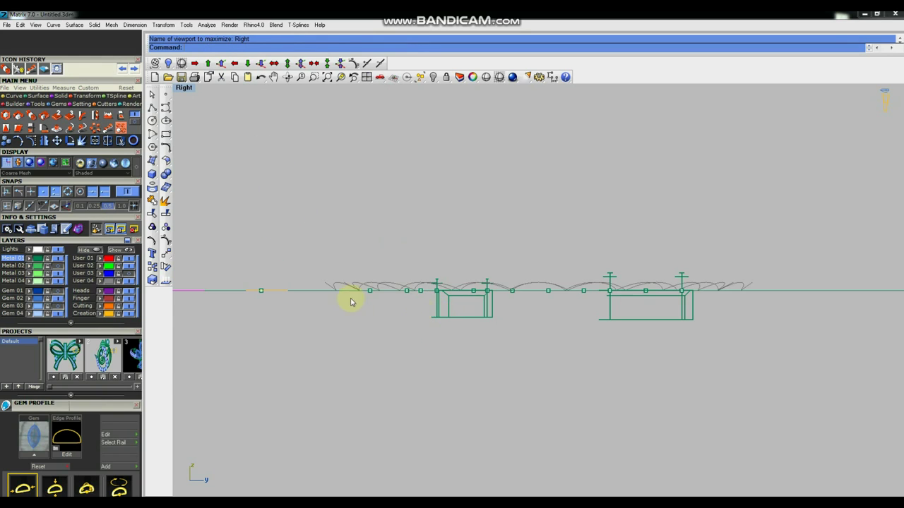
Step: Rotate a copy of the circle 90° upright, then view both curves in Perspective
{"action": "right_click_drag", "start_coordinate": [352, 302], "coordinate": [306, 338]}
{"action": "left_click", "coordinate": [167, 268]}
{"action": "left_click", "coordinate": [310, 311]}
{"action": "left_click", "coordinate": [236, 271]}
{"action": "left_click", "coordinate": [346, 222]}
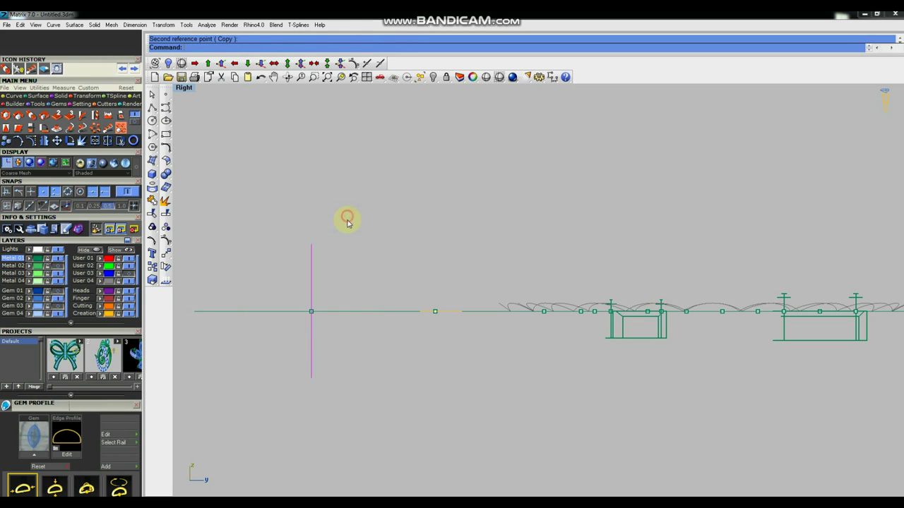
{"action": "key", "text": "ctrl+F4"}
{"action": "right_click_drag", "start_coordinate": [602, 366], "coordinate": [436, 306]}
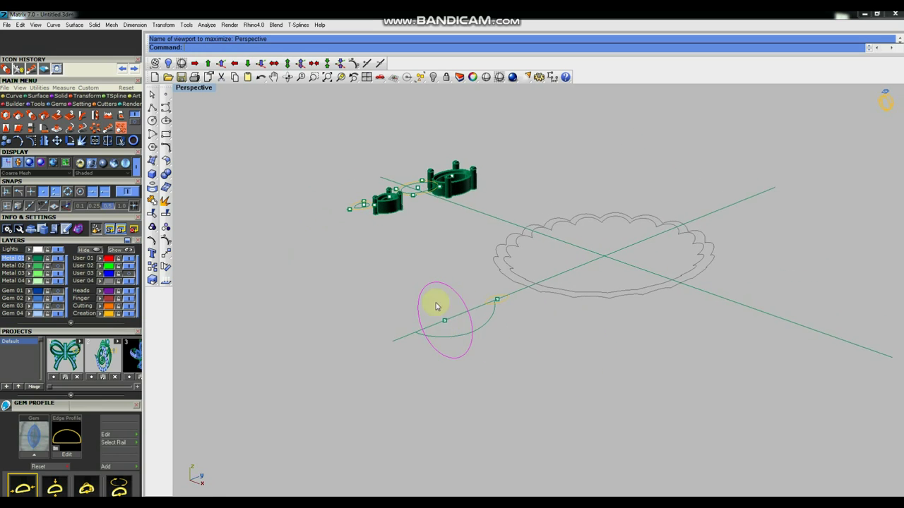
{"action": "scroll", "coordinate": [442, 309], "scroll_direction": "up", "scroll_amount": 3}
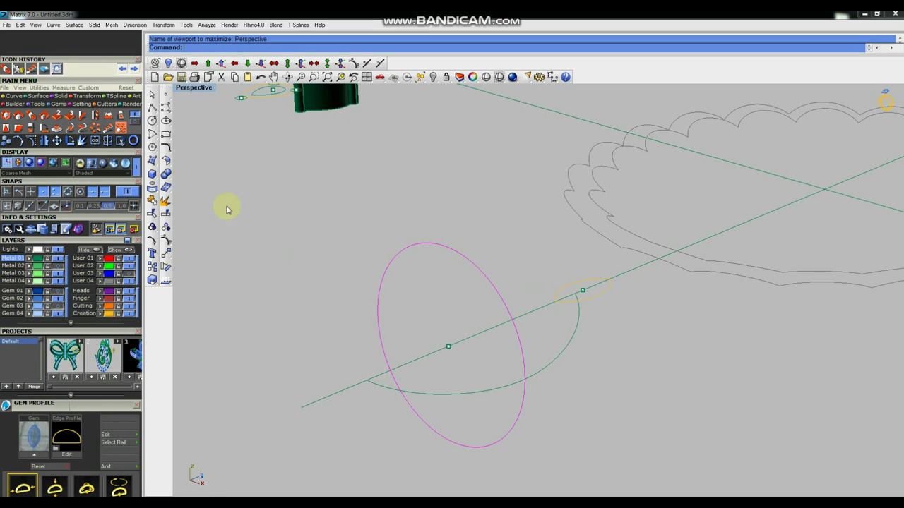
Step: Try a one-rail sweep of the upright circle along the half-teardrop, then abandon it
{"action": "left_click", "coordinate": [495, 261]}
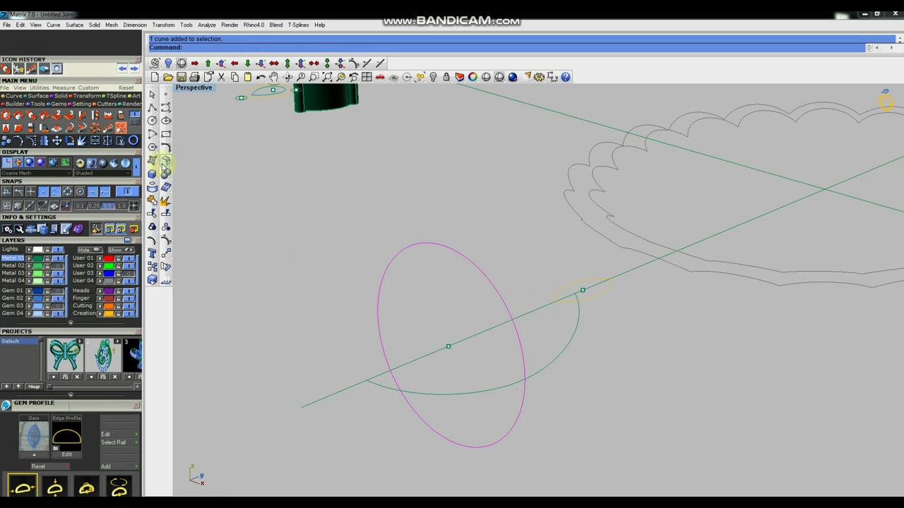
{"action": "left_click", "coordinate": [152, 161]}
{"action": "left_click", "coordinate": [204, 183]}
{"action": "left_click", "coordinate": [517, 385]}
{"action": "key", "text": "Escape"}
Step: Join the half-teardrop arc pieces into one curve and restart Sweep1 with the upright circle
{"action": "left_click", "coordinate": [547, 365]}
{"action": "key", "text": "Return"}
{"action": "left_click", "coordinate": [463, 267]}
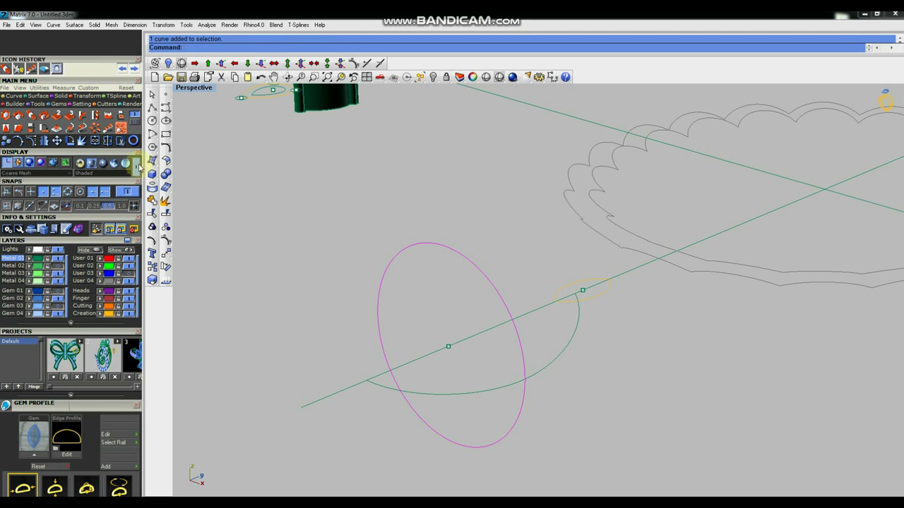
{"action": "left_click", "coordinate": [152, 160]}
{"action": "left_click", "coordinate": [209, 185]}
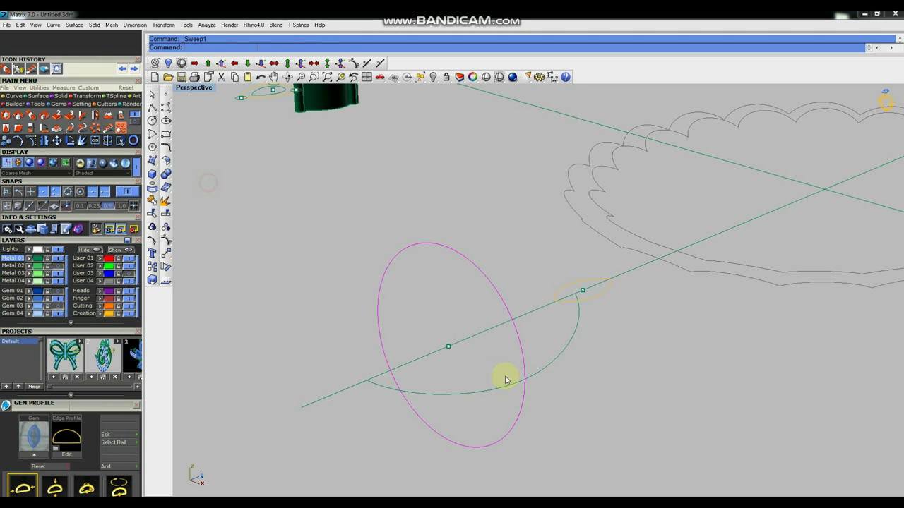
Step: Sweep the upright circle along the half-teardrop rail to form the solid pear drop
{"action": "left_click", "coordinate": [551, 368]}
{"action": "key", "text": "Return"}
{"action": "left_click", "coordinate": [487, 319]}
{"action": "scroll", "coordinate": [635, 373], "scroll_direction": "down", "scroll_amount": 3}
{"action": "mouse_move", "coordinate": [540, 302]}
{"action": "right_mouse_down"}
{"action": "mouse_move", "coordinate": [470, 343]}
{"action": "mouse_move", "coordinate": [466, 298]}
{"action": "mouse_move", "coordinate": [527, 358]}
{"action": "mouse_move", "coordinate": [521, 360]}
{"action": "mouse_move", "coordinate": [470, 335]}
{"action": "right_mouse_up"}
{"action": "scroll", "coordinate": [375, 317], "scroll_direction": "up", "scroll_amount": 5}
{"action": "scroll", "coordinate": [485, 337], "scroll_direction": "down", "scroll_amount": 2}
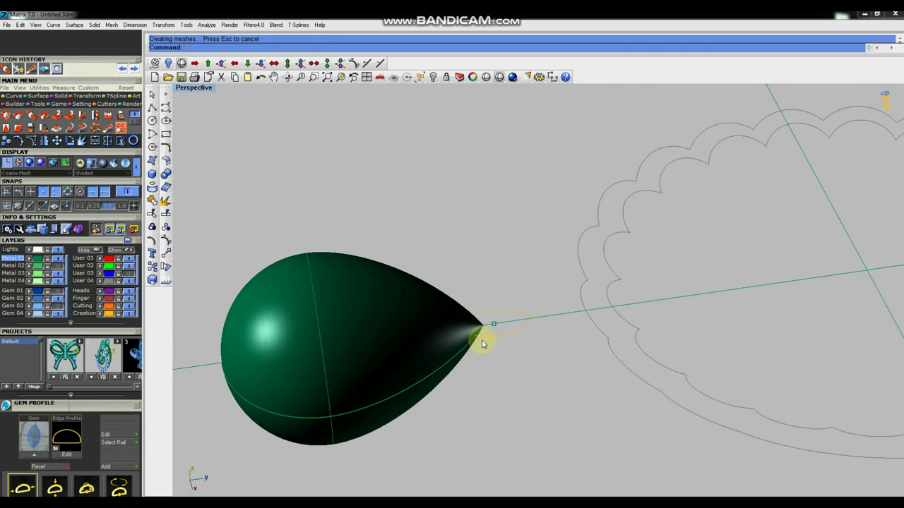
Step: Select the small oval at the pear drop's tip
{"action": "left_click", "coordinate": [508, 321]}
{"action": "scroll", "coordinate": [480, 324], "scroll_direction": "up", "scroll_amount": 2}
{"action": "scroll", "coordinate": [538, 321], "scroll_direction": "down", "scroll_amount": 3}
{"action": "scroll", "coordinate": [540, 345], "scroll_direction": "down", "scroll_amount": 1}
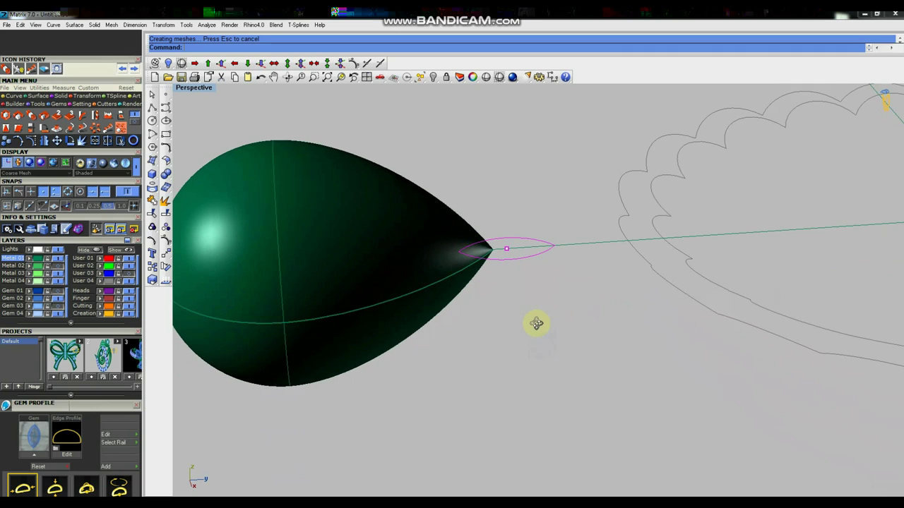
{"action": "left_click", "coordinate": [153, 173]}
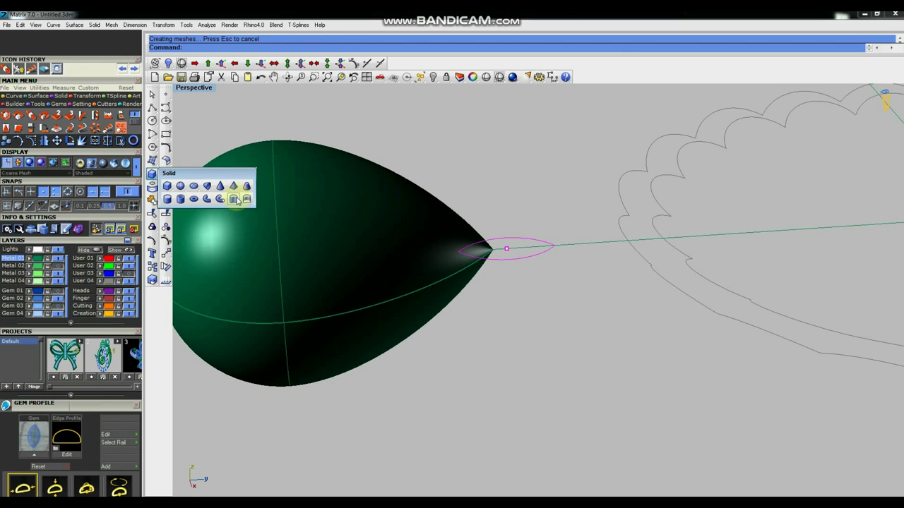
Step: Extrude the tip oval one way only into a thin solid tab
{"action": "left_click", "coordinate": [238, 200]}
{"action": "type", "text": "b"}
{"action": "key", "text": "Return"}
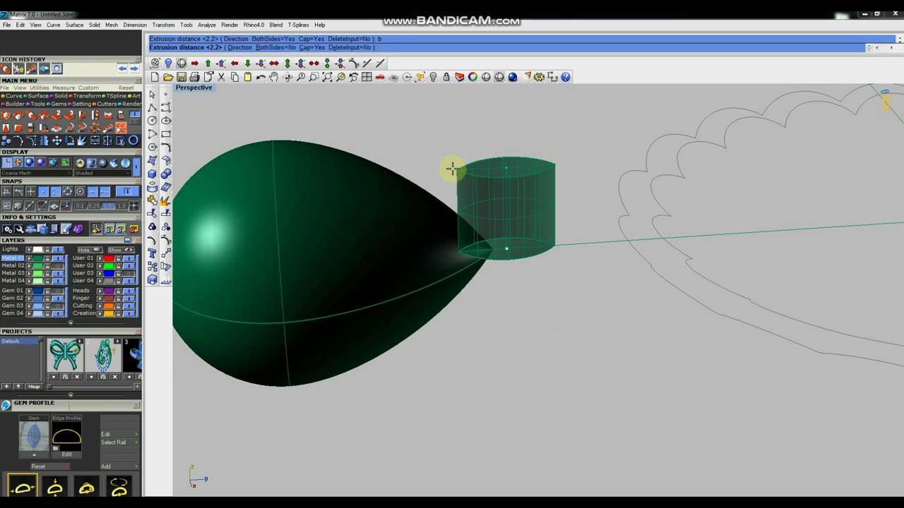
{"action": "right_click", "coordinate": [454, 163]}
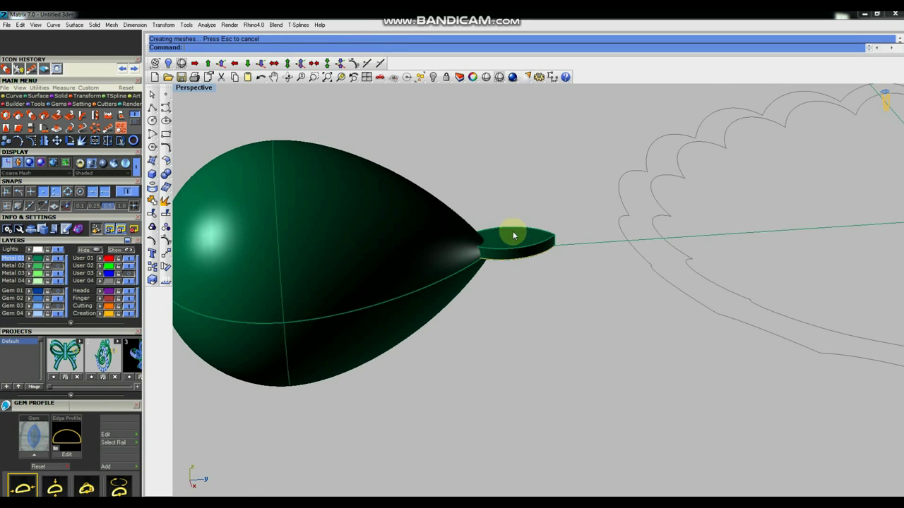
{"action": "scroll", "coordinate": [514, 235], "scroll_direction": "up", "scroll_amount": 3}
Step: Group the thin oval tab together with the pear drop
{"action": "left_click", "coordinate": [499, 248]}
{"action": "left_click_drag", "start_coordinate": [473, 183], "coordinate": [563, 338]}
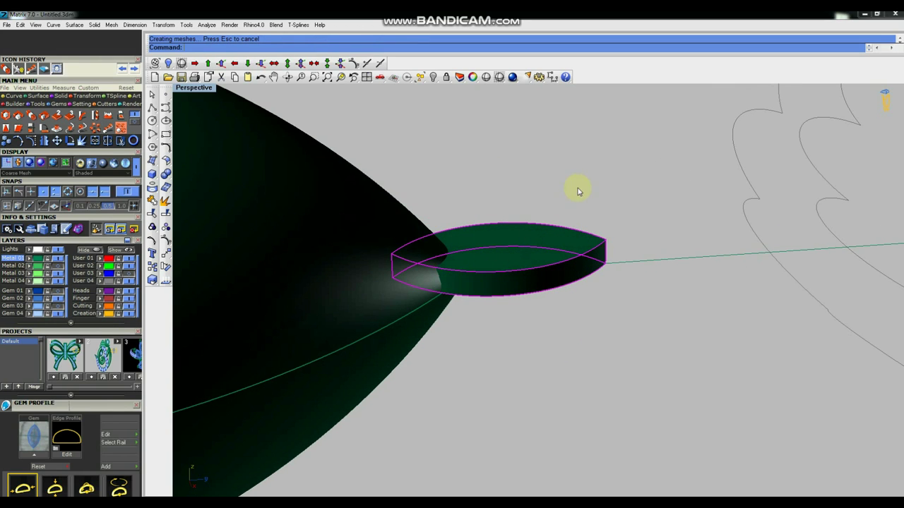
{"action": "left_click", "coordinate": [167, 242]}
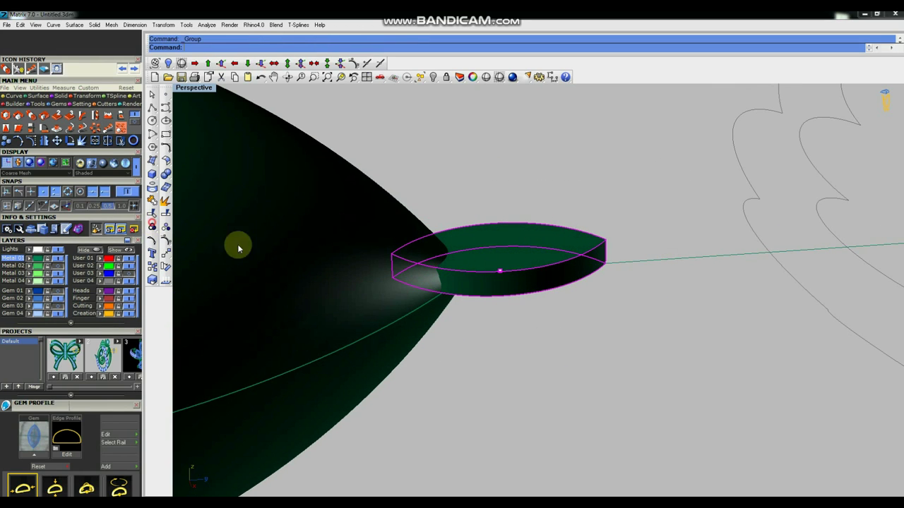
{"action": "scroll", "coordinate": [591, 303], "scroll_direction": "down", "scroll_amount": 2}
{"action": "scroll", "coordinate": [599, 319], "scroll_direction": "down", "scroll_amount": 2}
{"action": "scroll", "coordinate": [594, 327], "scroll_direction": "down", "scroll_amount": 1}
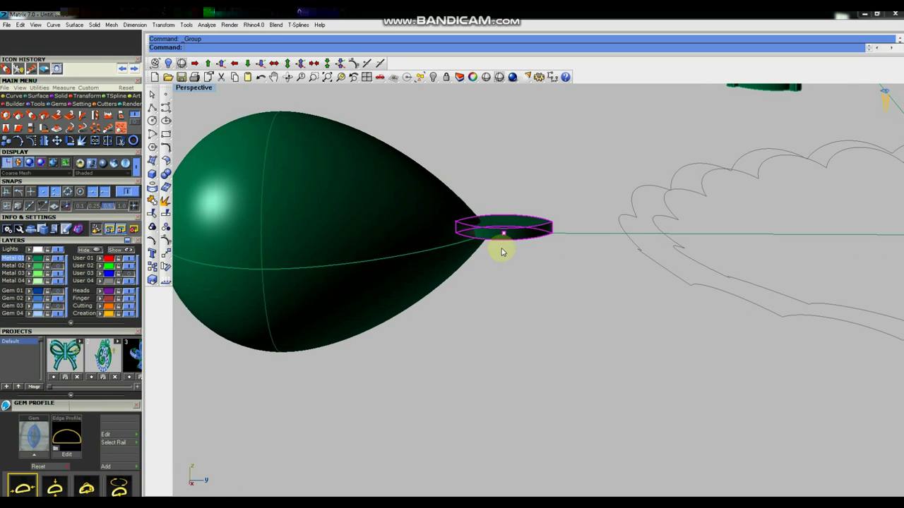
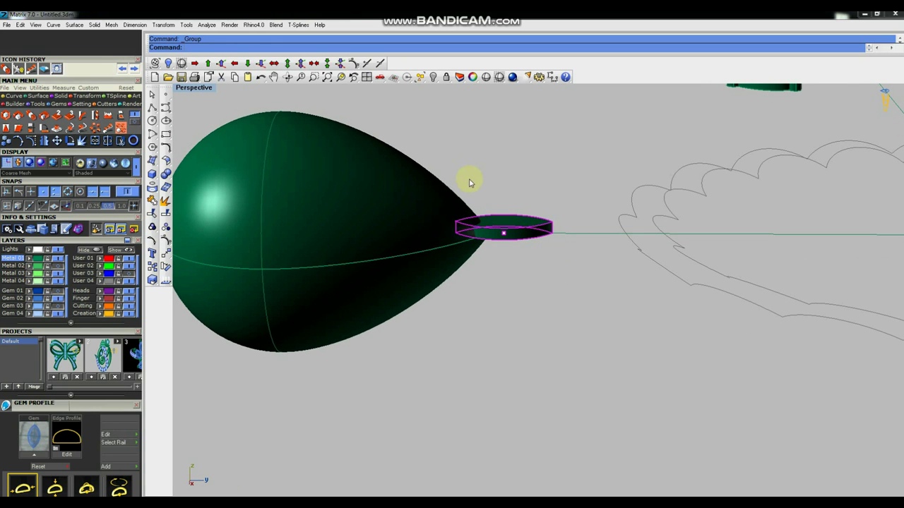
Step: Maximize the Right view, shade it and frame the teardrop
{"action": "scroll", "coordinate": [513, 238], "scroll_direction": "down", "scroll_amount": 2}
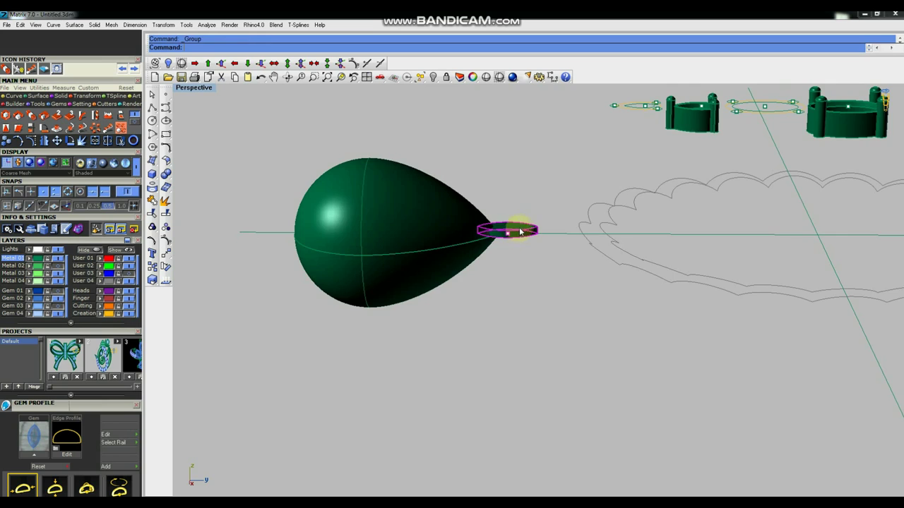
{"action": "key", "text": "ctrl+F3"}
{"action": "right_click_drag", "start_coordinate": [466, 298], "coordinate": [511, 307]}
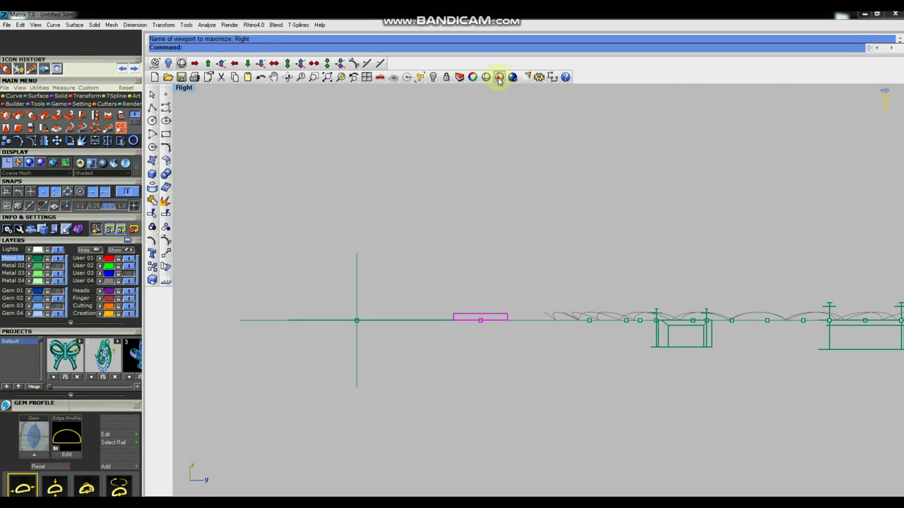
{"action": "left_click", "coordinate": [500, 80]}
{"action": "scroll", "coordinate": [450, 300], "scroll_direction": "up", "scroll_amount": 2}
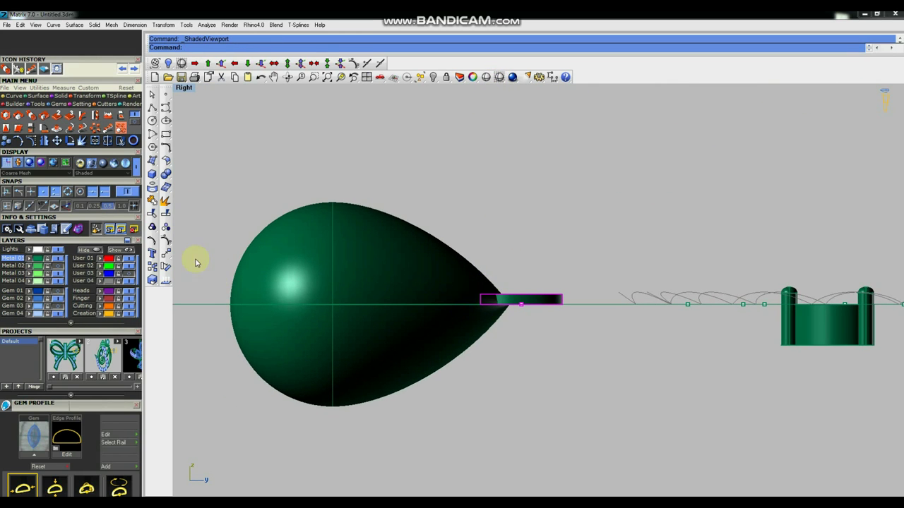
Step: Make a tilted copy of the thin slab and move it onto the teardrop's tip
{"action": "left_click", "coordinate": [167, 267]}
{"action": "left_click", "coordinate": [561, 305]}
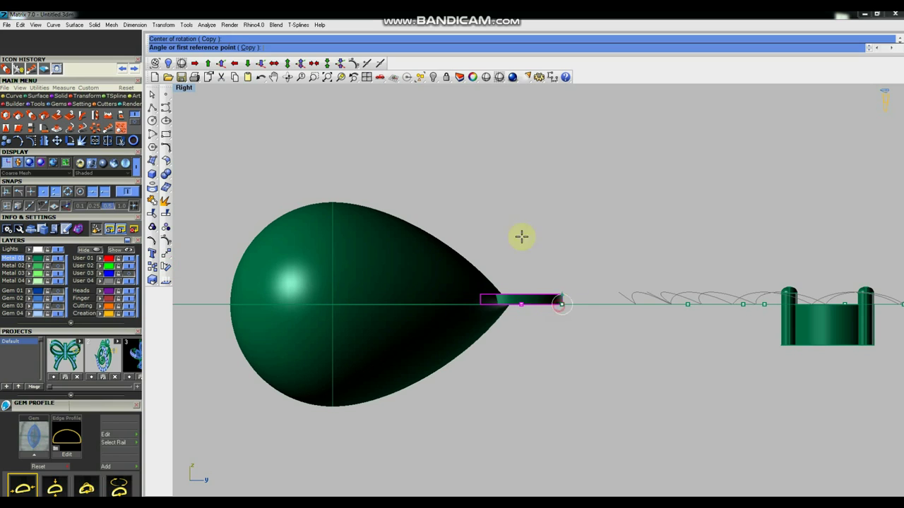
{"action": "left_click", "coordinate": [425, 209]}
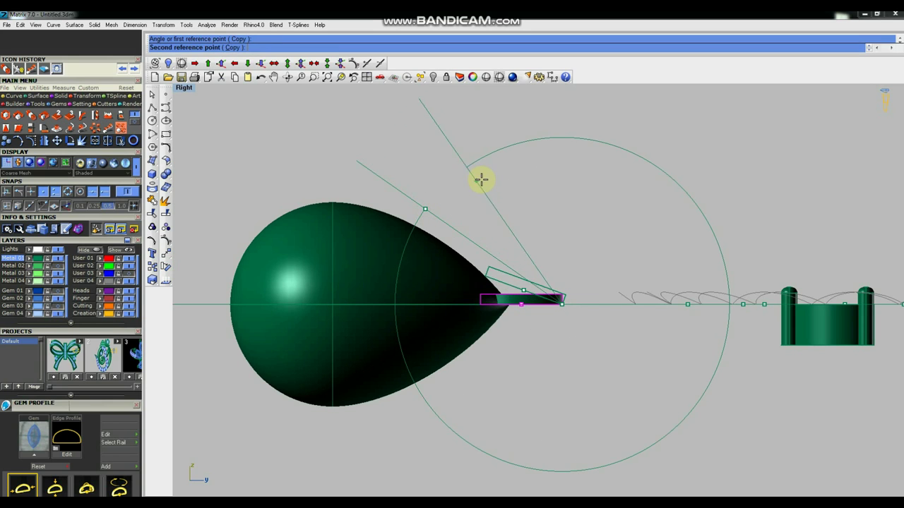
{"action": "left_click", "coordinate": [503, 176]}
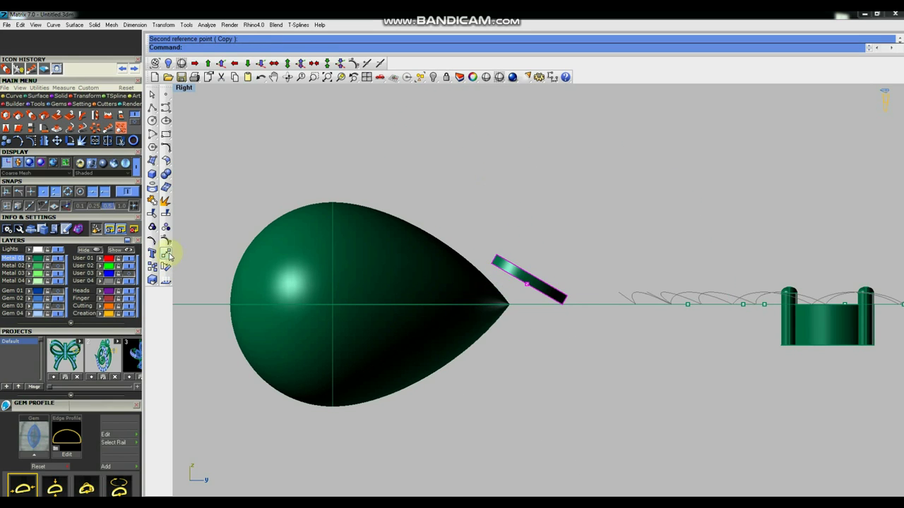
{"action": "left_click", "coordinate": [520, 192]}
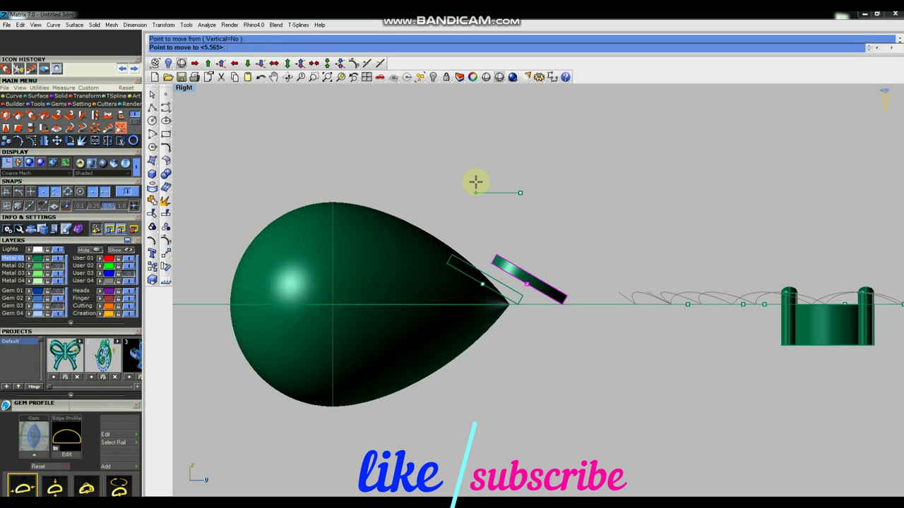
{"action": "left_click", "coordinate": [471, 181]}
Step: Rotate the slab about the tip so it lies flat against the teardrop's edge
{"action": "left_click", "coordinate": [165, 265]}
{"action": "left_click", "coordinate": [514, 300]}
{"action": "left_click", "coordinate": [482, 184]}
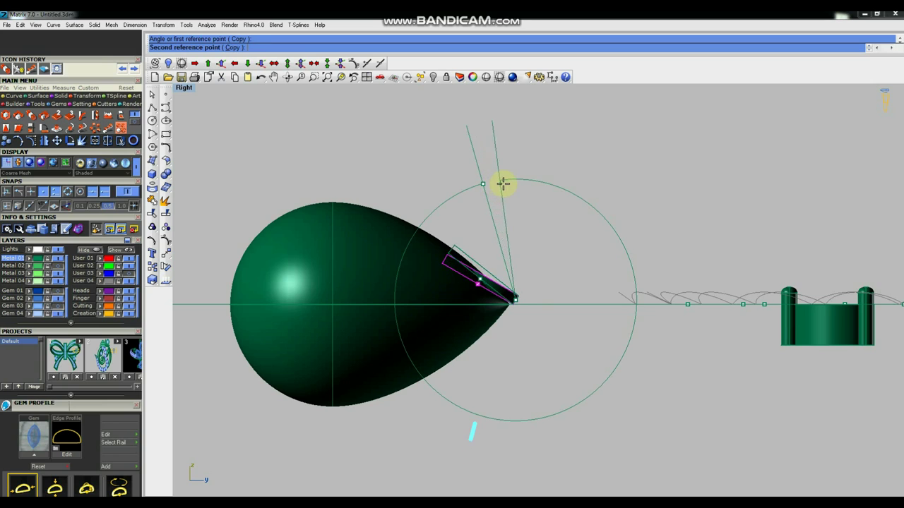
{"action": "left_click", "coordinate": [509, 183]}
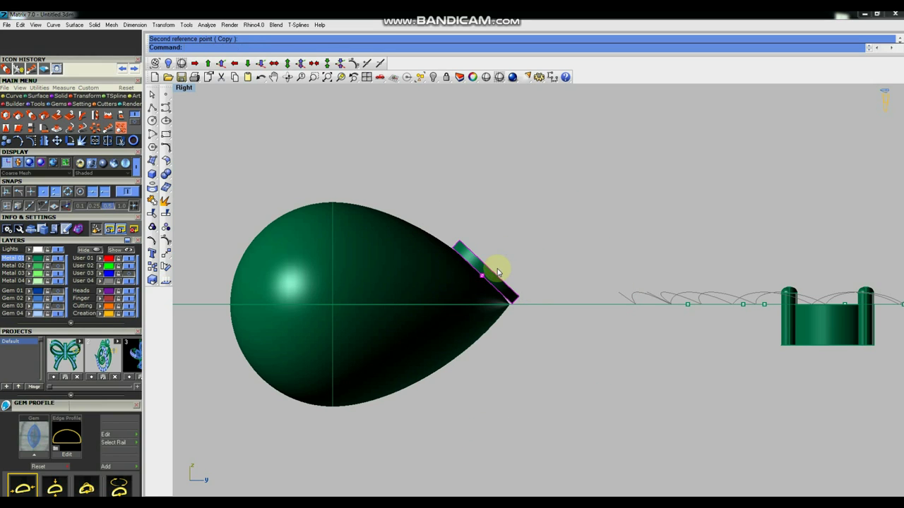
{"action": "scroll", "coordinate": [523, 258], "scroll_direction": "up", "scroll_amount": 3}
{"action": "scroll", "coordinate": [526, 255], "scroll_direction": "down", "scroll_amount": 3}
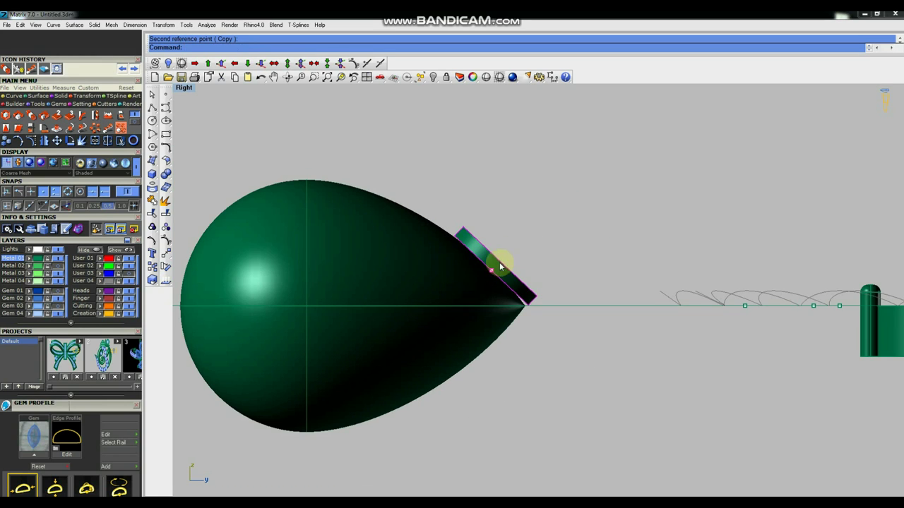
{"action": "scroll", "coordinate": [466, 259], "scroll_direction": "down", "scroll_amount": 3}
{"action": "scroll", "coordinate": [469, 264], "scroll_direction": "up", "scroll_amount": 3}
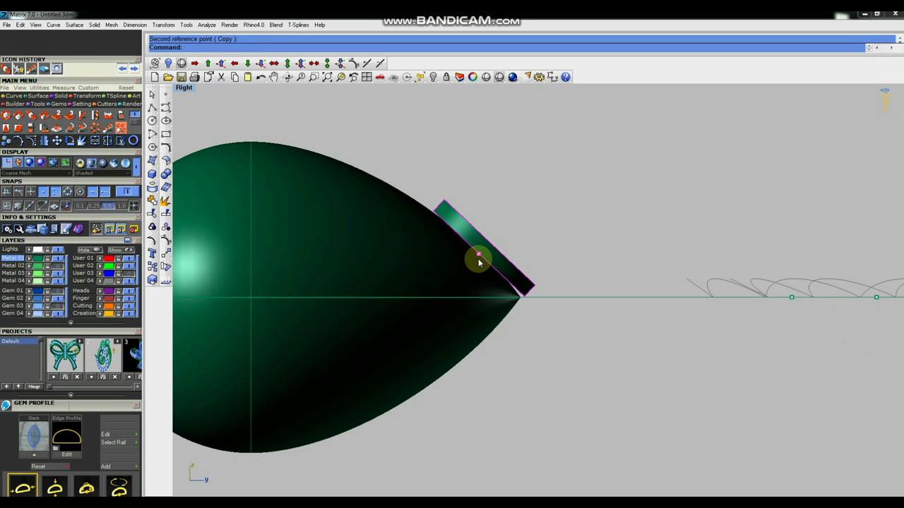
{"action": "scroll", "coordinate": [482, 260], "scroll_direction": "down", "scroll_amount": 3}
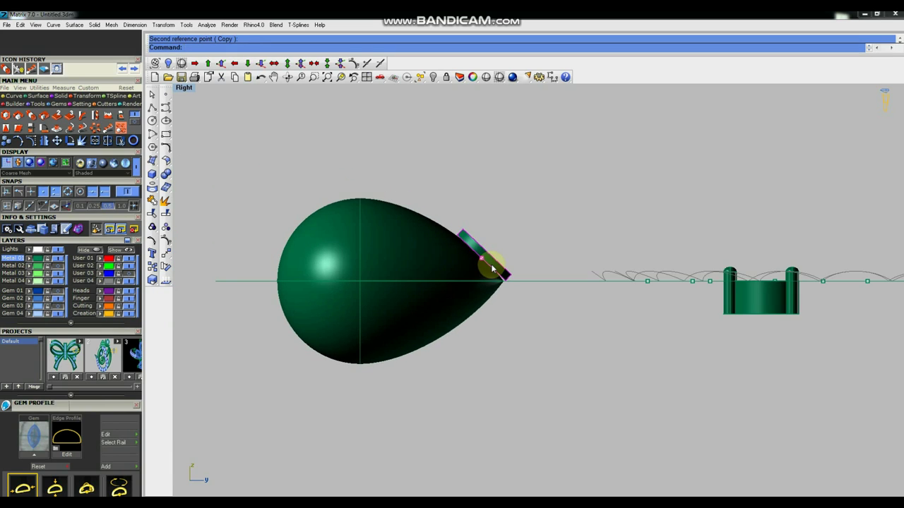
Step: Maximize the Front view to check the new petal
{"action": "key", "text": "ctrl+F2"}
{"action": "scroll", "coordinate": [495, 264], "scroll_direction": "up", "scroll_amount": 2}
{"action": "scroll", "coordinate": [521, 283], "scroll_direction": "up", "scroll_amount": 2}
{"action": "scroll", "coordinate": [535, 270], "scroll_direction": "up", "scroll_amount": 1}
{"action": "scroll", "coordinate": [486, 258], "scroll_direction": "down", "scroll_amount": 2}
Step: Polar-array the petal into 5 copies over 360° around the teardrop tip
{"action": "left_click", "coordinate": [167, 254]}
{"action": "left_click", "coordinate": [181, 288]}
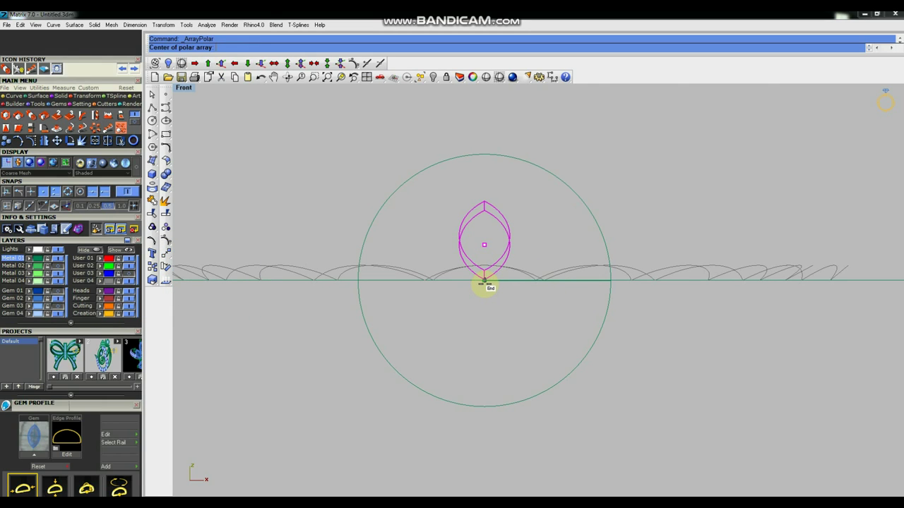
{"action": "left_click", "coordinate": [484, 281]}
{"action": "type", "text": "5"}
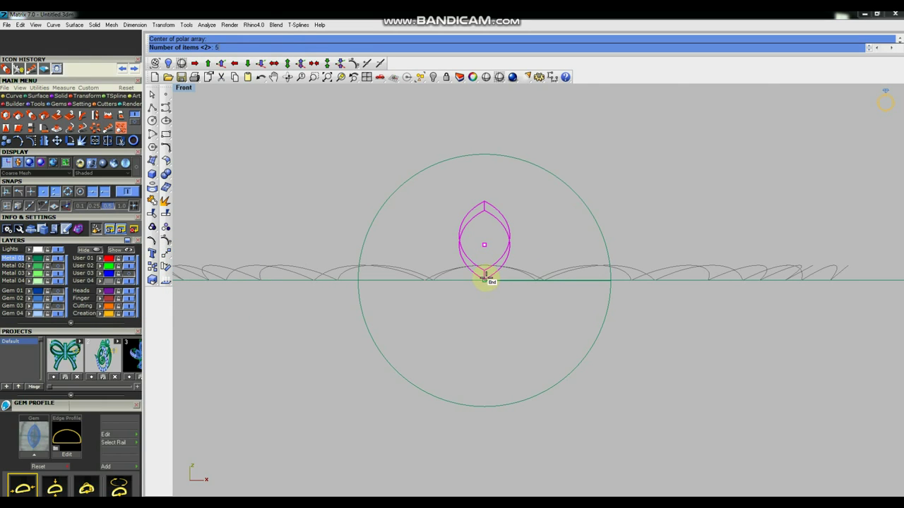
{"action": "key", "text": "Return"}
{"action": "key", "text": "Return"}
Step: Orbit the Perspective view to inspect the new petal cap
{"action": "key", "text": "ctrl+F4"}
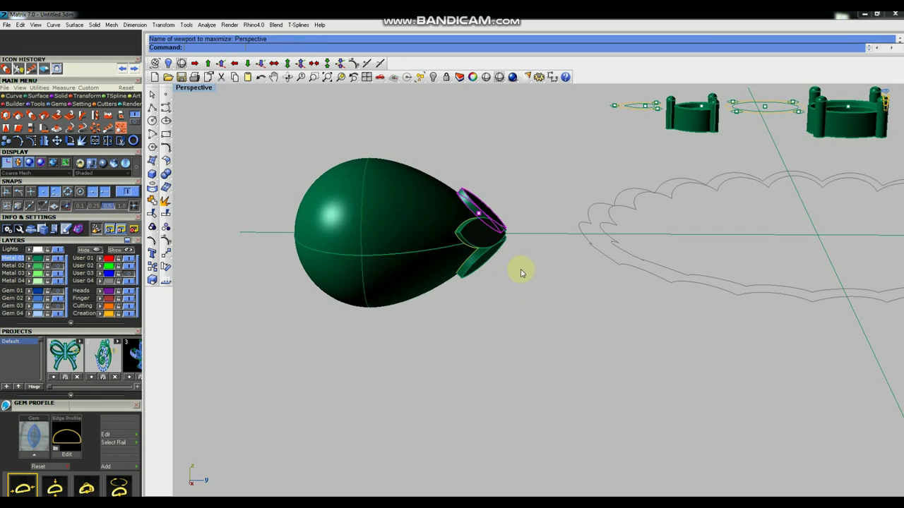
{"action": "mouse_move", "coordinate": [517, 271]}
{"action": "right_mouse_down"}
{"action": "mouse_move", "coordinate": [476, 281]}
{"action": "mouse_move", "coordinate": [516, 306]}
{"action": "mouse_move", "coordinate": [461, 304]}
{"action": "mouse_move", "coordinate": [434, 289]}
{"action": "mouse_move", "coordinate": [449, 289]}
{"action": "right_mouse_up"}
{"action": "scroll", "coordinate": [417, 262], "scroll_direction": "up", "scroll_amount": 3}
{"action": "scroll", "coordinate": [410, 238], "scroll_direction": "up", "scroll_amount": 4}
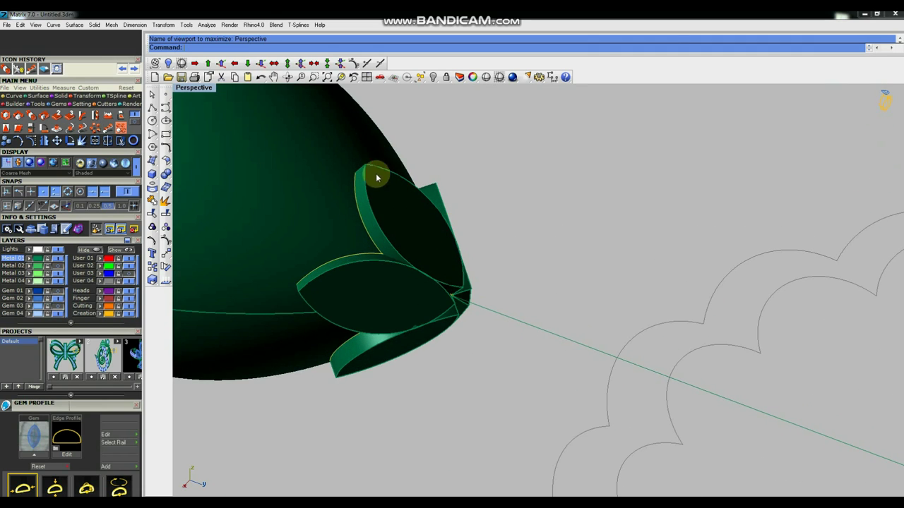
{"action": "scroll", "coordinate": [478, 268], "scroll_direction": "down", "scroll_amount": 3}
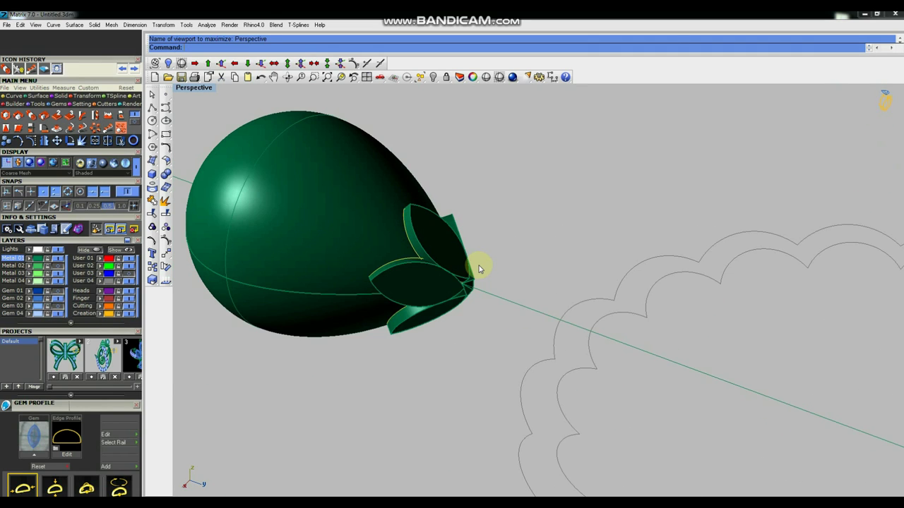
{"action": "mouse_move", "coordinate": [456, 283]}
{"action": "right_mouse_down"}
{"action": "mouse_move", "coordinate": [460, 250]}
{"action": "mouse_move", "coordinate": [447, 257]}
{"action": "right_mouse_up"}
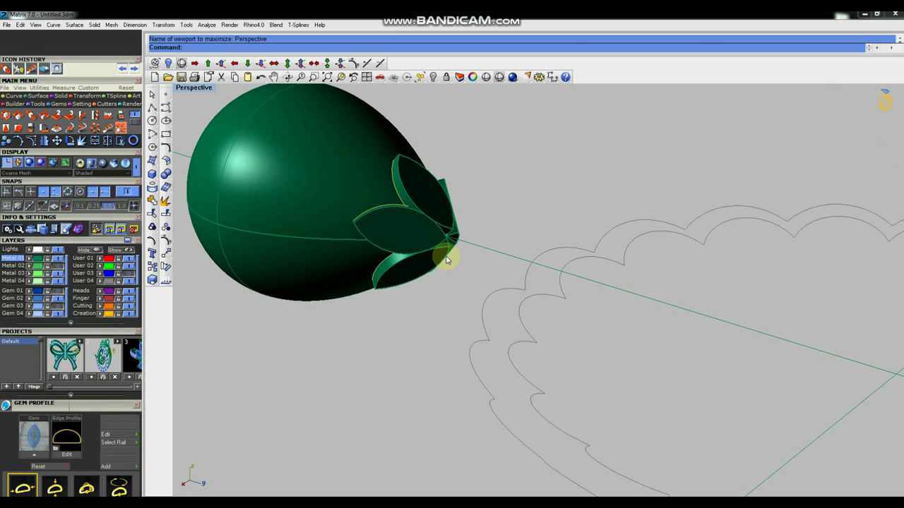
{"action": "scroll", "coordinate": [428, 210], "scroll_direction": "up", "scroll_amount": 3}
{"action": "scroll", "coordinate": [428, 210], "scroll_direction": "down", "scroll_amount": 3}
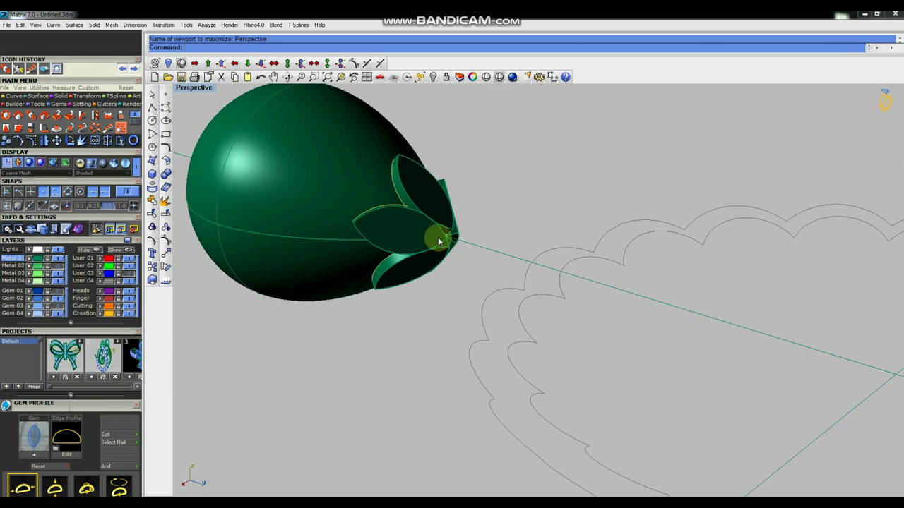
{"action": "scroll", "coordinate": [439, 241], "scroll_direction": "up", "scroll_amount": 3}
{"action": "scroll", "coordinate": [414, 213], "scroll_direction": "down", "scroll_amount": 1}
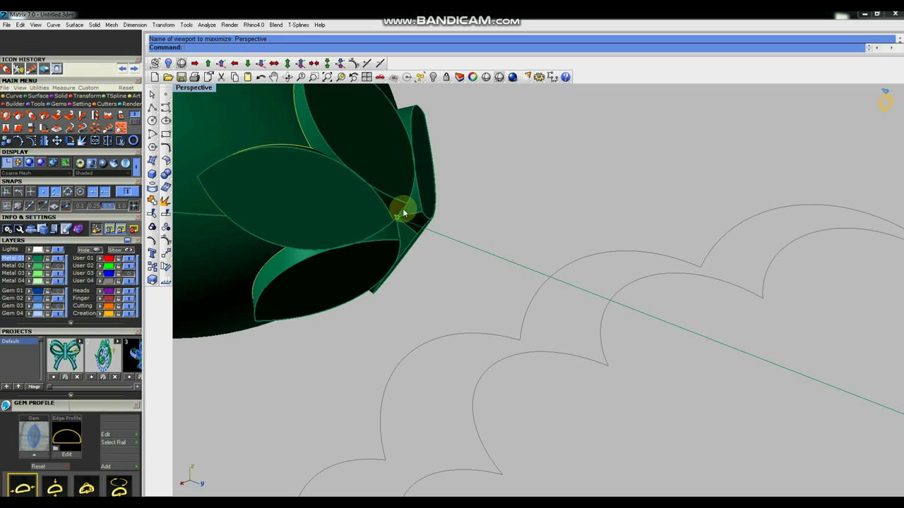
{"action": "scroll", "coordinate": [404, 213], "scroll_direction": "down", "scroll_amount": 2}
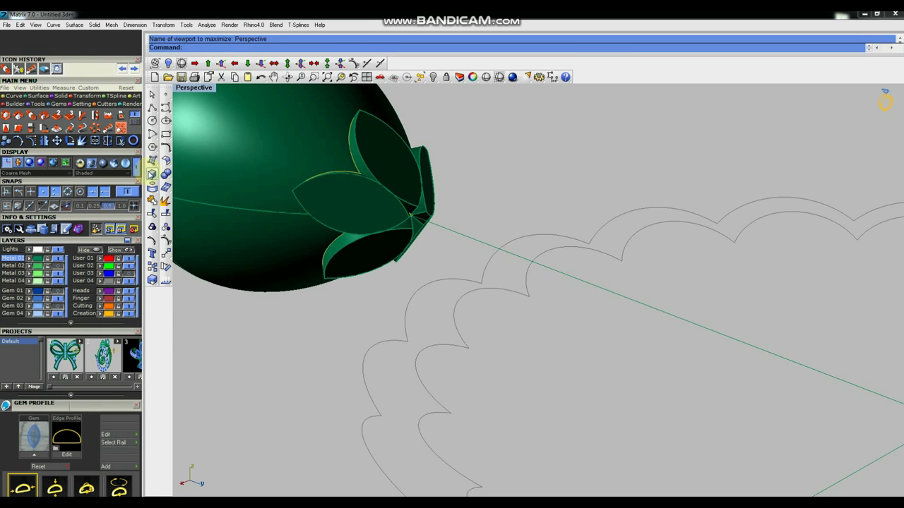
Step: Create a small centre-and-radius sphere near the petal tip
{"action": "left_click", "coordinate": [152, 173]}
{"action": "left_click", "coordinate": [181, 186]}
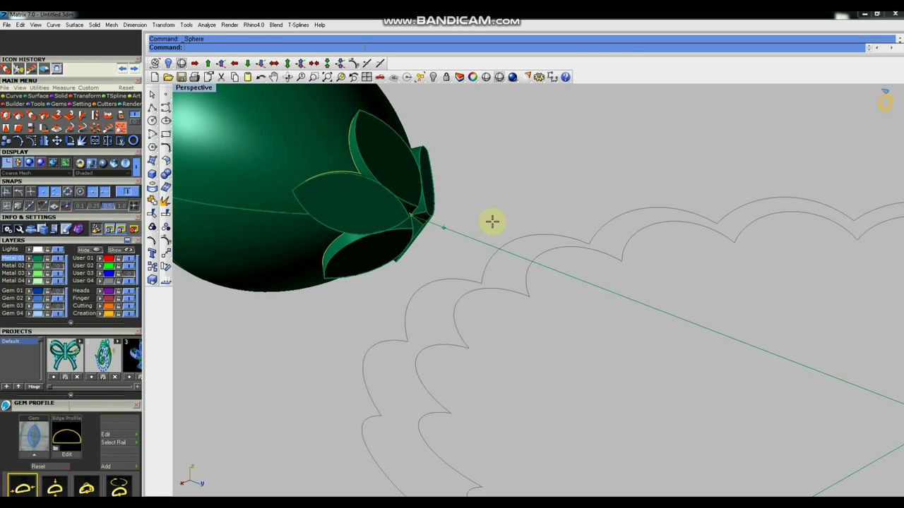
{"action": "left_click", "coordinate": [453, 230]}
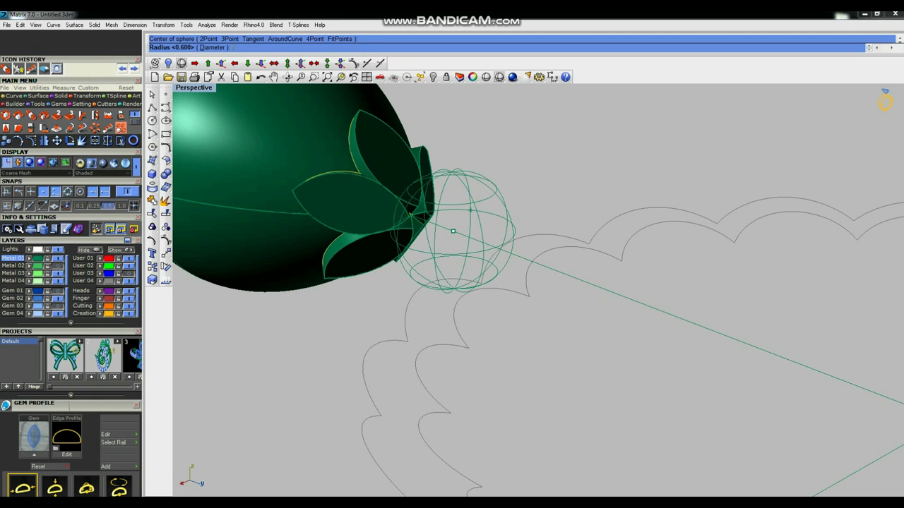
{"action": "left_click", "coordinate": [468, 219]}
{"action": "scroll", "coordinate": [318, 240], "scroll_direction": "up", "scroll_amount": 2}
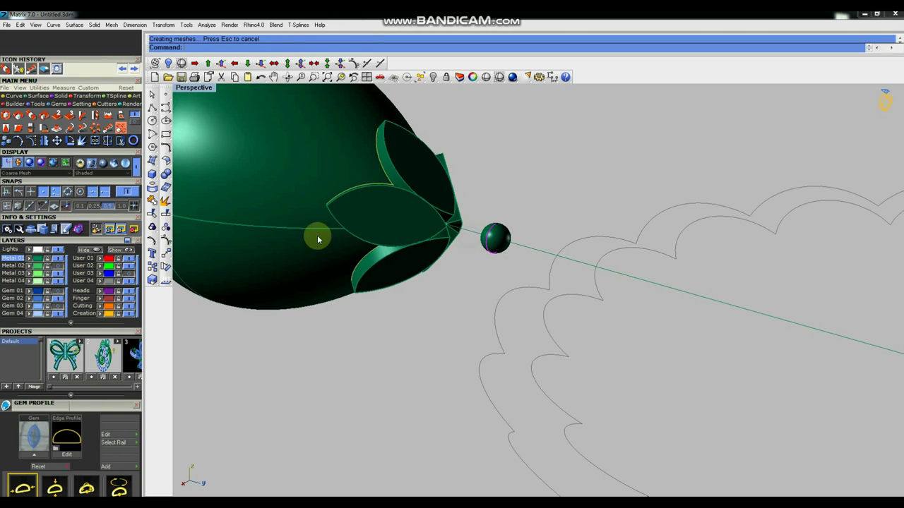
Step: Move the small sphere so it sits on the tip of the petal cap
{"action": "left_click", "coordinate": [164, 246]}
{"action": "left_click", "coordinate": [742, 383]}
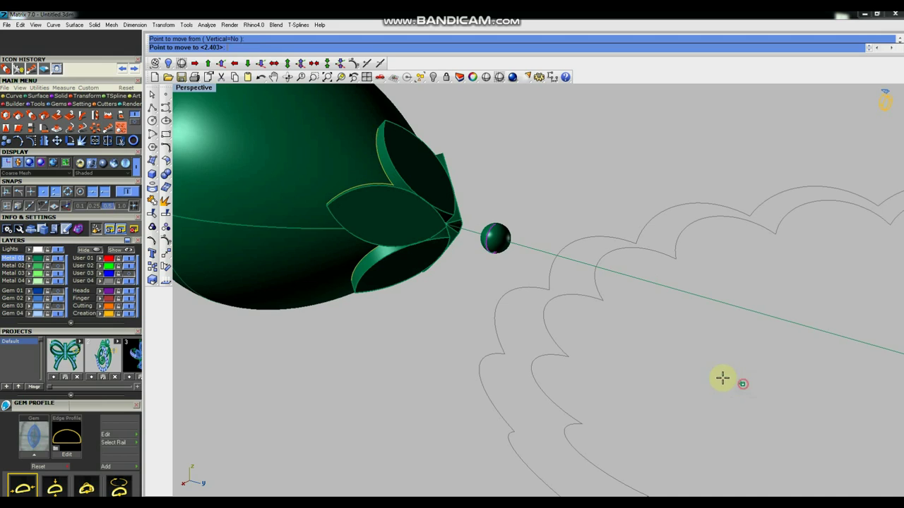
{"action": "left_click", "coordinate": [685, 365]}
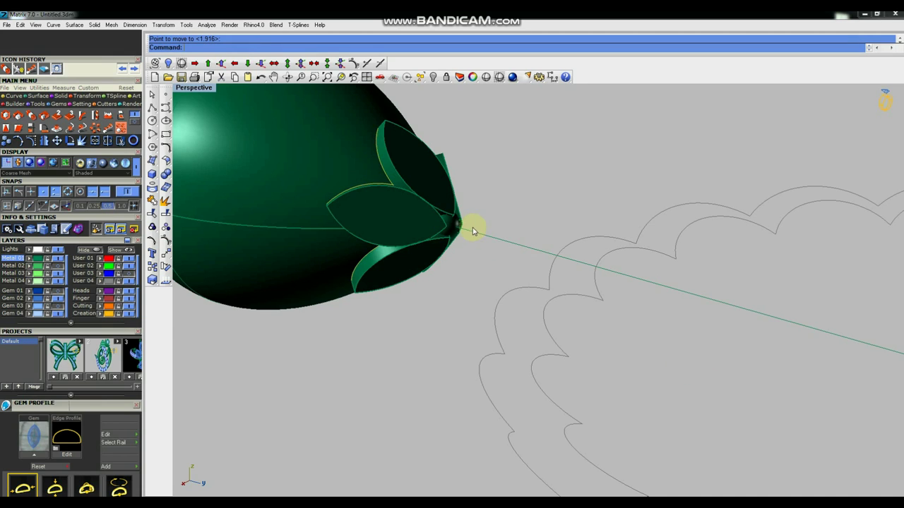
{"action": "scroll", "coordinate": [472, 226], "scroll_direction": "up", "scroll_amount": 3}
{"action": "right_click", "coordinate": [547, 228]}
{"action": "left_click", "coordinate": [551, 222]}
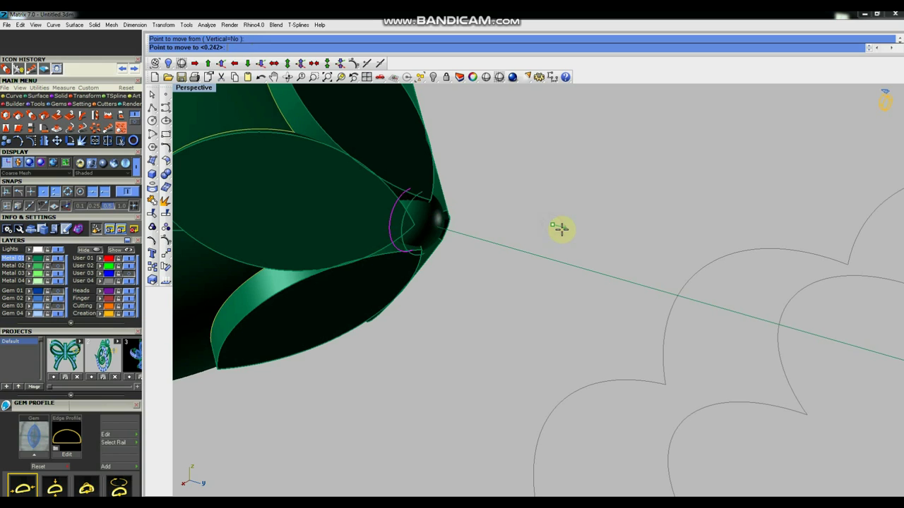
{"action": "left_click", "coordinate": [561, 228]}
{"action": "left_click", "coordinate": [583, 222]}
{"action": "mouse_move", "coordinate": [476, 209]}
{"action": "right_mouse_down"}
{"action": "mouse_move", "coordinate": [574, 232]}
{"action": "mouse_move", "coordinate": [573, 208]}
{"action": "mouse_move", "coordinate": [585, 204]}
{"action": "mouse_move", "coordinate": [640, 228]}
{"action": "right_mouse_up"}
{"action": "scroll", "coordinate": [635, 225], "scroll_direction": "down", "scroll_amount": 2}
{"action": "scroll", "coordinate": [607, 176], "scroll_direction": "down", "scroll_amount": 3}
Step: Group the petals, leaving the teardrop's equator curve out of the selection
{"action": "left_click_drag", "start_coordinate": [605, 164], "coordinate": [582, 254]}
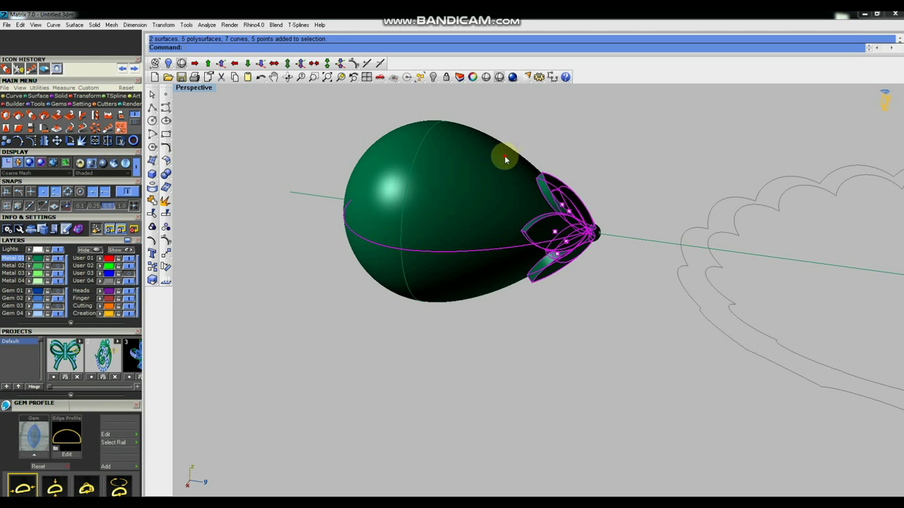
{"action": "left_click", "coordinate": [356, 244], "text": "ctrl"}
{"action": "left_click", "coordinate": [151, 227]}
{"action": "left_click", "coordinate": [327, 256]}
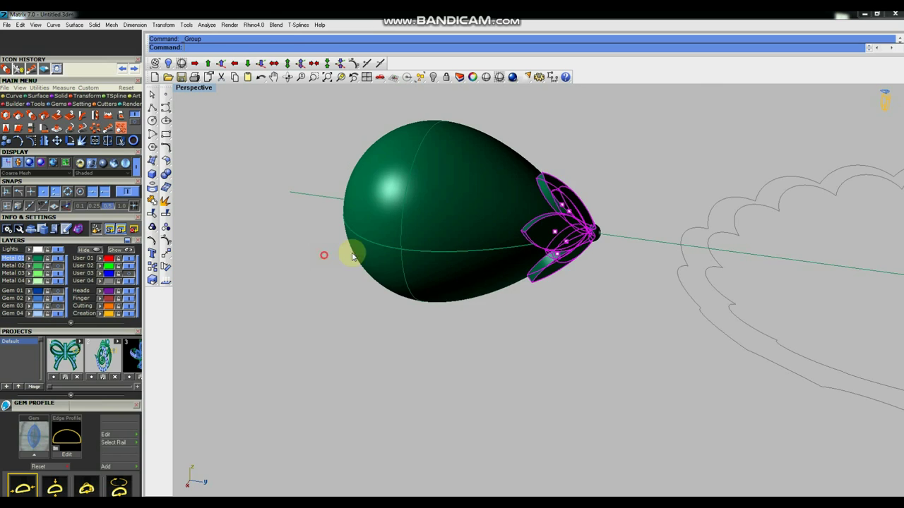
{"action": "right_click_drag", "start_coordinate": [353, 252], "coordinate": [543, 199]}
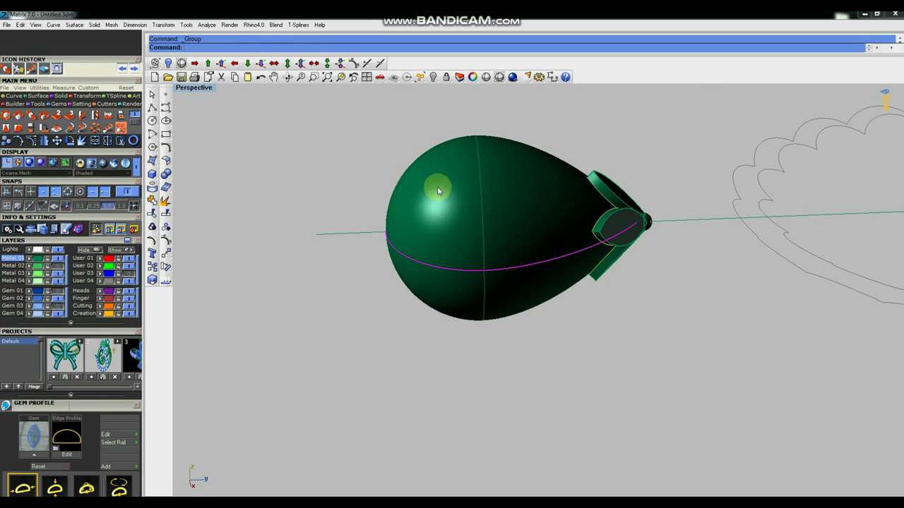
Step: Apply the pearl material to the teardrop and review the layout from the top
{"action": "left_click", "coordinate": [29, 252]}
{"action": "mouse_move", "coordinate": [470, 212]}
{"action": "right_mouse_down"}
{"action": "mouse_move", "coordinate": [441, 185]}
{"action": "mouse_move", "coordinate": [469, 236]}
{"action": "mouse_move", "coordinate": [545, 282]}
{"action": "mouse_move", "coordinate": [585, 292]}
{"action": "mouse_move", "coordinate": [574, 278]}
{"action": "right_mouse_up"}
{"action": "key", "text": "ctrl+F1"}
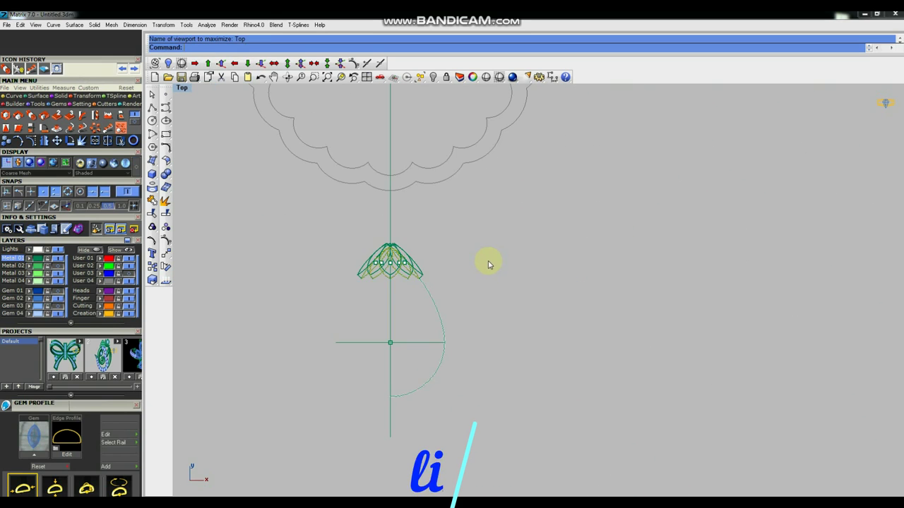
Step: Place a point above the petal cap and draw a 1.2 circle centred on it
{"action": "scroll", "coordinate": [428, 262], "scroll_direction": "down", "scroll_amount": 3}
{"action": "scroll", "coordinate": [421, 250], "scroll_direction": "up", "scroll_amount": 3}
{"action": "scroll", "coordinate": [422, 250], "scroll_direction": "up", "scroll_amount": 1}
{"action": "left_click", "coordinate": [165, 93]}
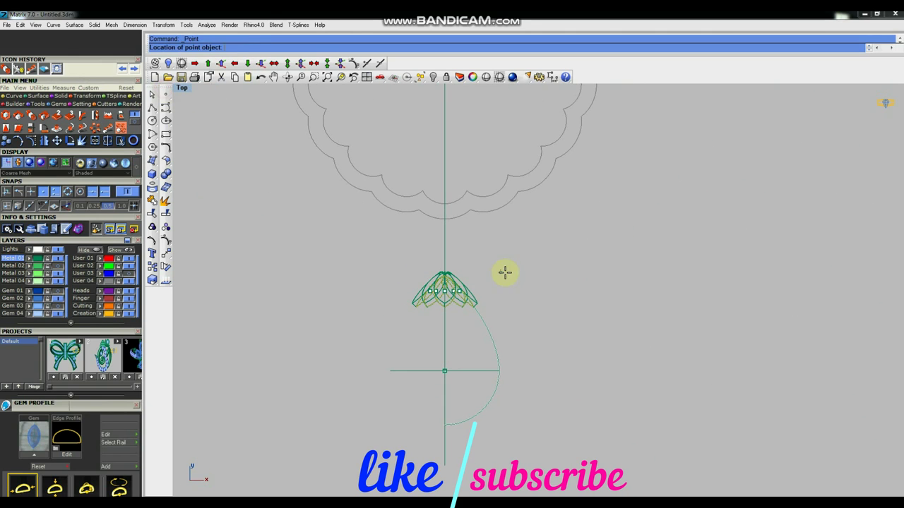
{"action": "left_click", "coordinate": [446, 261]}
{"action": "left_click", "coordinate": [152, 120]}
{"action": "scroll", "coordinate": [457, 264], "scroll_direction": "up", "scroll_amount": 1}
{"action": "scroll", "coordinate": [458, 264], "scroll_direction": "up", "scroll_amount": 1}
{"action": "left_click", "coordinate": [432, 258]}
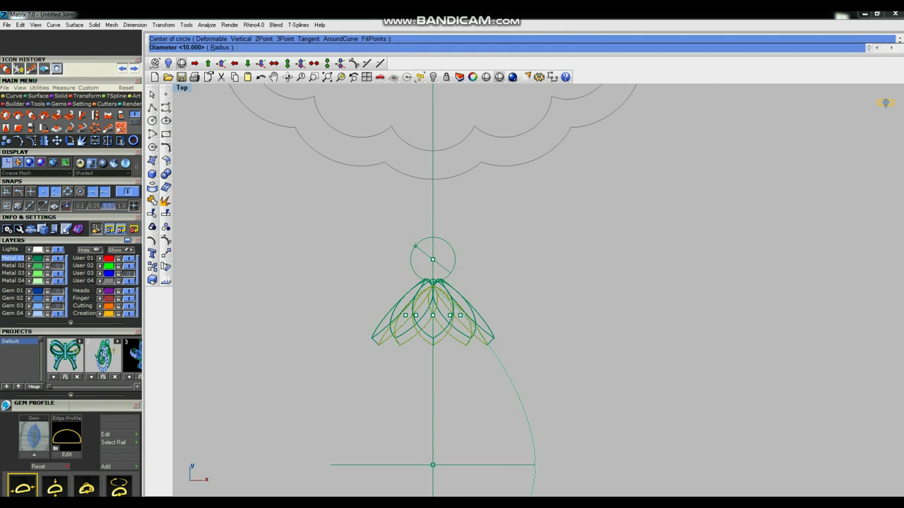
{"action": "type", "text": "1.2"}
{"action": "key", "text": "Return"}
Step: Offset the circle outward and pipe the outer circle into a ring
{"action": "scroll", "coordinate": [448, 262], "scroll_direction": "up", "scroll_amount": 2}
{"action": "left_click", "coordinate": [434, 257]}
{"action": "key", "text": "Return"}
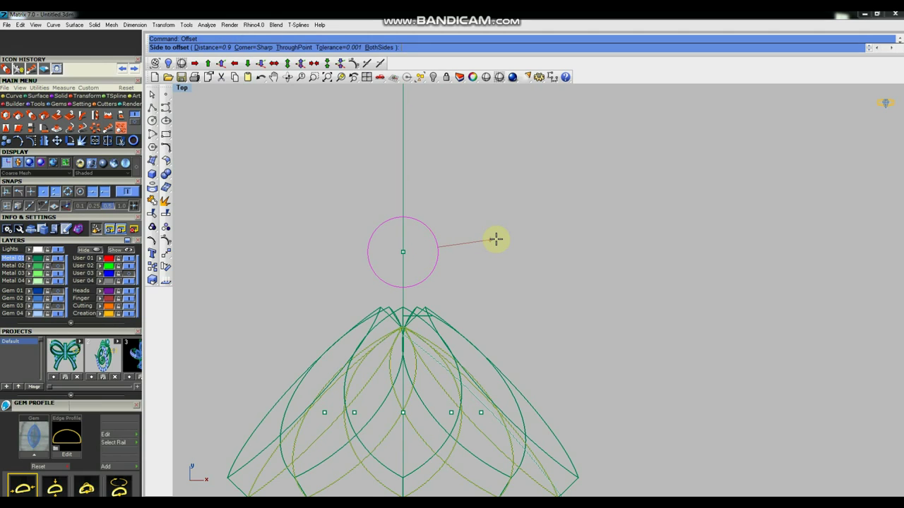
{"action": "type", "text": ".2"}
{"action": "left_click", "coordinate": [492, 237]}
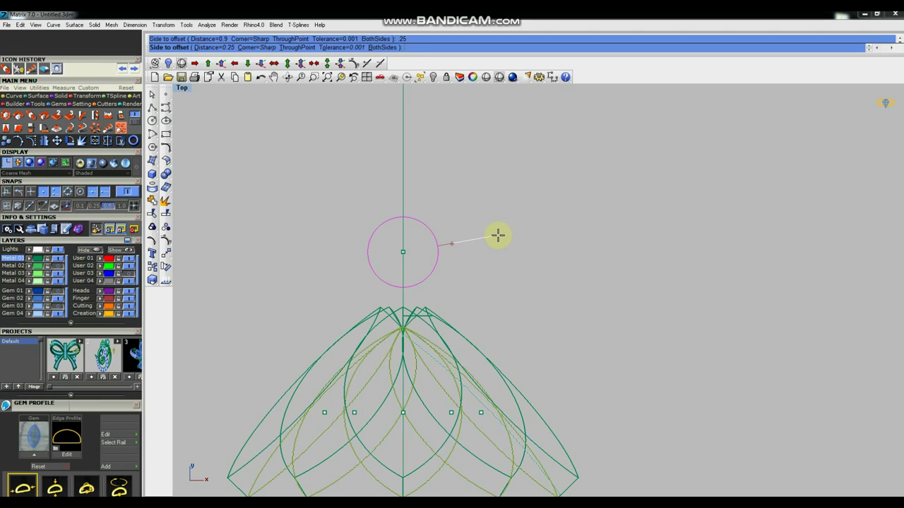
{"action": "left_click_drag", "start_coordinate": [450, 245], "coordinate": [448, 251]}
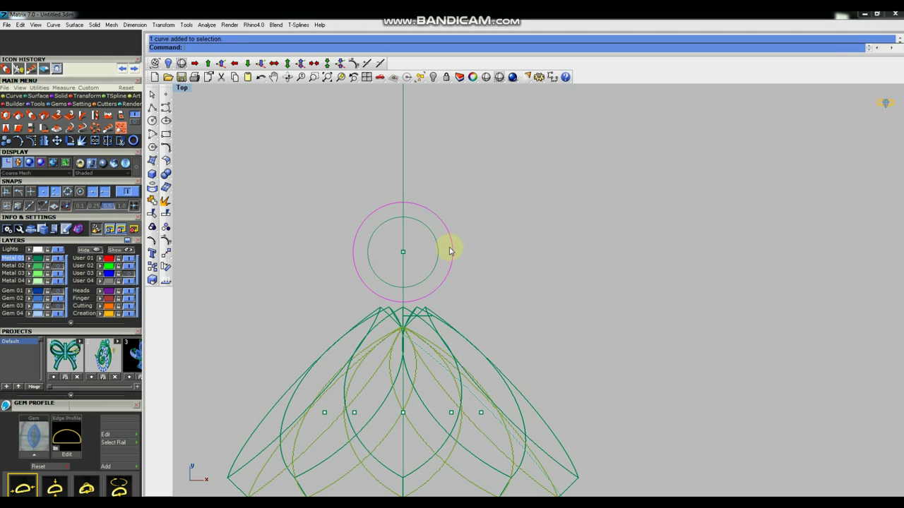
{"action": "type", "text": "Pip"}
{"action": "key", "text": "Return"}
{"action": "type", "text": "25"}
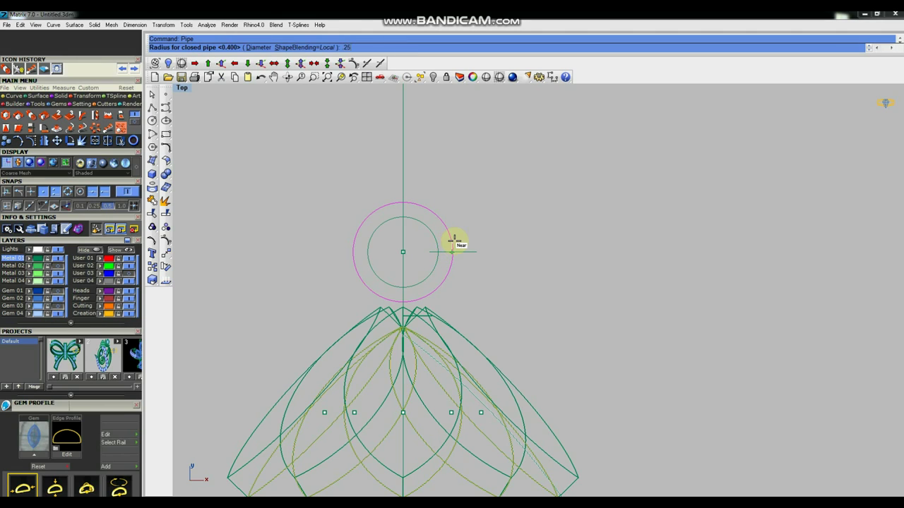
{"action": "key", "text": "Return"}
{"action": "key", "text": "Return"}
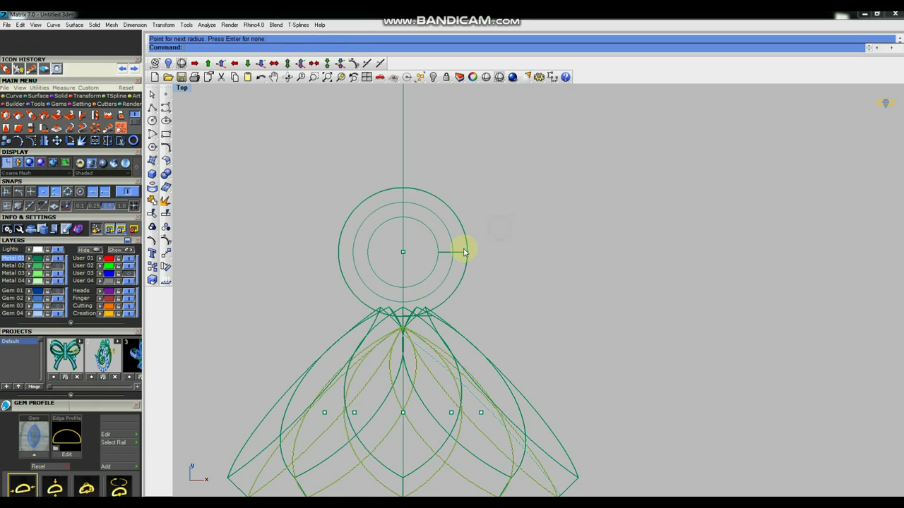
Step: Group the ring parts and move the ring down to sit just above the petals
{"action": "left_click", "coordinate": [402, 252]}
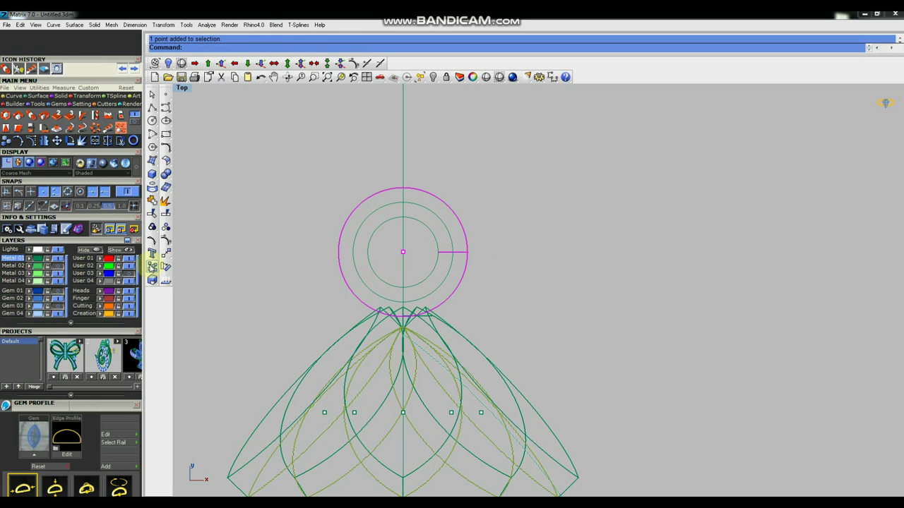
{"action": "left_click", "coordinate": [152, 242]}
{"action": "scroll", "coordinate": [434, 232], "scroll_direction": "down", "scroll_amount": 2}
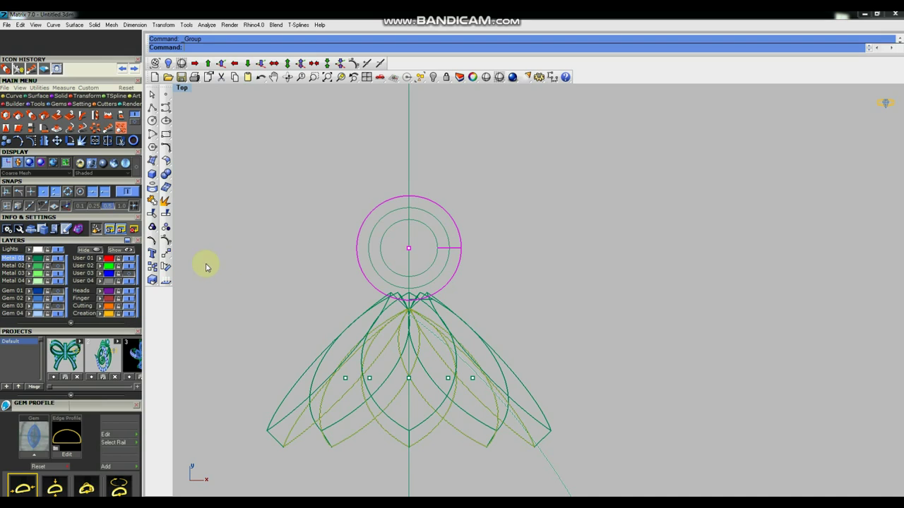
{"action": "left_click", "coordinate": [166, 256]}
{"action": "left_click", "coordinate": [276, 211]}
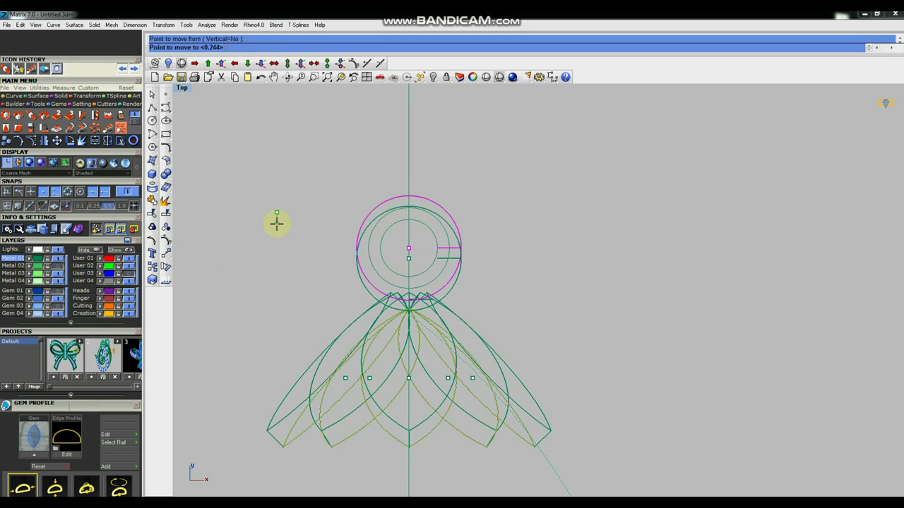
{"action": "left_click", "coordinate": [276, 226]}
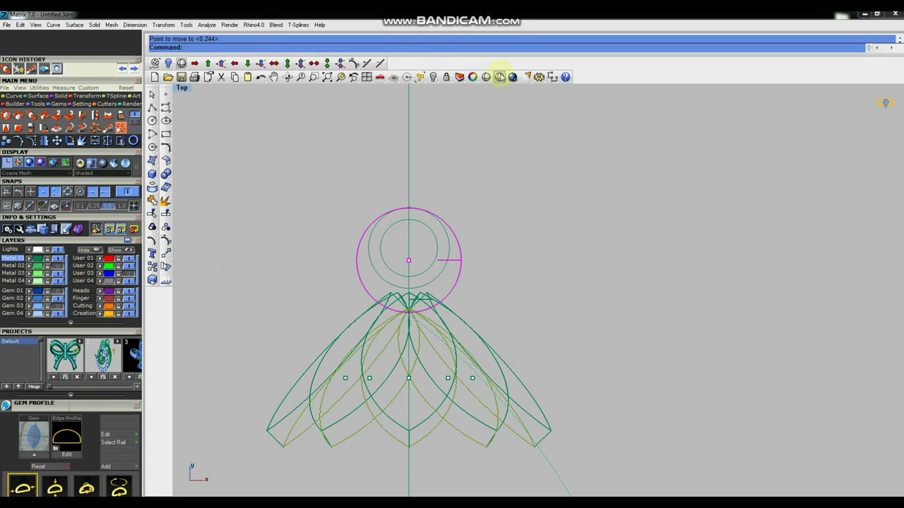
{"action": "left_click", "coordinate": [499, 76]}
{"action": "left_click", "coordinate": [167, 255]}
{"action": "left_click", "coordinate": [281, 252]}
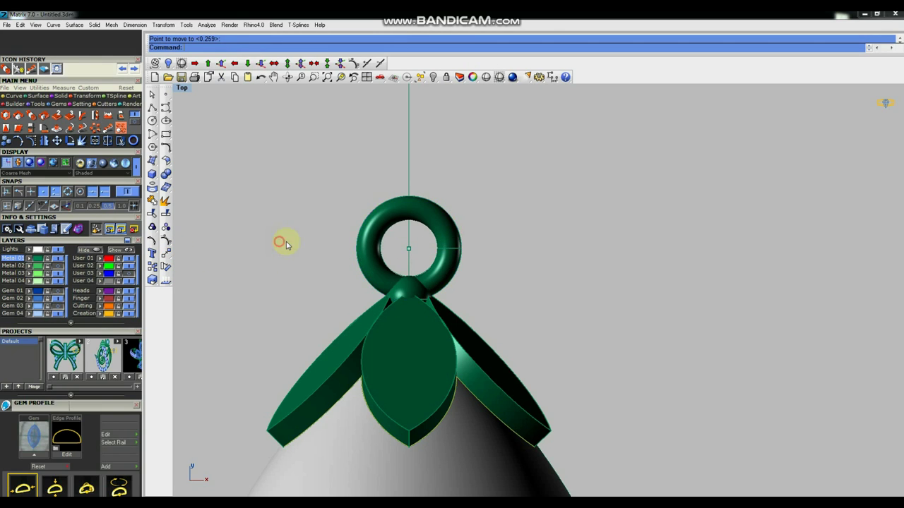
{"action": "left_click", "coordinate": [279, 244]}
Step: Group the bail ring, petal cap and pearl drop into one assembly
{"action": "scroll", "coordinate": [459, 238], "scroll_direction": "down", "scroll_amount": 2}
{"action": "left_click", "coordinate": [439, 283]}
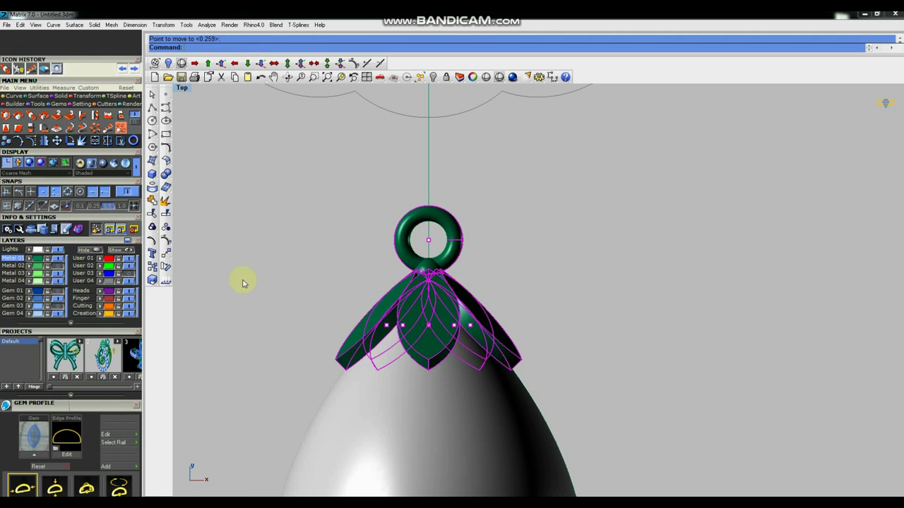
{"action": "left_click", "coordinate": [152, 226]}
{"action": "scroll", "coordinate": [428, 238], "scroll_direction": "down", "scroll_amount": 3}
{"action": "left_click", "coordinate": [557, 262]}
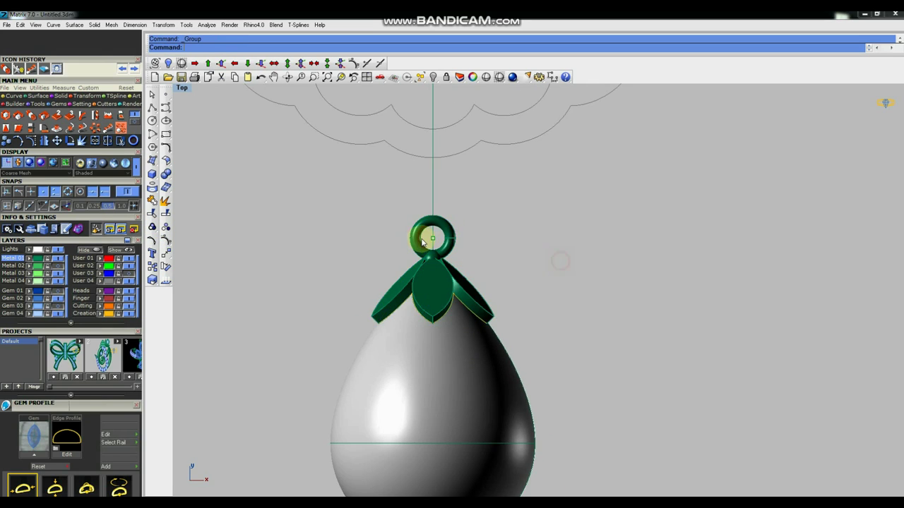
{"action": "left_click_drag", "start_coordinate": [480, 243], "coordinate": [431, 339]}
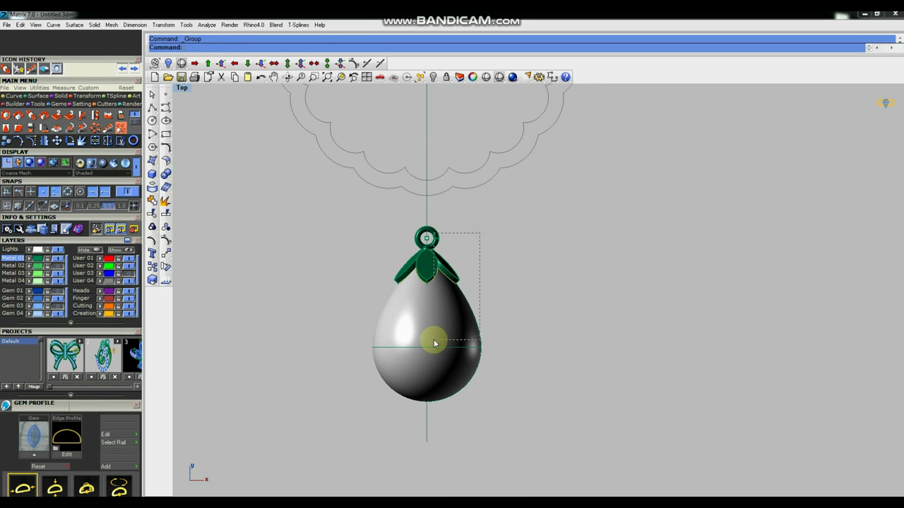
{"action": "left_click", "coordinate": [151, 226]}
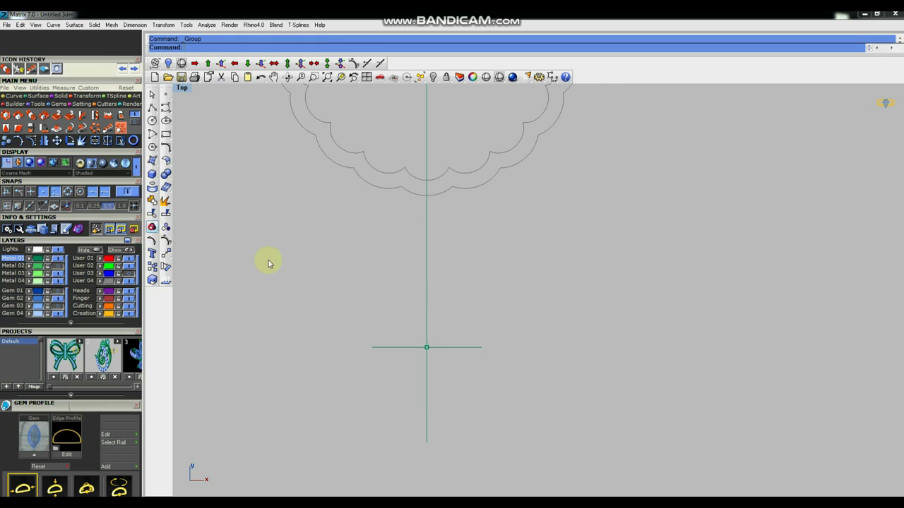
Step: Reveal the hidden filigree flower and select all objects
{"action": "scroll", "coordinate": [511, 296], "scroll_direction": "down", "scroll_amount": 3}
{"action": "right_click_drag", "start_coordinate": [511, 296], "coordinate": [513, 328]}
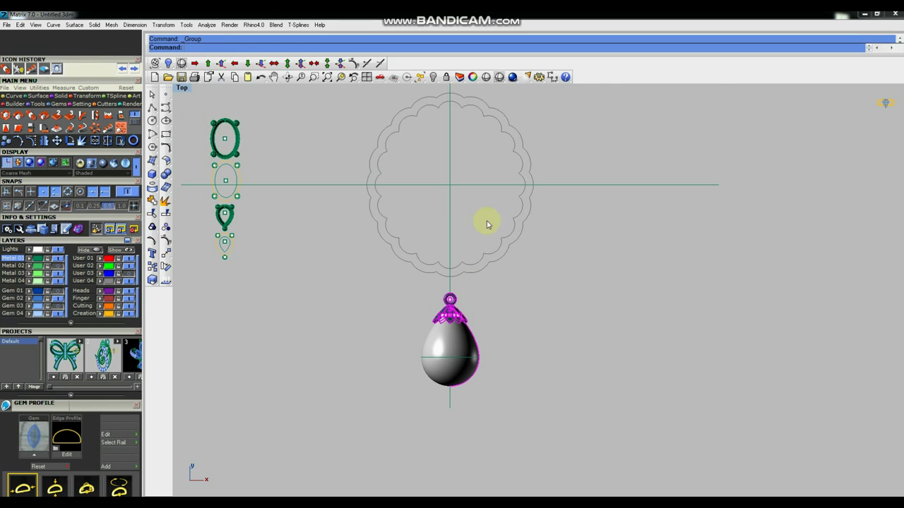
{"action": "left_click", "coordinate": [434, 77]}
{"action": "scroll", "coordinate": [429, 293], "scroll_direction": "down", "scroll_amount": 2}
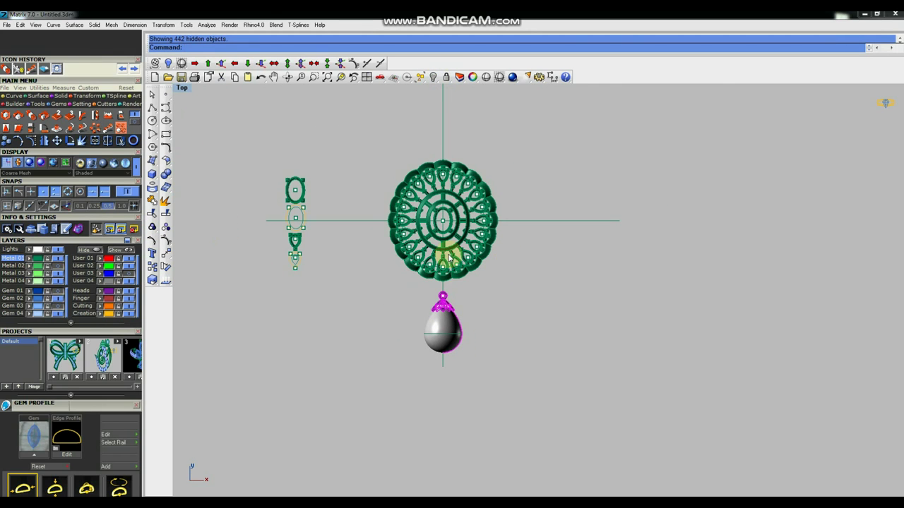
{"action": "scroll", "coordinate": [485, 329], "scroll_direction": "up", "scroll_amount": 1}
{"action": "key", "text": "ctrl+a"}
{"action": "scroll", "coordinate": [478, 242], "scroll_direction": "down", "scroll_amount": 1}
{"action": "scroll", "coordinate": [480, 249], "scroll_direction": "up", "scroll_amount": 3}
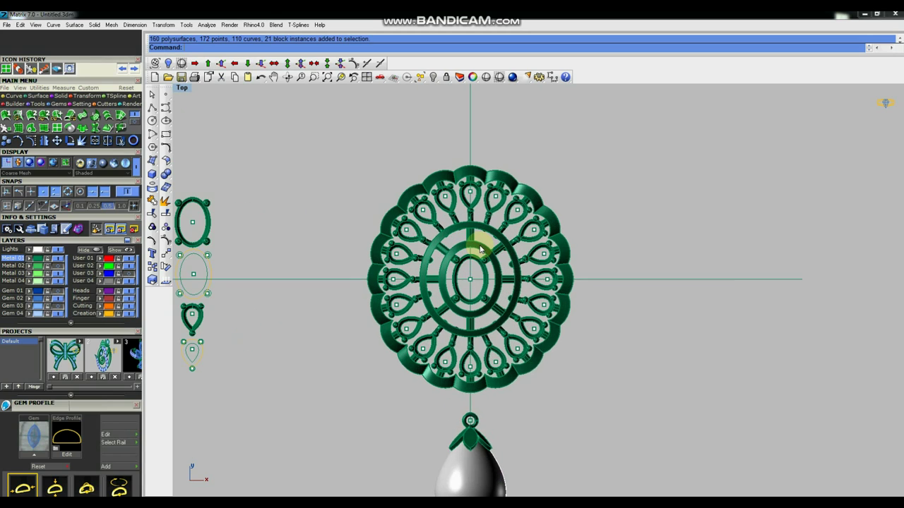
Step: Orbit the Perspective view, then frame the whole pendant in the Right view
{"action": "key", "text": "ctrl+F4"}
{"action": "mouse_move", "coordinate": [464, 259]}
{"action": "right_mouse_down"}
{"action": "mouse_move", "coordinate": [530, 329]}
{"action": "mouse_move", "coordinate": [494, 258]}
{"action": "mouse_move", "coordinate": [541, 303]}
{"action": "mouse_move", "coordinate": [442, 297]}
{"action": "mouse_move", "coordinate": [476, 280]}
{"action": "mouse_move", "coordinate": [579, 299]}
{"action": "mouse_move", "coordinate": [583, 323]}
{"action": "right_mouse_up"}
{"action": "mouse_move", "coordinate": [428, 260]}
{"action": "right_mouse_down"}
{"action": "mouse_move", "coordinate": [501, 278]}
{"action": "mouse_move", "coordinate": [504, 306]}
{"action": "mouse_move", "coordinate": [515, 251]}
{"action": "right_mouse_up"}
{"action": "scroll", "coordinate": [515, 247], "scroll_direction": "up", "scroll_amount": 2}
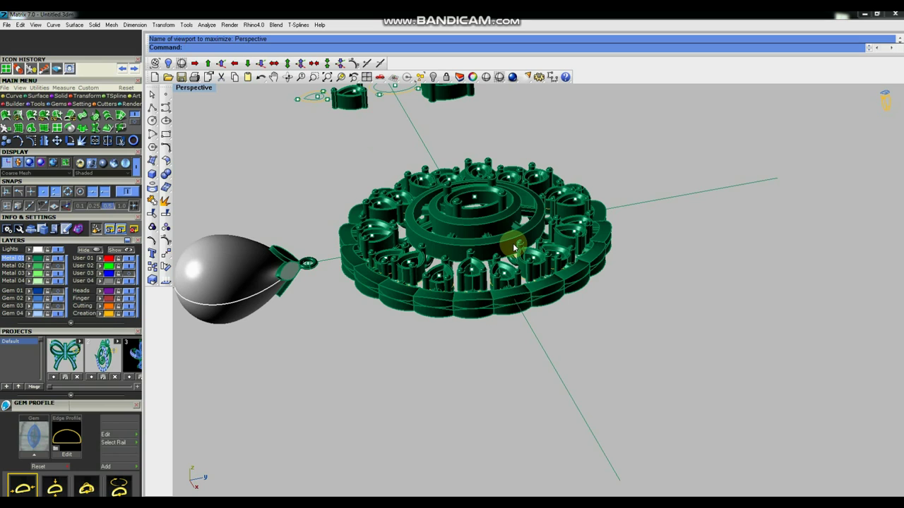
{"action": "key", "text": "ctrl+F3"}
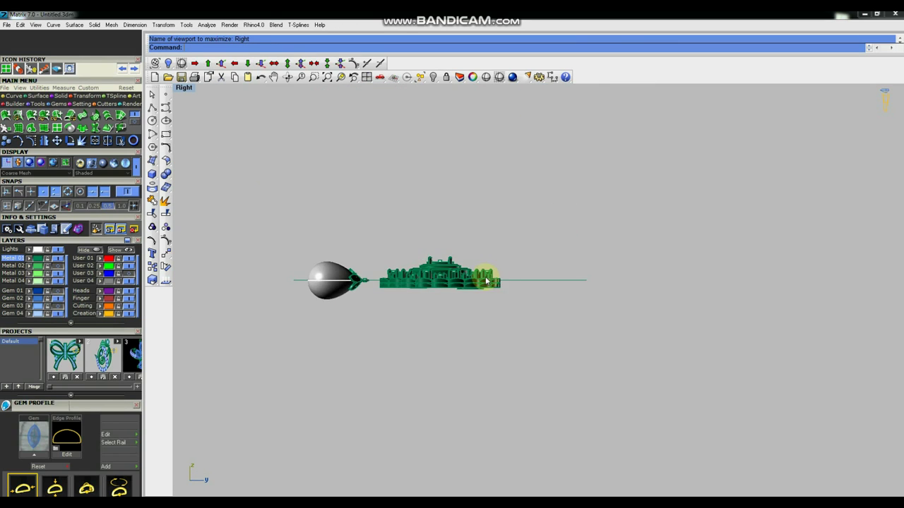
{"action": "scroll", "coordinate": [507, 283], "scroll_direction": "up", "scroll_amount": 1}
{"action": "right_click_drag", "start_coordinate": [511, 306], "coordinate": [558, 322]}
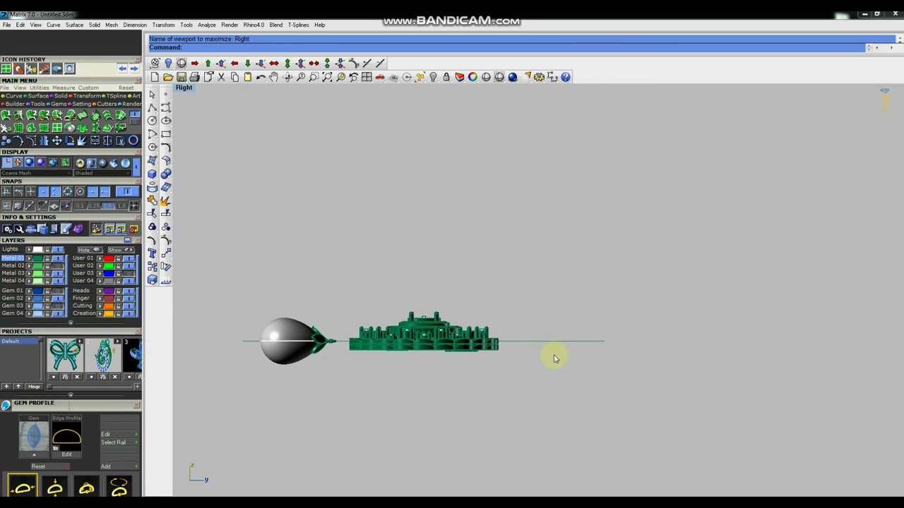
Step: Draw a radius-10 circle centred on the line beside the pendant
{"action": "left_click", "coordinate": [153, 121]}
{"action": "left_click", "coordinate": [560, 338]}
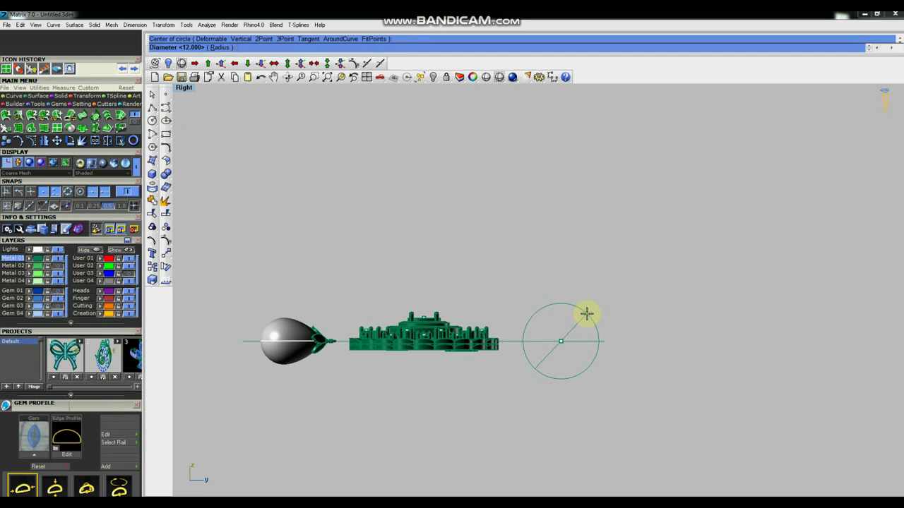
{"action": "type", "text": "10"}
{"action": "key", "text": "Return"}
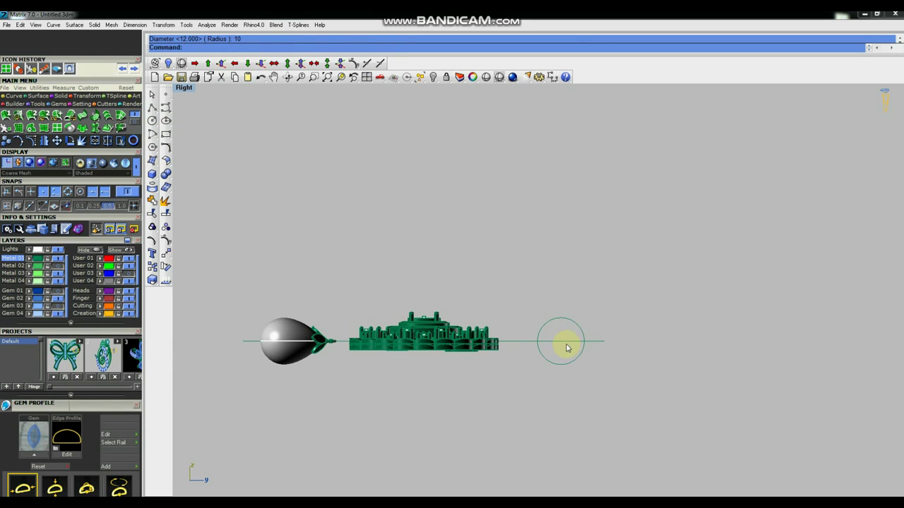
{"action": "scroll", "coordinate": [566, 347], "scroll_direction": "up", "scroll_amount": 3}
{"action": "scroll", "coordinate": [567, 332], "scroll_direction": "up", "scroll_amount": 1}
Step: Trim away the circle's top half against the horizontal line
{"action": "left_click", "coordinate": [569, 339]}
{"action": "left_click", "coordinate": [152, 226]}
{"action": "left_click", "coordinate": [566, 308]}
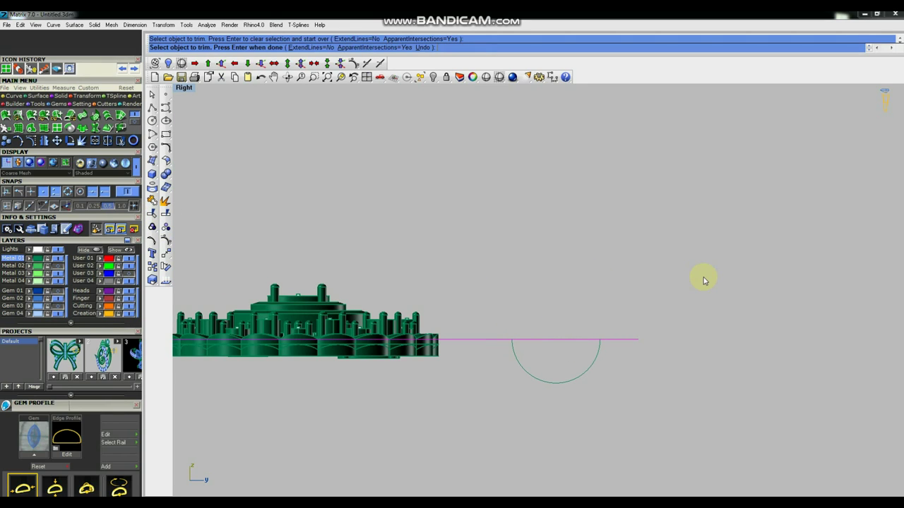
{"action": "key", "text": "Return"}
Step: Rebuild the half-circle arc and display its control points
{"action": "left_click", "coordinate": [577, 373]}
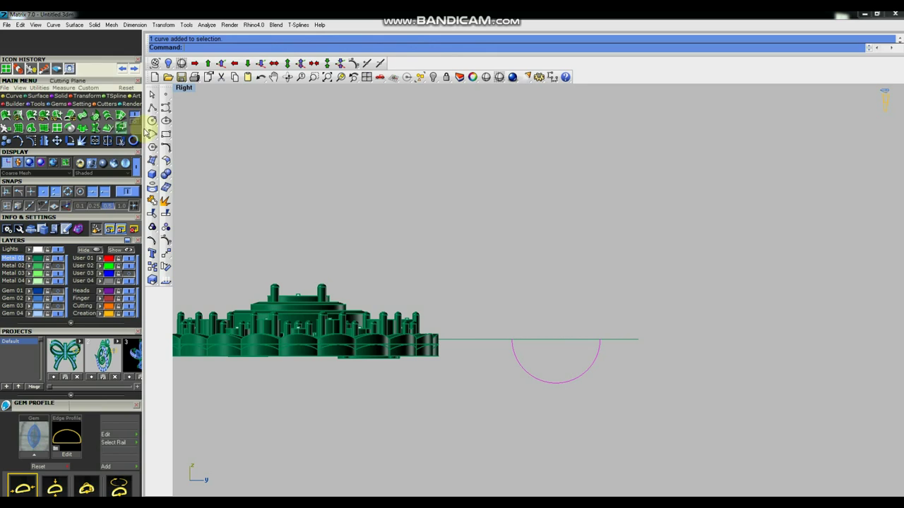
{"action": "left_click", "coordinate": [31, 69]}
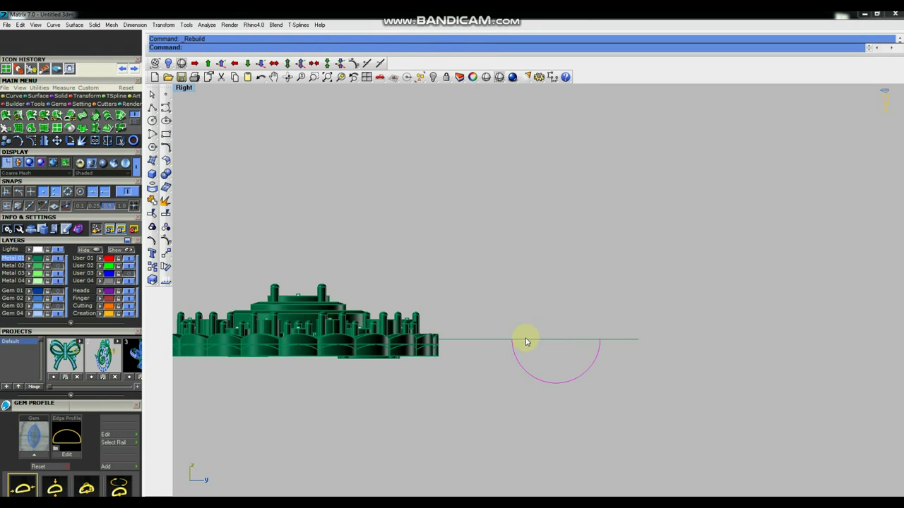
{"action": "left_click", "coordinate": [494, 300]}
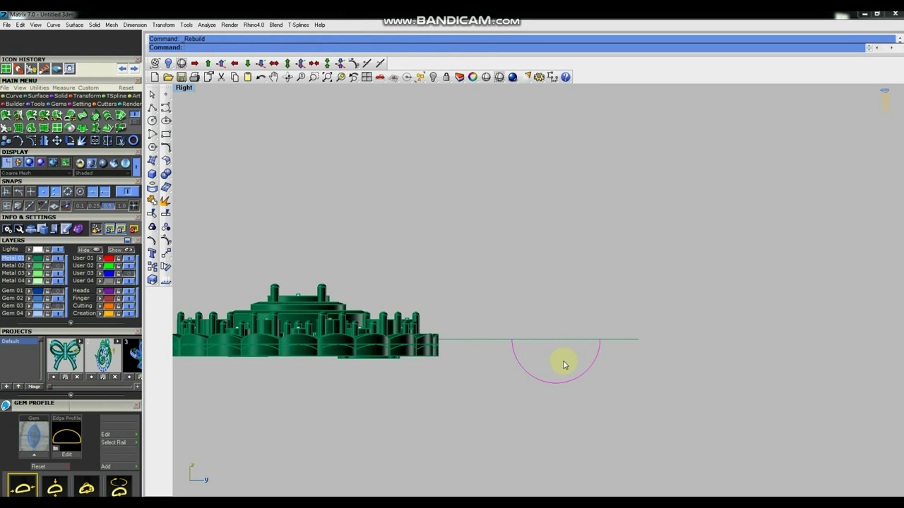
{"action": "key", "text": "F10"}
{"action": "scroll", "coordinate": [508, 346], "scroll_direction": "up", "scroll_amount": 2}
{"action": "scroll", "coordinate": [492, 312], "scroll_direction": "up", "scroll_amount": 2}
Step: Move the first two control points left and down to start the swoop
{"action": "left_click_drag", "start_coordinate": [492, 313], "coordinate": [537, 342]}
{"action": "left_click", "coordinate": [165, 253]}
{"action": "left_click", "coordinate": [595, 248]}
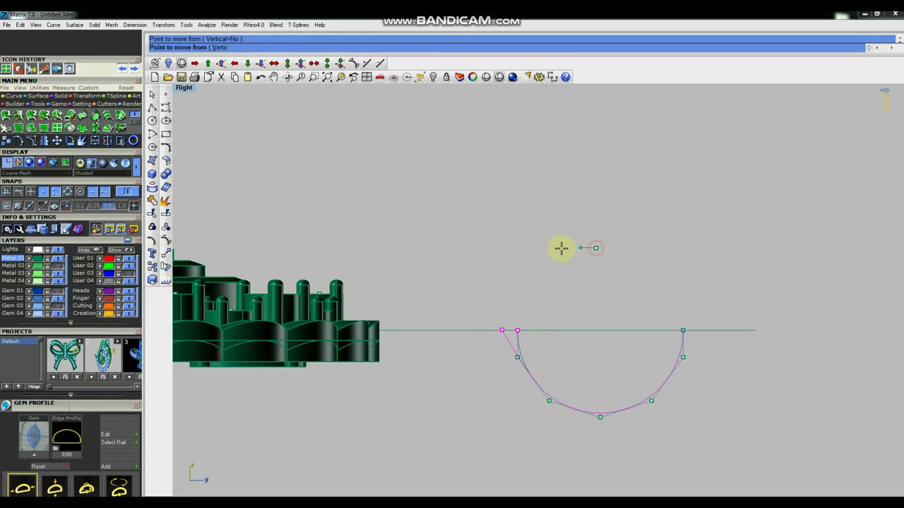
{"action": "left_click", "coordinate": [554, 248]}
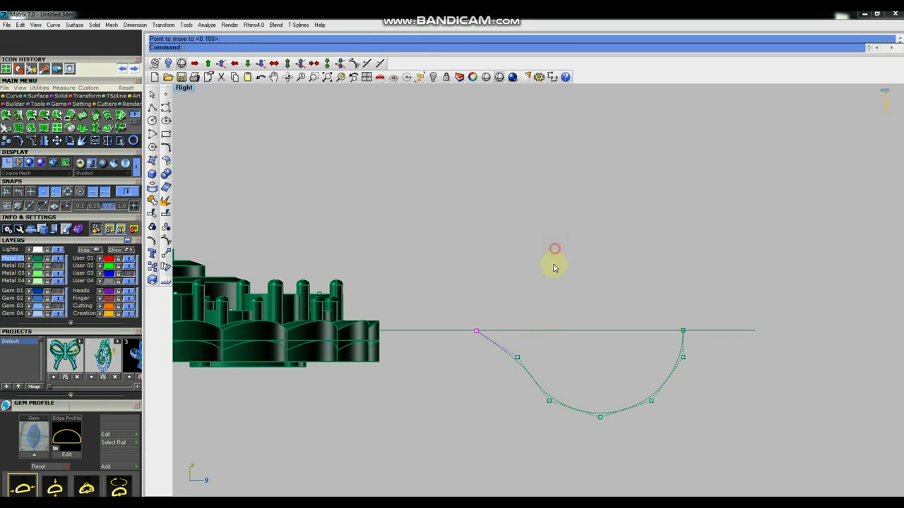
{"action": "left_click", "coordinate": [516, 356]}
{"action": "right_click", "coordinate": [587, 280]}
{"action": "left_click", "coordinate": [583, 279]}
{"action": "left_click", "coordinate": [549, 401]}
Step: Move the end and remaining control points so the curve curls back up
{"action": "left_click_drag", "start_coordinate": [579, 382], "coordinate": [577, 383]}
{"action": "right_click", "coordinate": [579, 378]}
{"action": "left_click", "coordinate": [579, 377]}
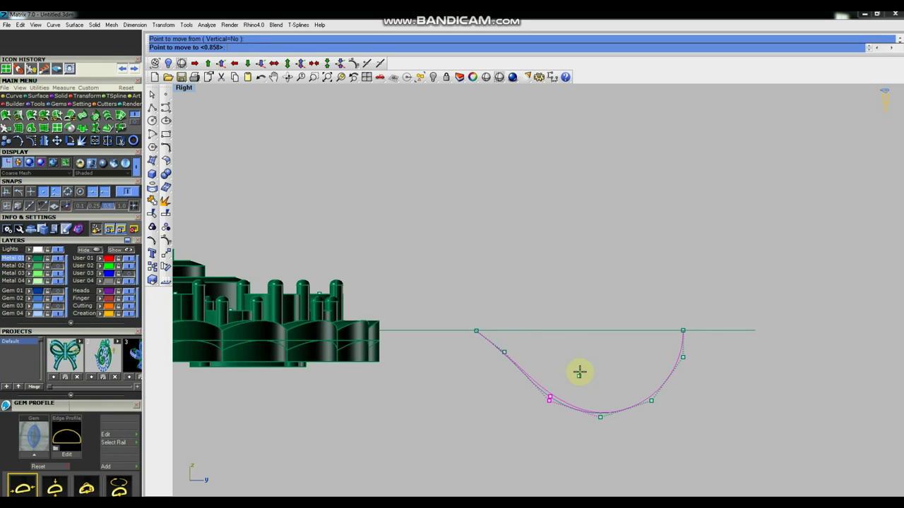
{"action": "left_click", "coordinate": [579, 371]}
{"action": "left_click_drag", "start_coordinate": [494, 371], "coordinate": [510, 332]}
{"action": "right_click", "coordinate": [532, 309]}
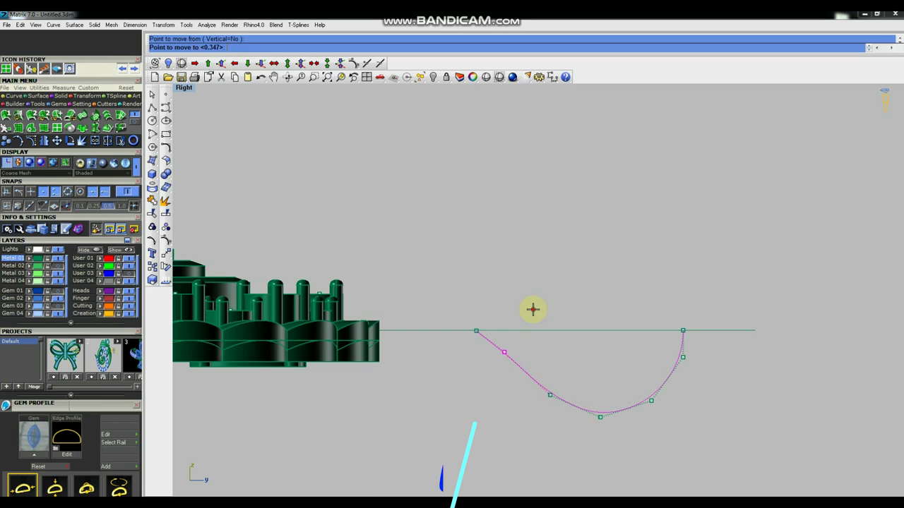
{"action": "left_click", "coordinate": [533, 307]}
{"action": "left_click", "coordinate": [574, 274]}
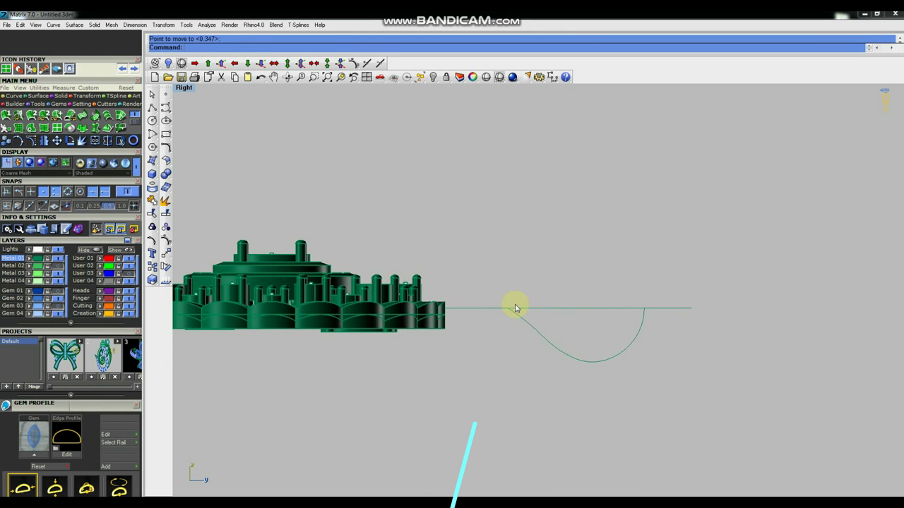
{"action": "scroll", "coordinate": [524, 331], "scroll_direction": "up", "scroll_amount": 3}
{"action": "type", "text": "Pip"}
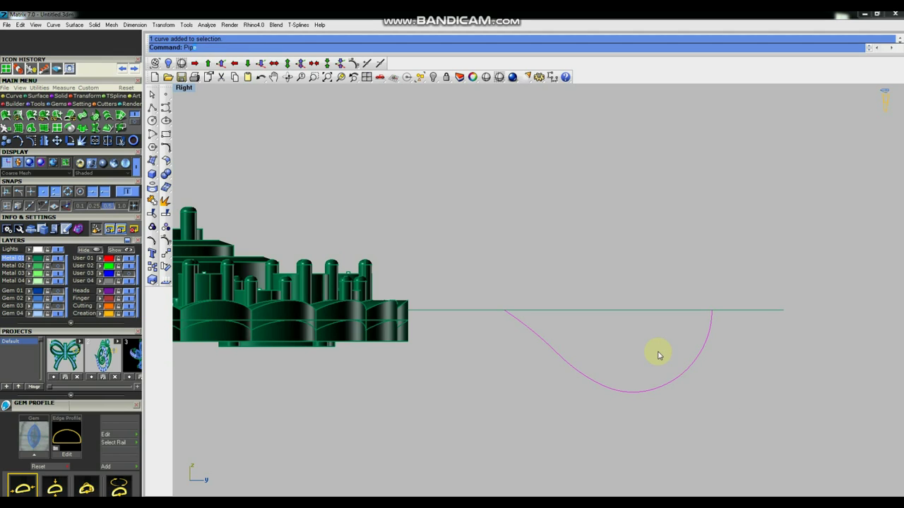
Step: Pipe the swooping curve into a round tube with the default radius
{"action": "type", "text": "e"}
{"action": "key", "text": "Return"}
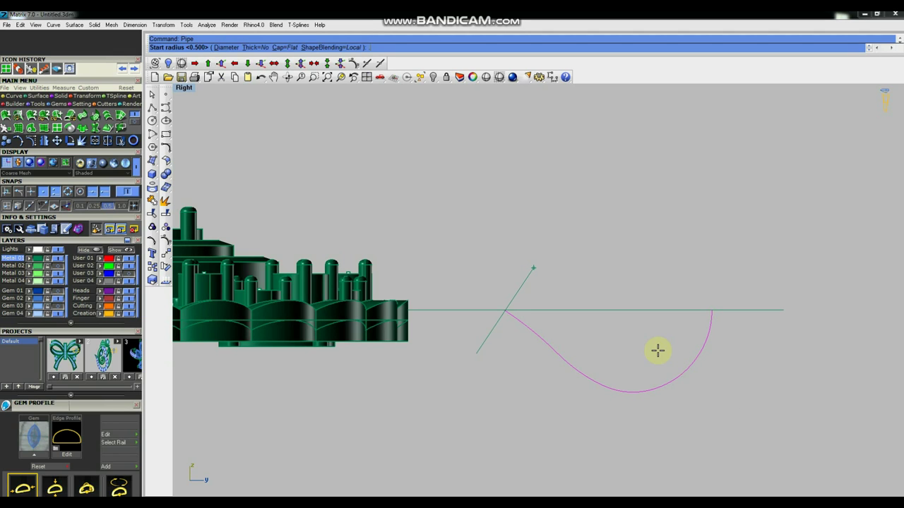
{"action": "key", "text": "Return"}
{"action": "key", "text": "Return"}
{"action": "key", "text": "Return"}
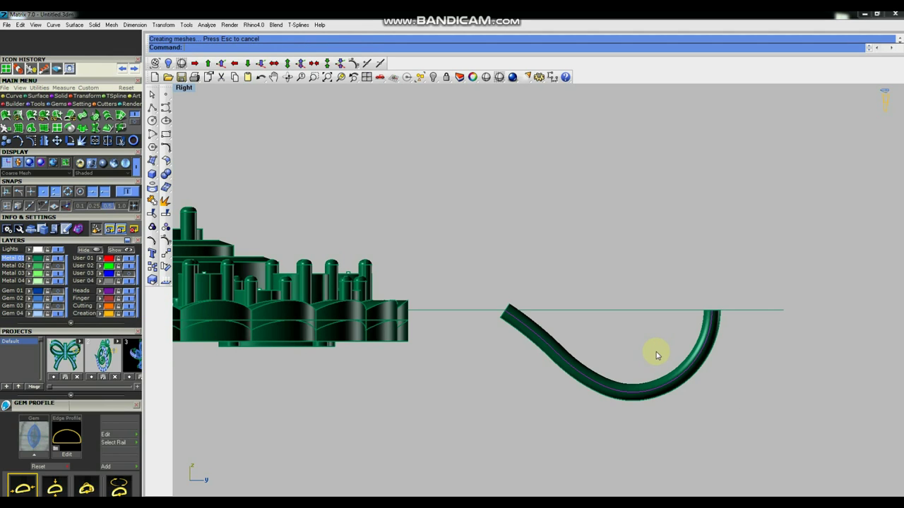
{"action": "left_click", "coordinate": [697, 374]}
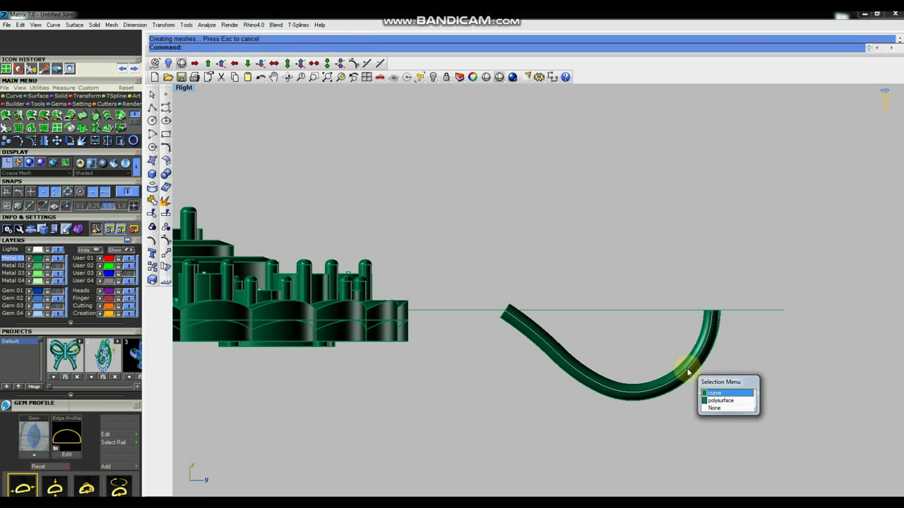
{"action": "left_click", "coordinate": [725, 400]}
Step: In the full Top view, rotate the tube about its top end to tilt it
{"action": "key", "text": "ctrl+F1"}
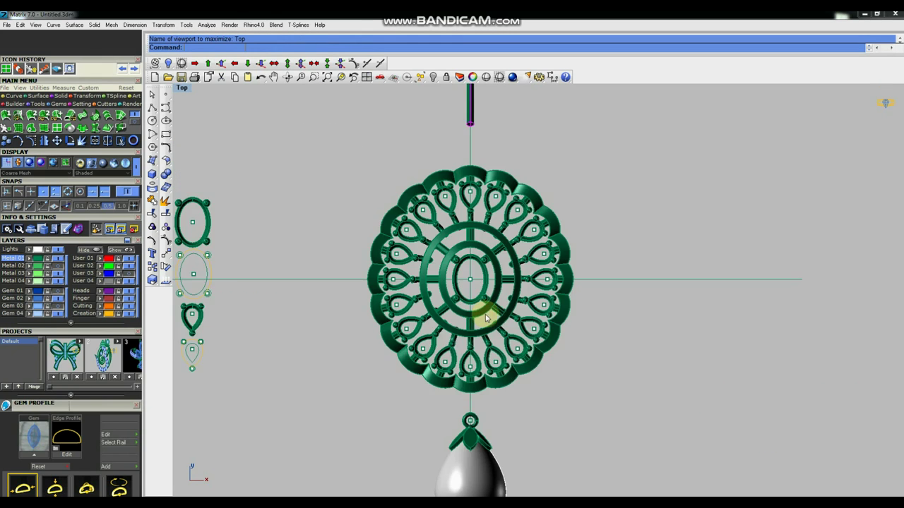
{"action": "right_click_drag", "start_coordinate": [503, 310], "coordinate": [487, 274]}
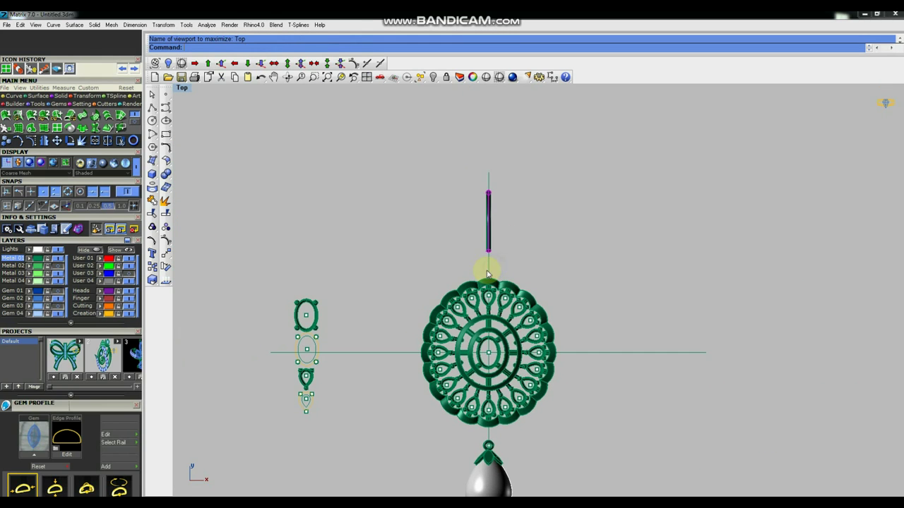
{"action": "left_click", "coordinate": [167, 266]}
{"action": "scroll", "coordinate": [487, 192], "scroll_direction": "up", "scroll_amount": 2}
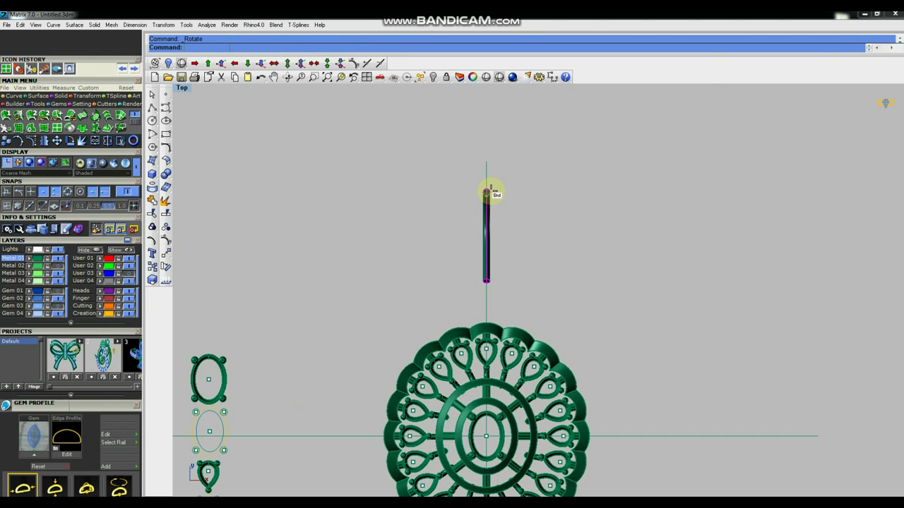
{"action": "left_click", "coordinate": [487, 193]}
{"action": "left_click", "coordinate": [609, 181]}
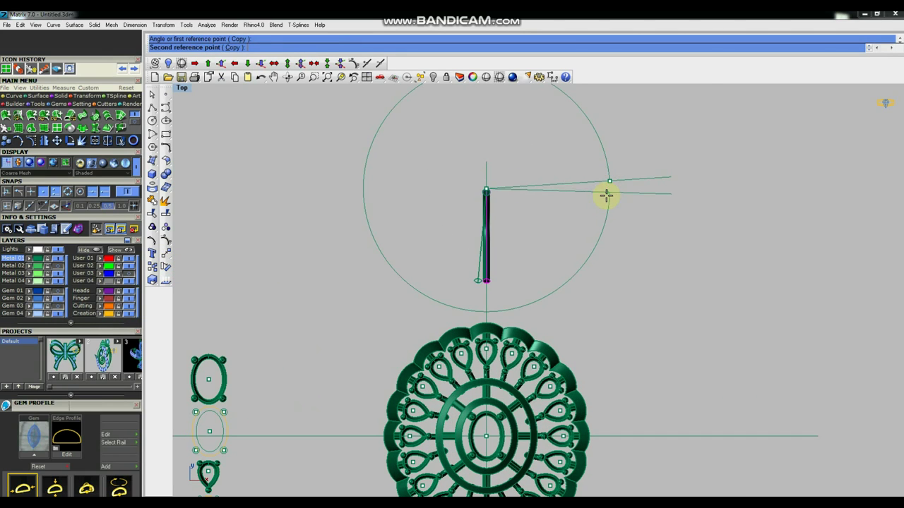
{"action": "left_click", "coordinate": [602, 209]}
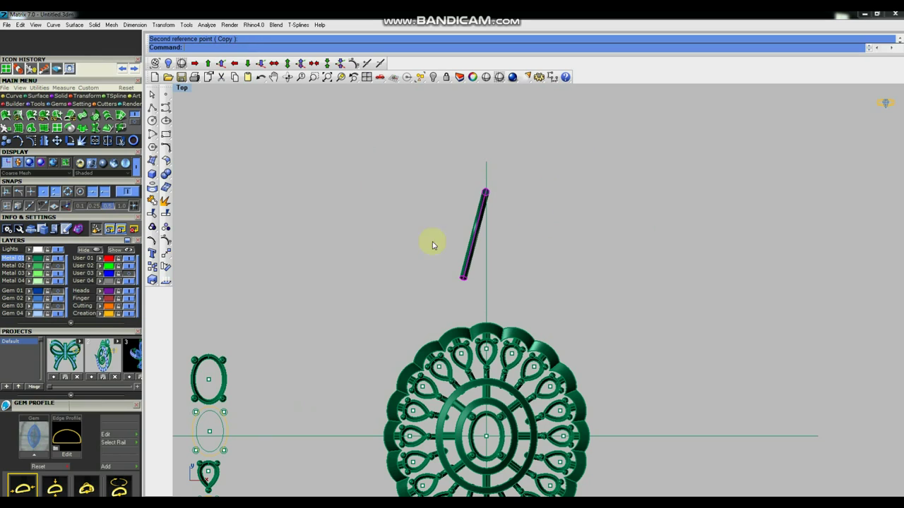
Step: Draw a radius-5 helper circle at the tube's lower end, then delete it
{"action": "left_click", "coordinate": [151, 120]}
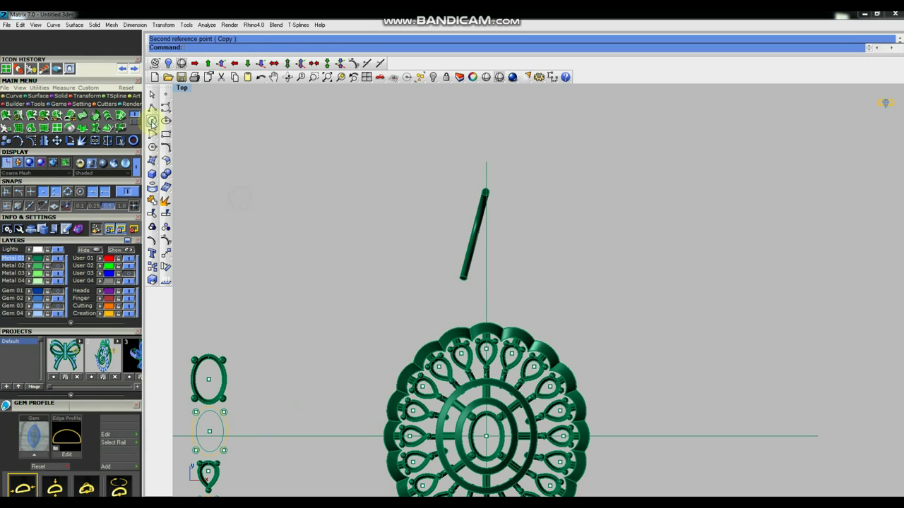
{"action": "left_click", "coordinate": [487, 271]}
{"action": "type", "text": "5"}
{"action": "key", "text": "Return"}
{"action": "scroll", "coordinate": [484, 283], "scroll_direction": "up", "scroll_amount": 2}
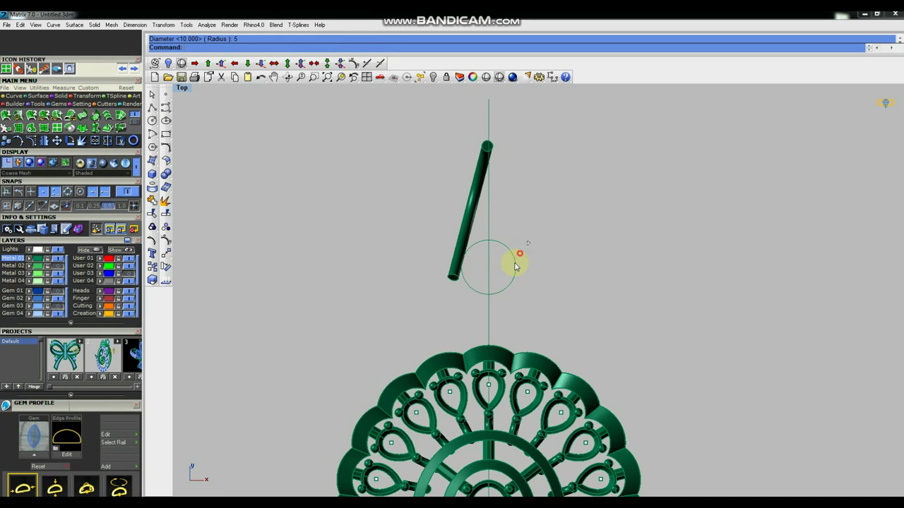
{"action": "key", "text": "Delete"}
{"action": "left_click", "coordinate": [460, 247]}
Step: Mirror the tube about the centre axis and group both tubes together
{"action": "left_click", "coordinate": [166, 256]}
{"action": "left_click", "coordinate": [250, 262]}
{"action": "left_click", "coordinate": [488, 307]}
{"action": "left_click", "coordinate": [491, 244]}
{"action": "left_click", "coordinate": [512, 215], "text": "shift"}
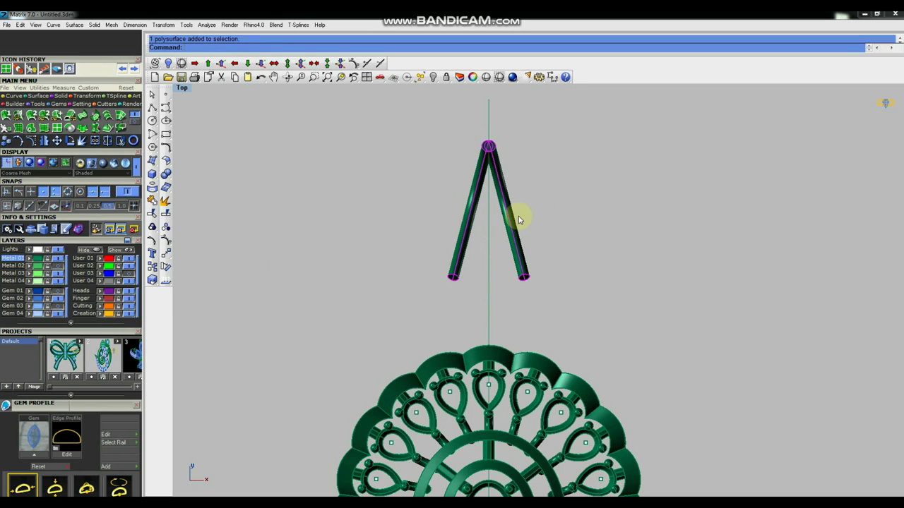
{"action": "left_click", "coordinate": [152, 227]}
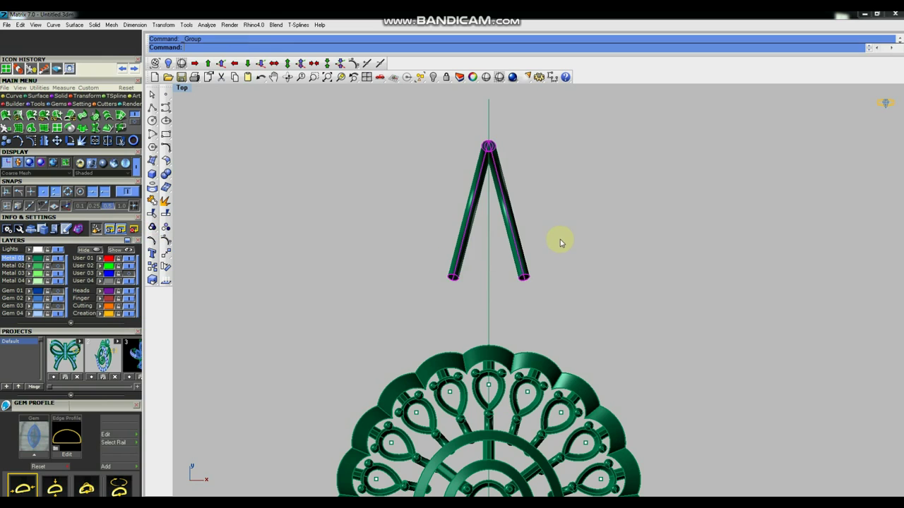
Step: In the full side view, lower the tube pair slightly in two moves
{"action": "key", "text": "ctrl+F3"}
{"action": "scroll", "coordinate": [588, 220], "scroll_direction": "down", "scroll_amount": 1}
{"action": "scroll", "coordinate": [596, 225], "scroll_direction": "down", "scroll_amount": 1}
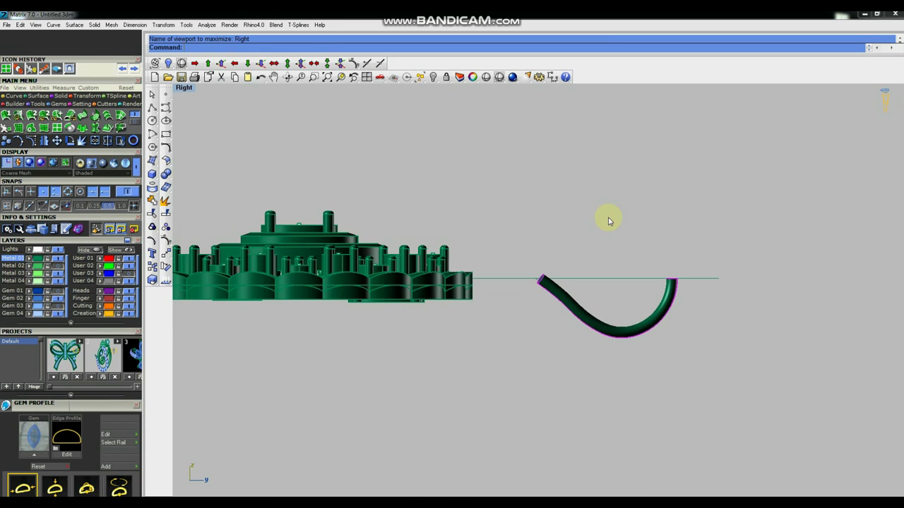
{"action": "scroll", "coordinate": [656, 275], "scroll_direction": "down", "scroll_amount": 2}
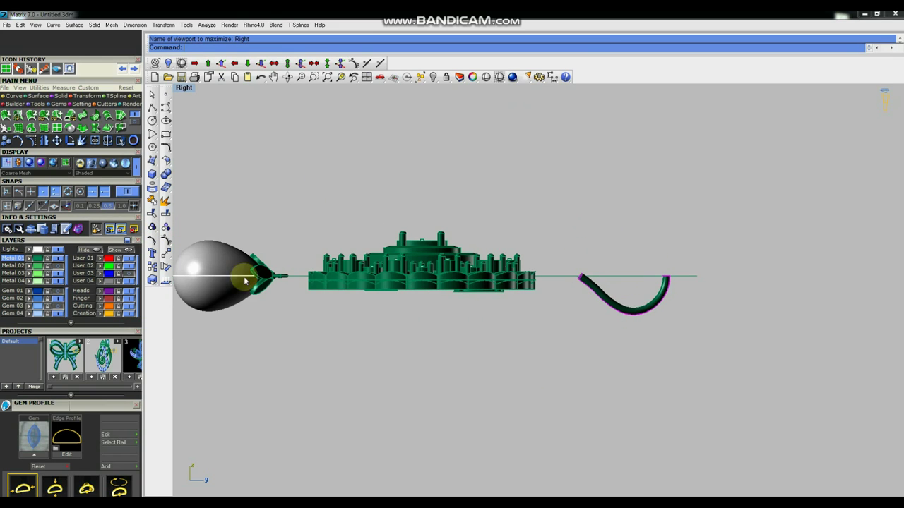
{"action": "left_click", "coordinate": [165, 253]}
{"action": "left_click", "coordinate": [633, 175]}
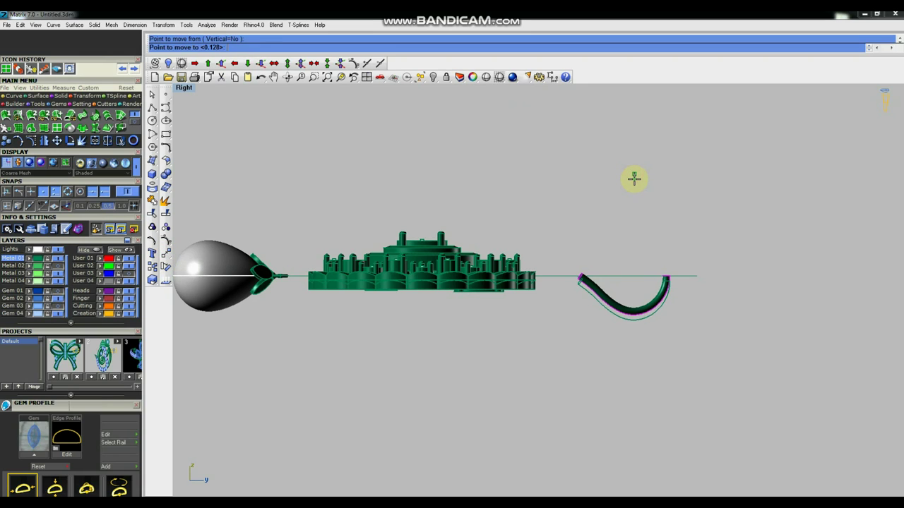
{"action": "type", "text": "1"}
{"action": "key", "text": "Return"}
{"action": "left_click", "coordinate": [636, 195]}
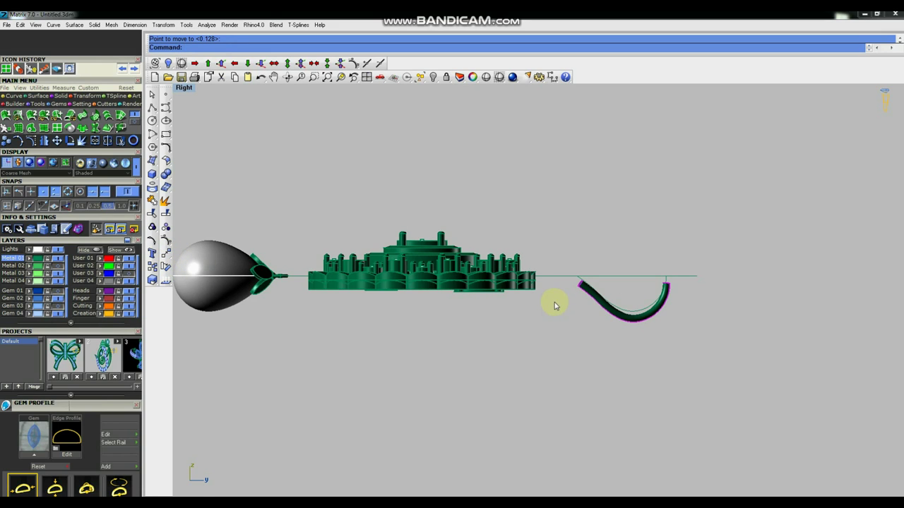
{"action": "scroll", "coordinate": [555, 305], "scroll_direction": "up", "scroll_amount": 2}
{"action": "left_click", "coordinate": [651, 169]}
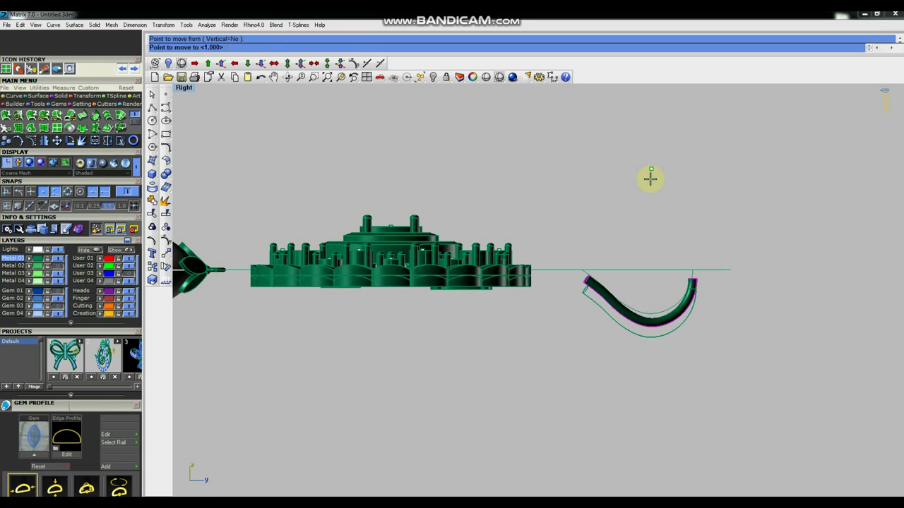
{"action": "type", "text": "2"}
{"action": "left_click", "coordinate": [651, 185]}
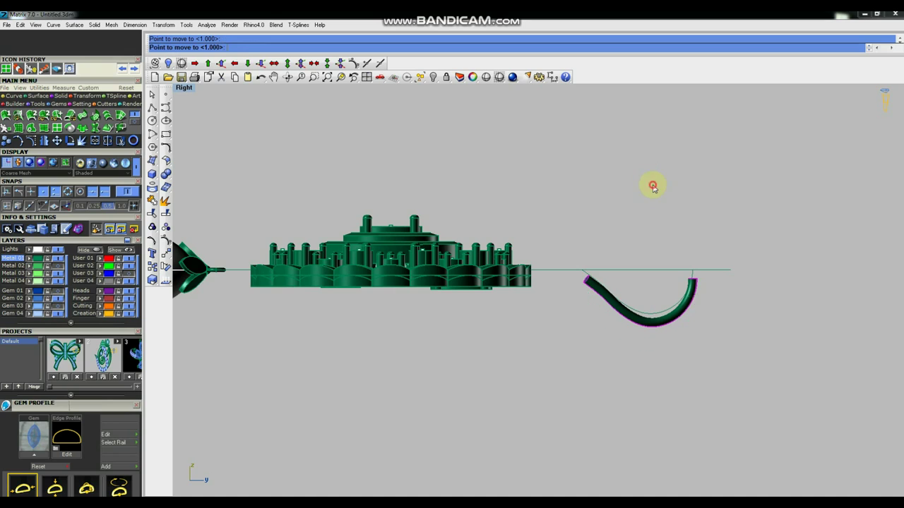
Step: Shift the tubes left and raise them against the pendant's underside
{"action": "left_click", "coordinate": [165, 254]}
{"action": "left_click", "coordinate": [654, 182]}
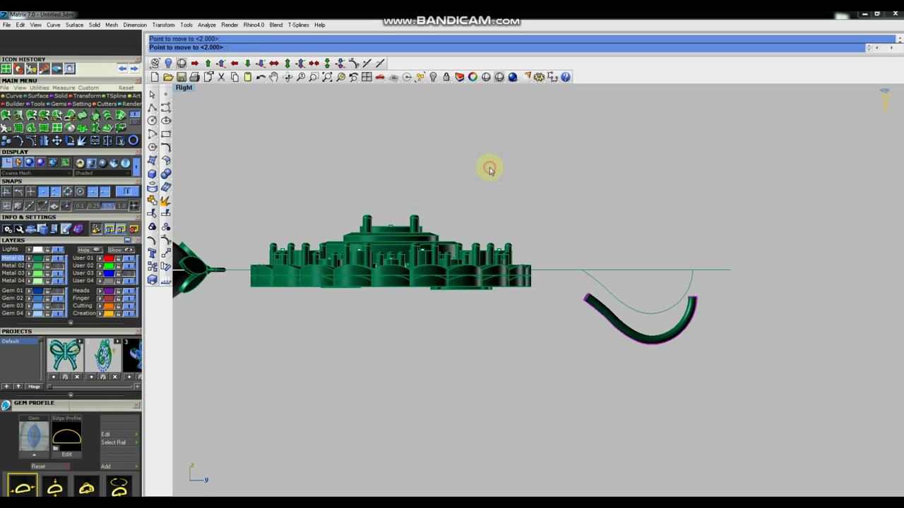
{"action": "left_click", "coordinate": [490, 170]}
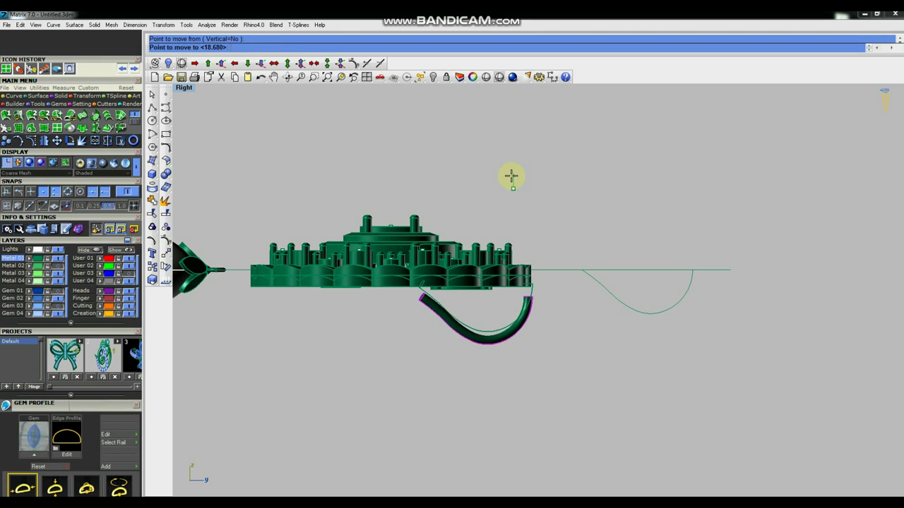
{"action": "left_click", "coordinate": [511, 176]}
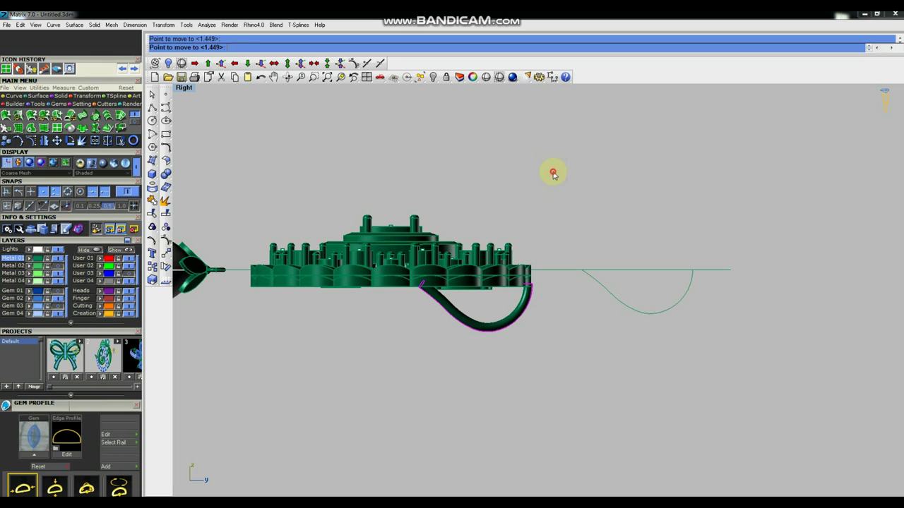
{"action": "scroll", "coordinate": [536, 274], "scroll_direction": "up", "scroll_amount": 2}
{"action": "scroll", "coordinate": [537, 274], "scroll_direction": "up", "scroll_amount": 2}
{"action": "key", "text": "ctrl+m"}
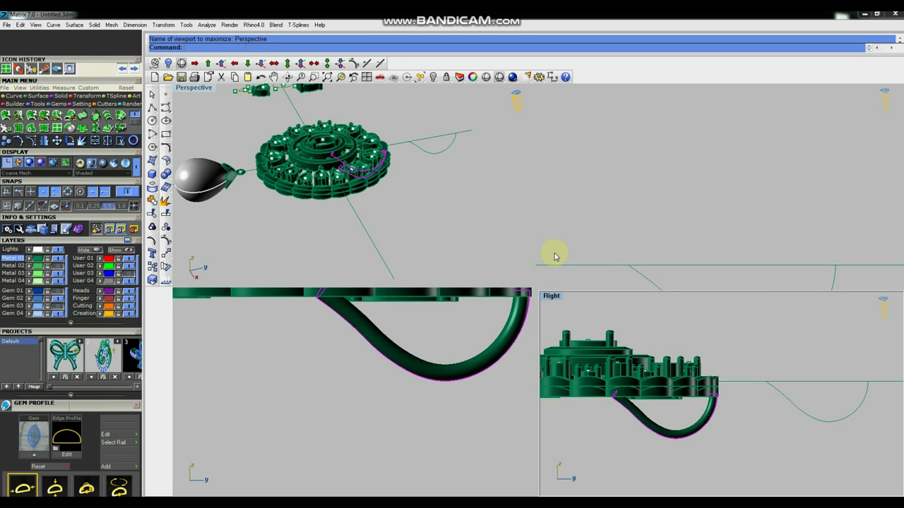
Step: Orbit the model to inspect the tube from above and below
{"action": "right_click_drag", "start_coordinate": [632, 289], "coordinate": [581, 367]}
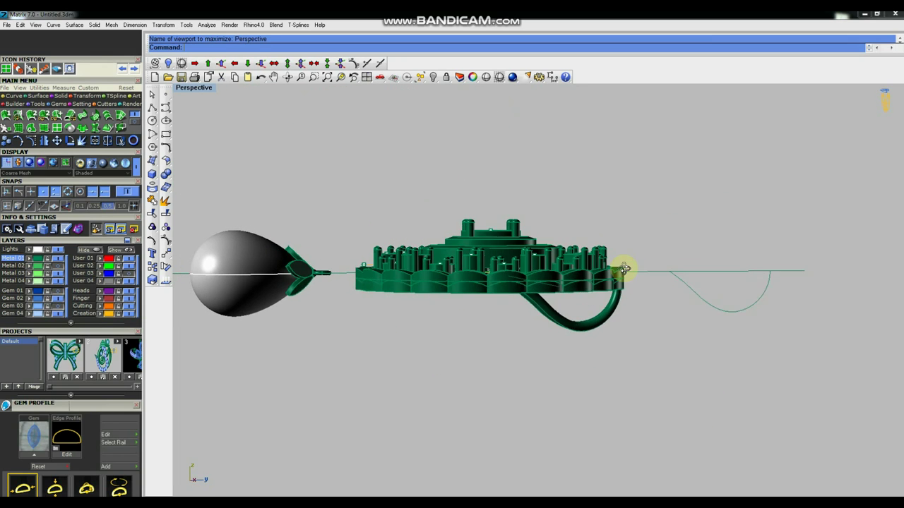
{"action": "mouse_move", "coordinate": [629, 301]}
{"action": "right_mouse_down"}
{"action": "mouse_move", "coordinate": [615, 242]}
{"action": "mouse_move", "coordinate": [555, 204]}
{"action": "right_mouse_up"}
{"action": "scroll", "coordinate": [621, 387], "scroll_direction": "up", "scroll_amount": 3}
{"action": "mouse_move", "coordinate": [621, 386]}
{"action": "right_mouse_down"}
{"action": "mouse_move", "coordinate": [610, 351]}
{"action": "mouse_move", "coordinate": [526, 374]}
{"action": "mouse_move", "coordinate": [586, 346]}
{"action": "mouse_move", "coordinate": [490, 272]}
{"action": "mouse_move", "coordinate": [505, 355]}
{"action": "mouse_move", "coordinate": [520, 282]}
{"action": "mouse_move", "coordinate": [515, 359]}
{"action": "mouse_move", "coordinate": [555, 318]}
{"action": "mouse_move", "coordinate": [550, 337]}
{"action": "mouse_move", "coordinate": [501, 293]}
{"action": "mouse_move", "coordinate": [485, 307]}
{"action": "mouse_move", "coordinate": [487, 290]}
{"action": "right_mouse_up"}
{"action": "mouse_move", "coordinate": [541, 343]}
{"action": "right_mouse_down"}
{"action": "mouse_move", "coordinate": [535, 303]}
{"action": "mouse_move", "coordinate": [534, 345]}
{"action": "mouse_move", "coordinate": [526, 331]}
{"action": "right_mouse_up"}
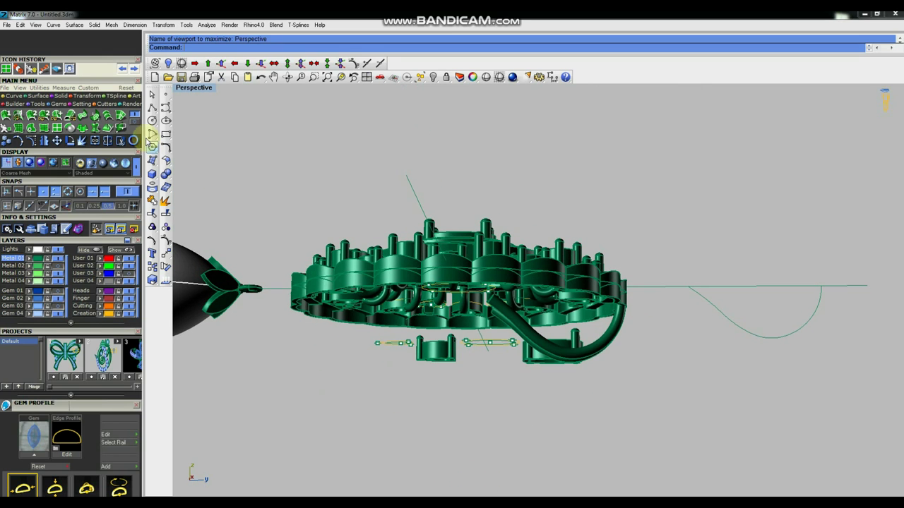
Step: Draw a vertical line rising from the bail junction up through the filigree
{"action": "left_click", "coordinate": [153, 108]}
{"action": "scroll", "coordinate": [516, 329], "scroll_direction": "up", "scroll_amount": 2}
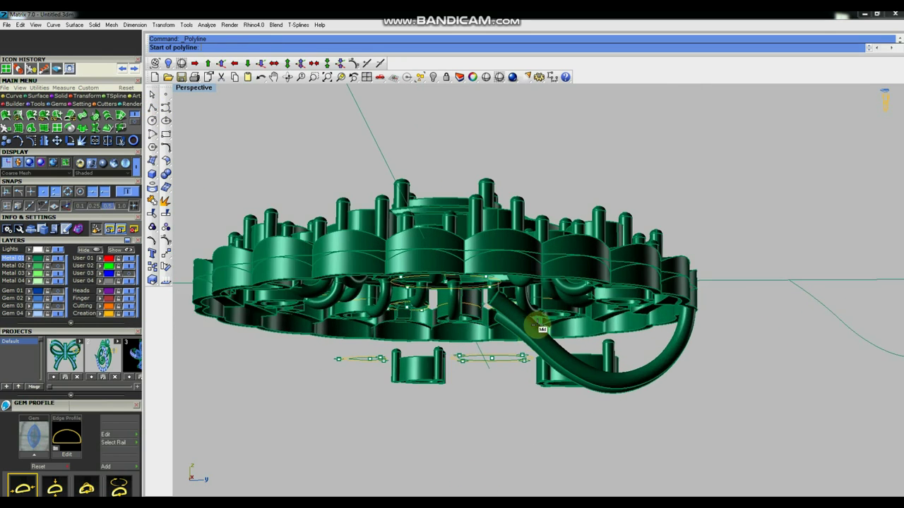
{"action": "scroll", "coordinate": [537, 335], "scroll_direction": "up", "scroll_amount": 2}
{"action": "scroll", "coordinate": [487, 297], "scroll_direction": "up", "scroll_amount": 2}
{"action": "left_click", "coordinate": [487, 292]}
{"action": "key", "text": "ctrl+F3"}
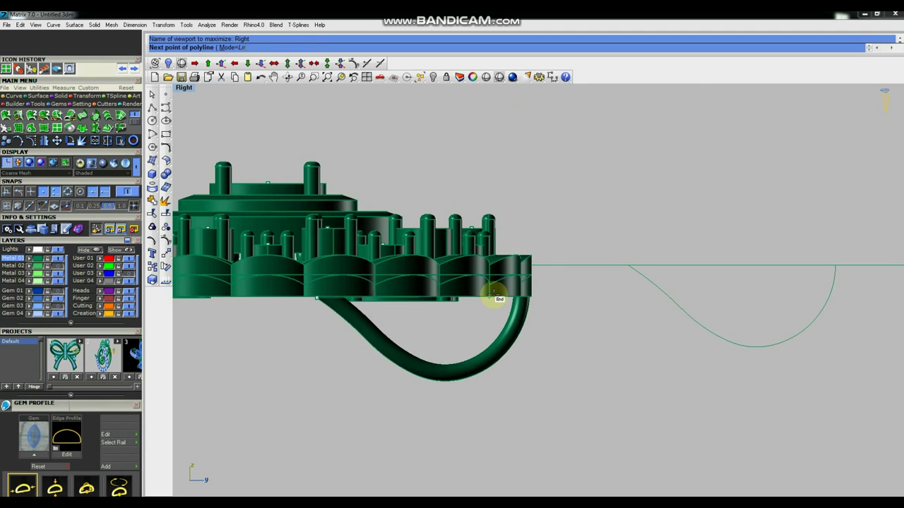
{"action": "scroll", "coordinate": [496, 295], "scroll_direction": "down", "scroll_amount": 3}
{"action": "left_click", "coordinate": [382, 150]}
{"action": "key", "text": "Return"}
Step: Pipe the vertical line, accepting the default start and end radii
{"action": "left_click_drag", "start_coordinate": [368, 185], "coordinate": [369, 187]}
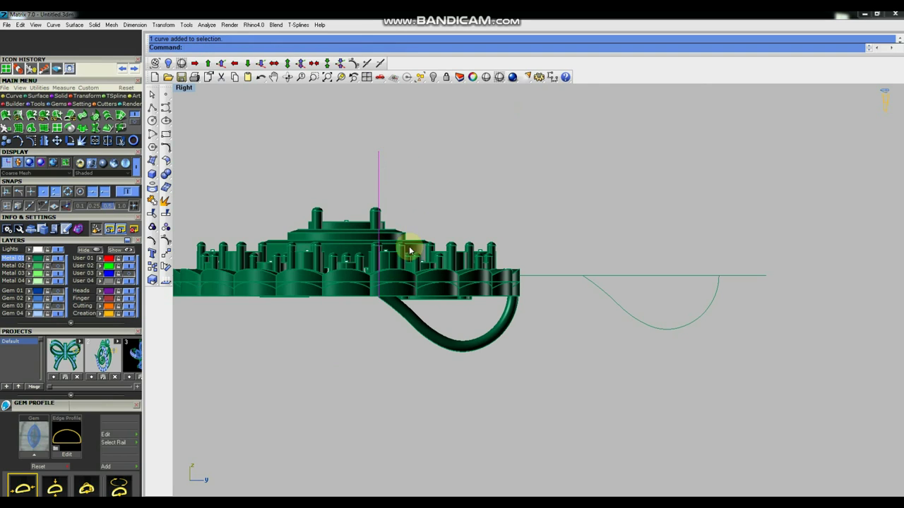
{"action": "type", "text": "Pipe"}
{"action": "key", "text": "Return"}
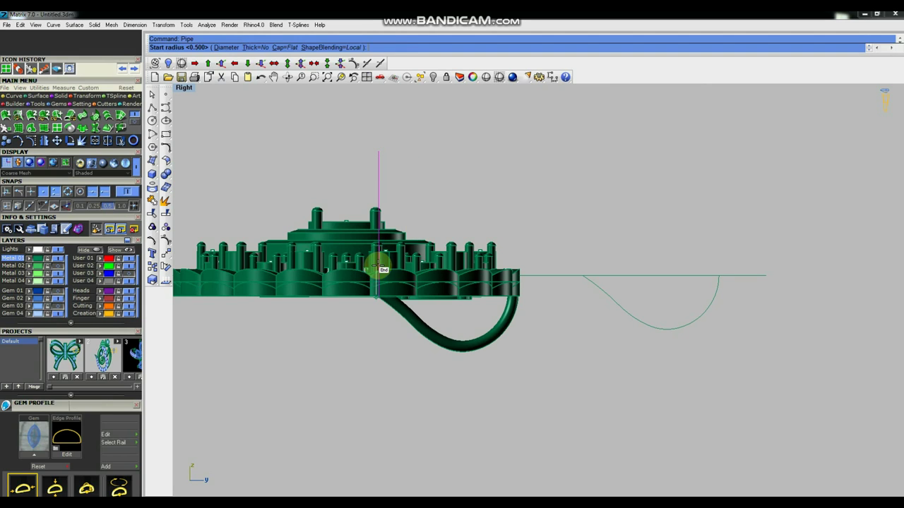
{"action": "key", "text": "Return"}
{"action": "key", "text": "Return"}
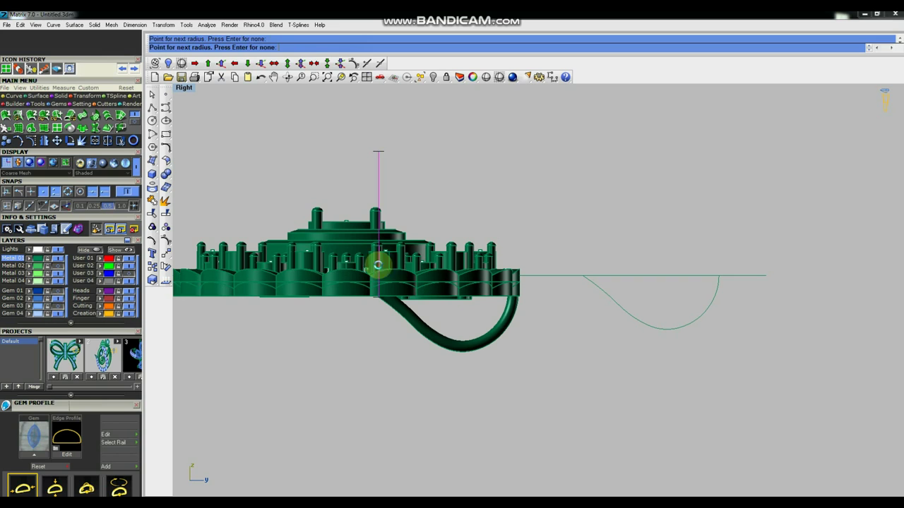
{"action": "key", "text": "Return"}
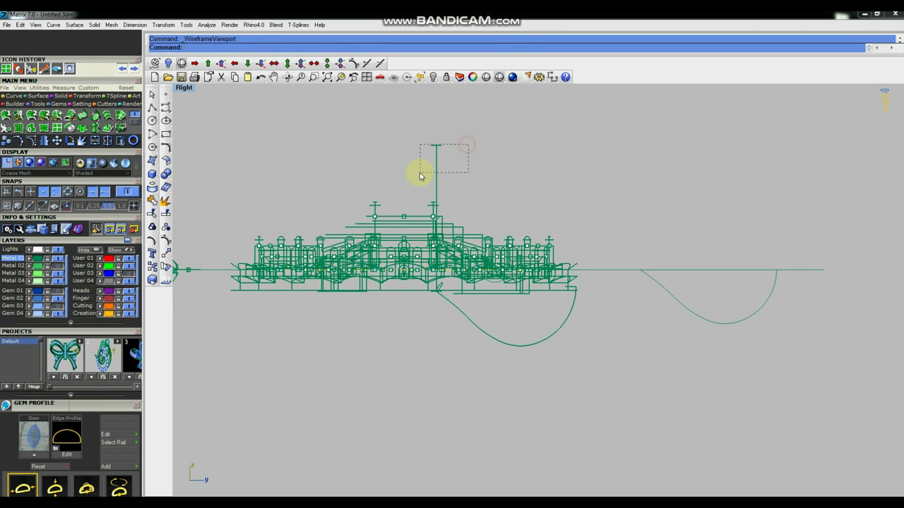
Step: Scale1D the post along its length to shorten it within the filigree
{"action": "left_click", "coordinate": [19, 69]}
{"action": "left_click", "coordinate": [436, 295]}
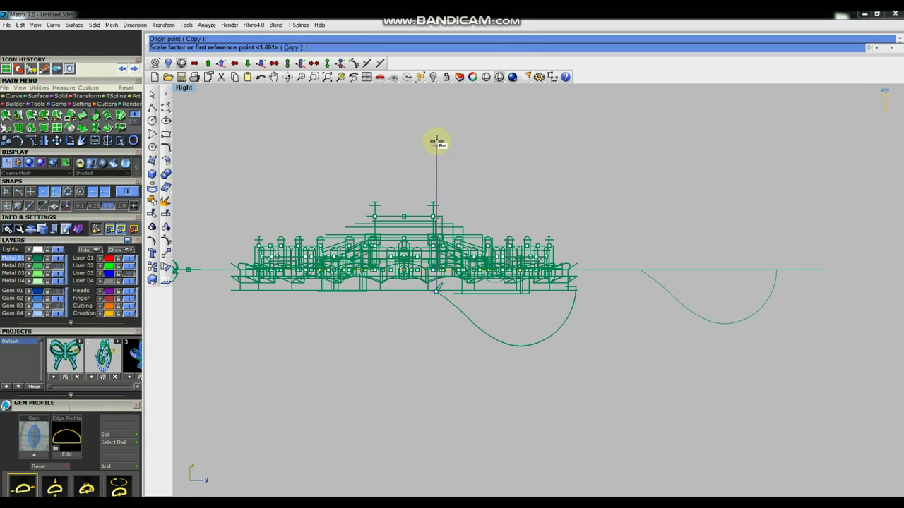
{"action": "left_click", "coordinate": [436, 144]}
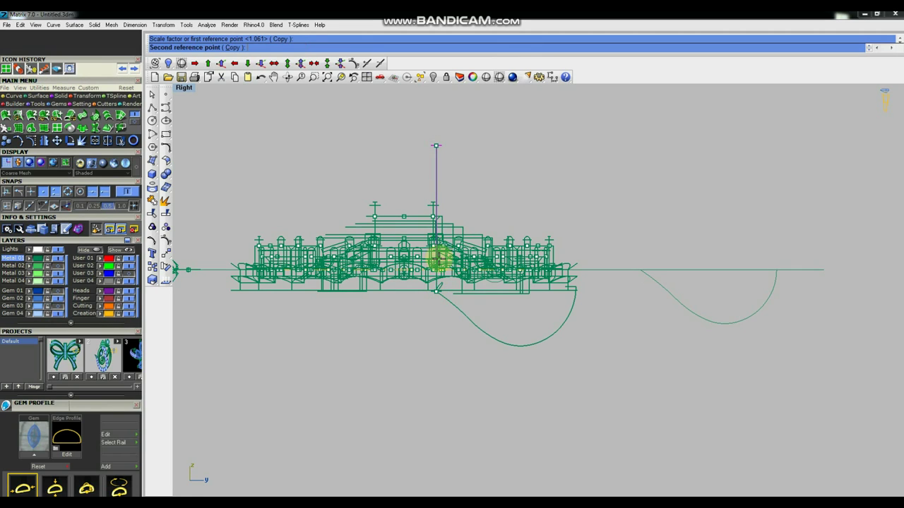
{"action": "left_click", "coordinate": [438, 260]}
Step: Orbit the full Perspective view and select the short vertical post
{"action": "key", "text": "ctrl+F4"}
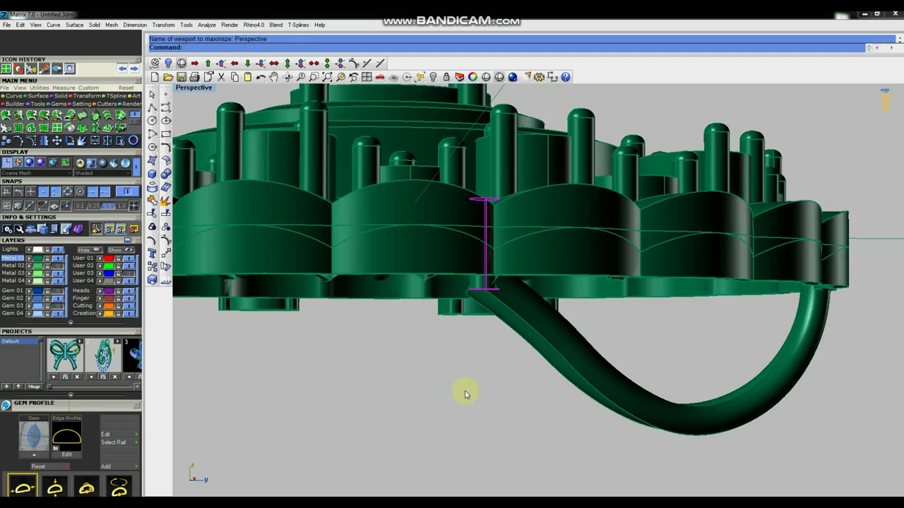
{"action": "mouse_move", "coordinate": [667, 405]}
{"action": "right_mouse_down"}
{"action": "mouse_move", "coordinate": [680, 343]}
{"action": "mouse_move", "coordinate": [643, 282]}
{"action": "right_mouse_up"}
{"action": "scroll", "coordinate": [643, 282], "scroll_direction": "down", "scroll_amount": 5}
{"action": "mouse_move", "coordinate": [572, 288]}
{"action": "right_mouse_down"}
{"action": "mouse_move", "coordinate": [586, 313]}
{"action": "mouse_move", "coordinate": [581, 282]}
{"action": "mouse_move", "coordinate": [543, 337]}
{"action": "right_mouse_up"}
{"action": "scroll", "coordinate": [521, 355], "scroll_direction": "up", "scroll_amount": 3}
{"action": "left_click", "coordinate": [510, 362]}
{"action": "left_click", "coordinate": [166, 248]}
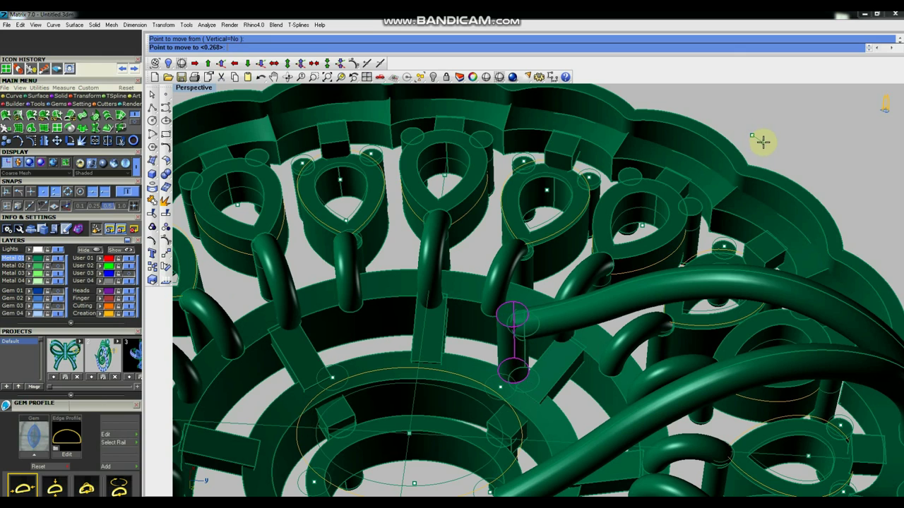
Step: Place the post and stretch it down to the lower frame
{"action": "left_click", "coordinate": [766, 143]}
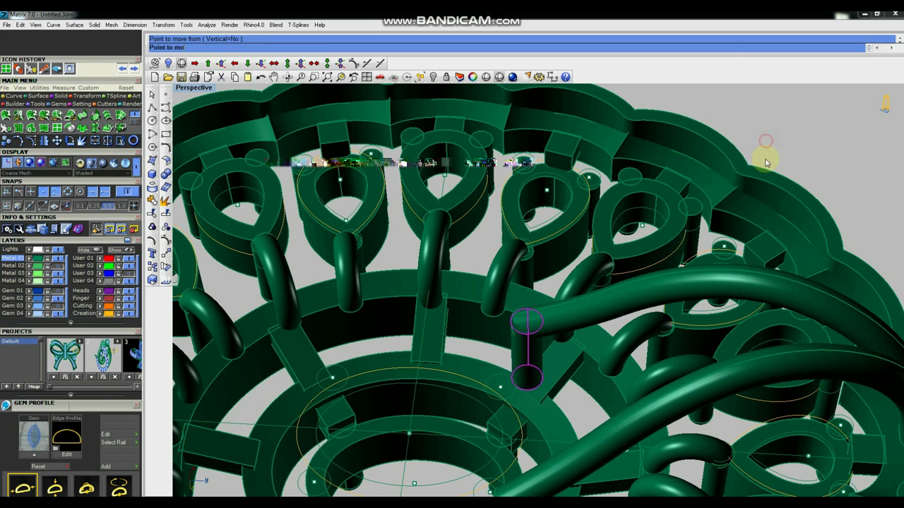
{"action": "scroll", "coordinate": [599, 264], "scroll_direction": "down", "scroll_amount": 1}
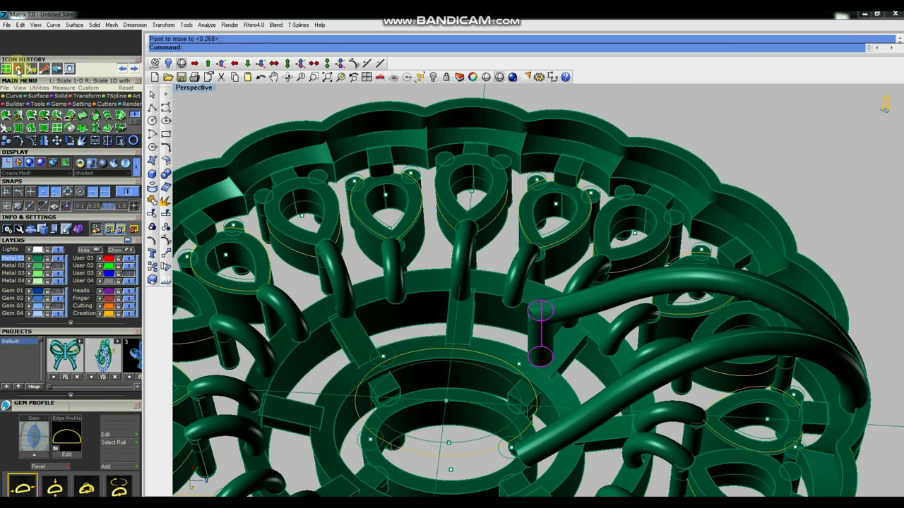
{"action": "left_click", "coordinate": [542, 305]}
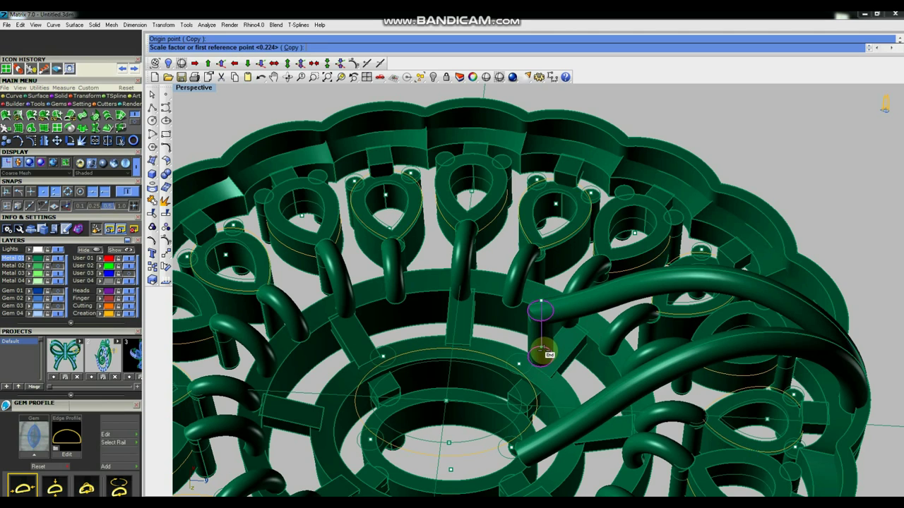
{"action": "left_click", "coordinate": [541, 352]}
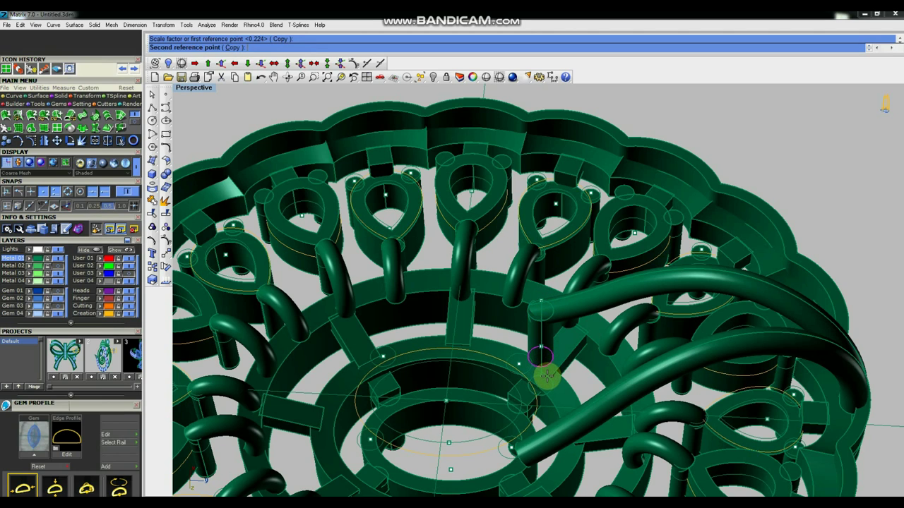
{"action": "left_click", "coordinate": [549, 382]}
{"action": "scroll", "coordinate": [519, 330], "scroll_direction": "down", "scroll_amount": 3}
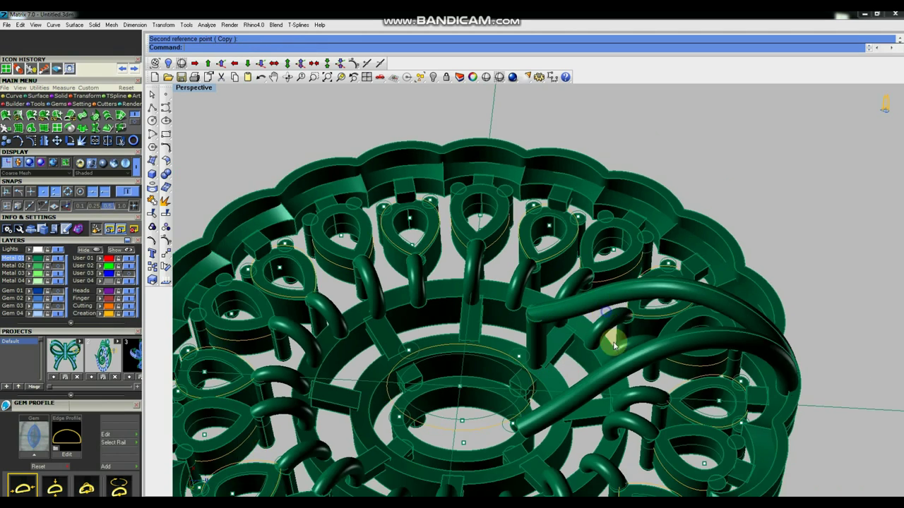
Step: Make a stretched copy of the post reaching higher into the filigree
{"action": "right_click_drag", "start_coordinate": [613, 344], "coordinate": [559, 293]}
{"action": "scroll", "coordinate": [559, 294], "scroll_direction": "up", "scroll_amount": 1}
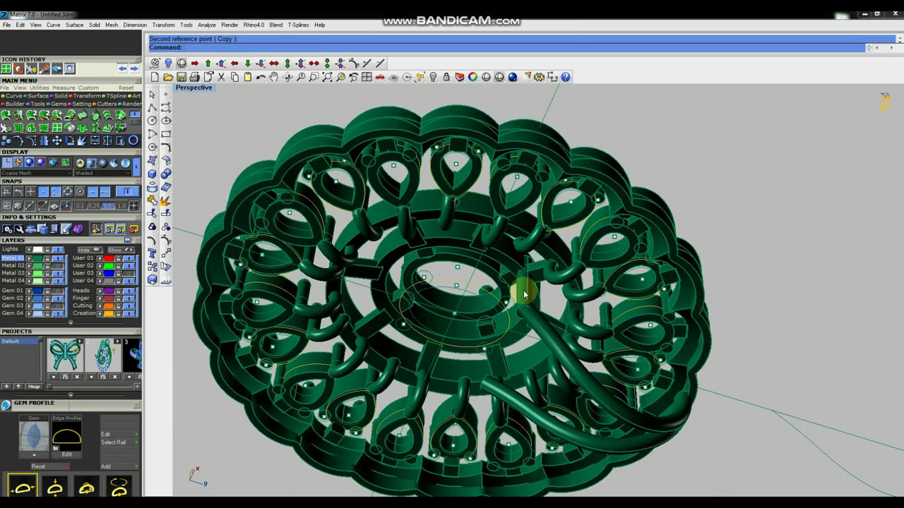
{"action": "scroll", "coordinate": [524, 293], "scroll_direction": "up", "scroll_amount": 2}
{"action": "scroll", "coordinate": [528, 292], "scroll_direction": "up", "scroll_amount": 2}
{"action": "scroll", "coordinate": [529, 322], "scroll_direction": "up", "scroll_amount": 1}
{"action": "key", "text": "Return"}
{"action": "left_click", "coordinate": [530, 325]}
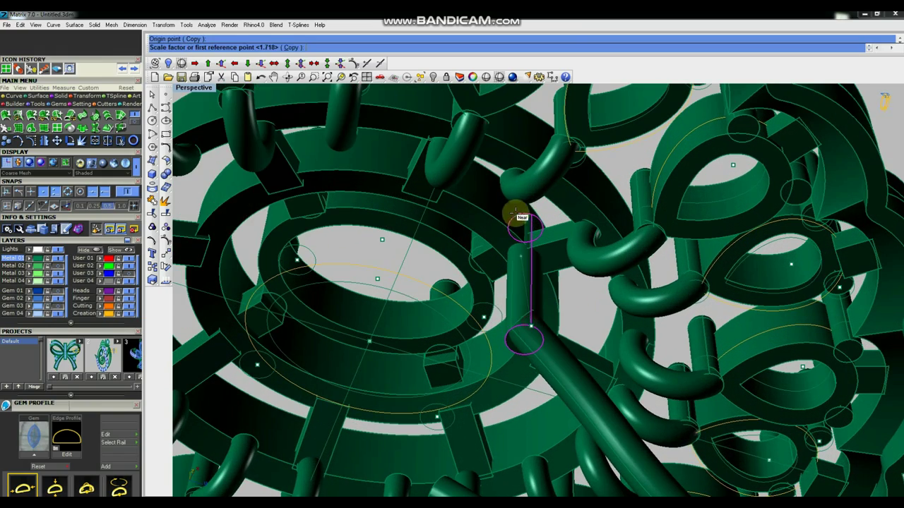
{"action": "left_click", "coordinate": [534, 223]}
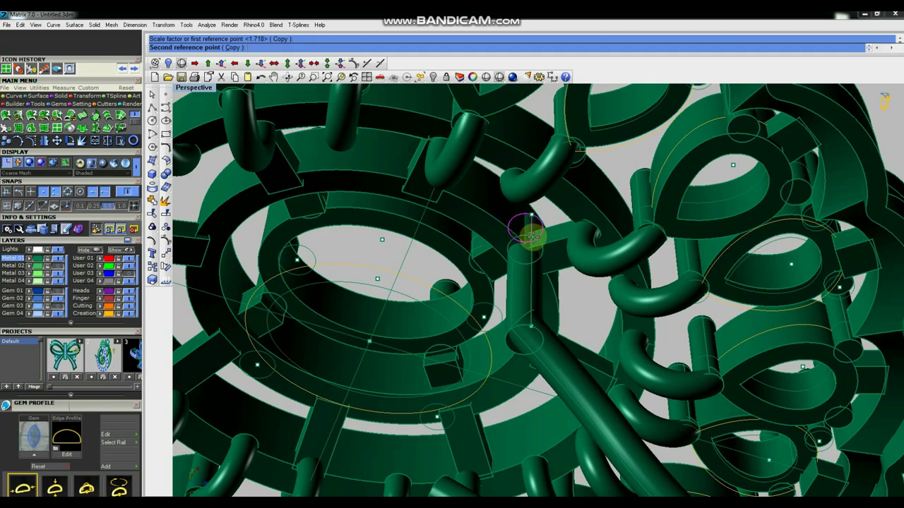
{"action": "left_click", "coordinate": [554, 299]}
Step: Orbit to check the arch, then switch to the full Top view
{"action": "scroll", "coordinate": [565, 282], "scroll_direction": "down", "scroll_amount": 2}
{"action": "mouse_move", "coordinate": [561, 269]}
{"action": "right_mouse_down"}
{"action": "mouse_move", "coordinate": [529, 195]}
{"action": "mouse_move", "coordinate": [572, 286]}
{"action": "mouse_move", "coordinate": [561, 266]}
{"action": "mouse_move", "coordinate": [529, 252]}
{"action": "mouse_move", "coordinate": [573, 353]}
{"action": "mouse_move", "coordinate": [564, 359]}
{"action": "right_mouse_up"}
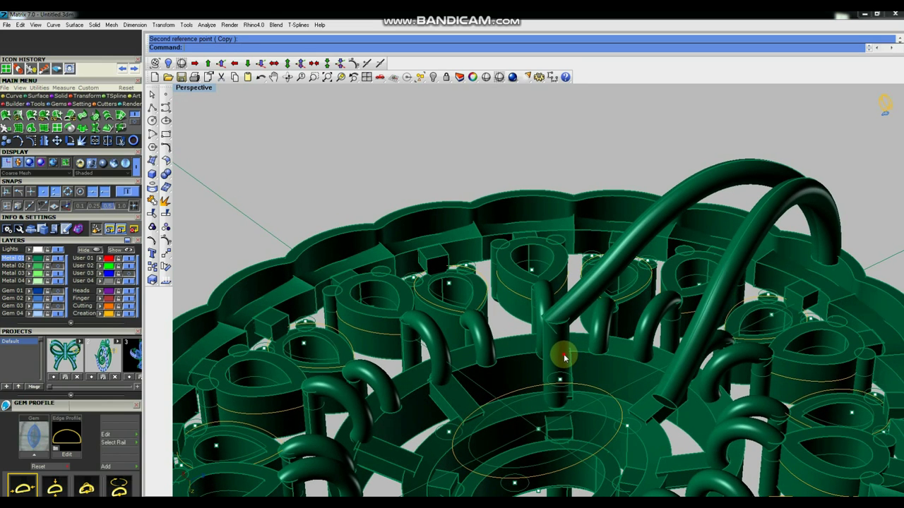
{"action": "key", "text": "ctrl+F1"}
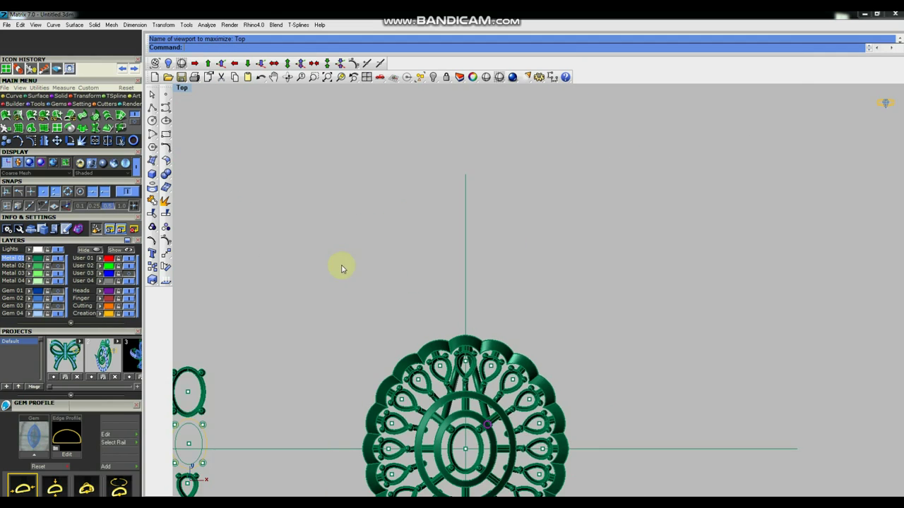
Step: Mirror a copy of the support post in Top view so both arch ends are held
{"action": "left_click", "coordinate": [170, 261]}
{"action": "left_click", "coordinate": [242, 263]}
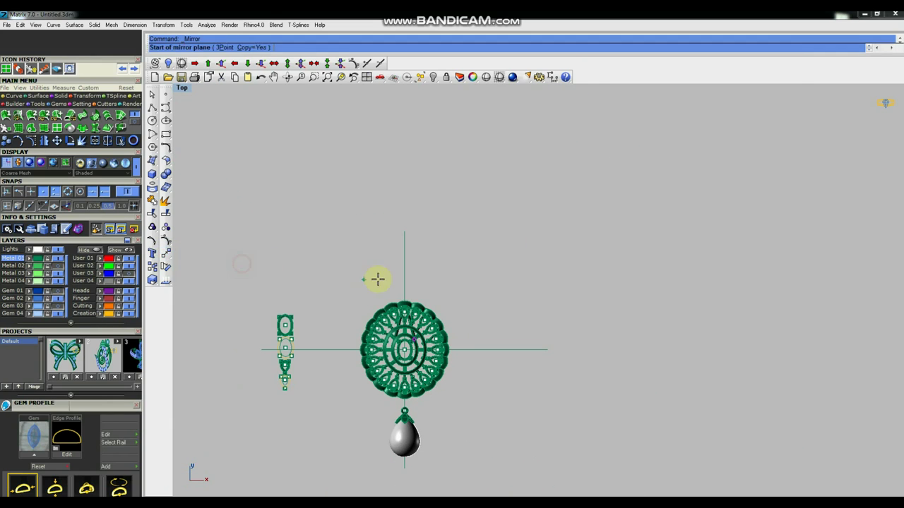
{"action": "left_click", "coordinate": [404, 246]}
Step: Group the two arched tube pieces in Perspective and orbit to check the arch stands upright
{"action": "key", "text": "ctrl+F3"}
{"action": "left_click", "coordinate": [689, 362]}
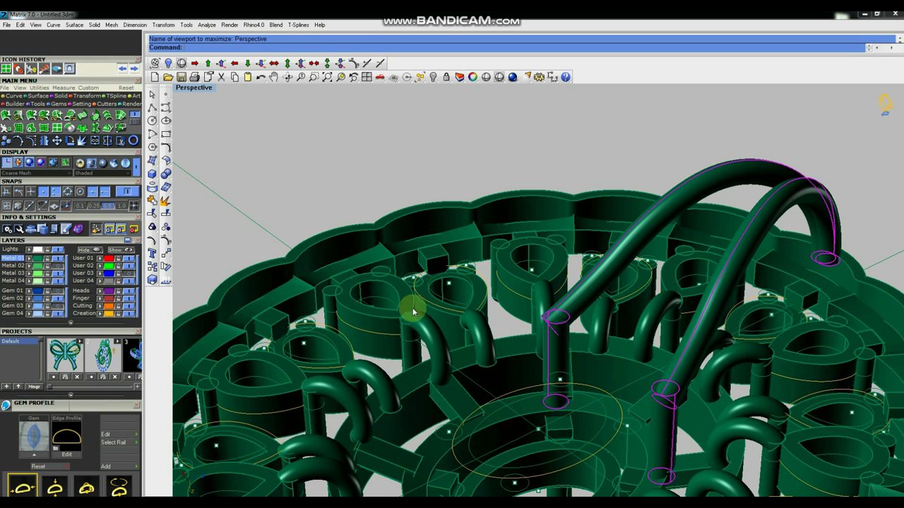
{"action": "left_click", "coordinate": [323, 158]}
{"action": "scroll", "coordinate": [508, 166], "scroll_direction": "down", "scroll_amount": 3}
{"action": "scroll", "coordinate": [510, 171], "scroll_direction": "down", "scroll_amount": 2}
{"action": "mouse_move", "coordinate": [628, 243]}
{"action": "right_mouse_down"}
{"action": "mouse_move", "coordinate": [615, 263]}
{"action": "mouse_move", "coordinate": [558, 262]}
{"action": "mouse_move", "coordinate": [682, 242]}
{"action": "mouse_move", "coordinate": [626, 317]}
{"action": "mouse_move", "coordinate": [570, 356]}
{"action": "mouse_move", "coordinate": [617, 250]}
{"action": "mouse_move", "coordinate": [604, 321]}
{"action": "mouse_move", "coordinate": [515, 332]}
{"action": "mouse_move", "coordinate": [631, 276]}
{"action": "mouse_move", "coordinate": [585, 329]}
{"action": "mouse_move", "coordinate": [525, 367]}
{"action": "mouse_move", "coordinate": [521, 322]}
{"action": "mouse_move", "coordinate": [530, 314]}
{"action": "right_mouse_up"}
Step: Zoom in on the full Top view and select the pearl's cap and bail
{"action": "key", "text": "ctrl+F1"}
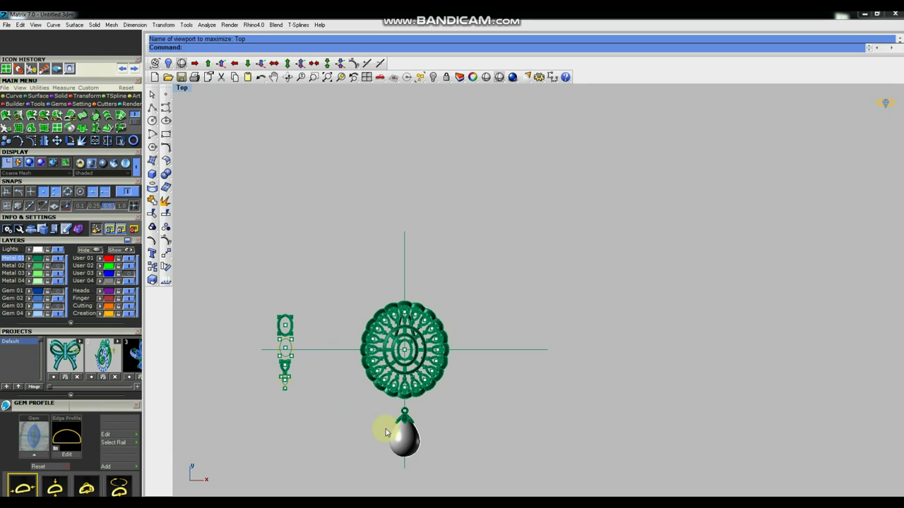
{"action": "scroll", "coordinate": [423, 417], "scroll_direction": "up", "scroll_amount": 2}
{"action": "scroll", "coordinate": [457, 338], "scroll_direction": "up", "scroll_amount": 1}
{"action": "scroll", "coordinate": [428, 332], "scroll_direction": "up", "scroll_amount": 1}
{"action": "scroll", "coordinate": [437, 337], "scroll_direction": "up", "scroll_amount": 3}
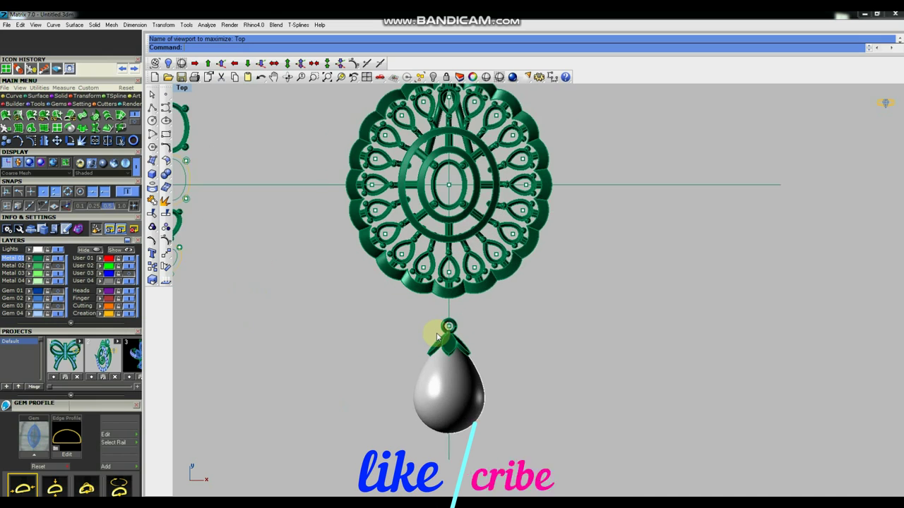
{"action": "scroll", "coordinate": [436, 337], "scroll_direction": "up", "scroll_amount": 2}
{"action": "scroll", "coordinate": [452, 328], "scroll_direction": "up", "scroll_amount": 2}
{"action": "left_click", "coordinate": [480, 324]}
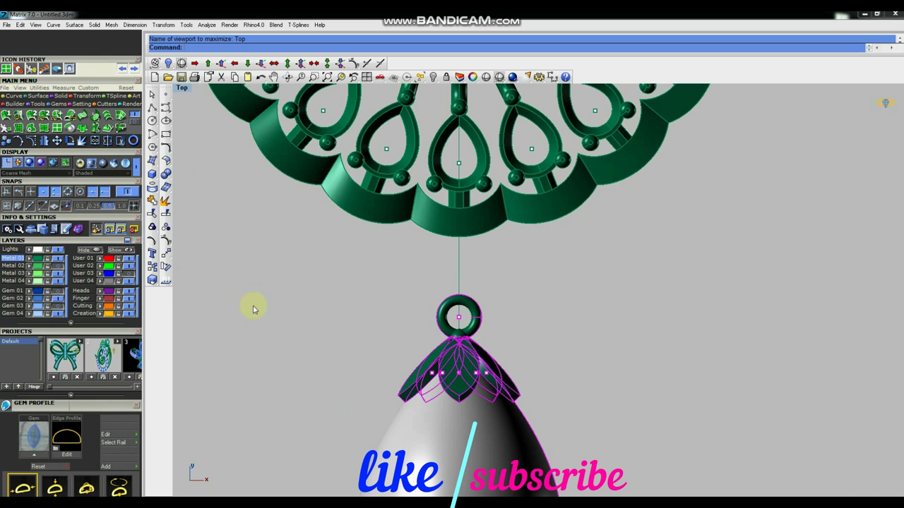
Step: Ungroup the pearl drop and copy its bail ring upward toward the pendant
{"action": "left_click", "coordinate": [166, 226]}
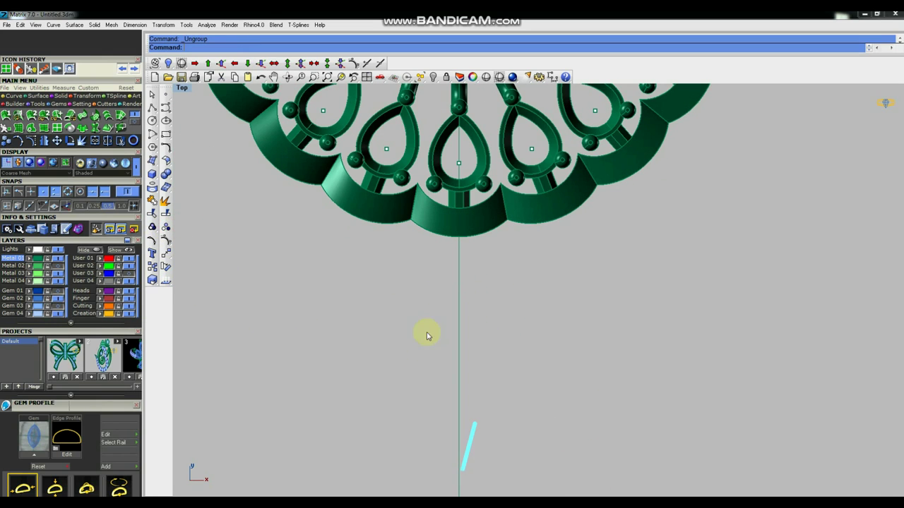
{"action": "left_click", "coordinate": [476, 323]}
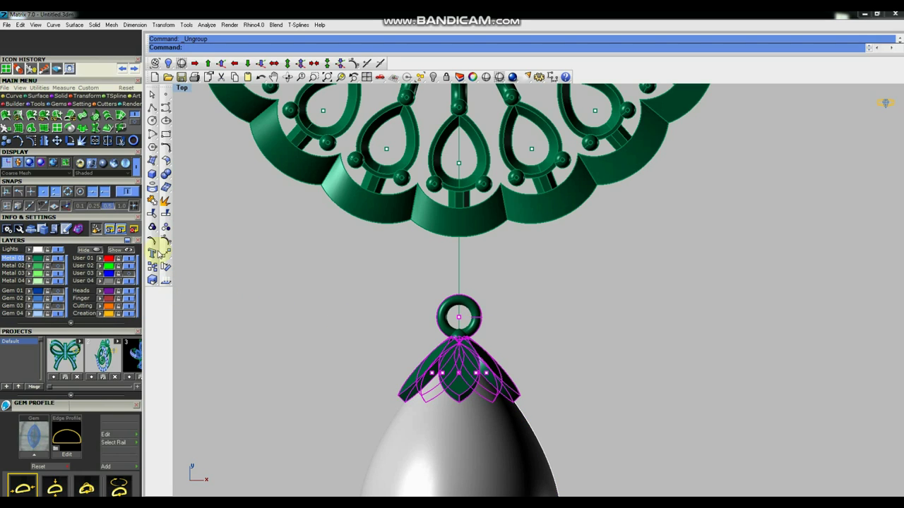
{"action": "left_click", "coordinate": [258, 299]}
{"action": "left_click", "coordinate": [464, 317]}
{"action": "left_click", "coordinate": [152, 267]}
{"action": "left_click", "coordinate": [311, 375]}
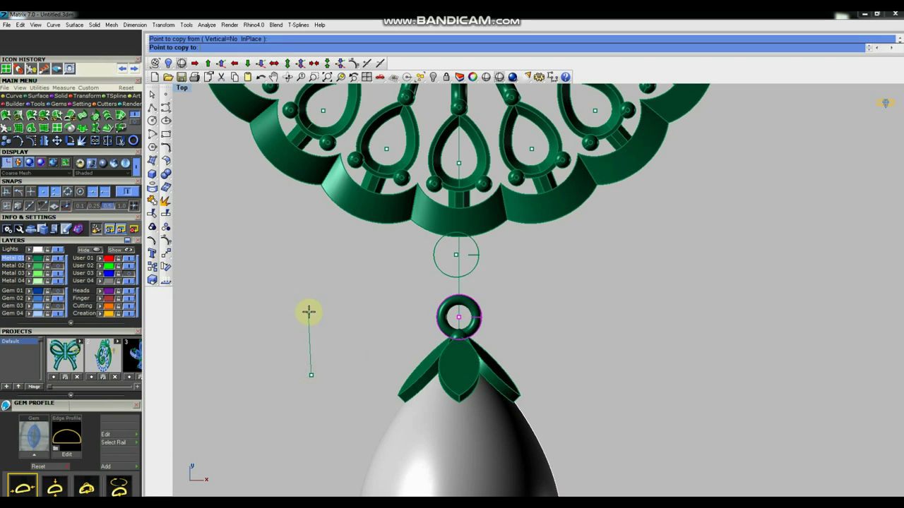
{"action": "left_click", "coordinate": [312, 316]}
{"action": "key", "text": "Return"}
Step: Group the bail parts together and select the new upper ring
{"action": "left_click_drag", "start_coordinate": [362, 300], "coordinate": [575, 429]}
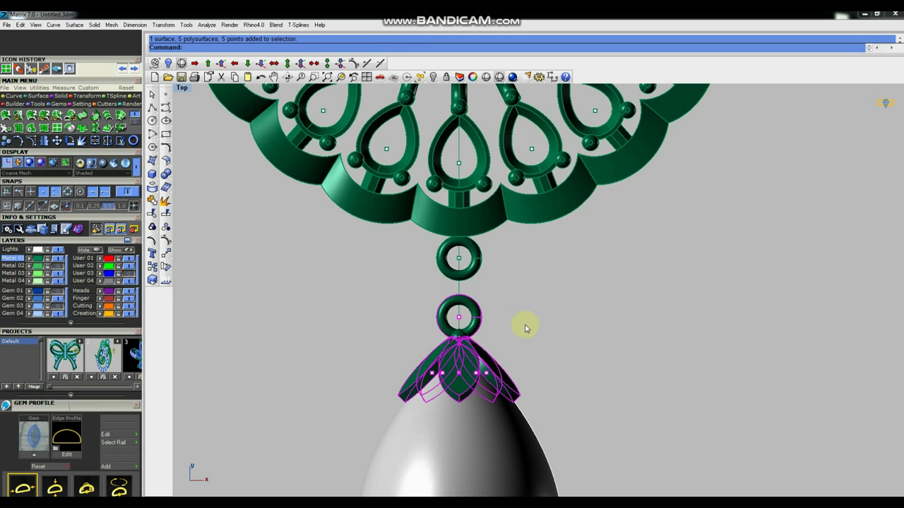
{"action": "left_click", "coordinate": [152, 227]}
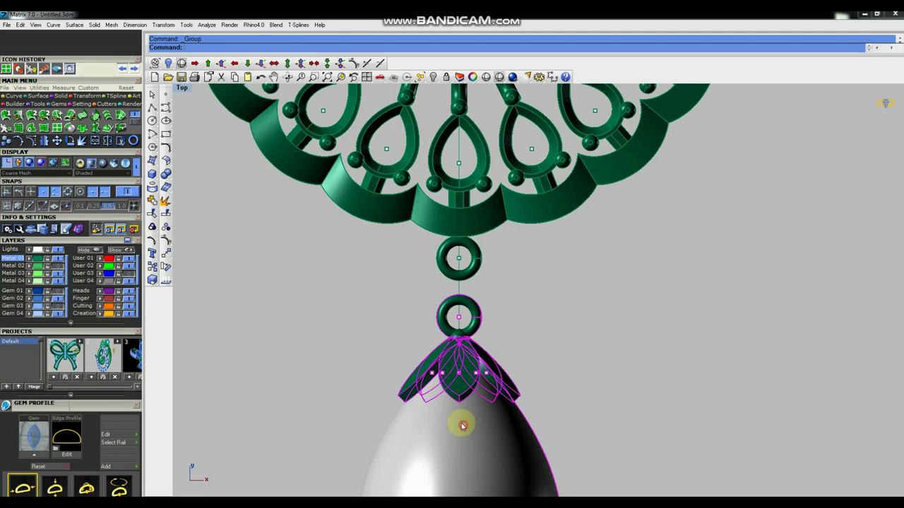
{"action": "left_click", "coordinate": [509, 260]}
{"action": "left_click", "coordinate": [488, 258]}
{"action": "key", "text": "ctrl+F3"}
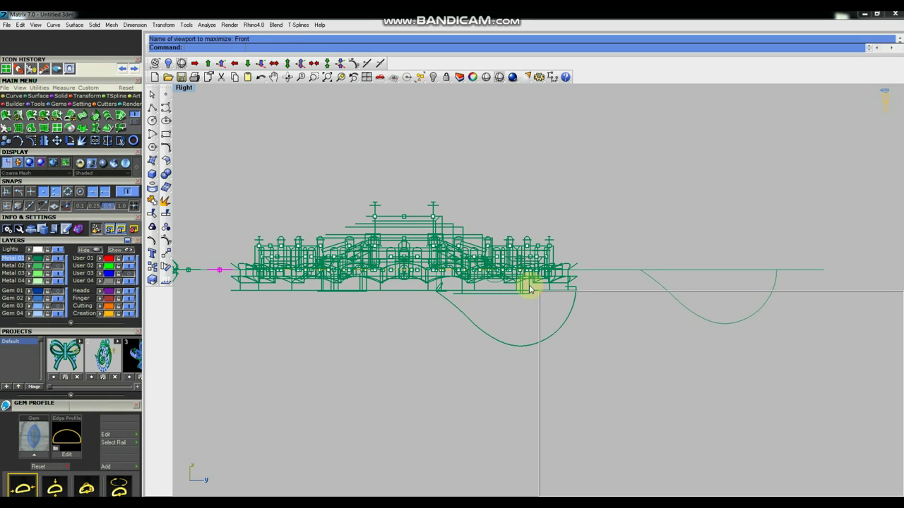
Step: In Front view, rotate a copy of the upper ring 90° about its centre to stand upright
{"action": "key", "text": "ctrl+F2"}
{"action": "left_click", "coordinate": [165, 266]}
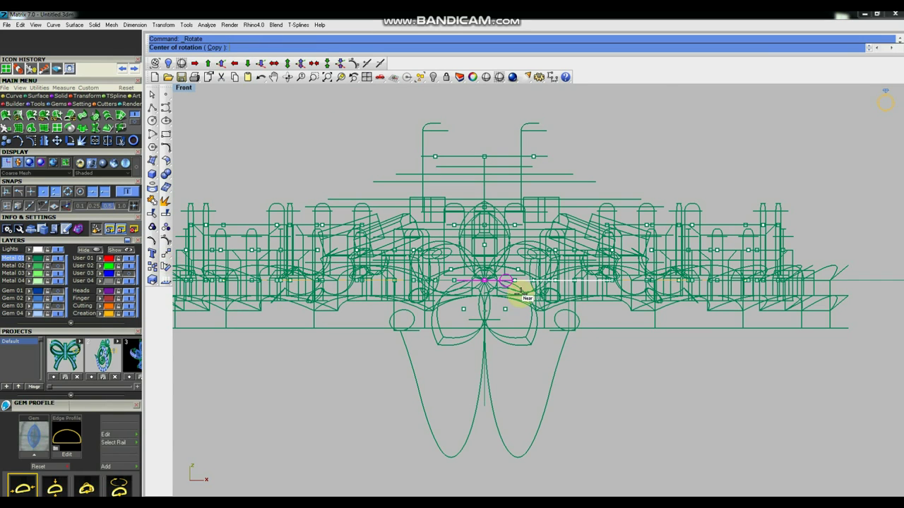
{"action": "left_click", "coordinate": [485, 281]}
{"action": "left_click", "coordinate": [485, 447]}
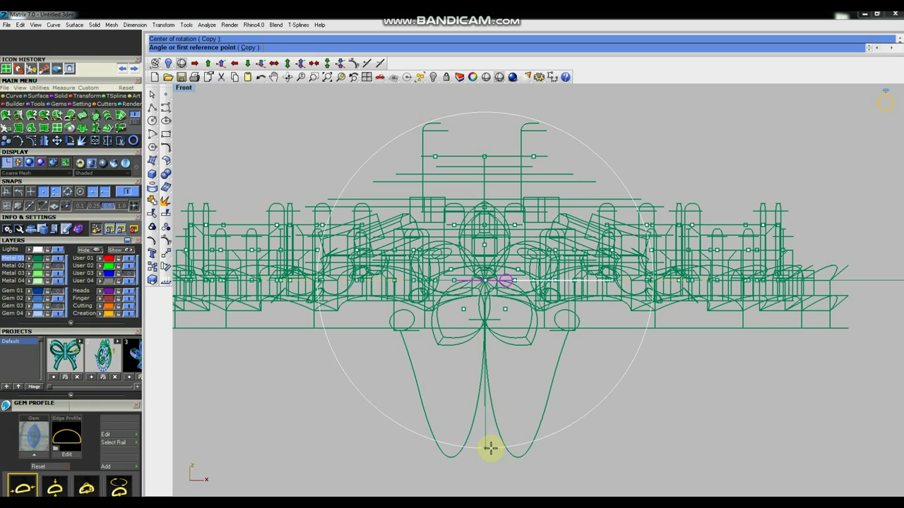
{"action": "left_click", "coordinate": [340, 377]}
{"action": "key", "text": "ctrl+F4"}
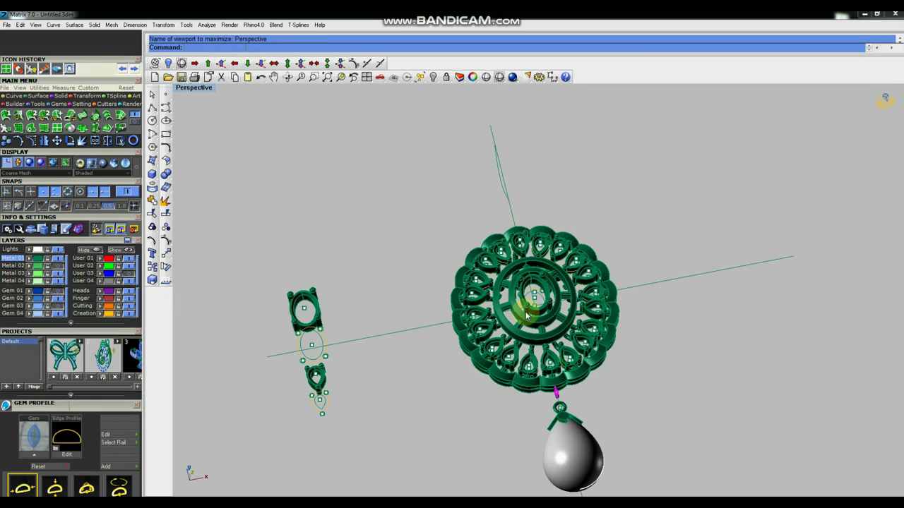
Step: Move the small jump ring into its new place below the pendant
{"action": "scroll", "coordinate": [558, 405], "scroll_direction": "up", "scroll_amount": 3}
{"action": "mouse_move", "coordinate": [659, 404]}
{"action": "right_mouse_down"}
{"action": "mouse_move", "coordinate": [423, 327]}
{"action": "mouse_move", "coordinate": [424, 303]}
{"action": "right_mouse_up"}
{"action": "scroll", "coordinate": [424, 304], "scroll_direction": "up", "scroll_amount": 2}
{"action": "left_click", "coordinate": [427, 291]}
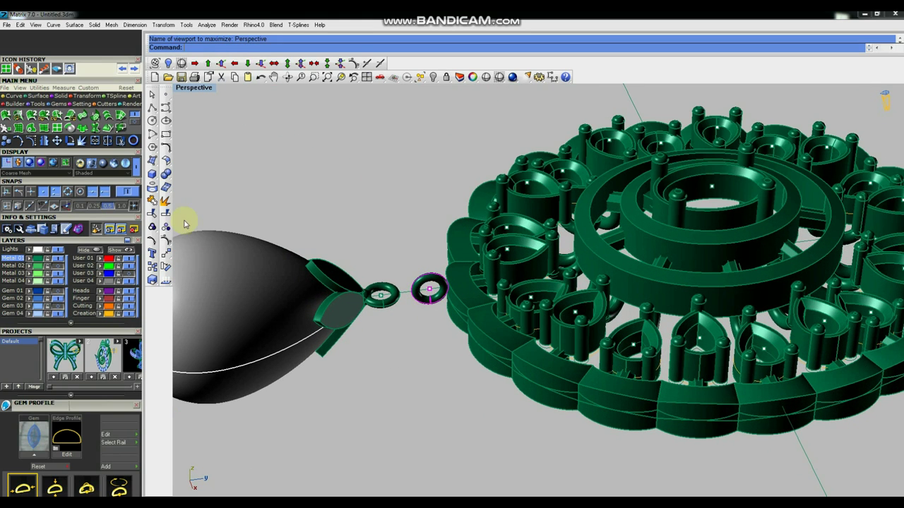
{"action": "left_click", "coordinate": [167, 255]}
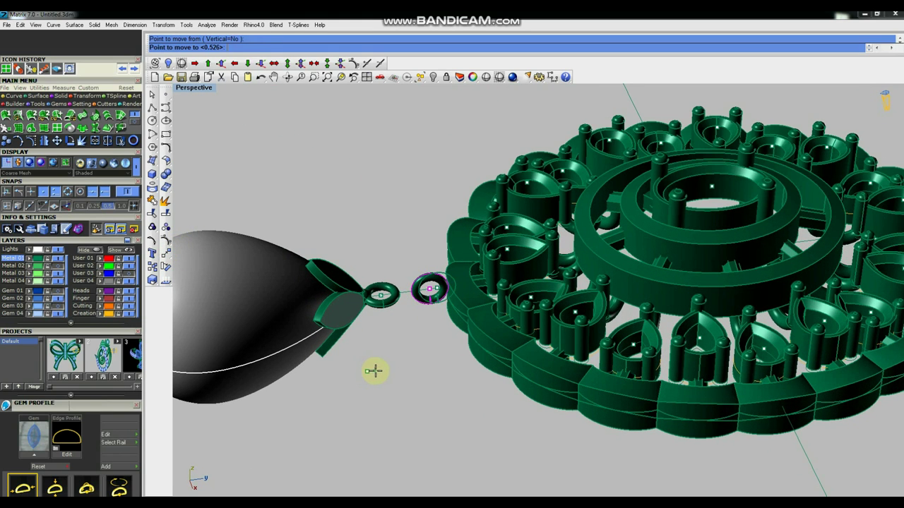
{"action": "left_click", "coordinate": [374, 370]}
{"action": "left_click", "coordinate": [434, 277]}
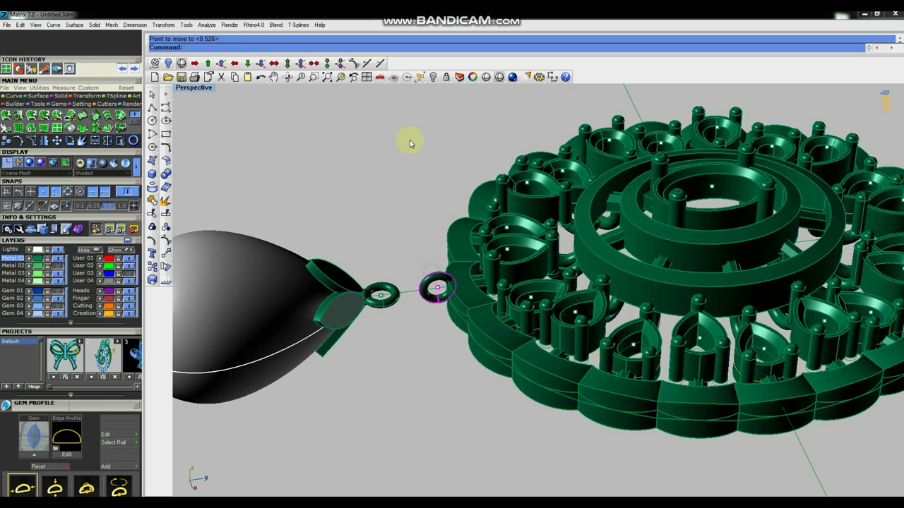
Step: Move the petal cap onto the top of the teardrop
{"action": "scroll", "coordinate": [470, 336], "scroll_direction": "up", "scroll_amount": 2}
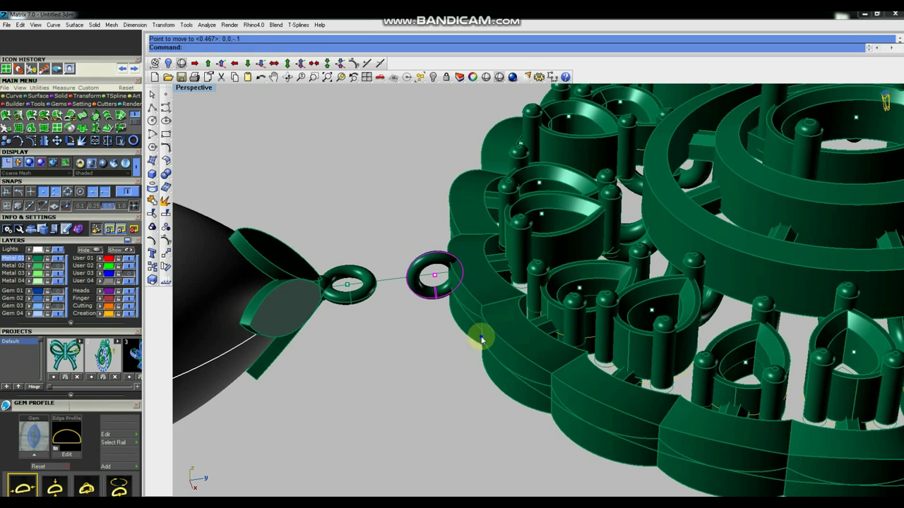
{"action": "scroll", "coordinate": [482, 321], "scroll_direction": "up", "scroll_amount": 1}
{"action": "scroll", "coordinate": [487, 305], "scroll_direction": "up", "scroll_amount": 1}
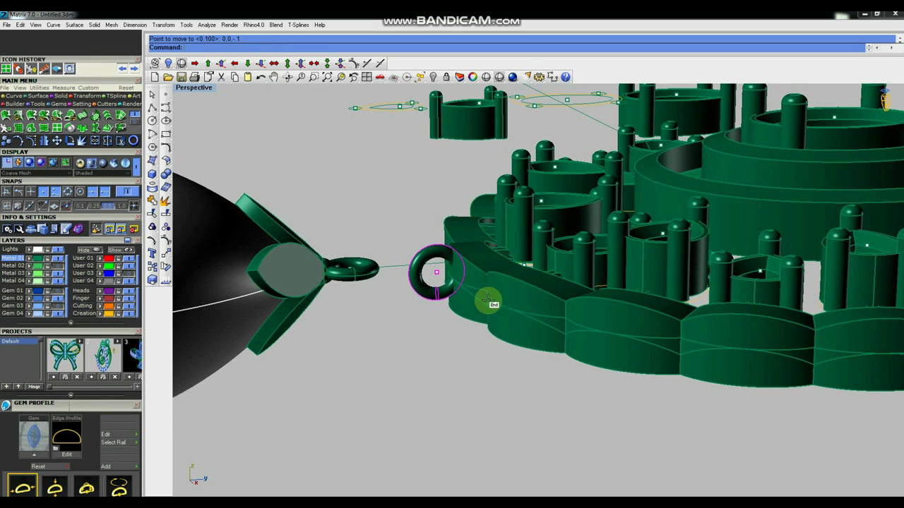
{"action": "mouse_move", "coordinate": [450, 353]}
{"action": "right_mouse_down"}
{"action": "mouse_move", "coordinate": [500, 343]}
{"action": "mouse_move", "coordinate": [504, 351]}
{"action": "mouse_move", "coordinate": [459, 295]}
{"action": "mouse_move", "coordinate": [475, 324]}
{"action": "right_mouse_up"}
{"action": "left_click", "coordinate": [411, 334]}
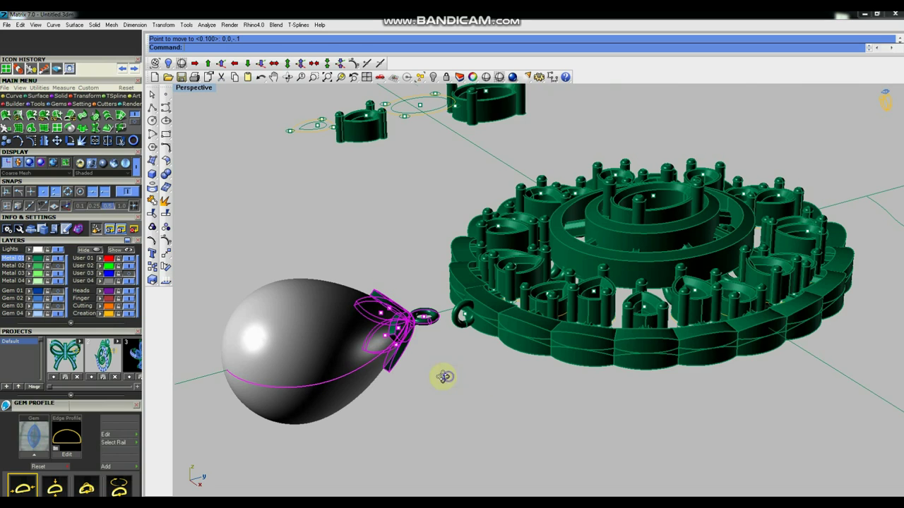
{"action": "right_click_drag", "start_coordinate": [444, 377], "coordinate": [430, 368]}
{"action": "key", "text": "Return"}
{"action": "left_click", "coordinate": [429, 448]}
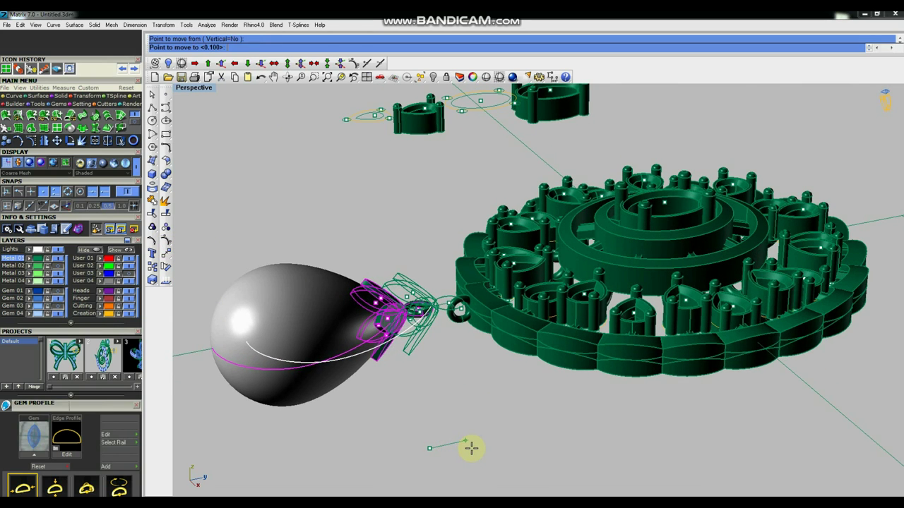
{"action": "left_click", "coordinate": [471, 447]}
Step: Nudge the teardrop and cap down and slightly right to meet the connecting rings
{"action": "right_click_drag", "start_coordinate": [529, 419], "coordinate": [490, 369]}
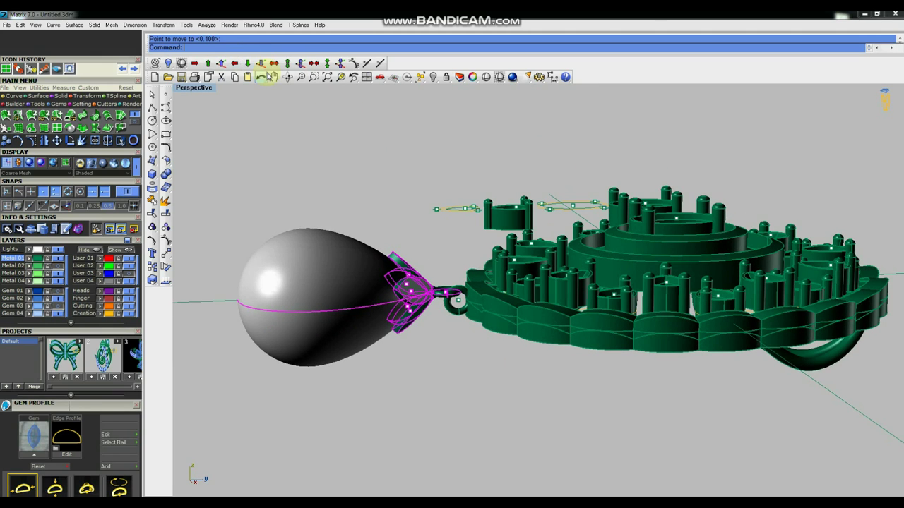
{"action": "left_click", "coordinate": [261, 63]}
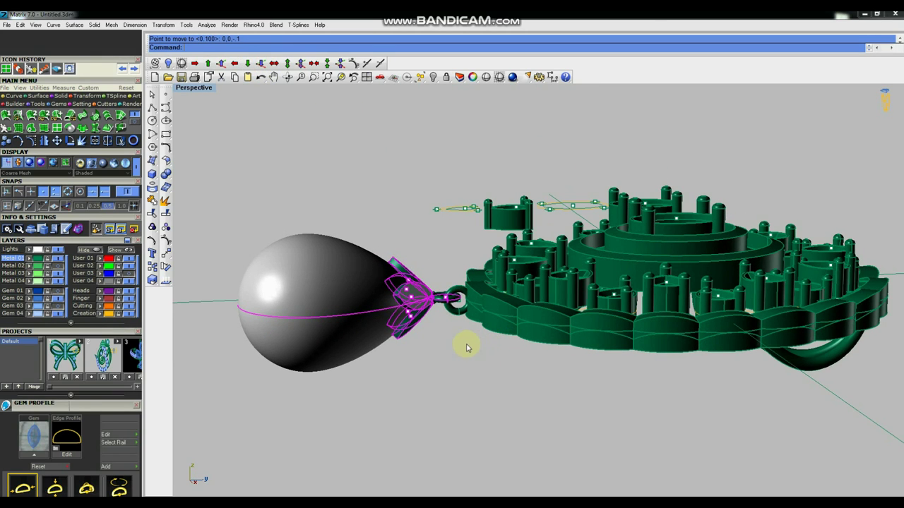
{"action": "key", "text": "Return"}
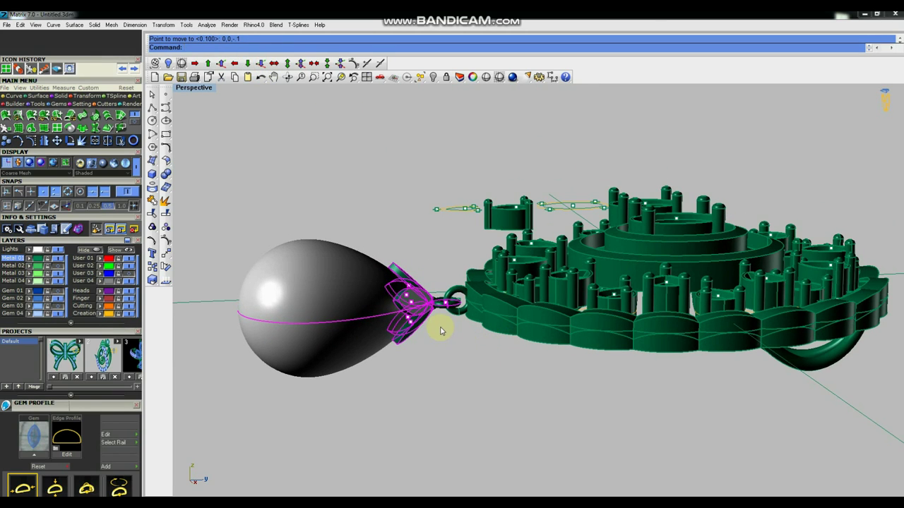
{"action": "scroll", "coordinate": [440, 331], "scroll_direction": "up", "scroll_amount": 3}
{"action": "left_click", "coordinate": [165, 254]}
{"action": "left_click", "coordinate": [439, 389]}
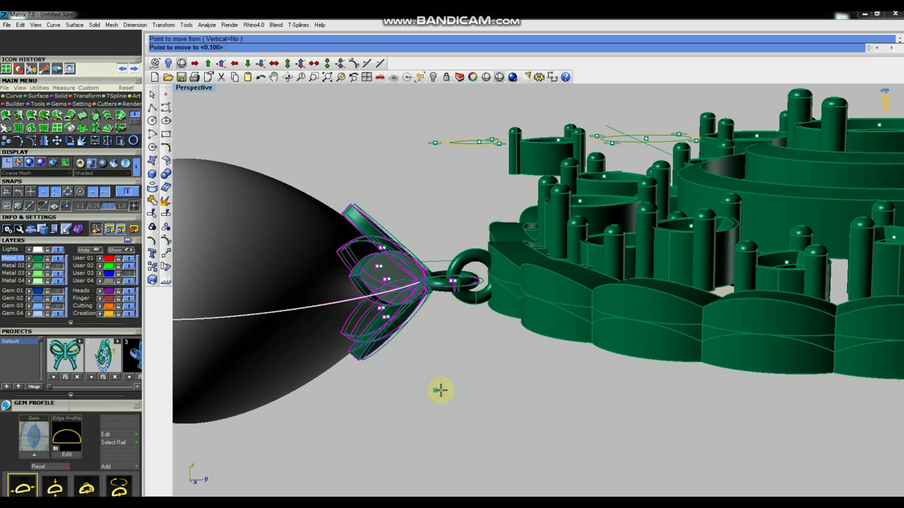
{"action": "left_click", "coordinate": [446, 379]}
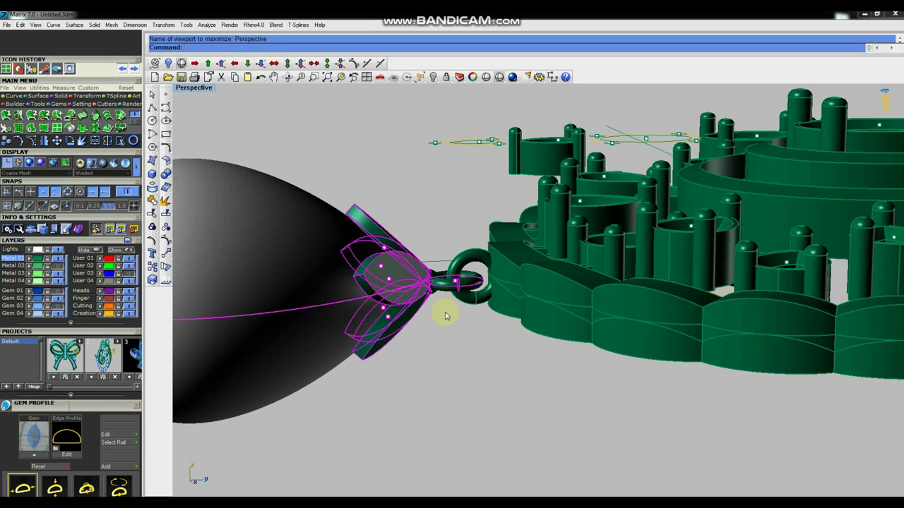
{"action": "right_click_drag", "start_coordinate": [494, 363], "coordinate": [544, 424]}
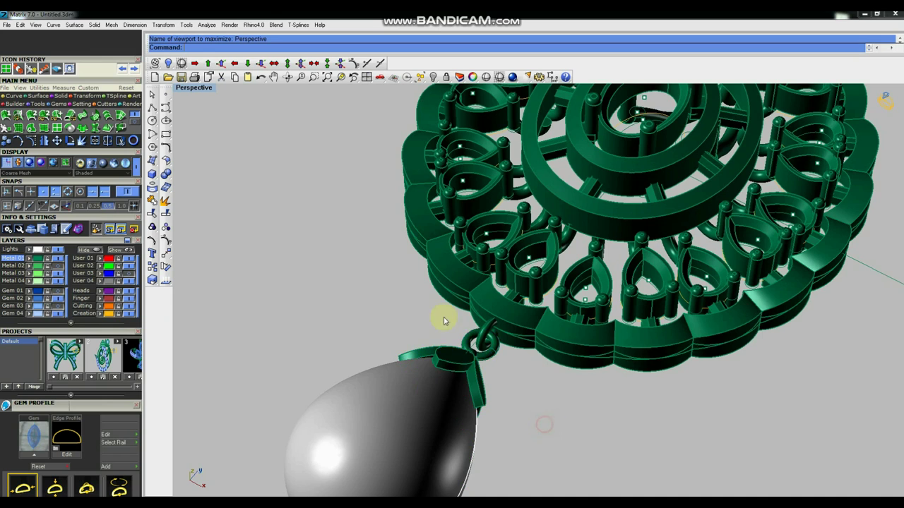
Step: Hide the leftover curves and parts lying beside the pendant
{"action": "scroll", "coordinate": [456, 330], "scroll_direction": "down", "scroll_amount": 5}
{"action": "right_click_drag", "start_coordinate": [484, 299], "coordinate": [530, 341]}
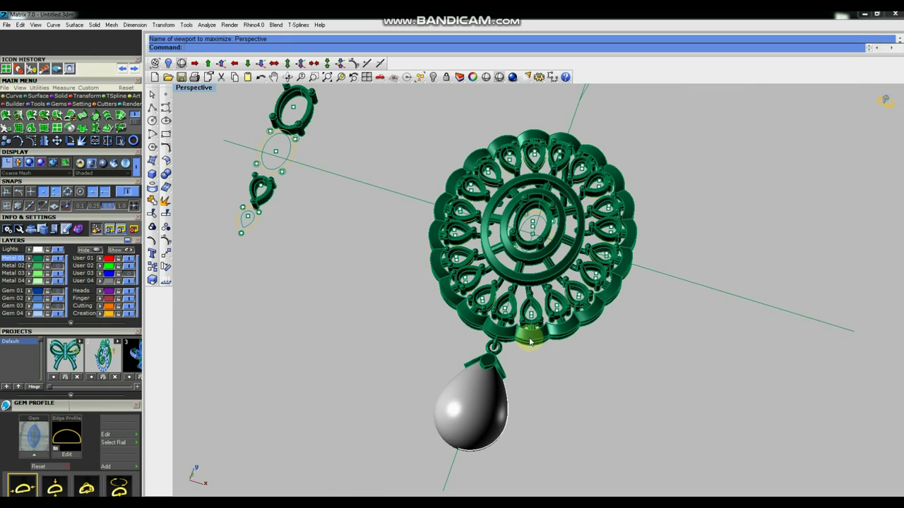
{"action": "scroll", "coordinate": [531, 342], "scroll_direction": "down", "scroll_amount": 3}
{"action": "right_click_drag", "start_coordinate": [414, 303], "coordinate": [303, 166]}
{"action": "left_click_drag", "start_coordinate": [302, 165], "coordinate": [384, 344]}
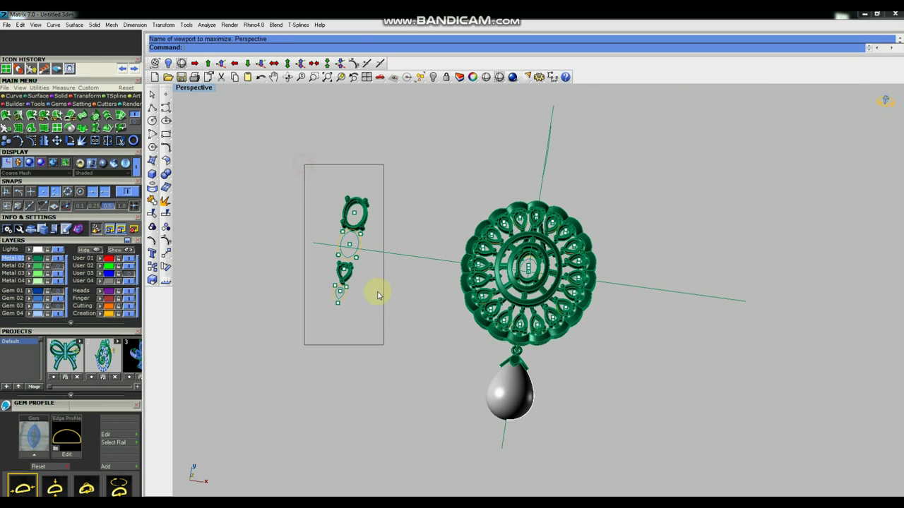
{"action": "left_click", "coordinate": [434, 77]}
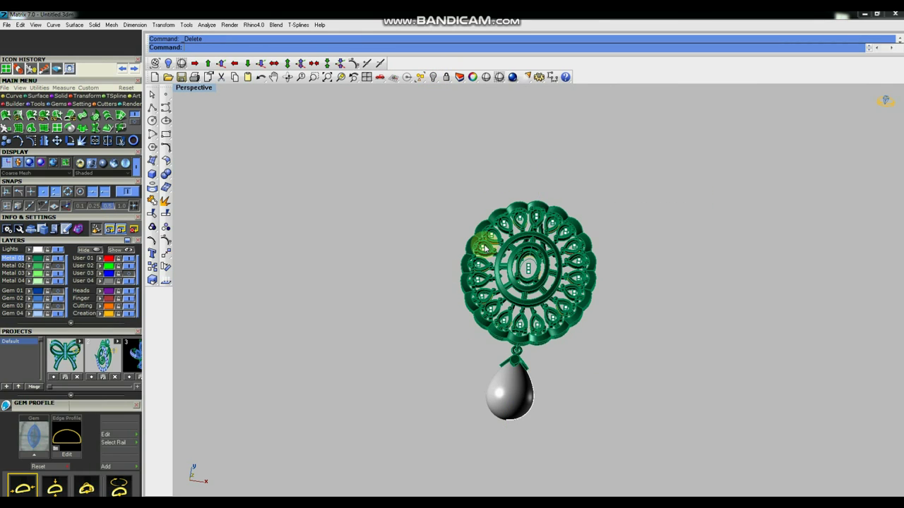
Step: Zoom onto the whole pendant and show the hidden blue gems again
{"action": "left_click_drag", "start_coordinate": [427, 147], "coordinate": [625, 459]}
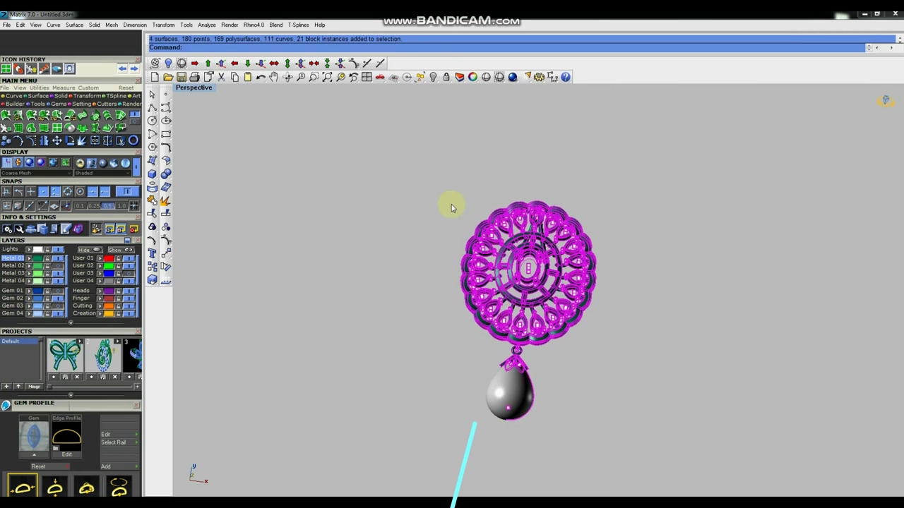
{"action": "left_click", "coordinate": [327, 77]}
{"action": "left_click", "coordinate": [299, 204]}
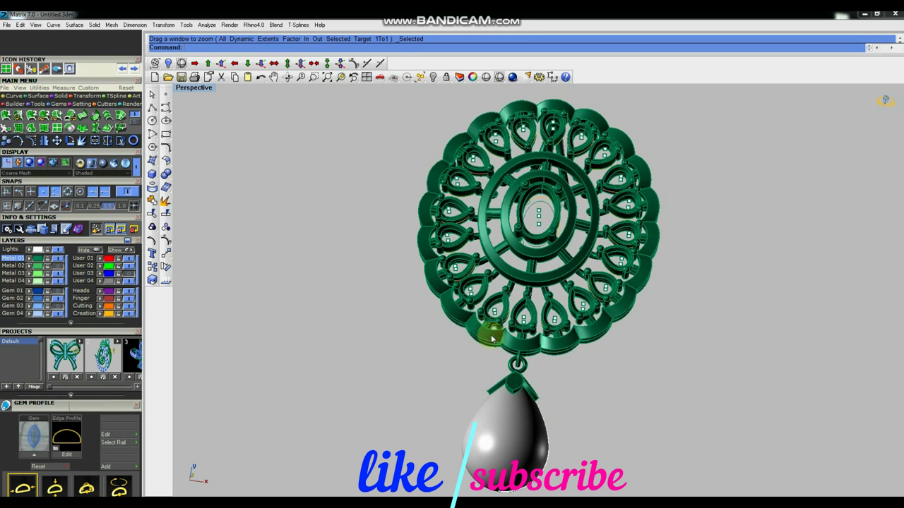
{"action": "scroll", "coordinate": [494, 304], "scroll_direction": "down", "scroll_amount": 2}
{"action": "scroll", "coordinate": [478, 173], "scroll_direction": "up", "scroll_amount": 2}
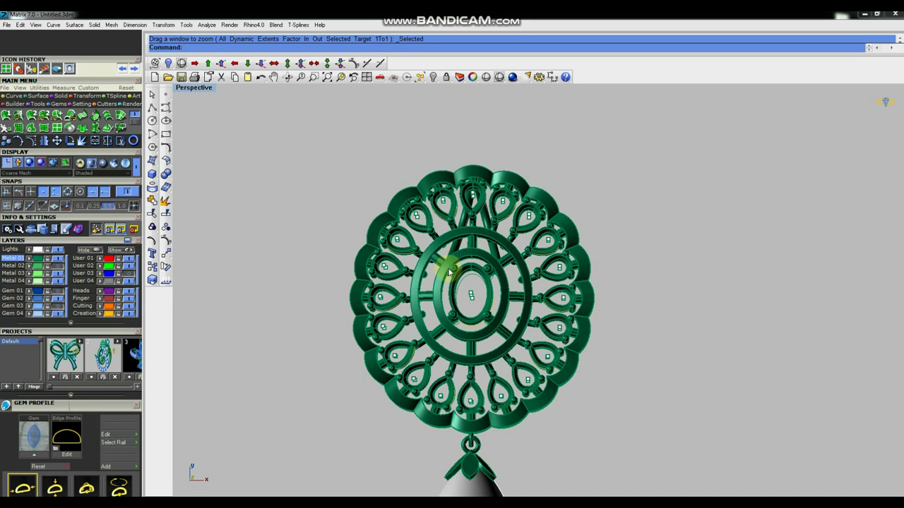
{"action": "scroll", "coordinate": [521, 275], "scroll_direction": "down", "scroll_amount": 3}
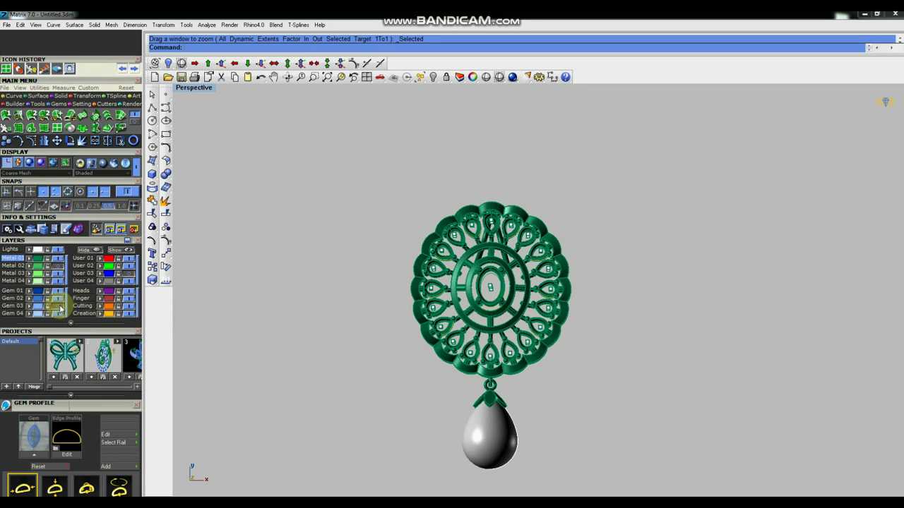
{"action": "left_click", "coordinate": [433, 76]}
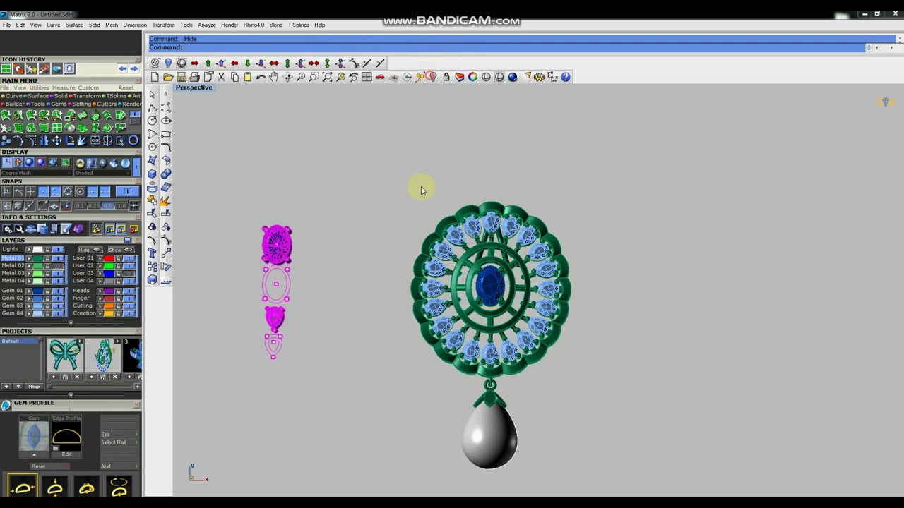
Step: Orbit the finished pendant to face the viewer and switch to Working Shade display
{"action": "mouse_move", "coordinate": [482, 329]}
{"action": "right_mouse_down"}
{"action": "mouse_move", "coordinate": [520, 365]}
{"action": "mouse_move", "coordinate": [530, 290]}
{"action": "mouse_move", "coordinate": [601, 306]}
{"action": "mouse_move", "coordinate": [506, 323]}
{"action": "right_mouse_up"}
{"action": "scroll", "coordinate": [506, 322], "scroll_direction": "down", "scroll_amount": 3}
{"action": "left_click_drag", "start_coordinate": [342, 418], "coordinate": [325, 443]}
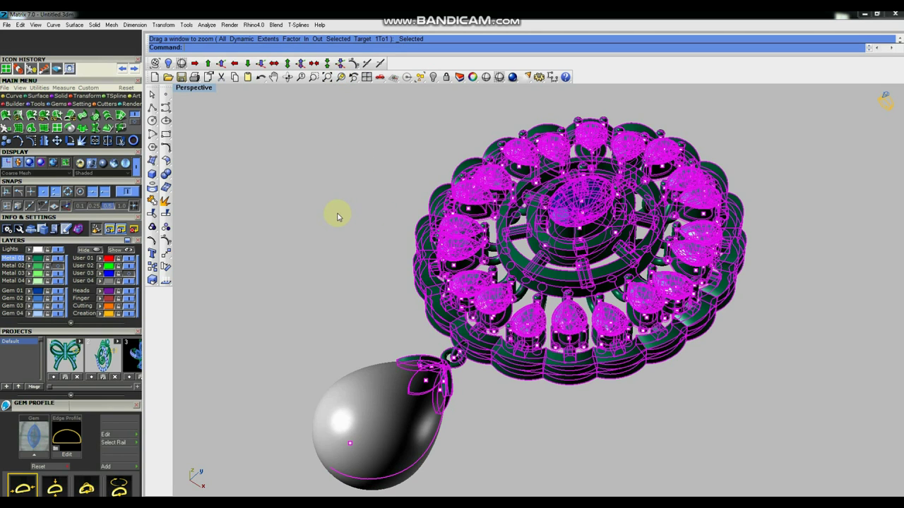
{"action": "scroll", "coordinate": [294, 210], "scroll_direction": "down", "scroll_amount": 2}
{"action": "left_click", "coordinate": [277, 206]}
{"action": "right_click_drag", "start_coordinate": [278, 206], "coordinate": [376, 279]}
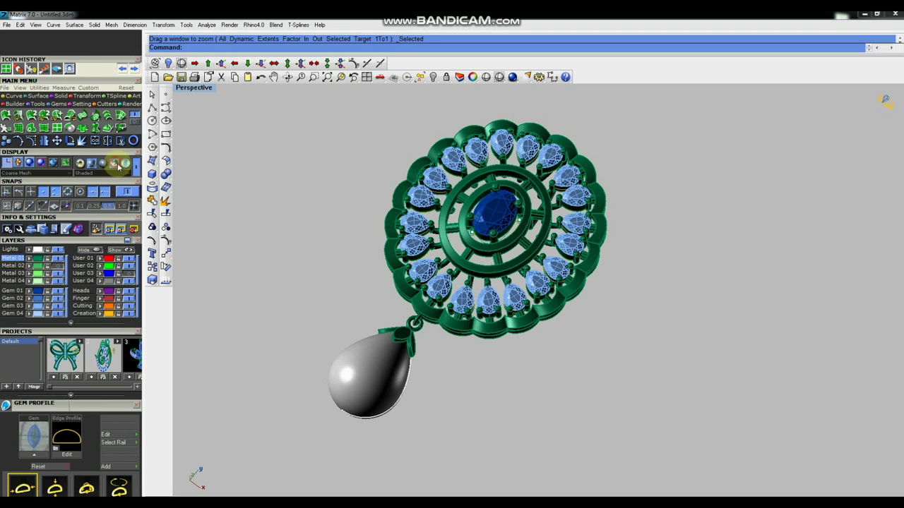
{"action": "key", "text": "ctrl+alt+r"}
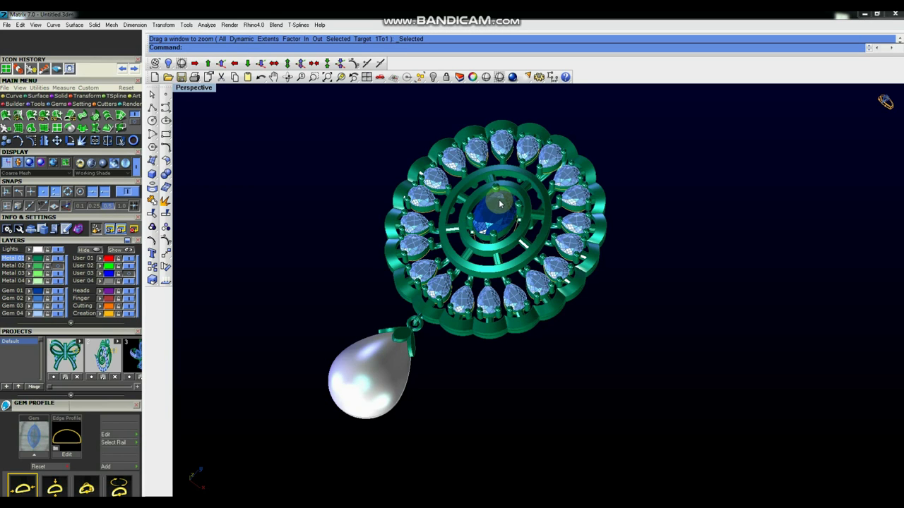
{"action": "right_click_drag", "start_coordinate": [515, 233], "coordinate": [604, 269]}
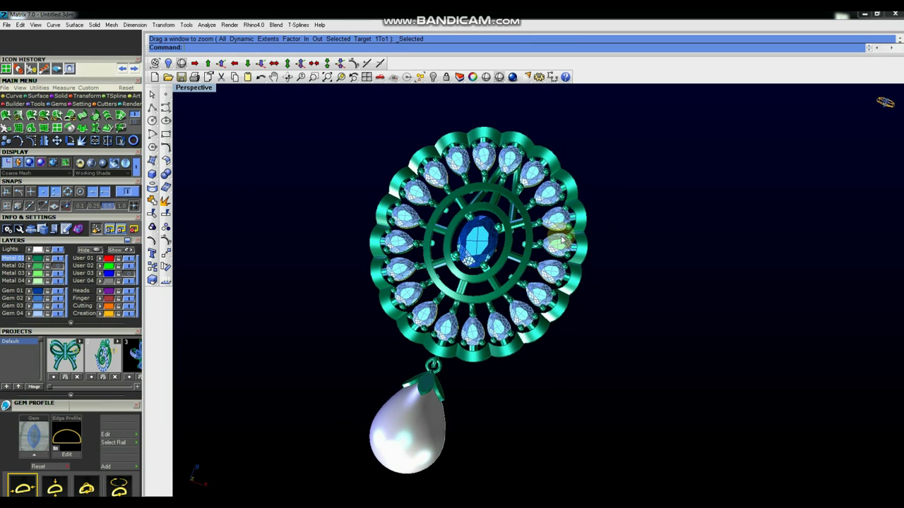
{"action": "right_click_drag", "start_coordinate": [595, 278], "coordinate": [559, 210]}
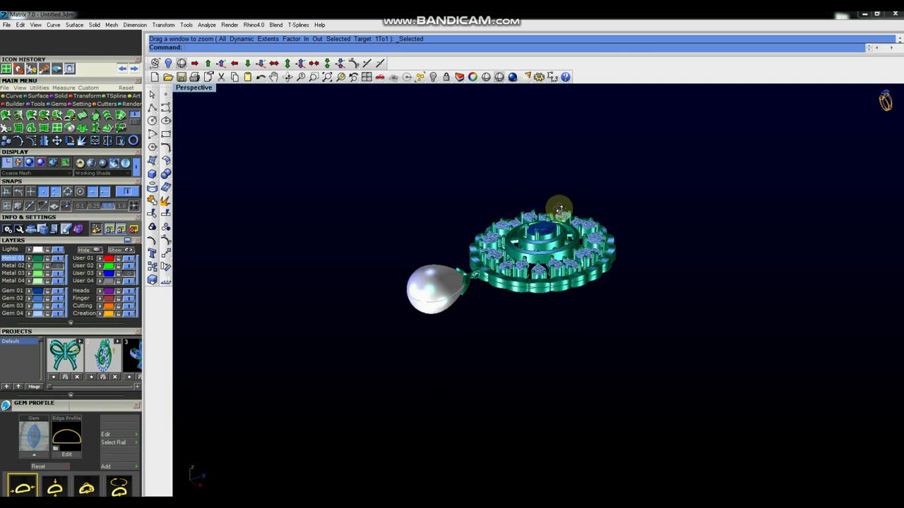
{"action": "mouse_move", "coordinate": [578, 305]}
{"action": "right_mouse_down"}
{"action": "mouse_move", "coordinate": [615, 339]}
{"action": "mouse_move", "coordinate": [579, 258]}
{"action": "mouse_move", "coordinate": [605, 293]}
{"action": "mouse_move", "coordinate": [611, 329]}
{"action": "mouse_move", "coordinate": [600, 357]}
{"action": "mouse_move", "coordinate": [521, 333]}
{"action": "mouse_move", "coordinate": [546, 371]}
{"action": "mouse_move", "coordinate": [564, 377]}
{"action": "mouse_move", "coordinate": [591, 357]}
{"action": "mouse_move", "coordinate": [480, 367]}
{"action": "right_mouse_up"}
{"action": "scroll", "coordinate": [477, 360], "scroll_direction": "up", "scroll_amount": 2}
{"action": "scroll", "coordinate": [469, 341], "scroll_direction": "up", "scroll_amount": 3}
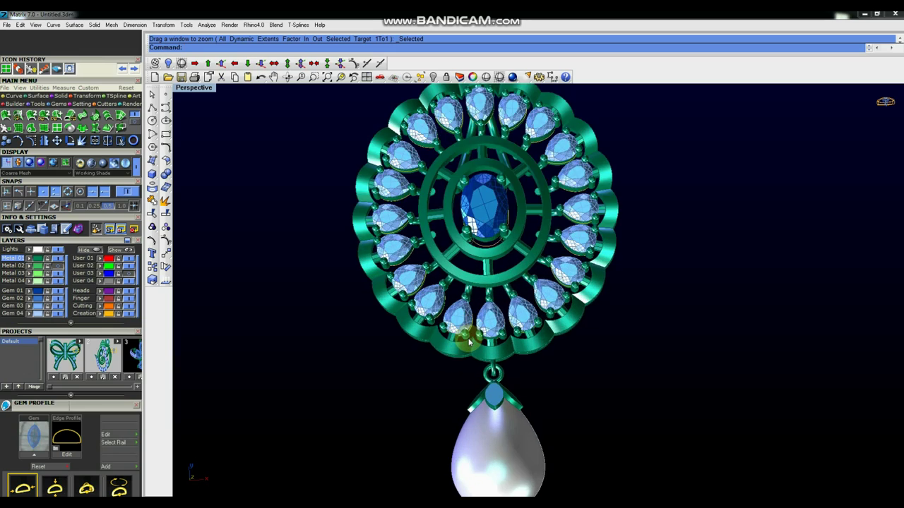